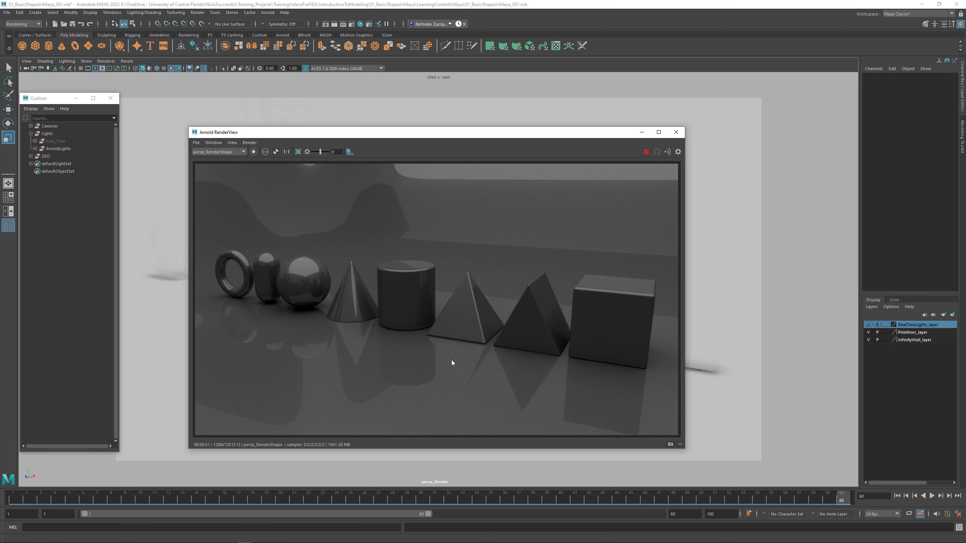
- Open the attributes of the aiSkyDomeLight1 light from the ArnoldLights group in the Attribute Editor
drag(401, 136, 353, 155)
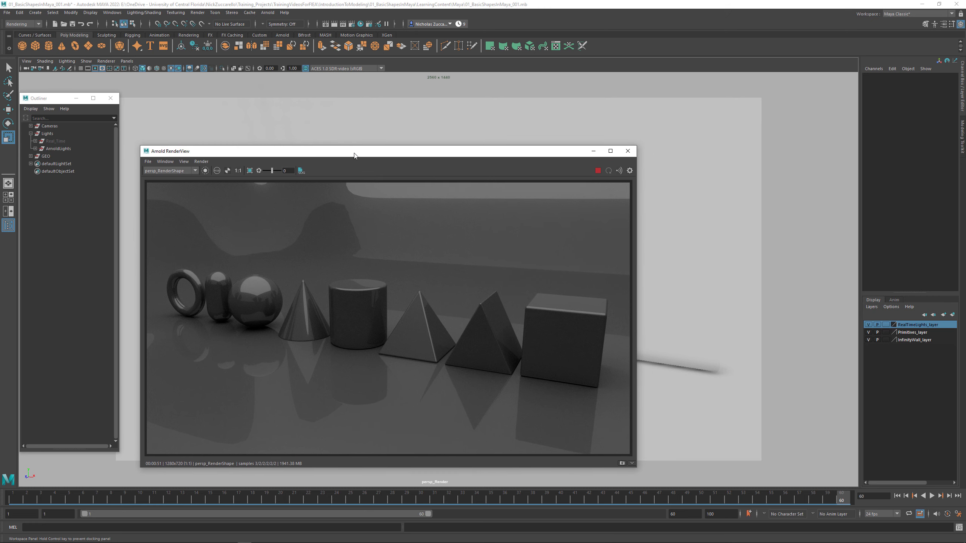
click(35, 149)
click(68, 157)
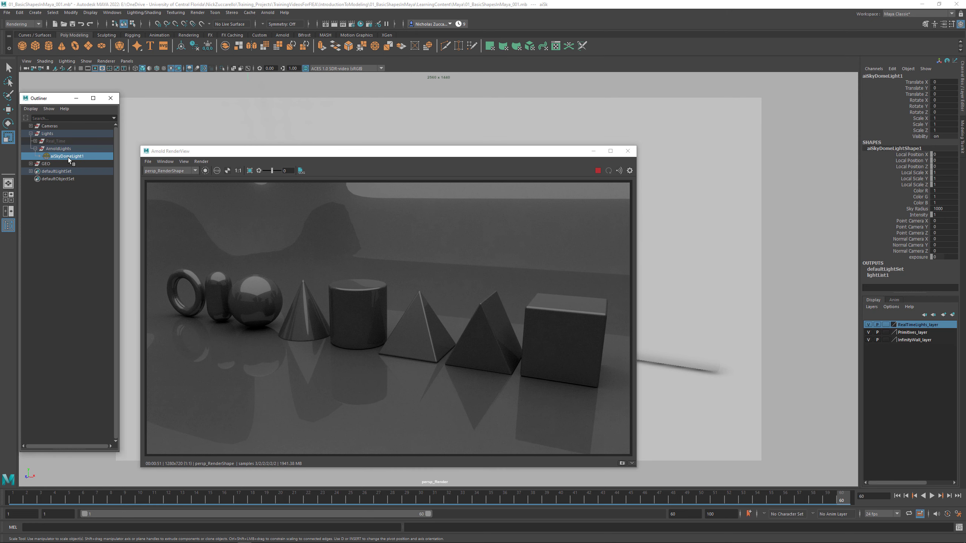
key(ctrl+a)
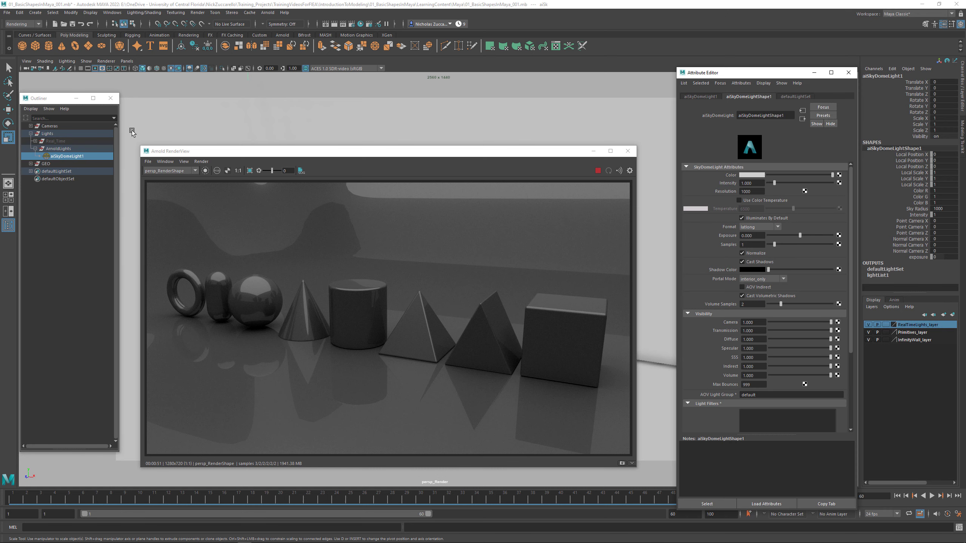
click(112, 12)
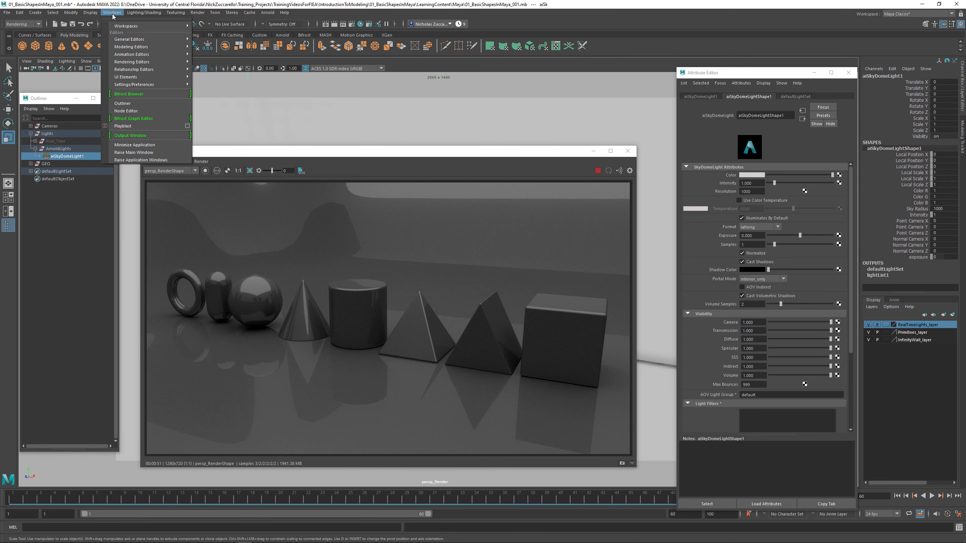
mouse_move(129, 39)
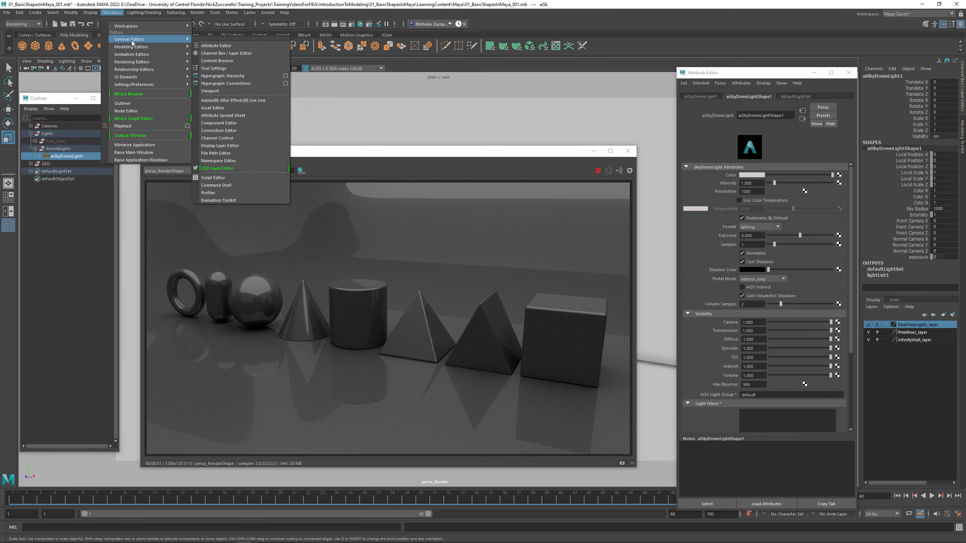
click(265, 48)
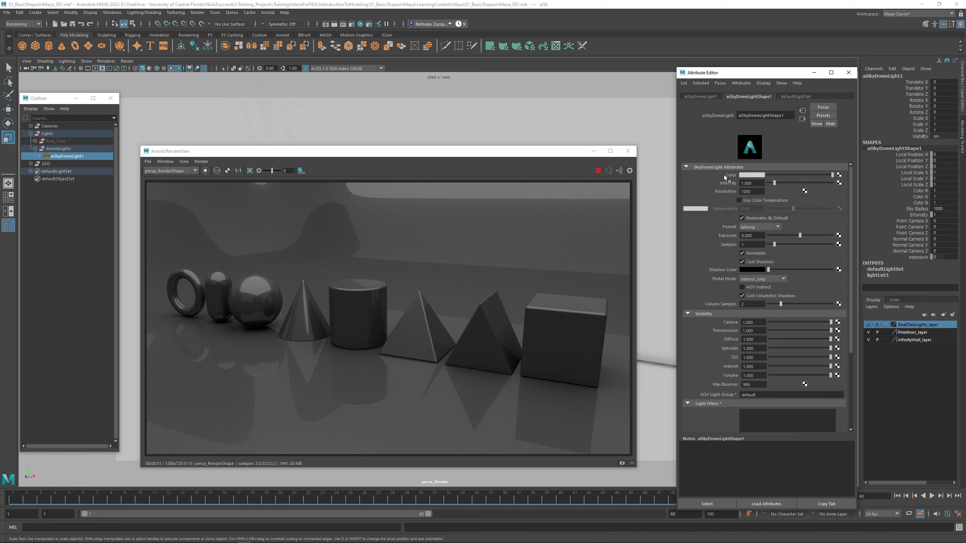
- Set the sky dome light's color to red
click(752, 175)
click(725, 155)
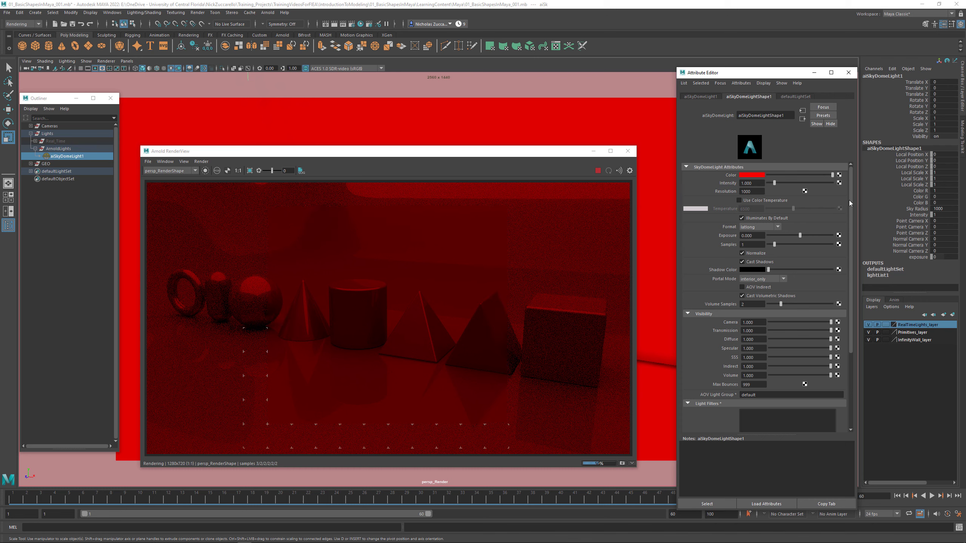
- Map a File texture to the sky dome light's color and rename the file node HDRI_TEX
click(839, 176)
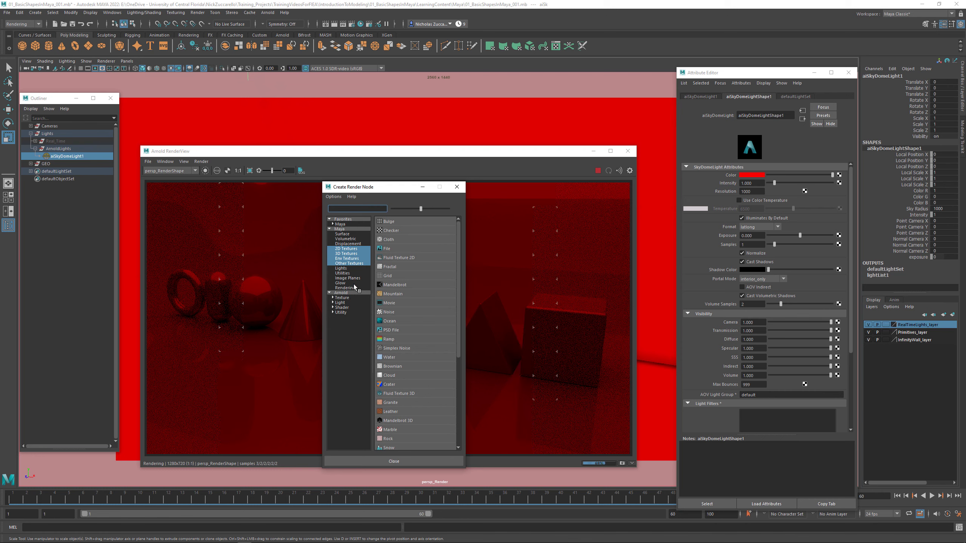
click(388, 250)
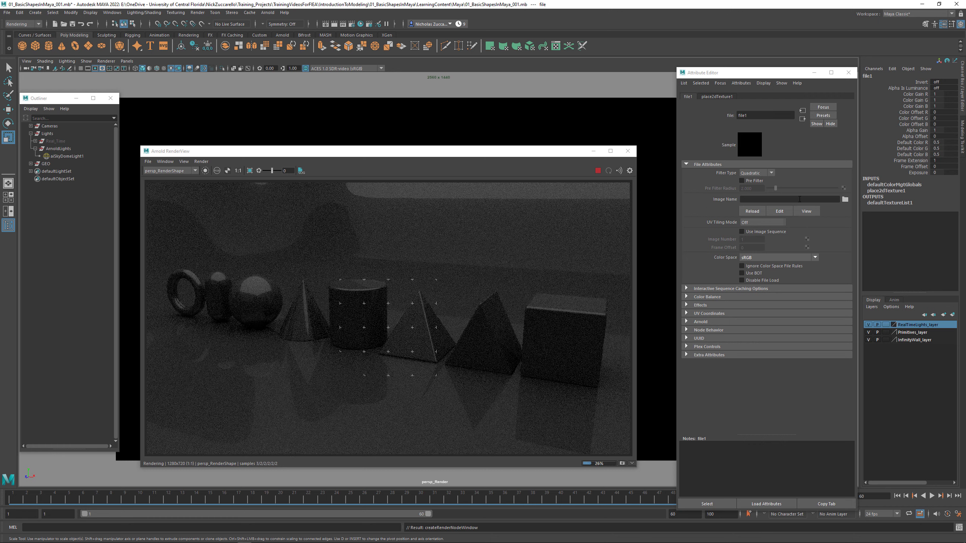
double_click(743, 116)
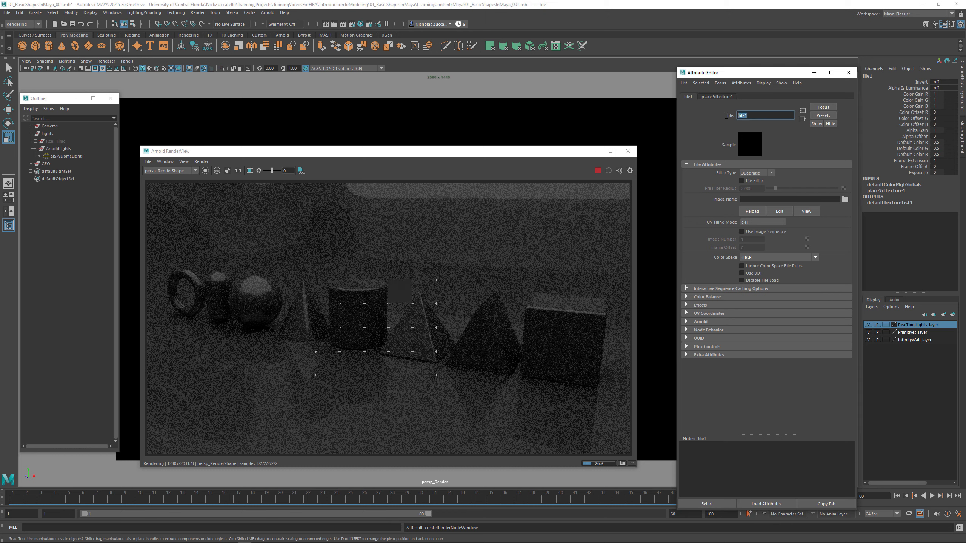
text(HDRI_TEX)
key(Return)
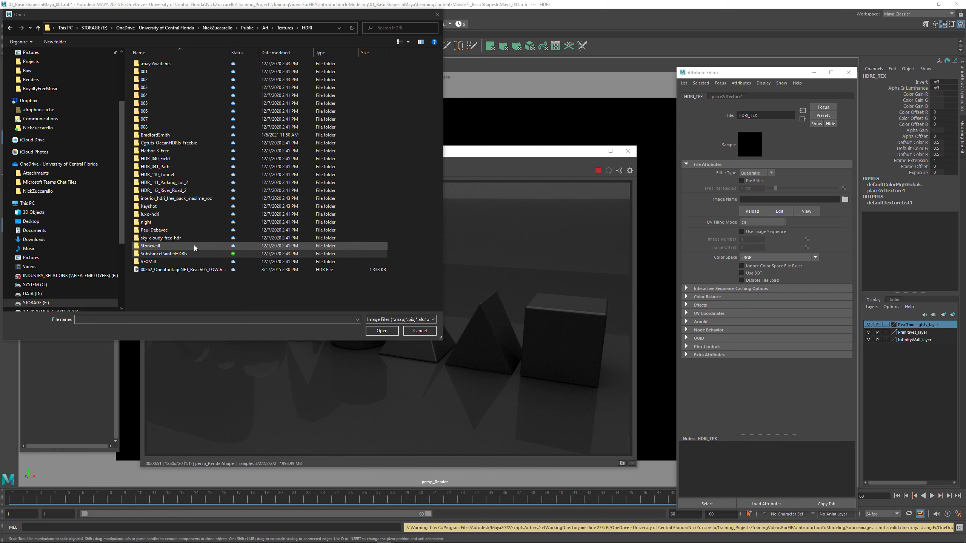
- Load Panorama.hdr from the SubstancePainterHDRIs/environments/Exterior folder as the file texture's image
drag(140, 17, 277, 82)
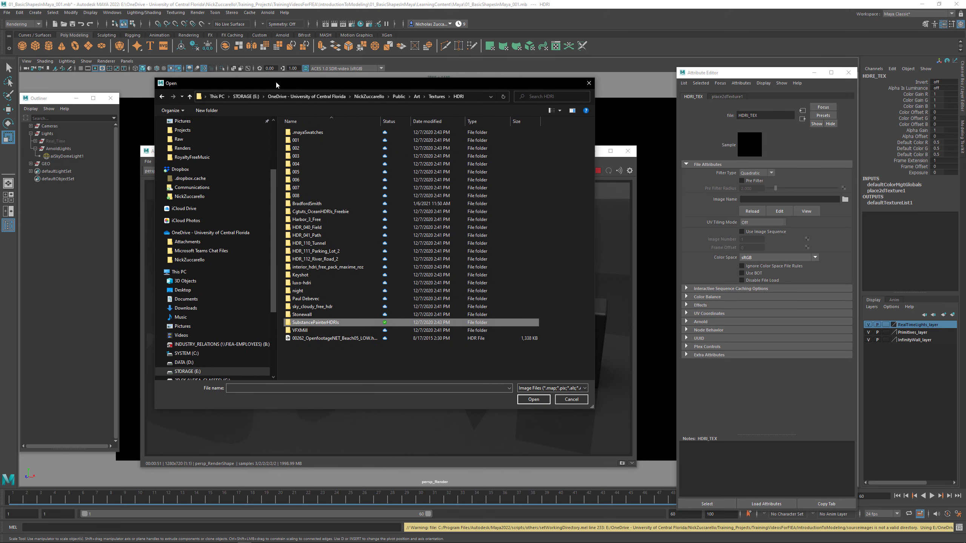
double_click(324, 323)
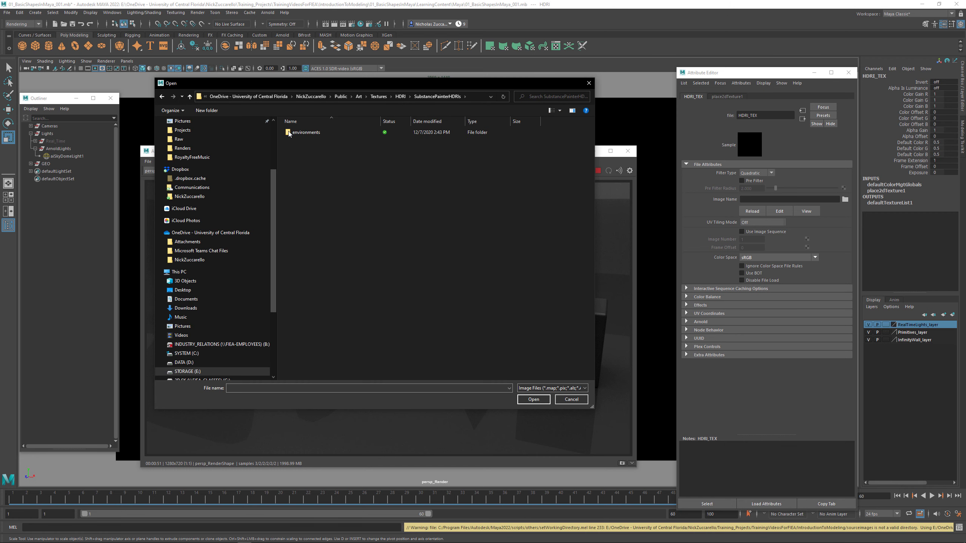
double_click(311, 133)
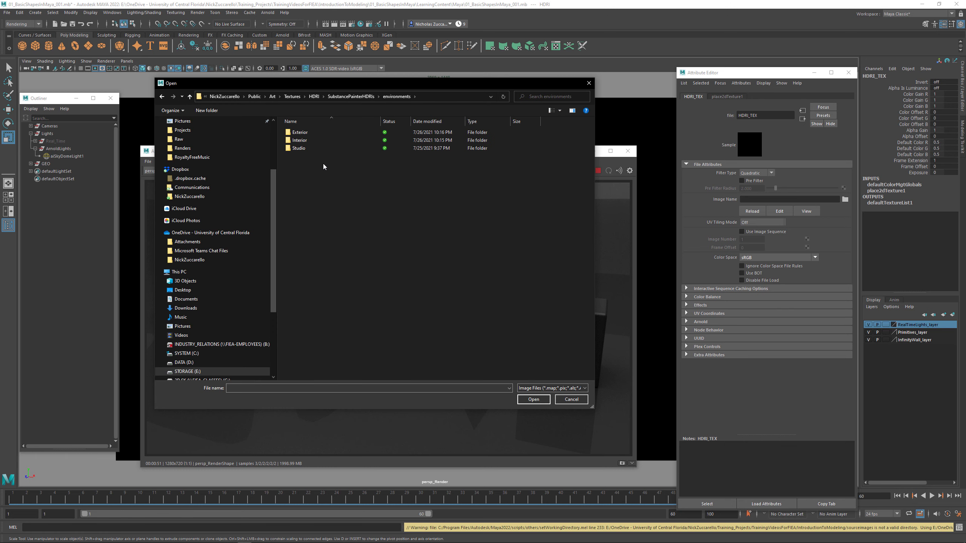
double_click(309, 133)
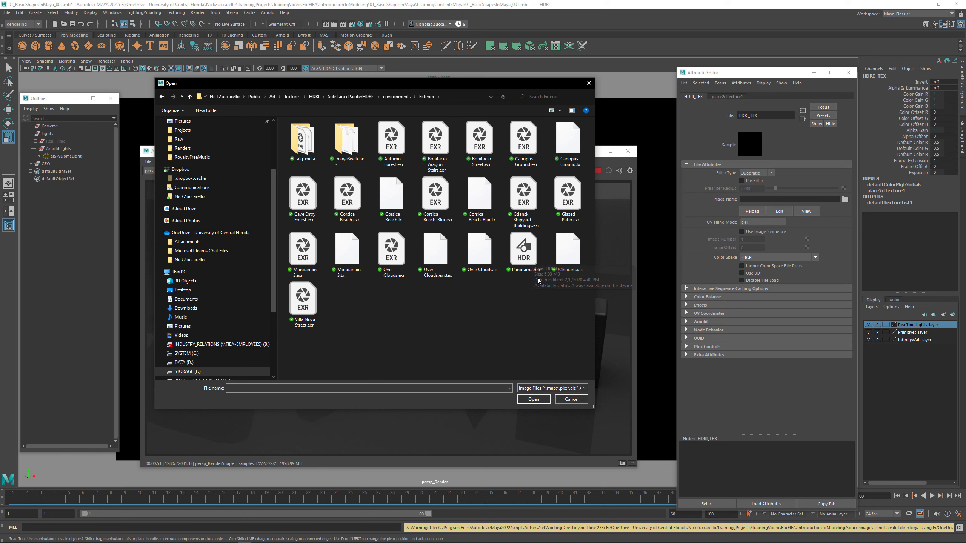
click(524, 250)
click(536, 402)
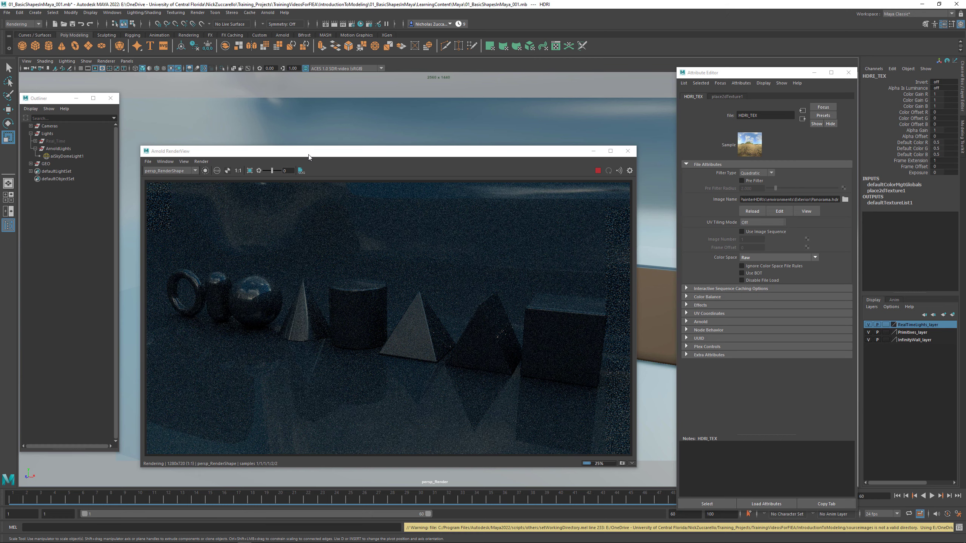
- Turn off Casts Shadows in the render stats of the InfinityWall mesh
drag(308, 157, 544, 174)
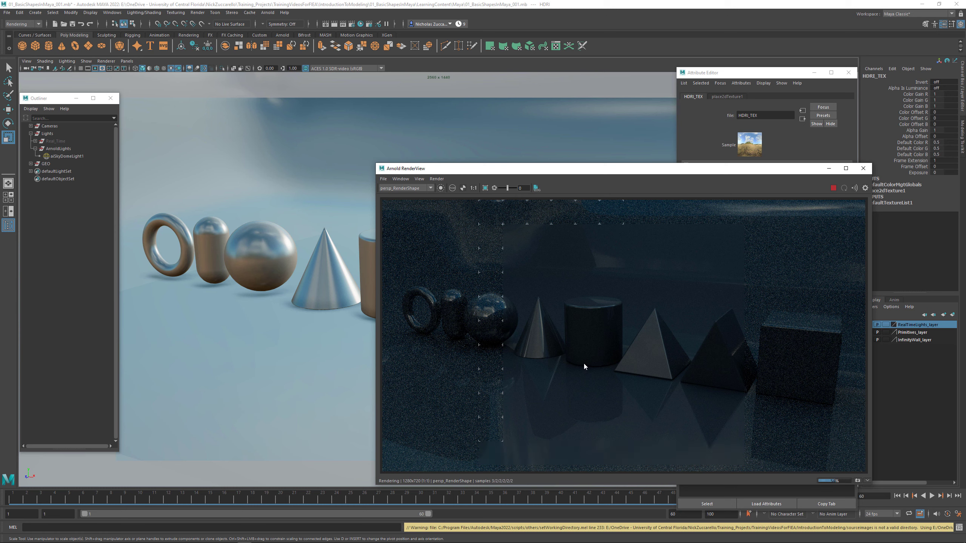
drag(569, 173, 376, 150)
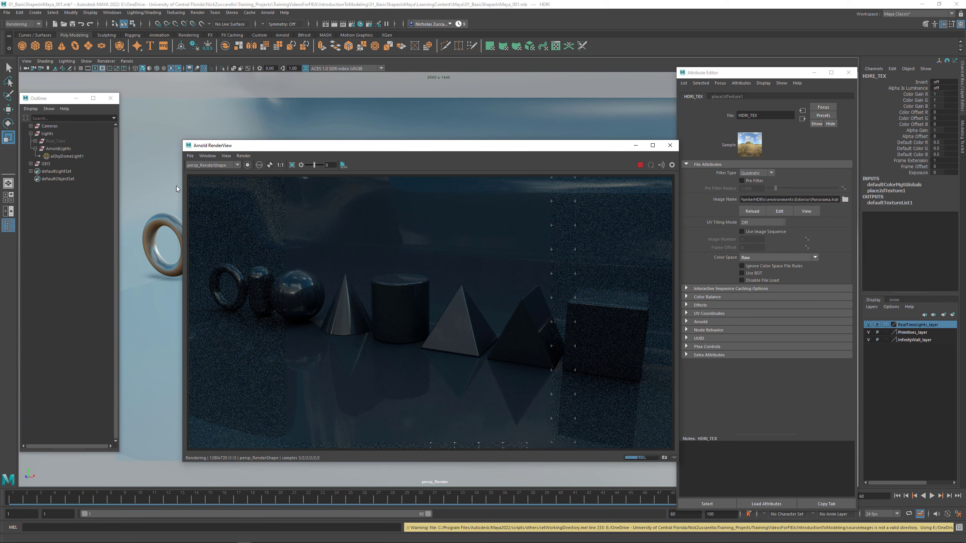
click(31, 164)
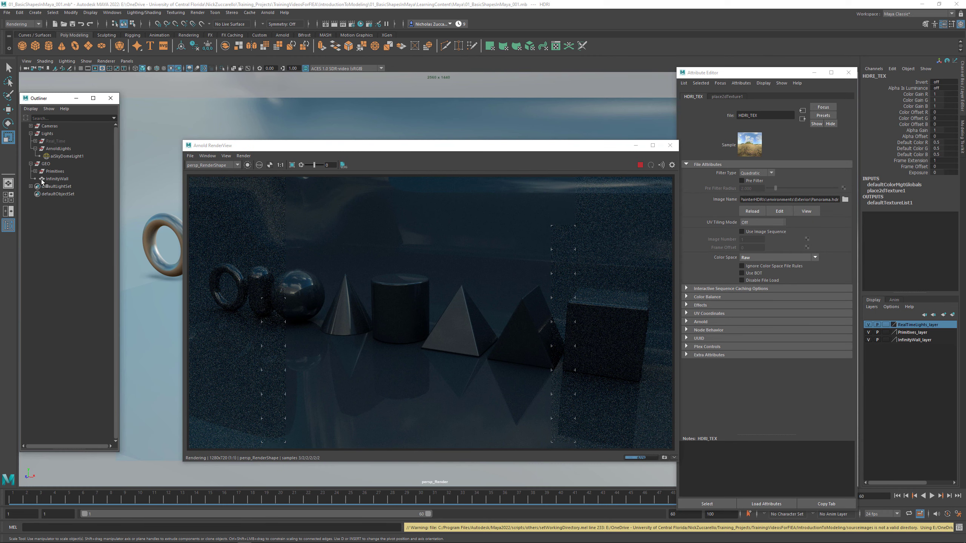
click(54, 179)
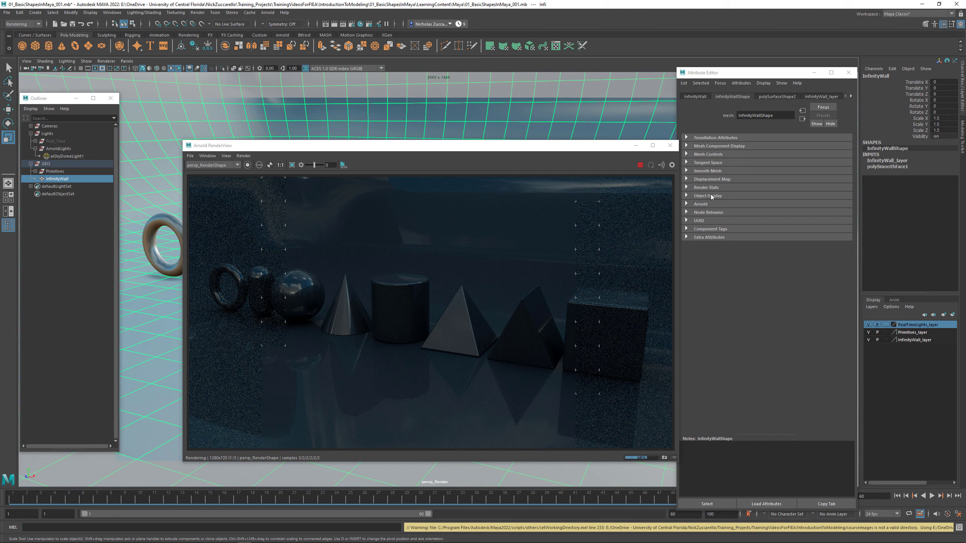
click(687, 187)
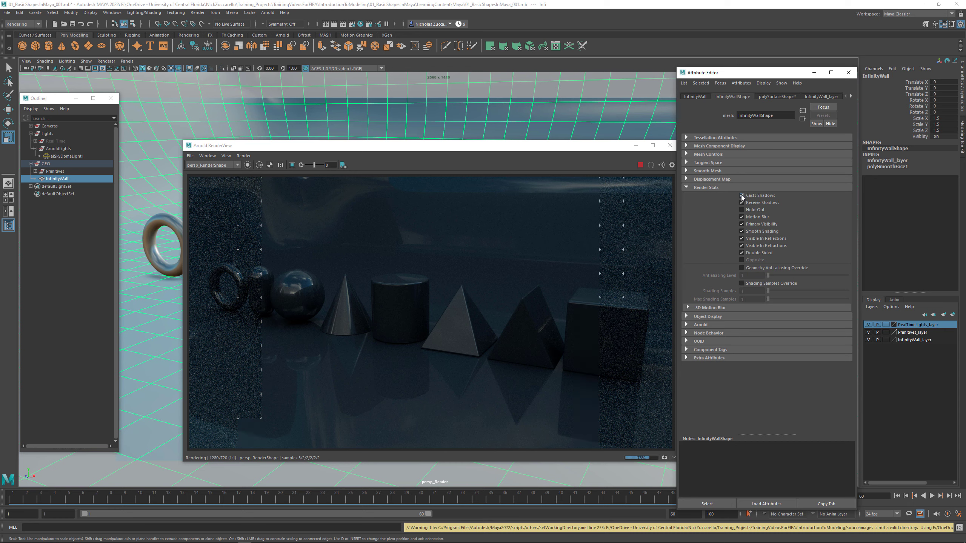
click(742, 196)
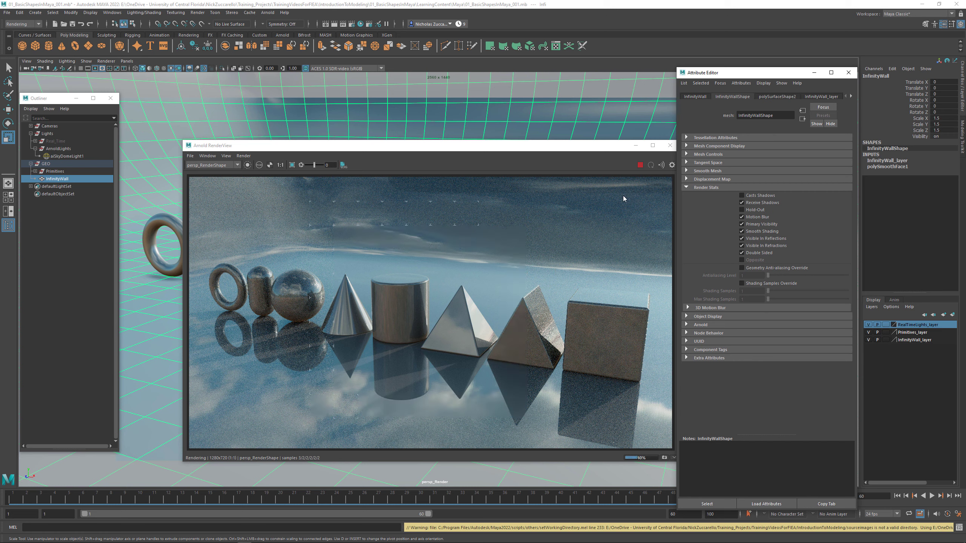
- Select the sky dome light and store a snapshot of the finished render in the Arnold RenderView
click(68, 156)
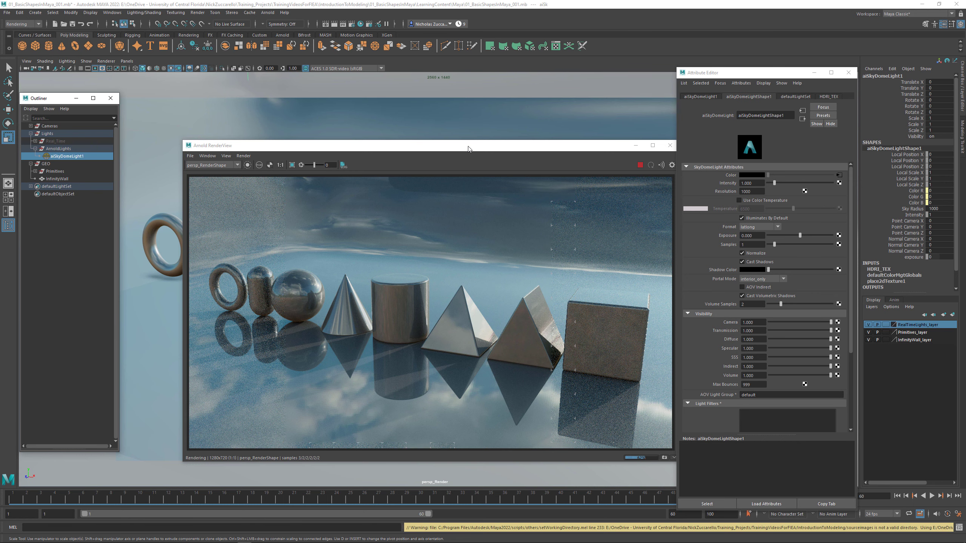
drag(468, 148, 447, 153)
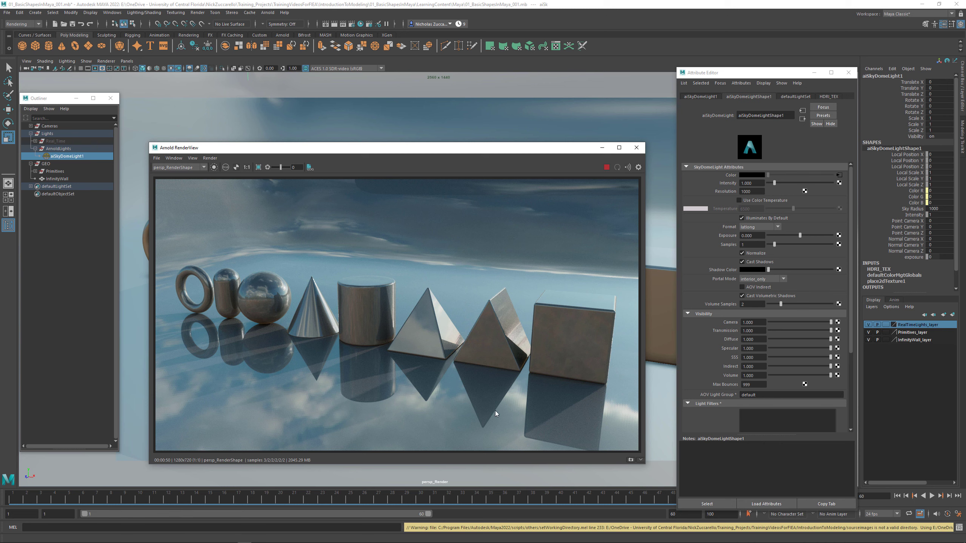
click(631, 460)
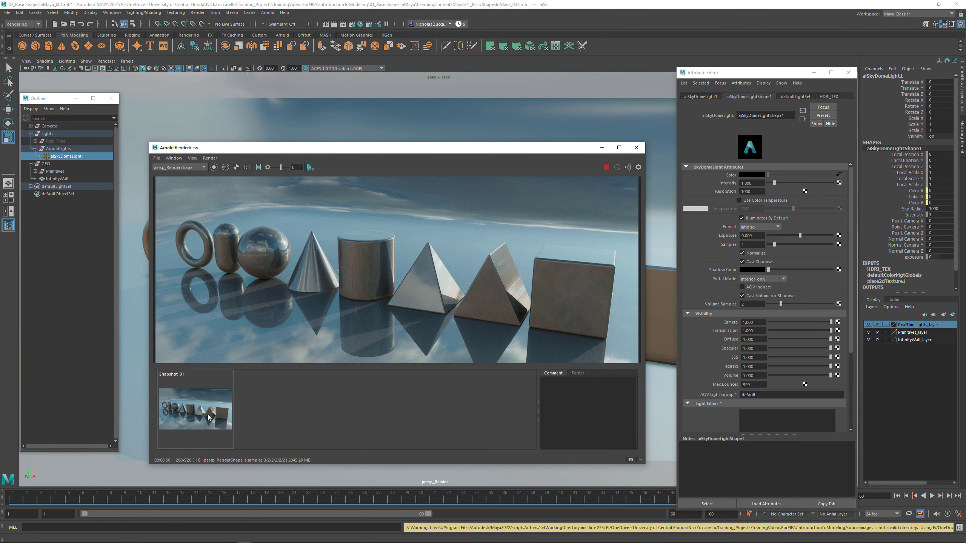
click(640, 460)
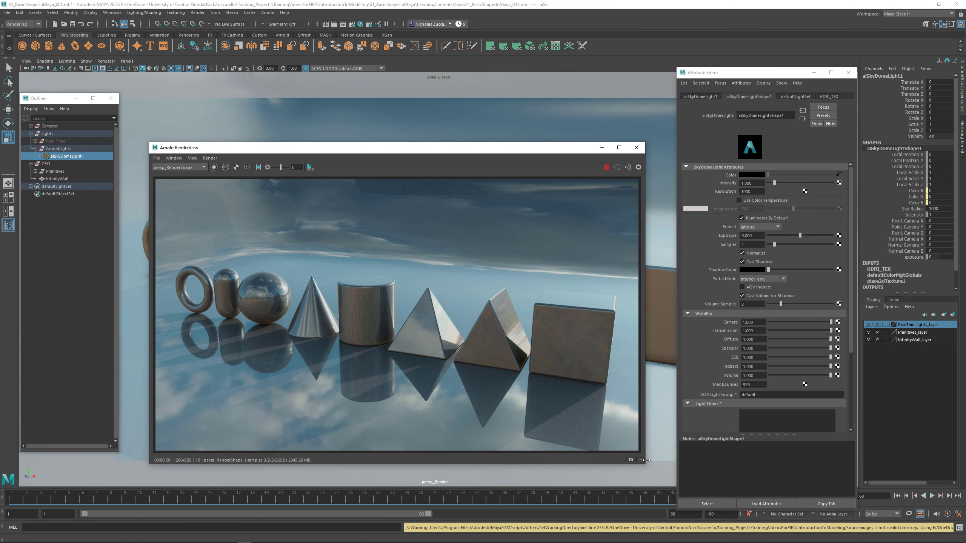
click(641, 461)
click(642, 461)
- Set the sky dome light's samples to 3 and store a second render snapshot
drag(757, 244, 738, 244)
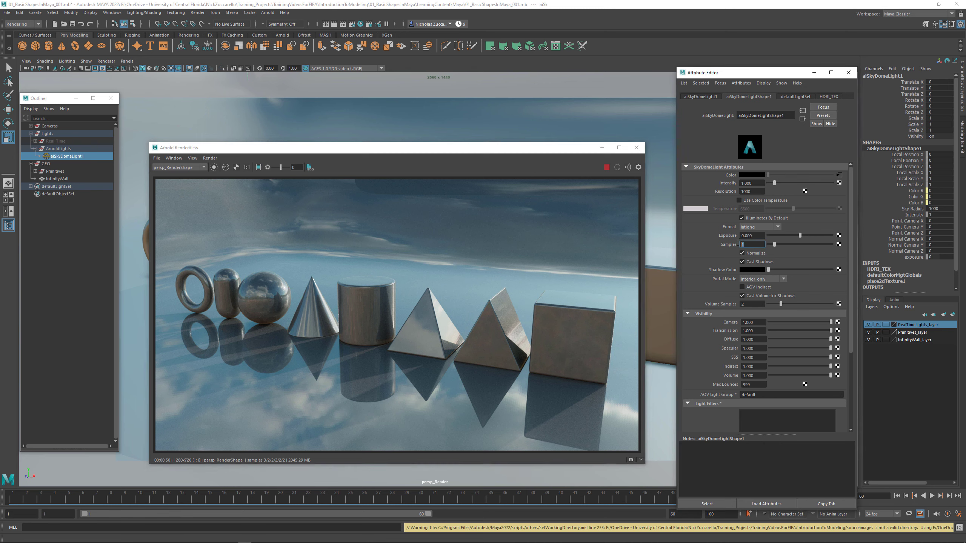
key(Return)
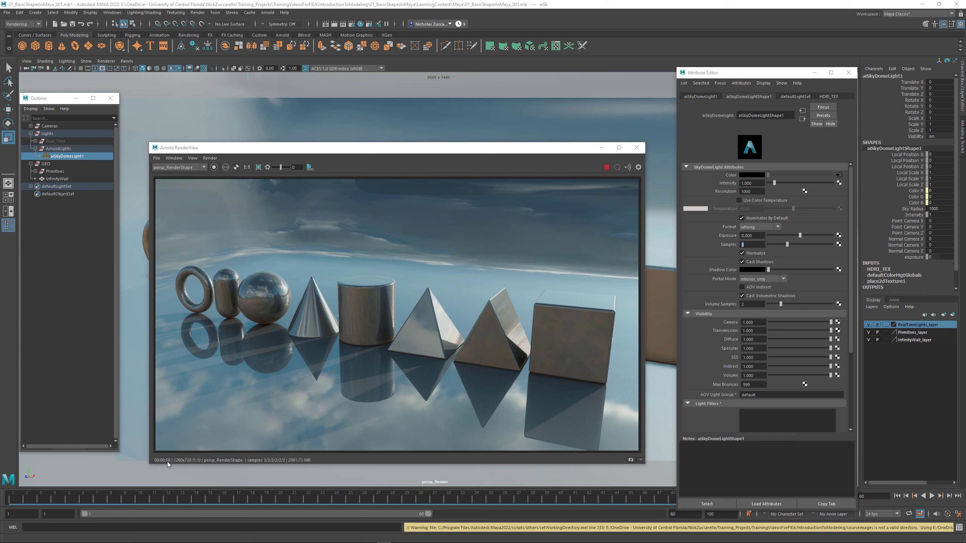
click(640, 460)
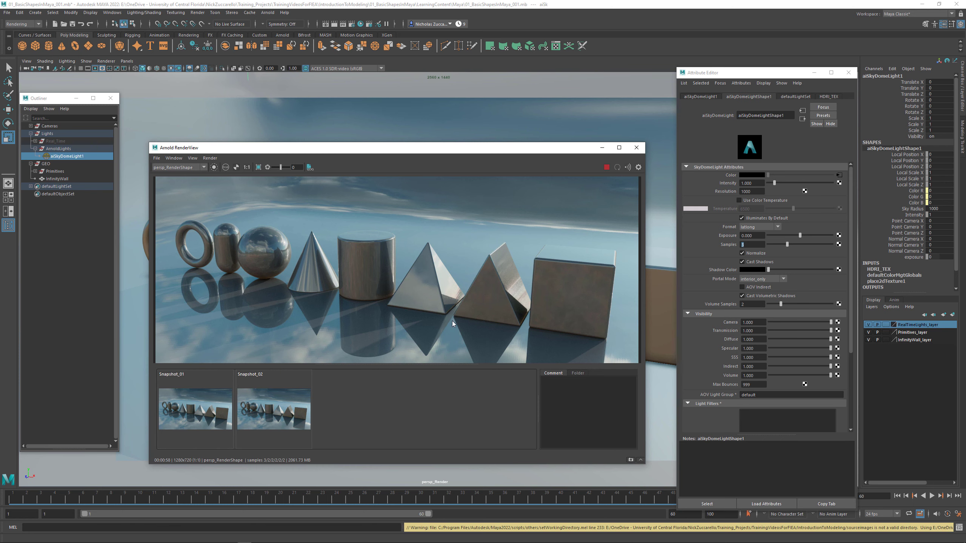
- Compare the noise in Snapshot_01 and Snapshot_02 up close at the floor reflections below the pyramids and cube
middle_drag(484, 329, 479, 305)
scroll(478, 303, down, 3)
scroll(478, 304, up, 4)
scroll(478, 303, down, 1)
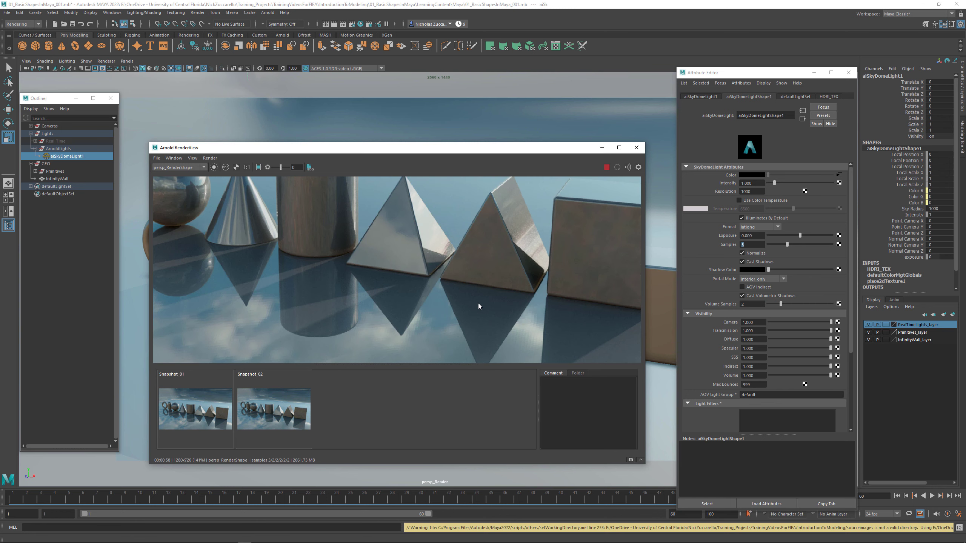
scroll(479, 304, up, 1)
middle_drag(494, 320, 378, 230)
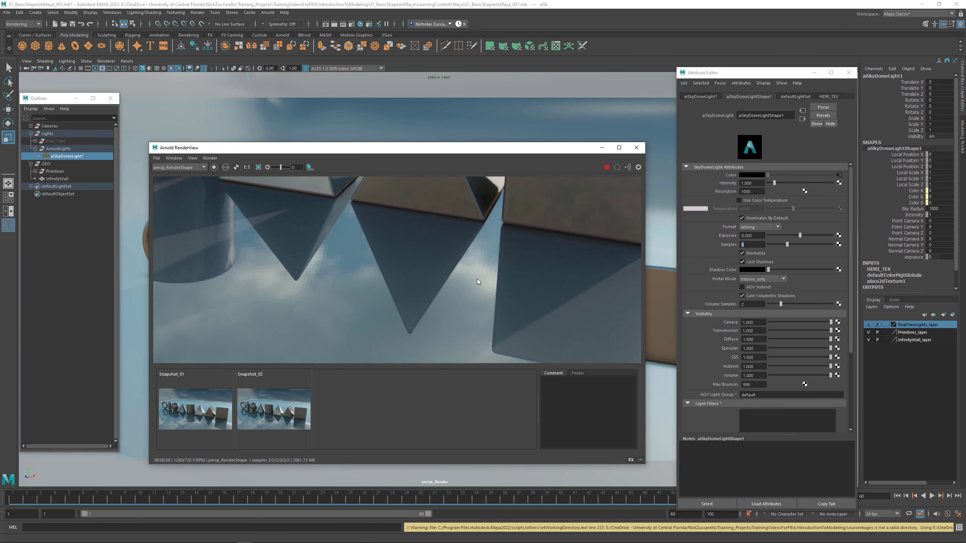
click(190, 402)
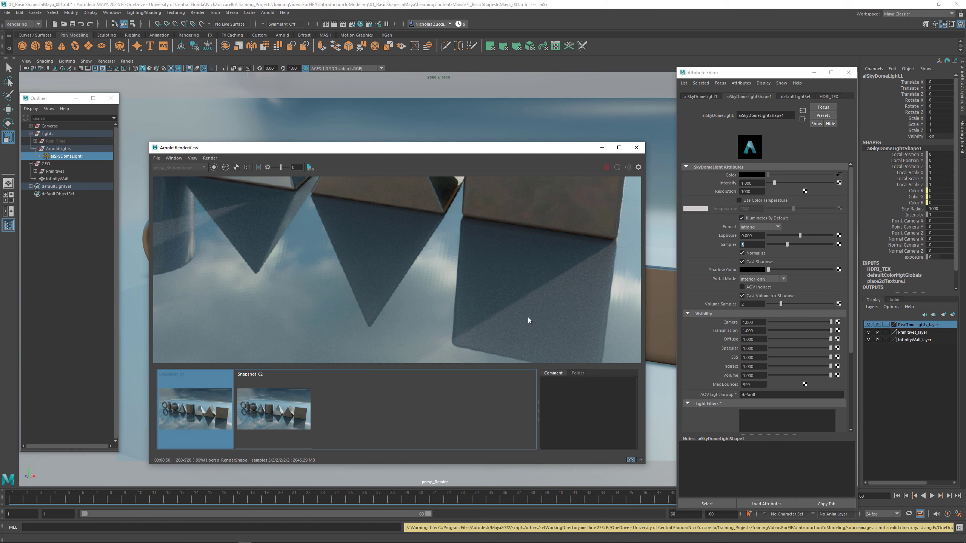
middle_drag(534, 316, 495, 300)
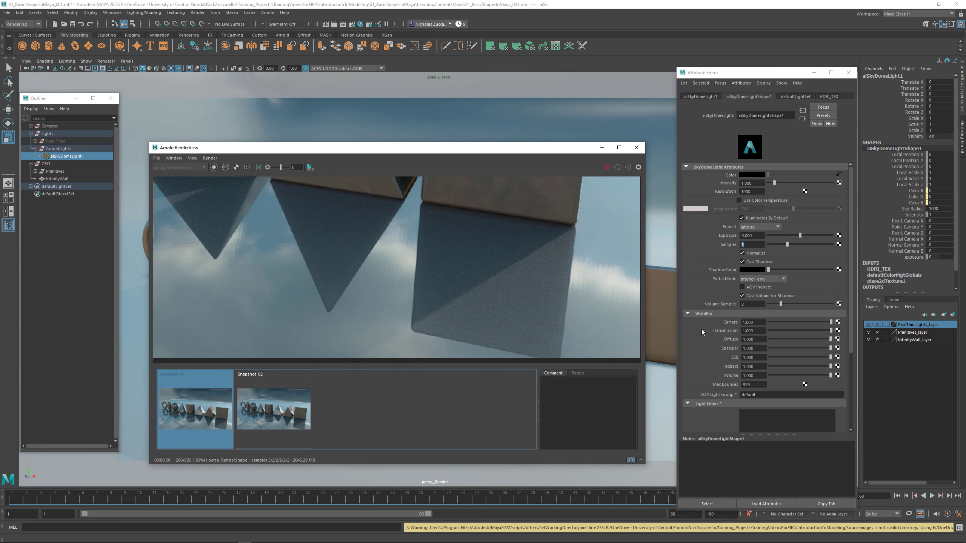
click(279, 422)
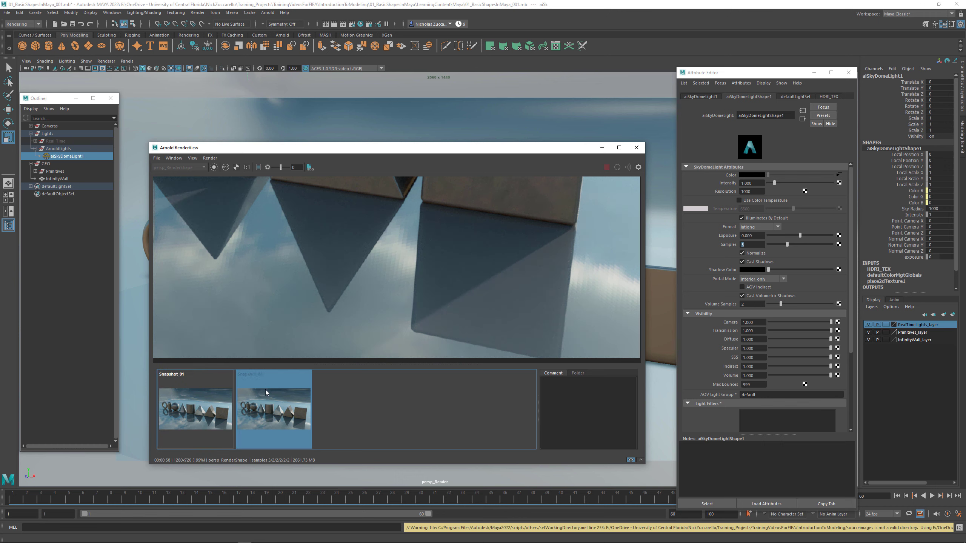
click(213, 403)
click(264, 415)
click(642, 461)
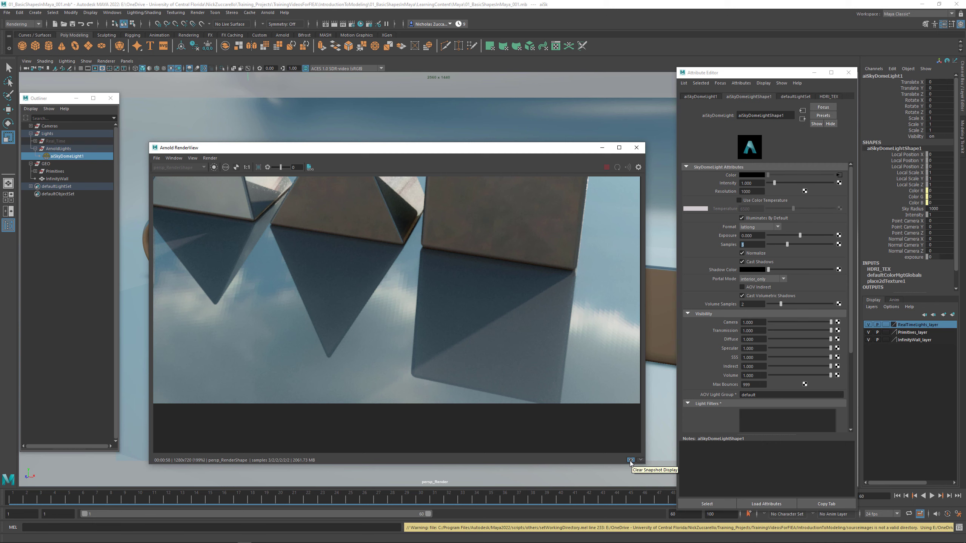
- Clear the snapshot display, return to the full render, and turn off Cast Shadows on the sky dome light
click(630, 460)
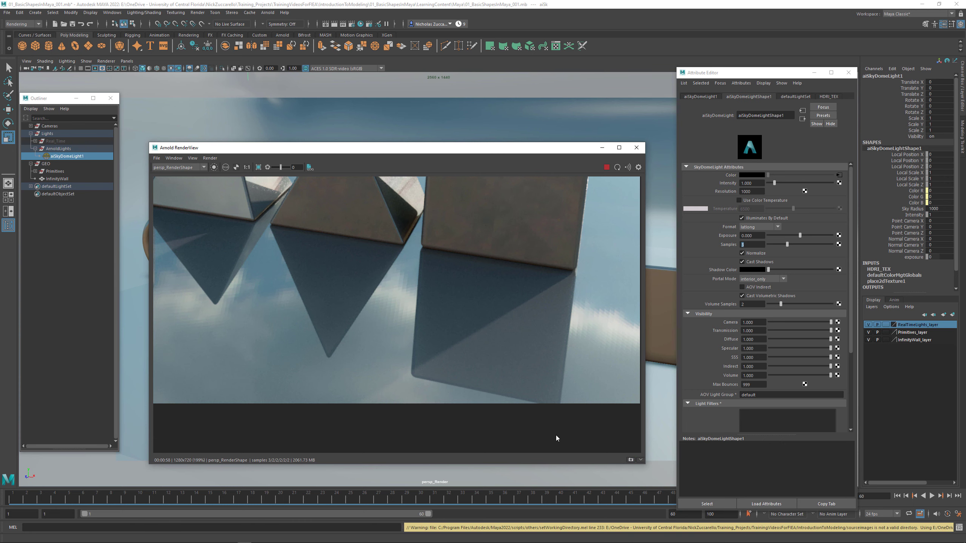
key(f)
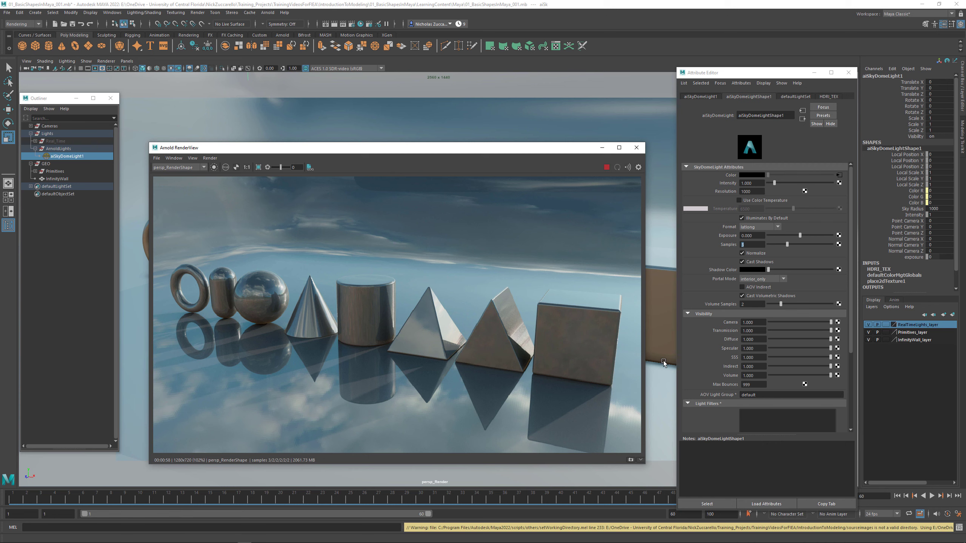
click(742, 262)
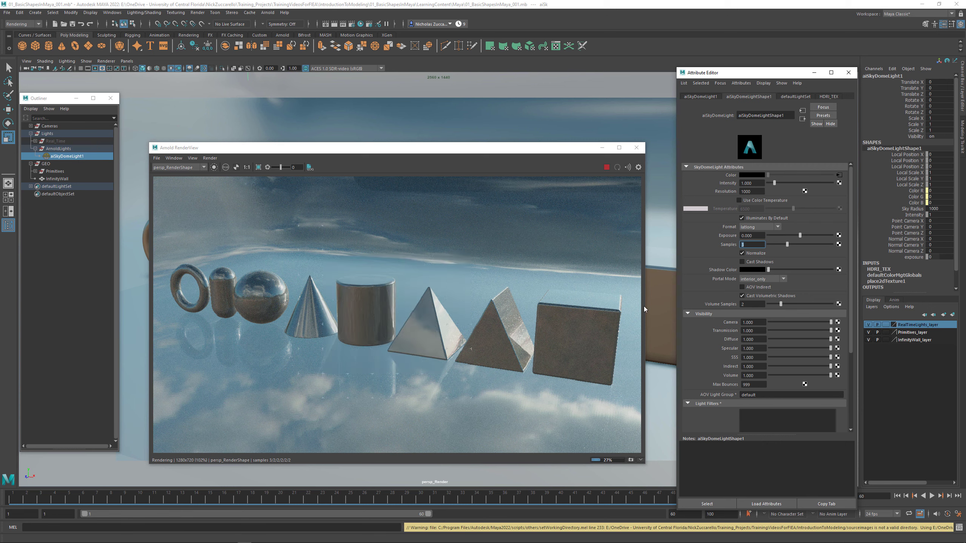
- Set the sky dome light's intensity to 0.2 and stop the live Arnold render
click(743, 183)
text(.2)
key(Return)
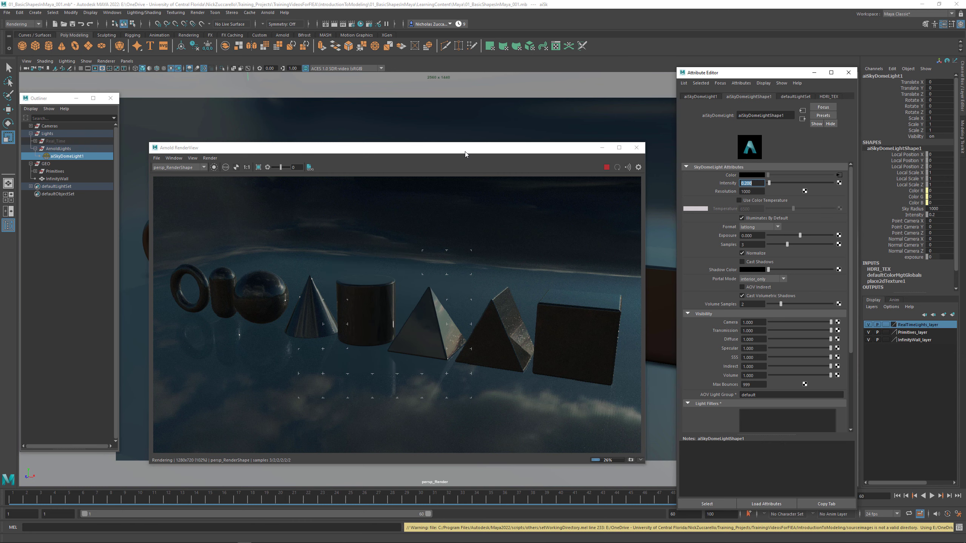
drag(465, 152, 493, 189)
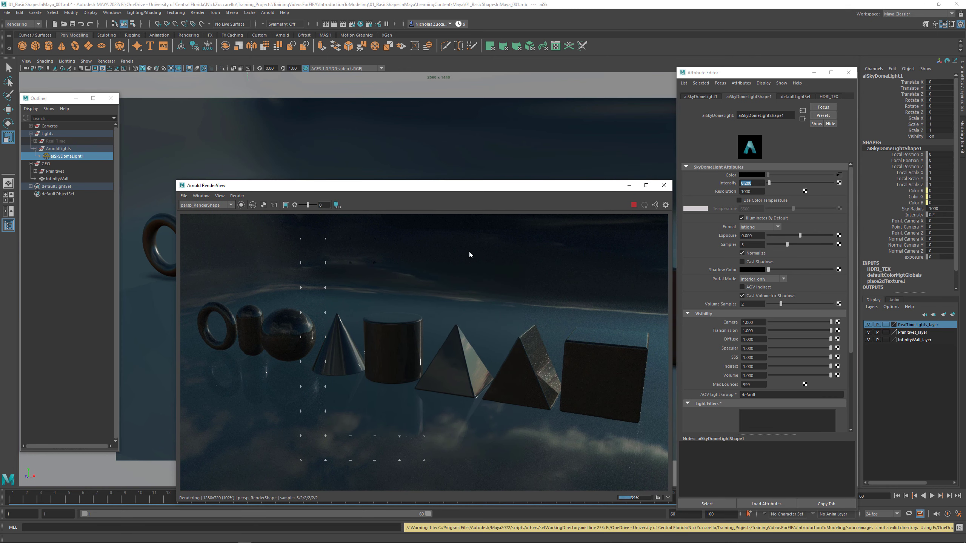
click(633, 205)
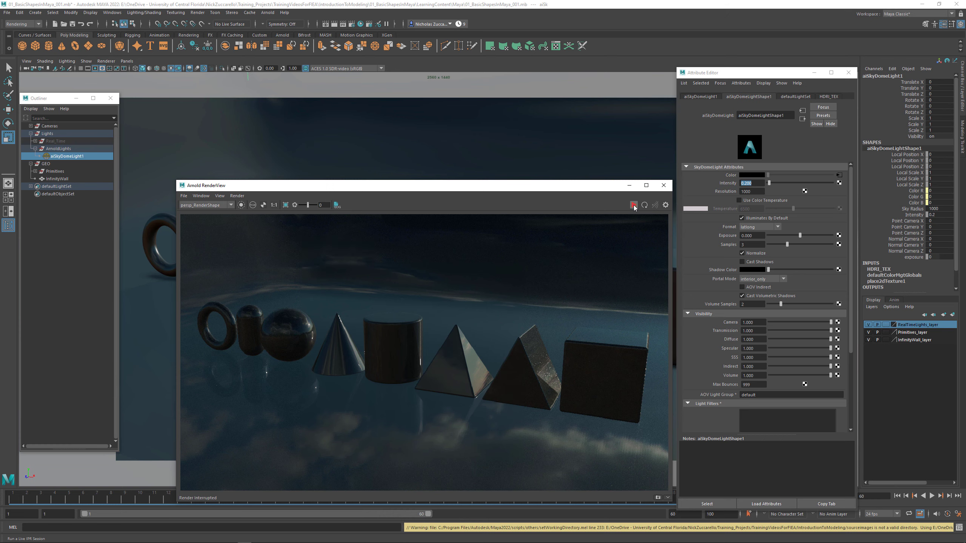
- Assign a new Arnold aiStandardSurface material to all the primitives, from Cube_01 to Torus_01, and the InfinityWall
drag(382, 189, 387, 482)
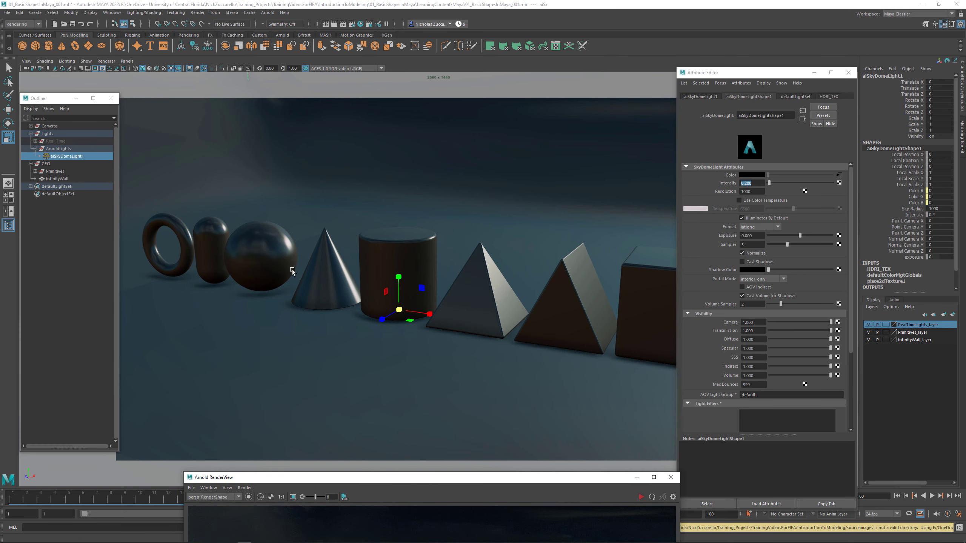
click(36, 172)
click(57, 179)
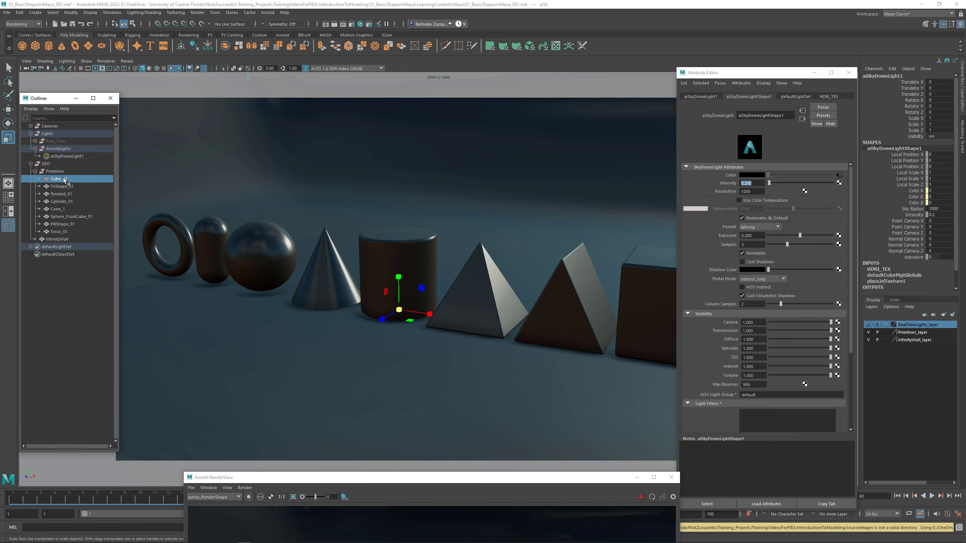
shift+click(62, 231)
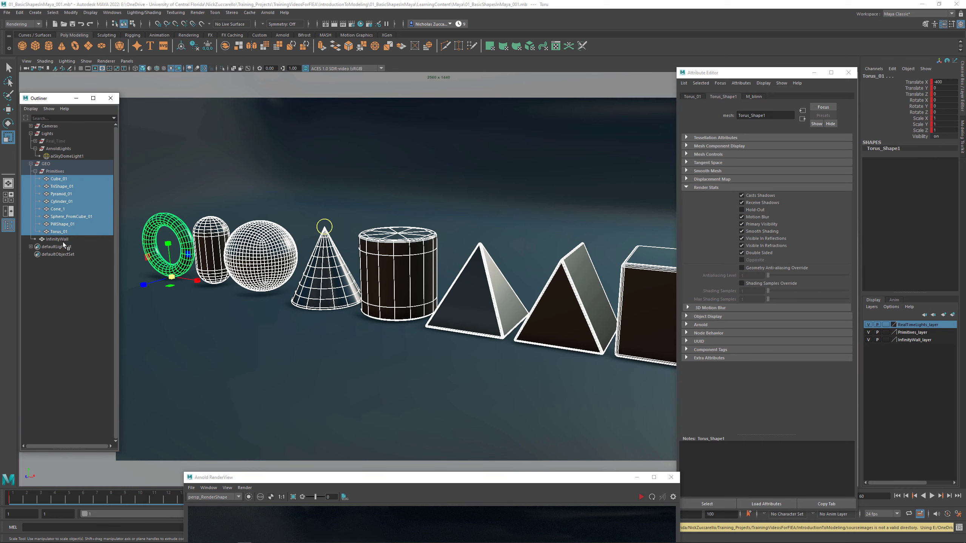
shift+click(61, 239)
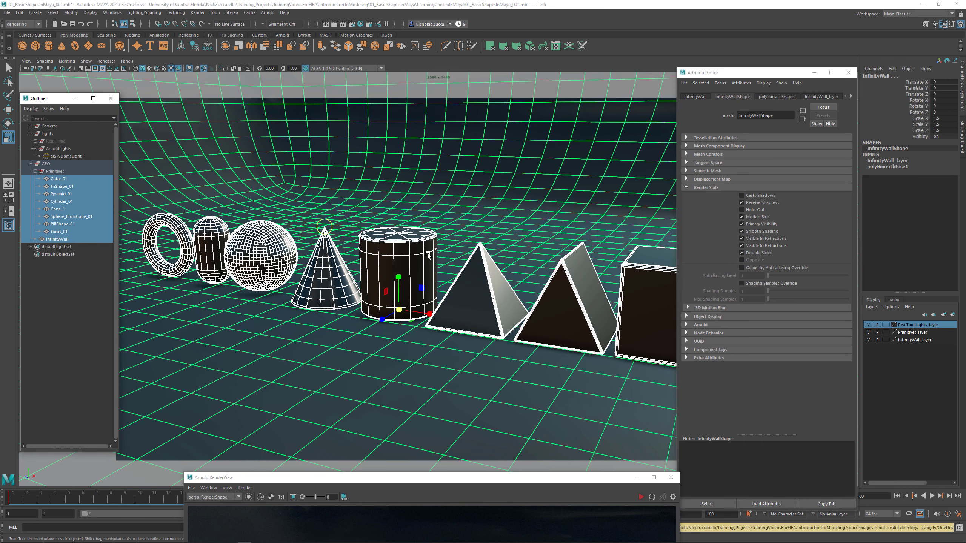
right_click(411, 239)
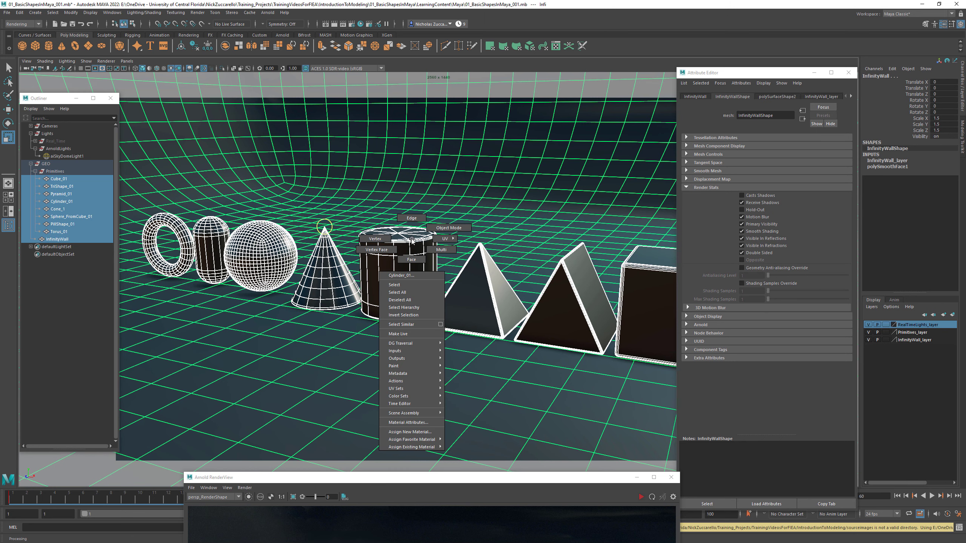
mouse_move(414, 447)
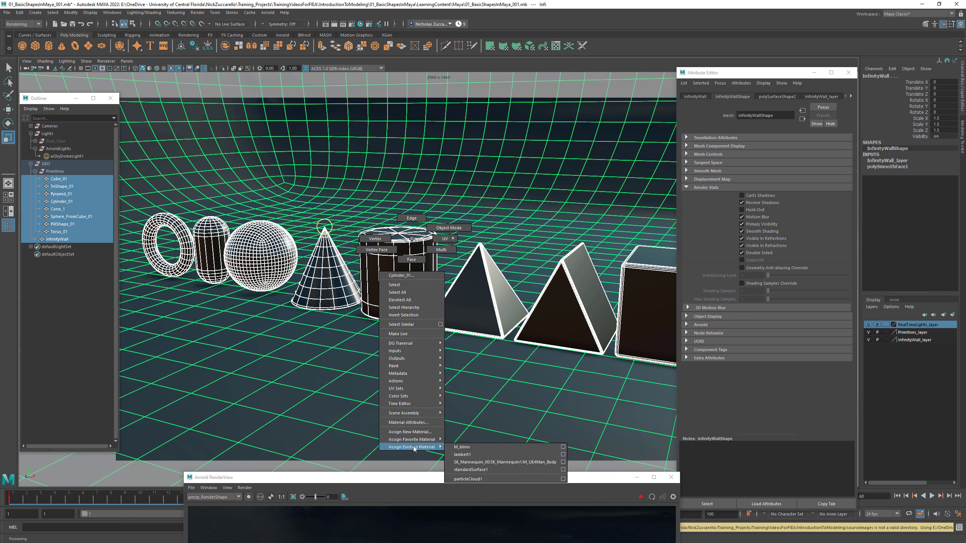
click(427, 432)
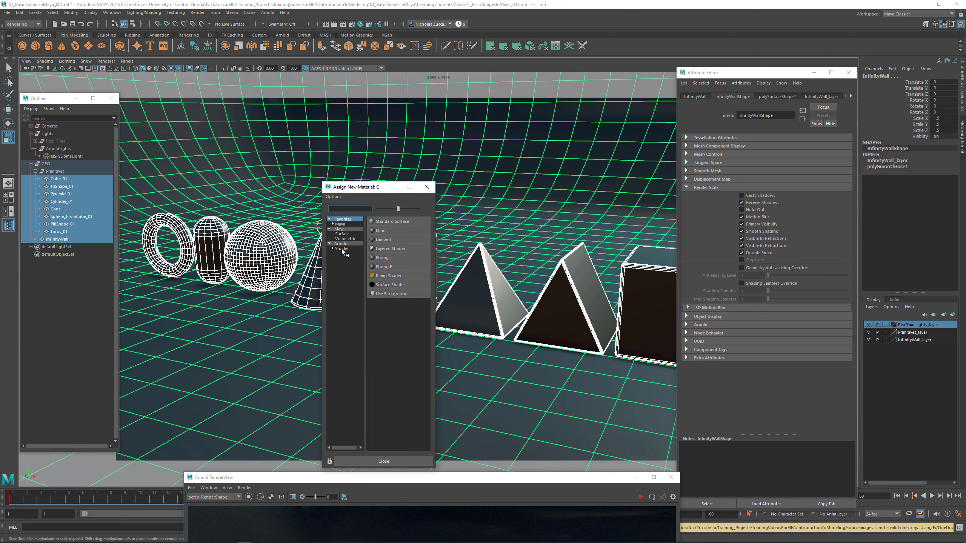
click(341, 245)
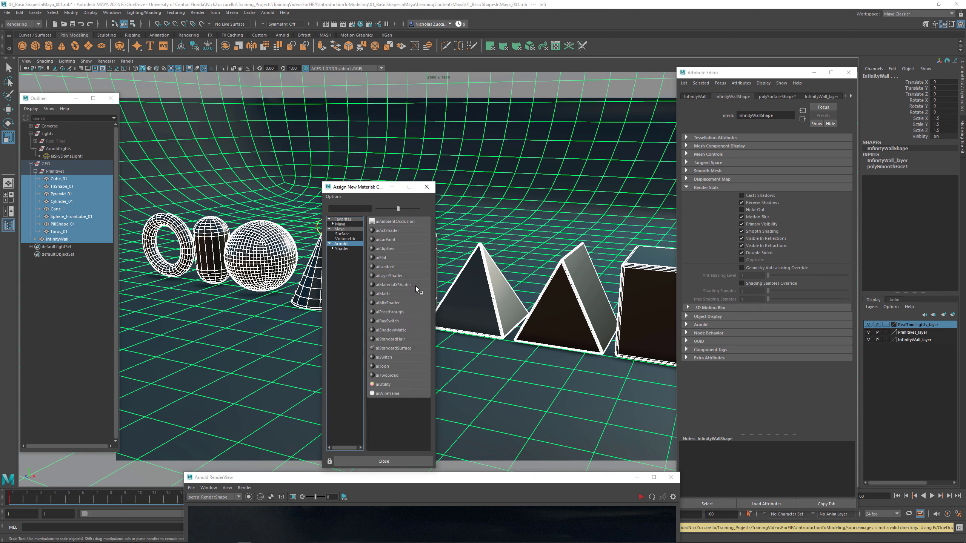
click(393, 348)
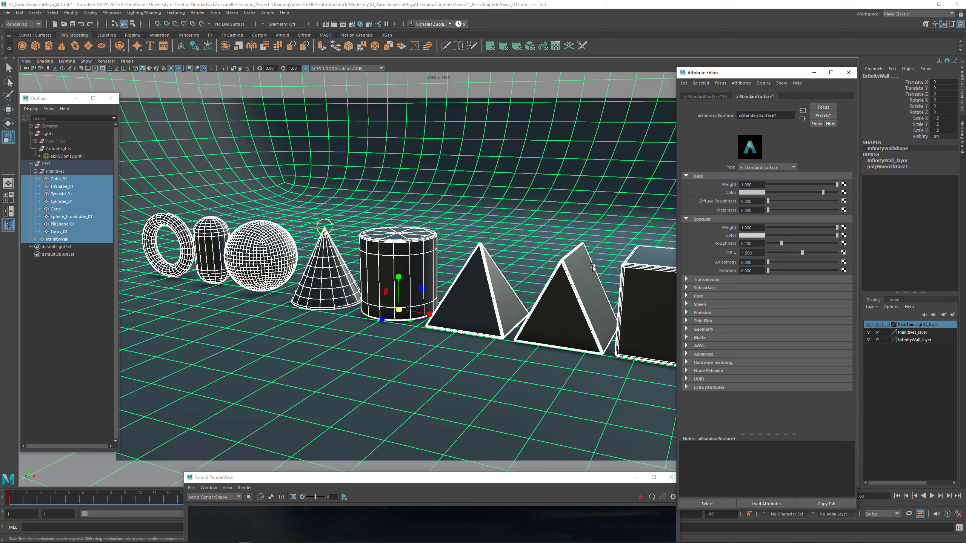
right_click(480, 276)
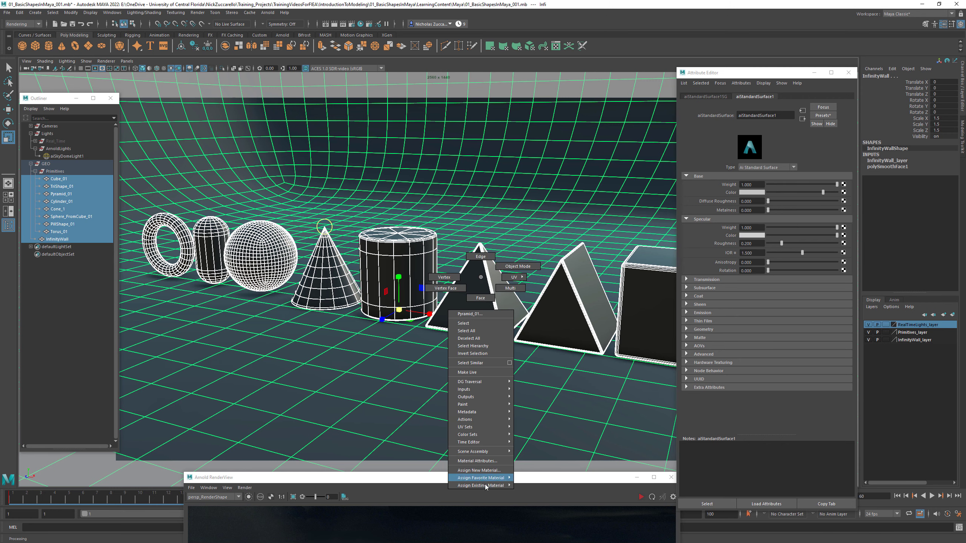
mouse_move(484, 485)
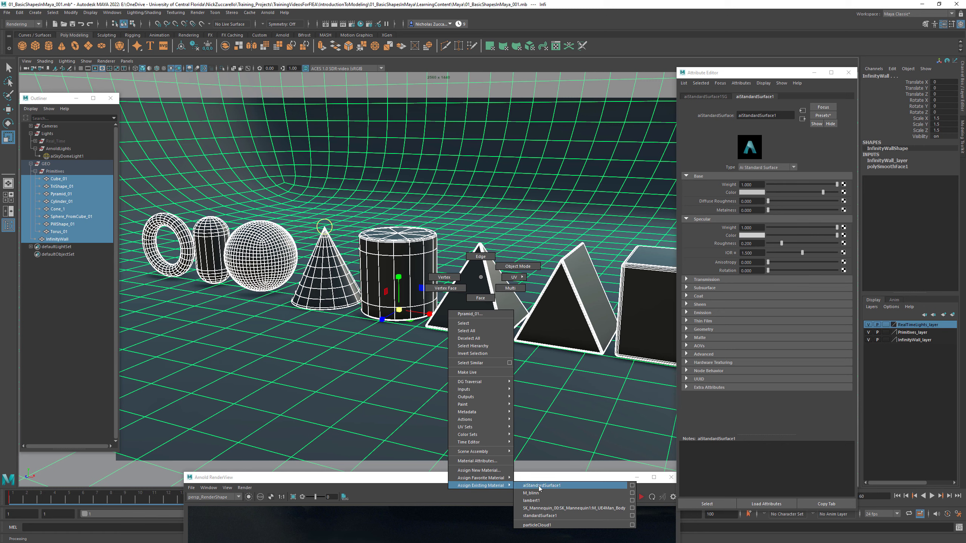
right_drag(506, 338, 482, 278)
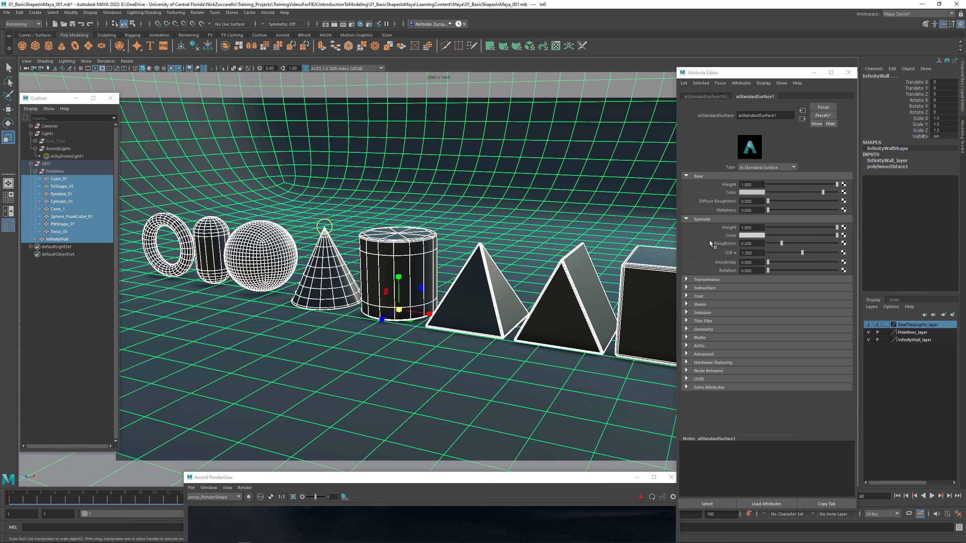
- Bring the Arnold RenderView back over the viewport and restart the live render
drag(577, 482, 508, 155)
click(572, 169)
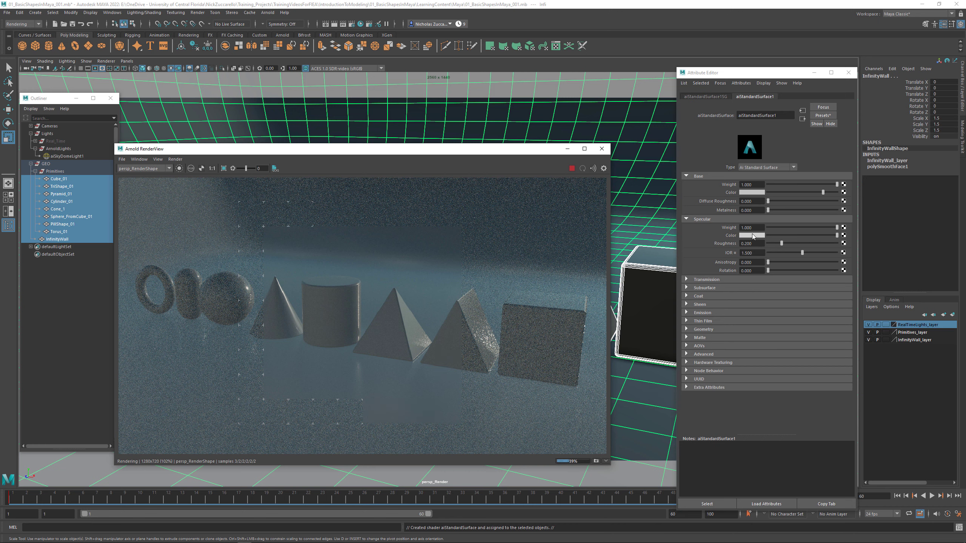
- Set the HSV value of the aiStandardSurface material's base color to 0.5
click(751, 193)
drag(696, 232, 673, 231)
text(0.5)
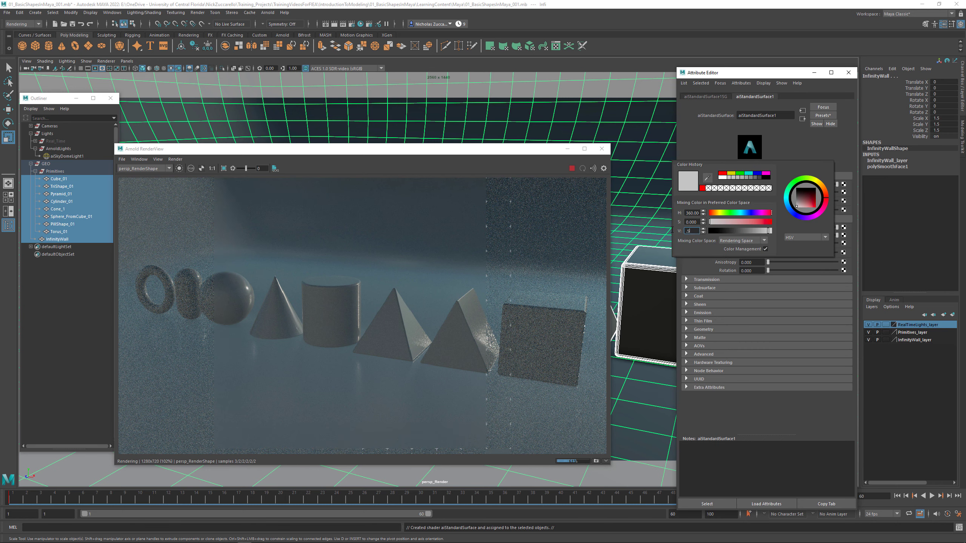
key(Return)
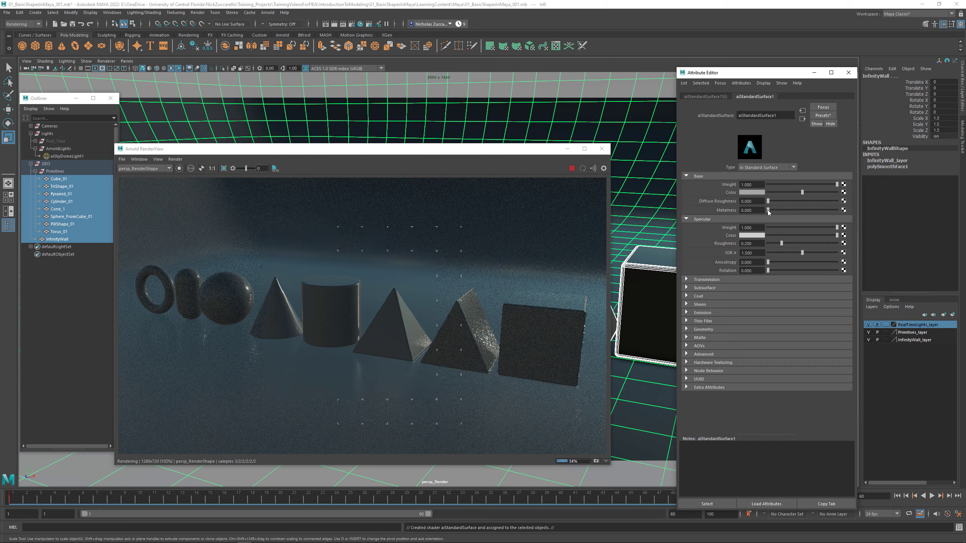
- Try a partial Metalness of about 0.3 on the material, and raise it to the full value of 1
drag(772, 209, 788, 208)
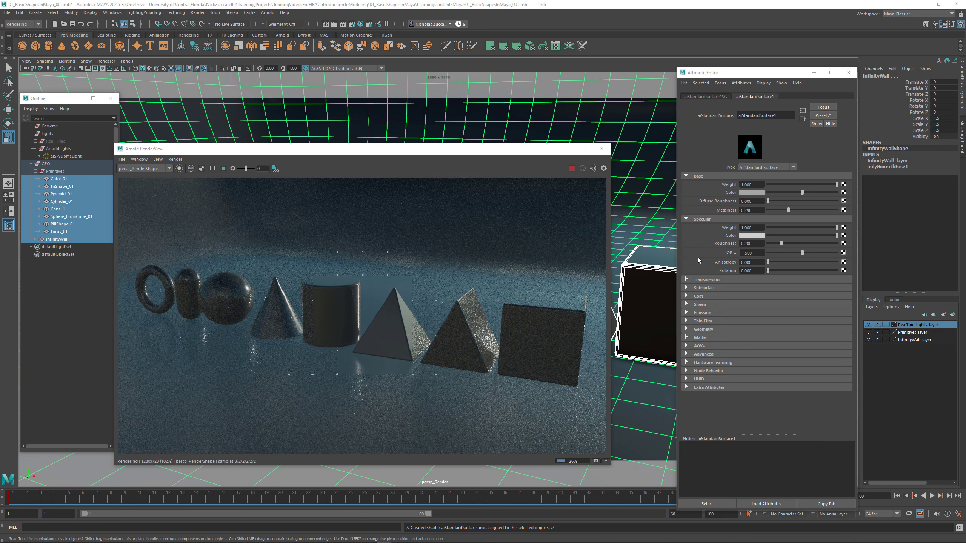
drag(790, 210, 762, 211)
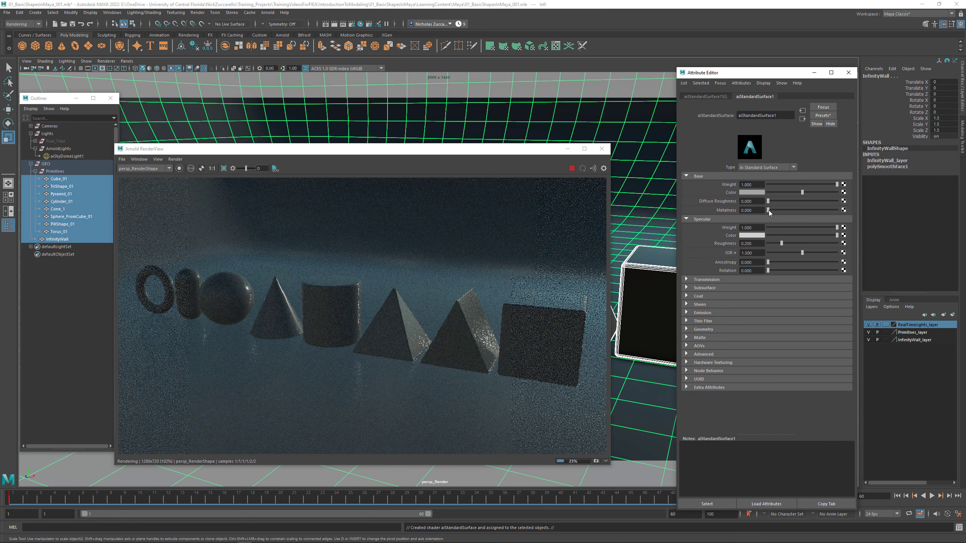
drag(769, 210, 839, 212)
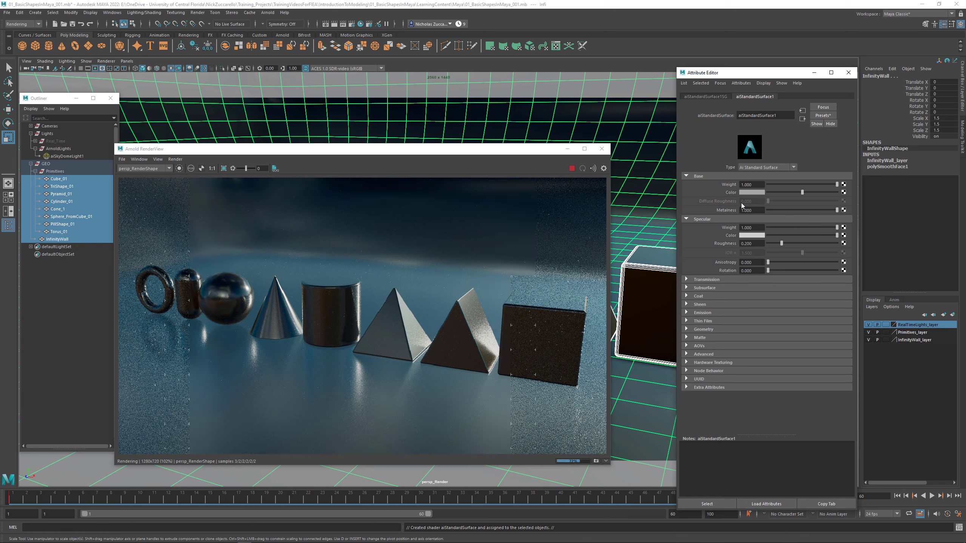
- Set the HSV value of the material's base color to 0.8 and close the color picker
click(750, 193)
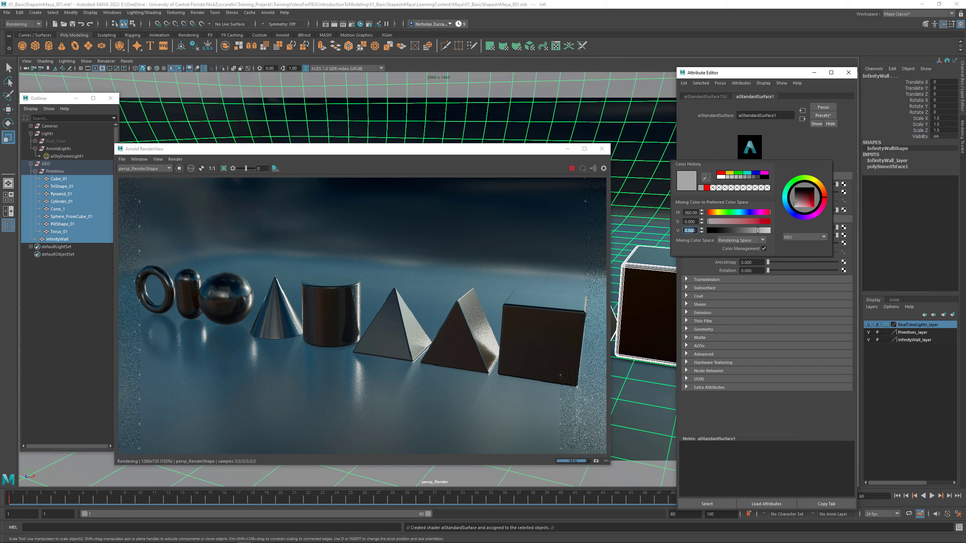
text(0.8)
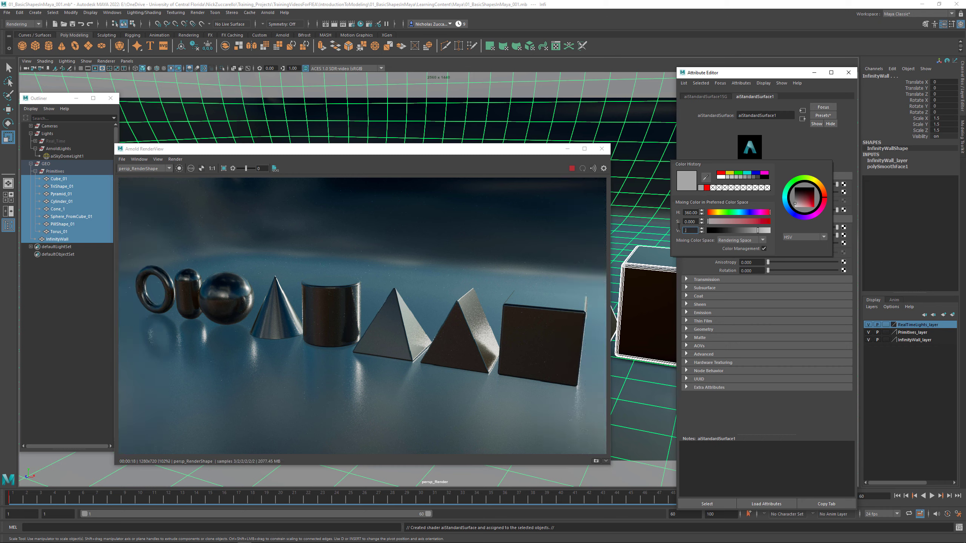
key(Return)
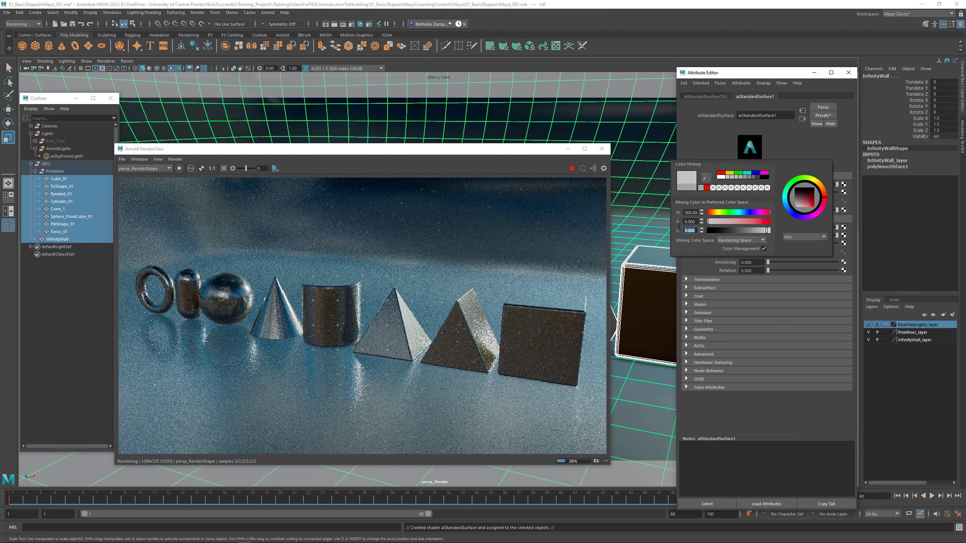
click(788, 145)
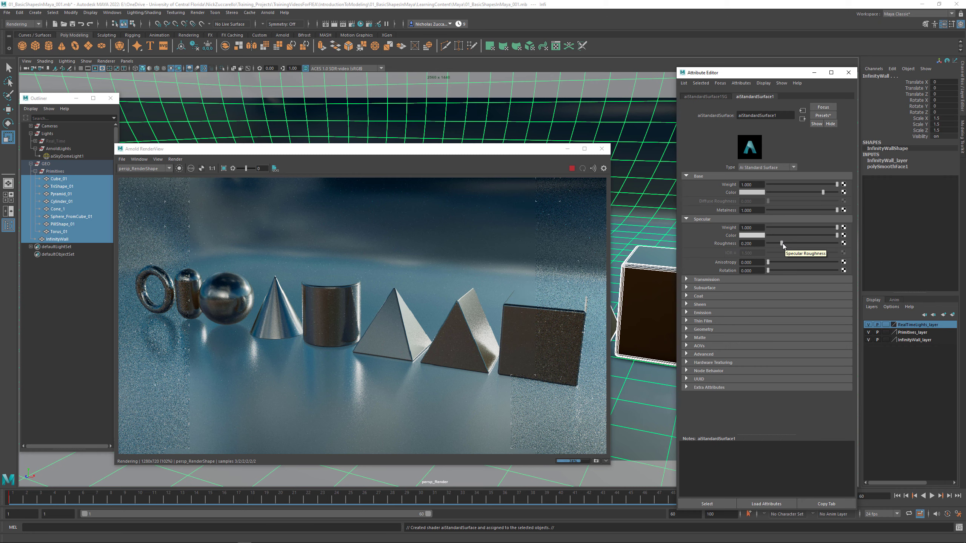
- Try a Specular Roughness of 0 on the material and set it back to 0.2
drag(782, 244, 764, 244)
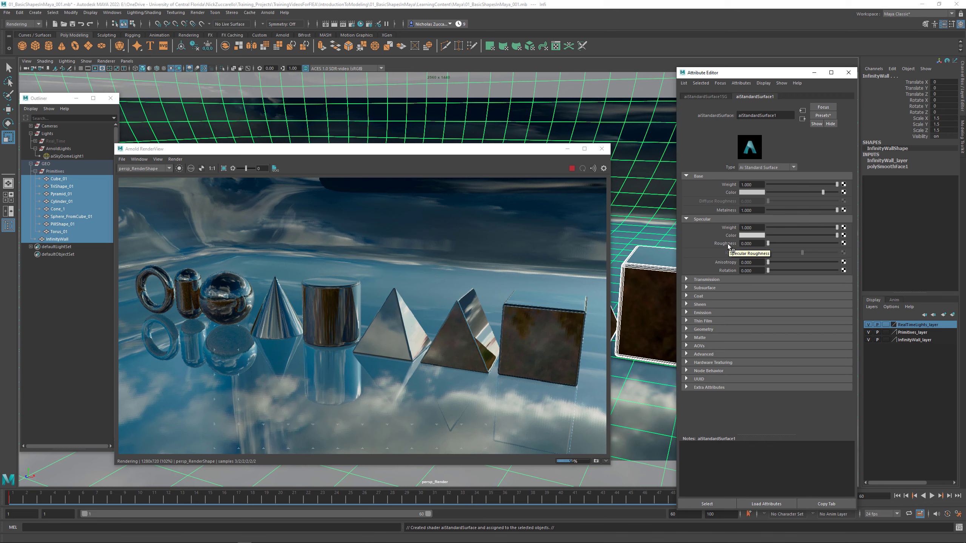
drag(761, 244, 741, 244)
text(0.2)
key(Return)
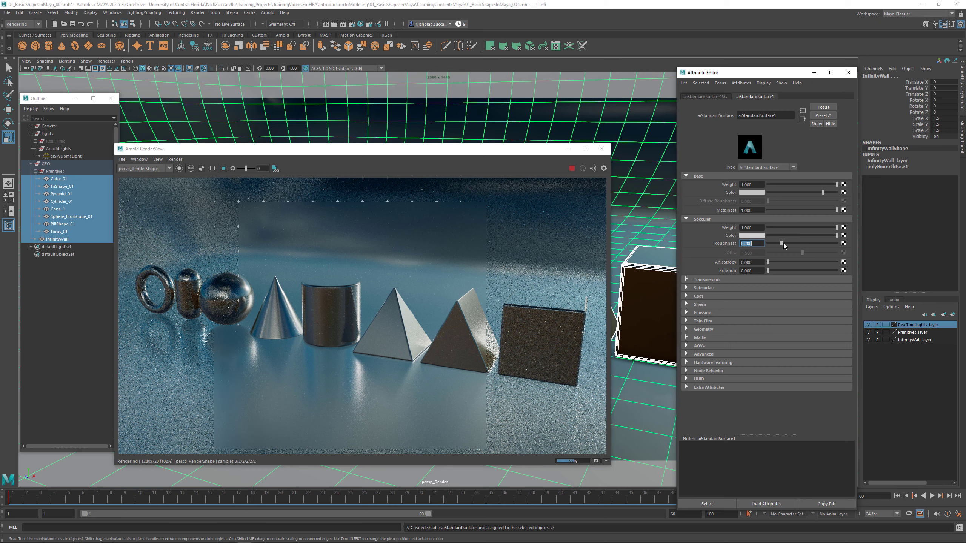
- Try Specular Roughness values of 0, 0.75 and 1 on the material in the live render
drag(783, 243, 768, 243)
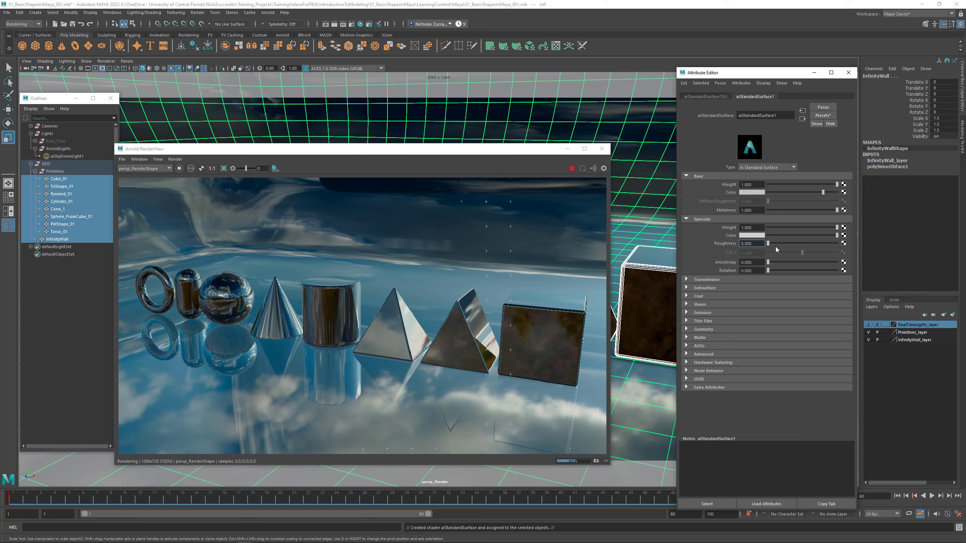
drag(768, 243, 818, 243)
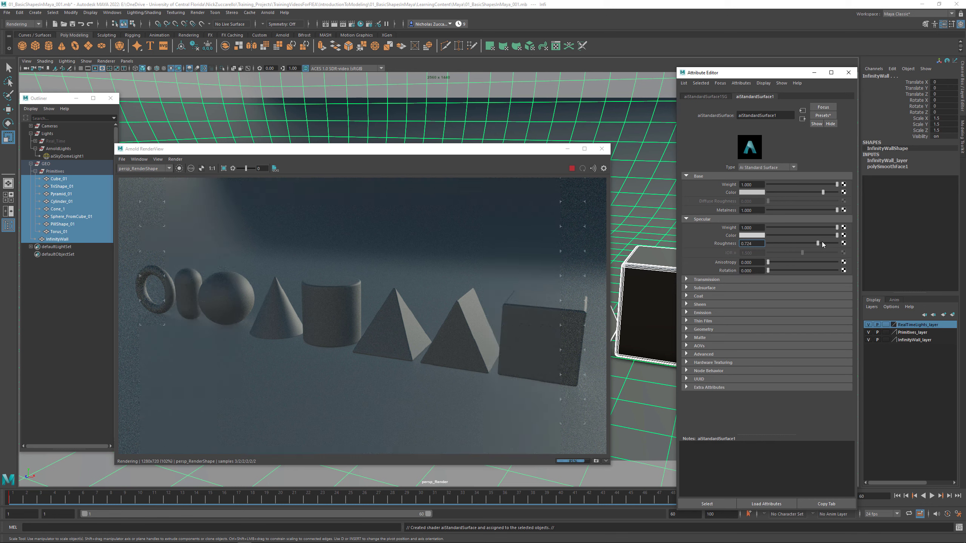
drag(761, 245, 731, 245)
text(.75)
key(Return)
drag(819, 242, 841, 245)
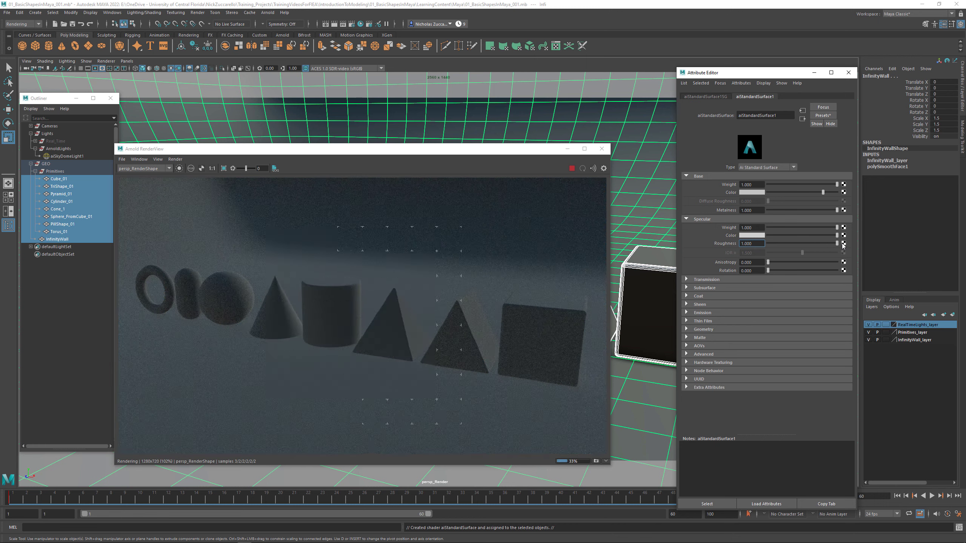
- Set the material's Specular Roughness to 0.35
click(759, 243)
text(.35)
key(Return)
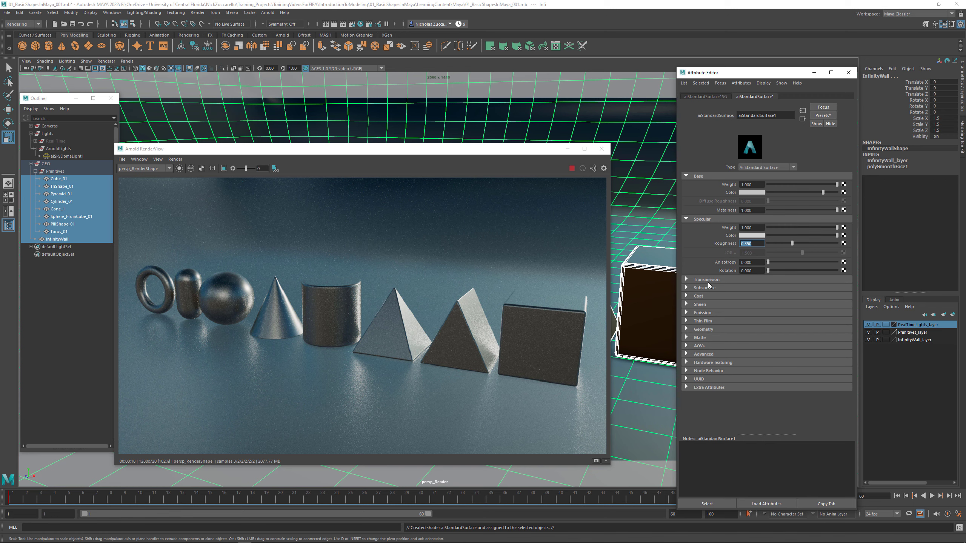
- Try a red emission color on the material and raise its Emission Weight to 0.619 in the live render
click(687, 280)
click(687, 280)
click(686, 312)
click(754, 330)
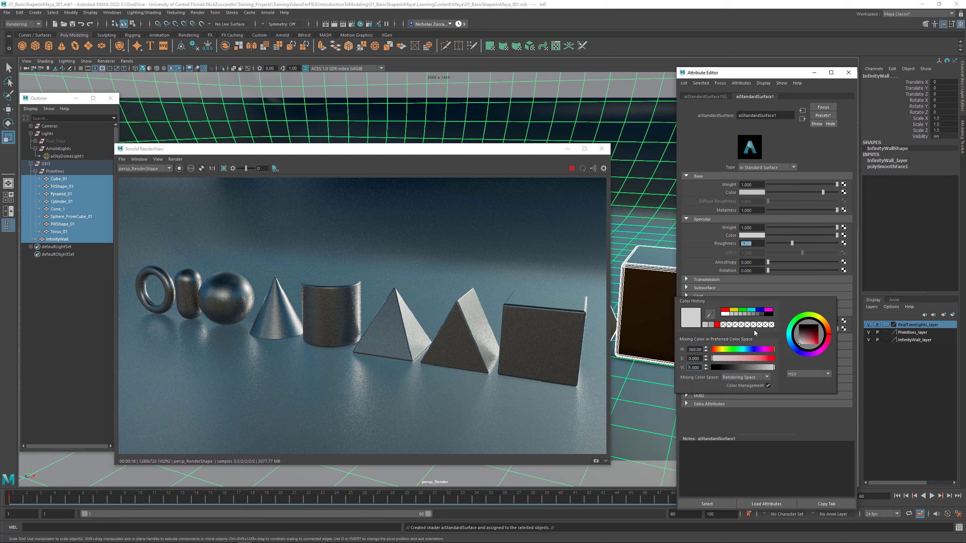
click(718, 324)
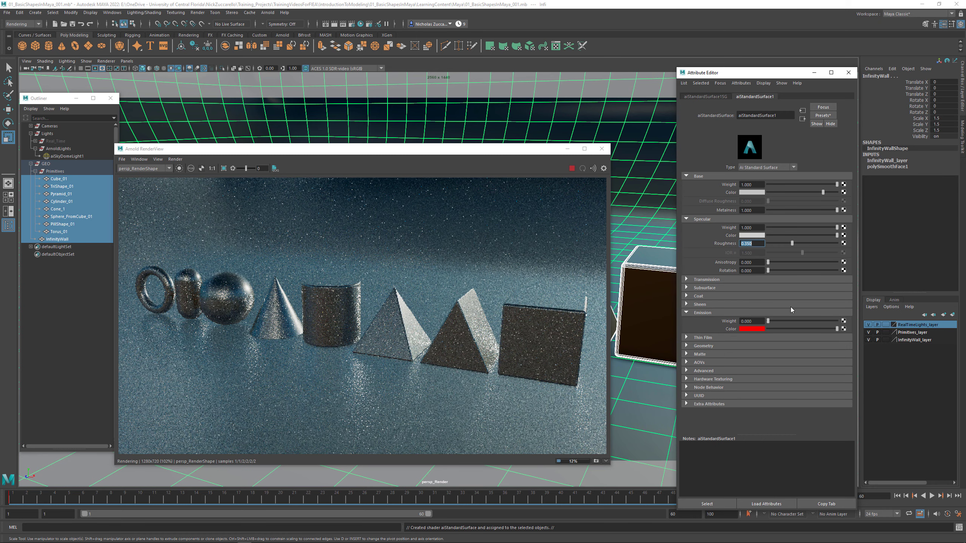
drag(769, 321, 807, 321)
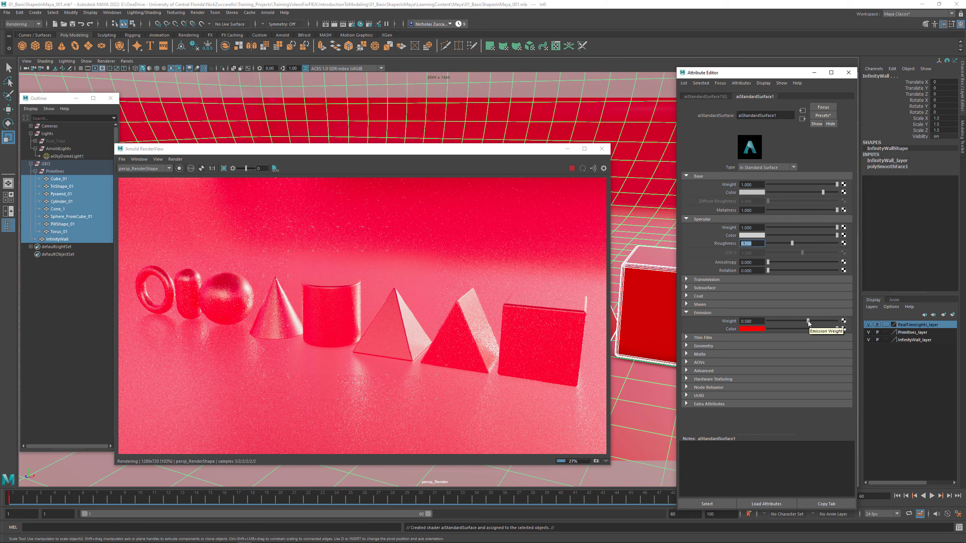
drag(808, 322, 811, 322)
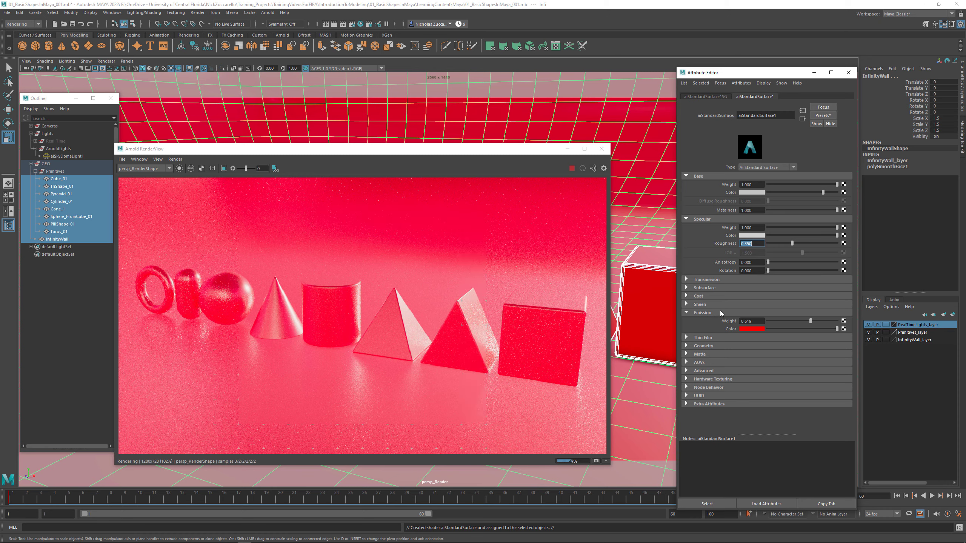
- Return the material's Emission Weight to 0 and set its emission color to black
drag(809, 320, 767, 320)
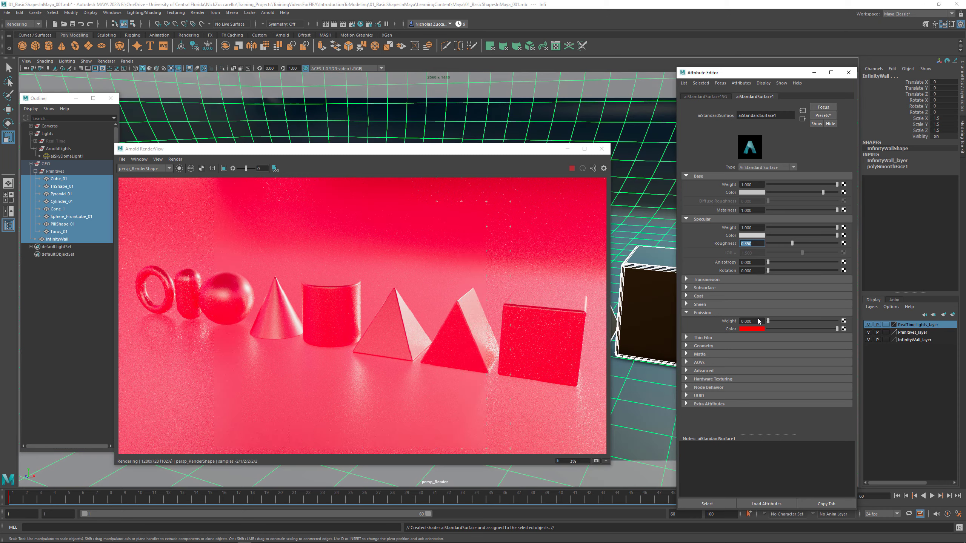
click(751, 329)
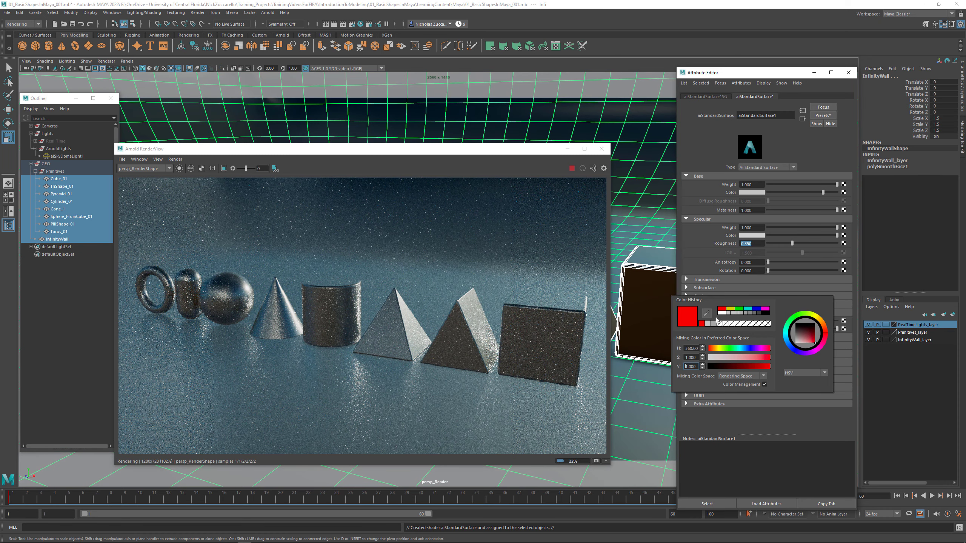
click(766, 313)
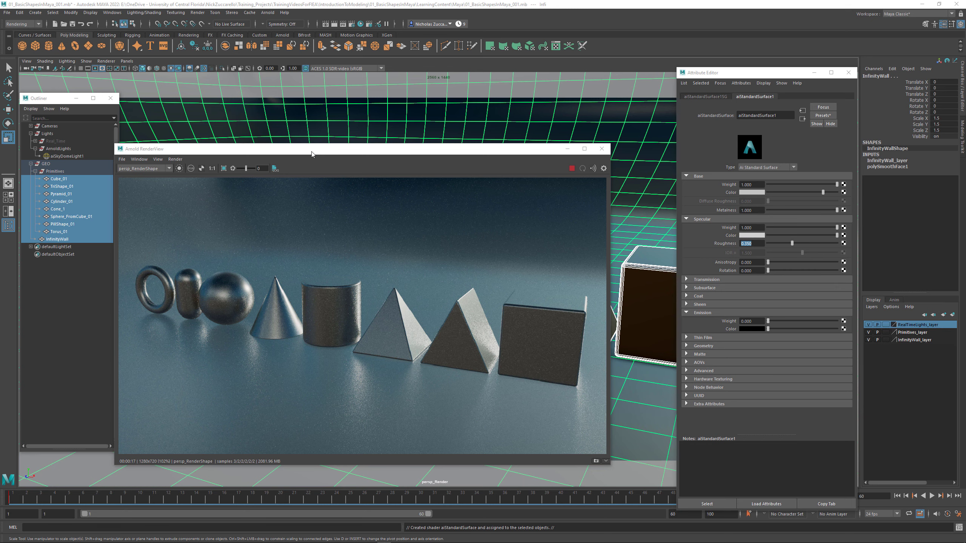
- Move the Arnold RenderView out of the way and switch the viewport to the persp camera
drag(311, 154, 351, 167)
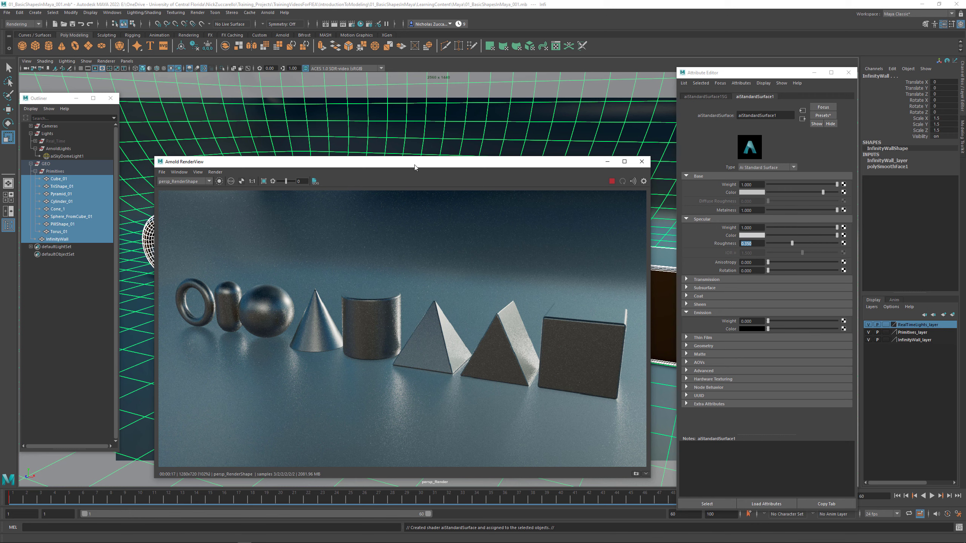
drag(421, 169, 426, 513)
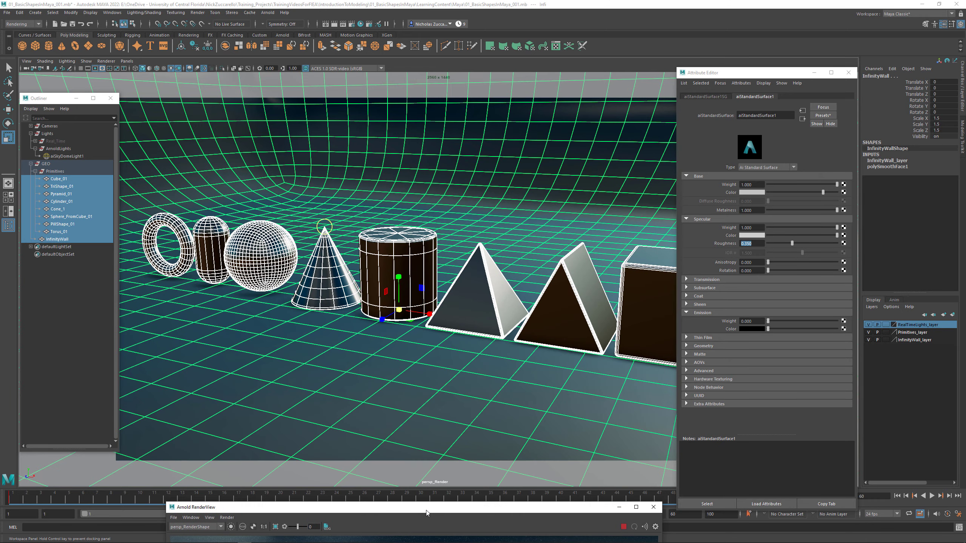
click(127, 61)
mouse_move(136, 71)
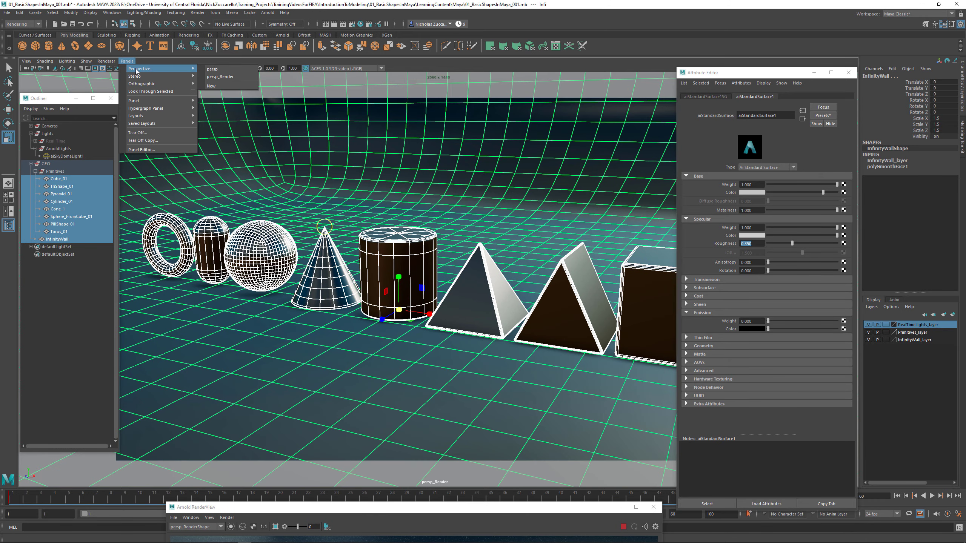
click(212, 69)
alt+drag(462, 283, 441, 291)
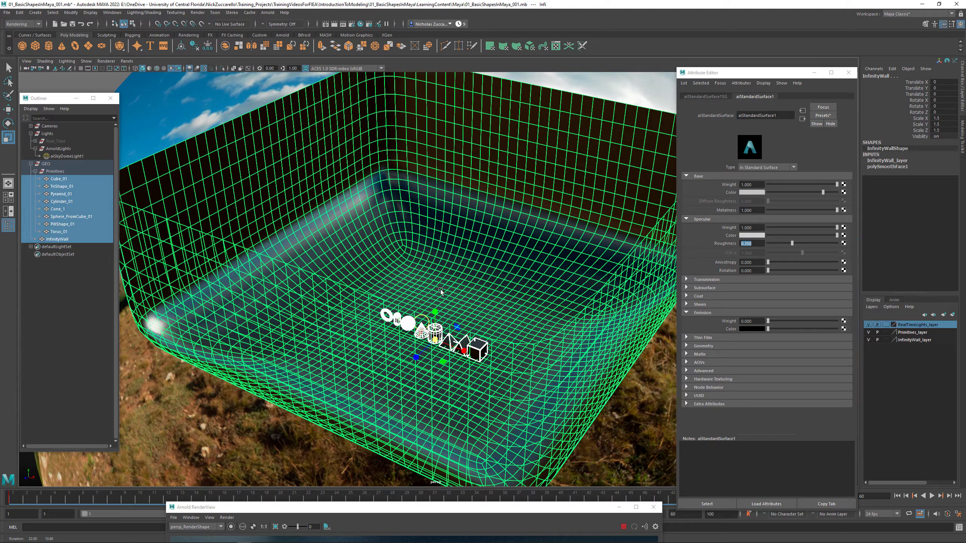
- Clear the selection and create an Arnold area light in the scene
click(179, 125)
alt+middle_drag(303, 233, 318, 275)
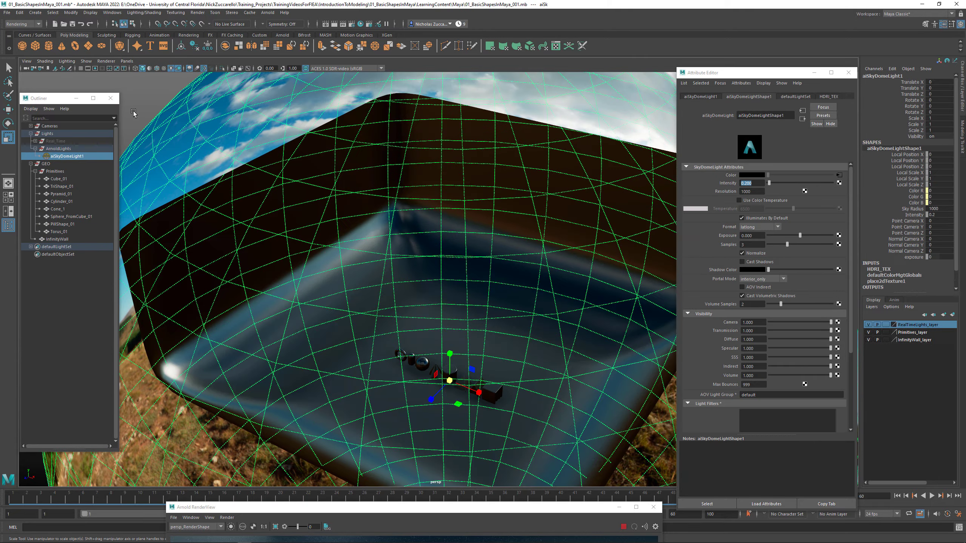
click(131, 89)
alt+drag(302, 204, 286, 206)
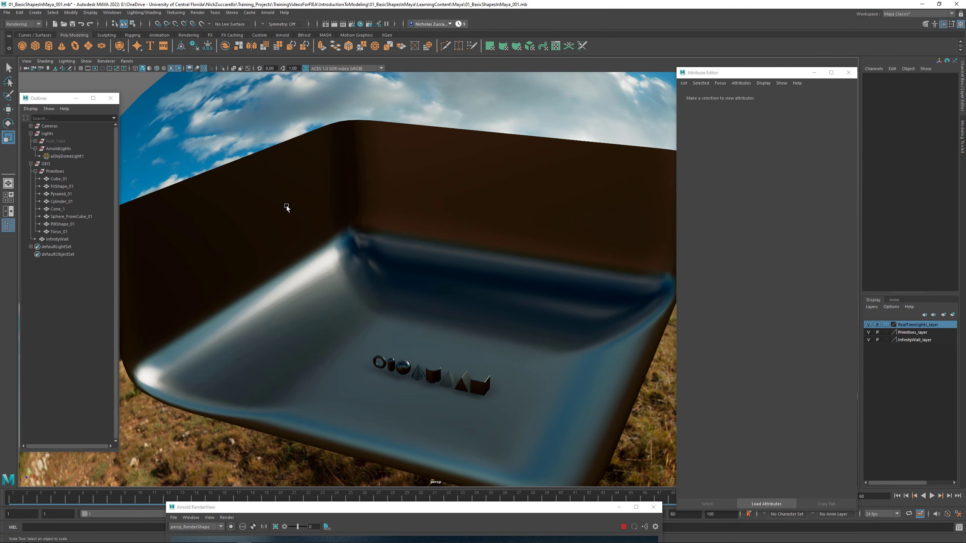
click(268, 12)
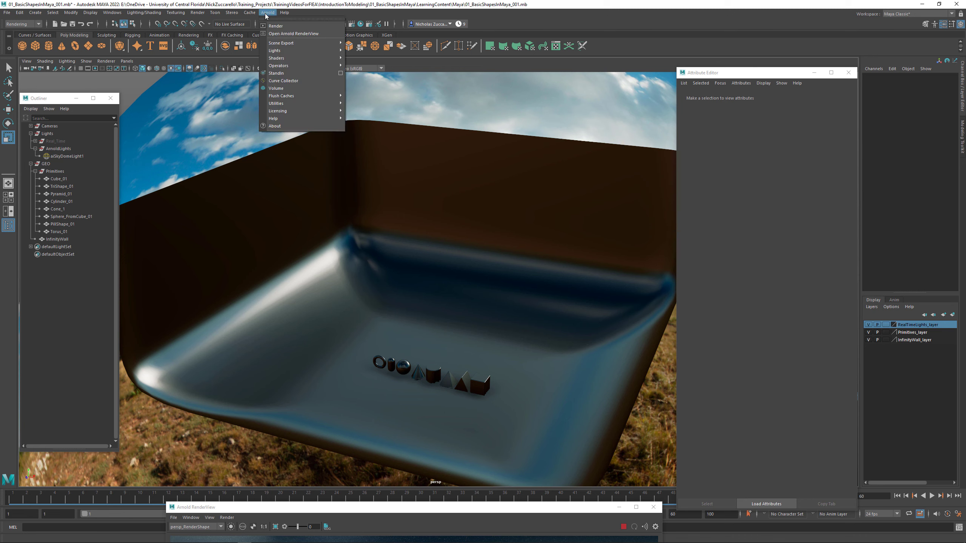
mouse_move(285, 54)
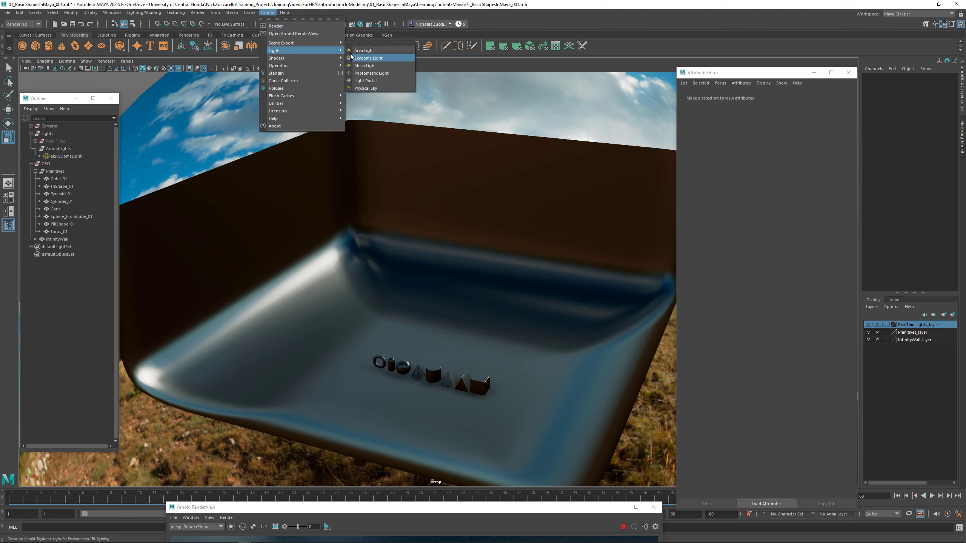
click(365, 50)
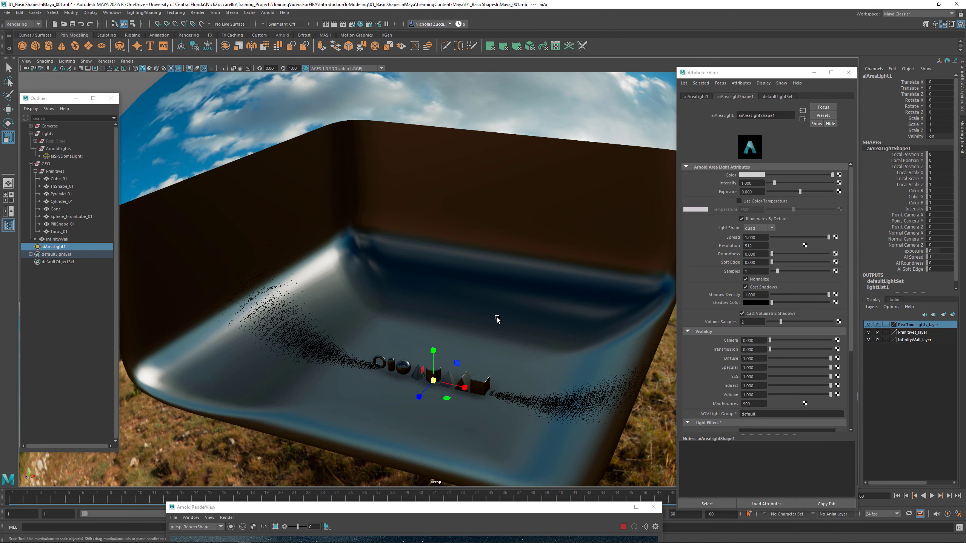
alt+drag(478, 322, 478, 327)
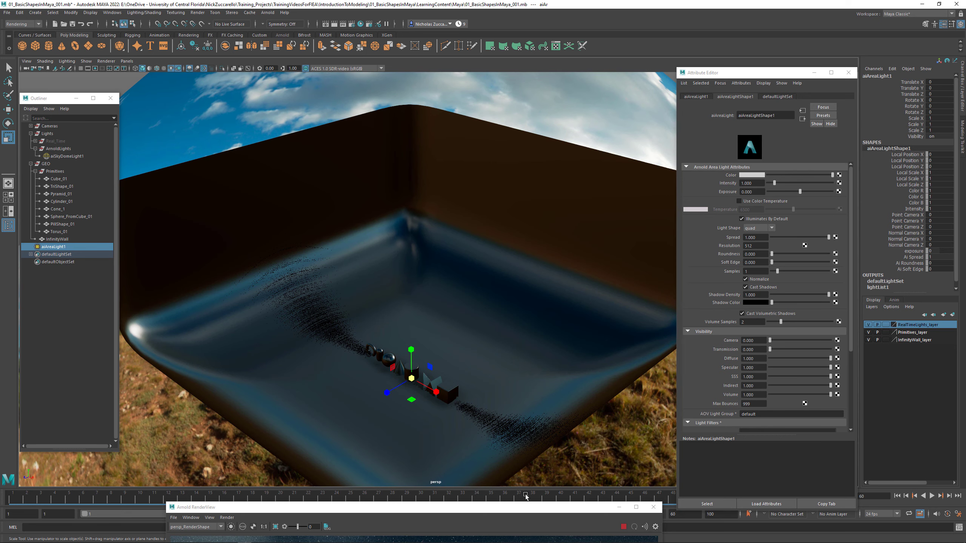
- Stop the live render in the Arnold RenderView and move its window clear of the viewport
drag(528, 509, 567, 335)
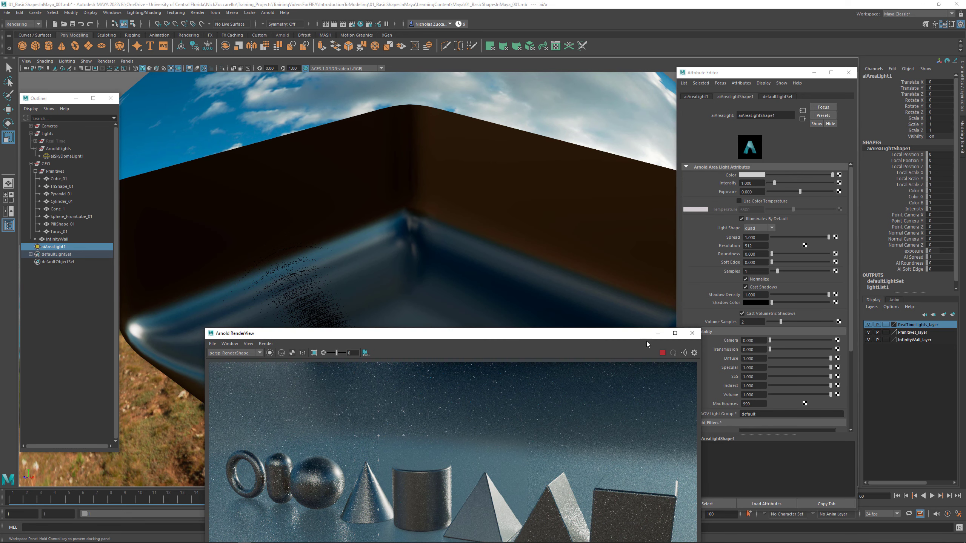
click(663, 353)
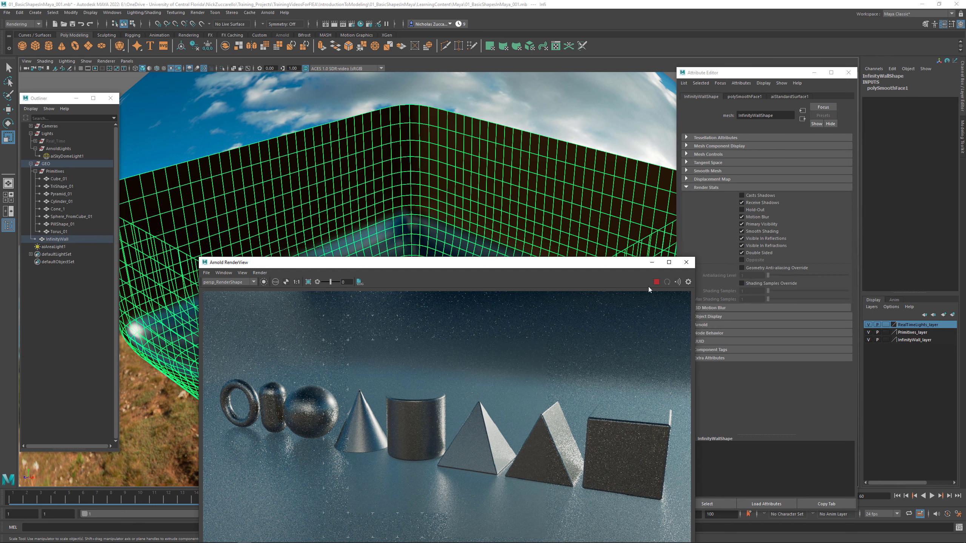
click(657, 282)
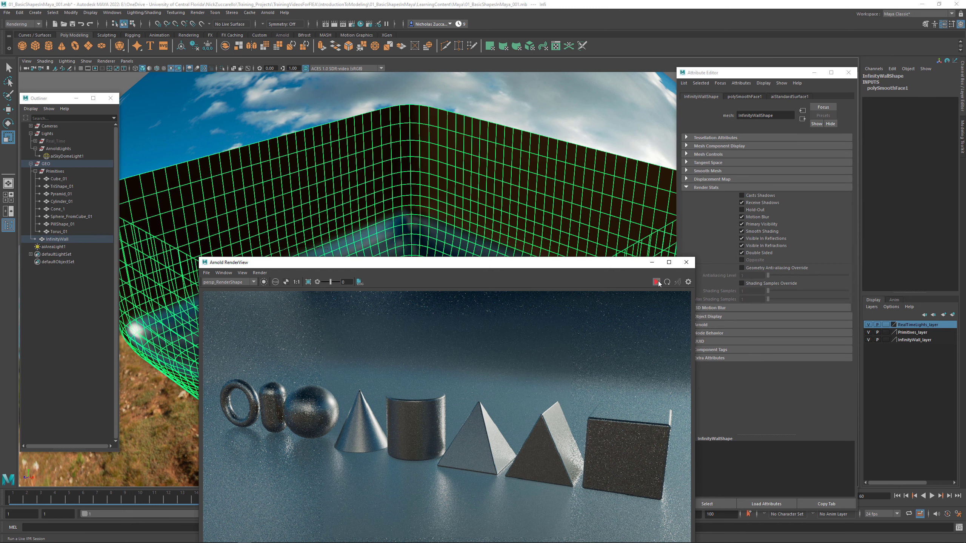
drag(614, 265, 593, 509)
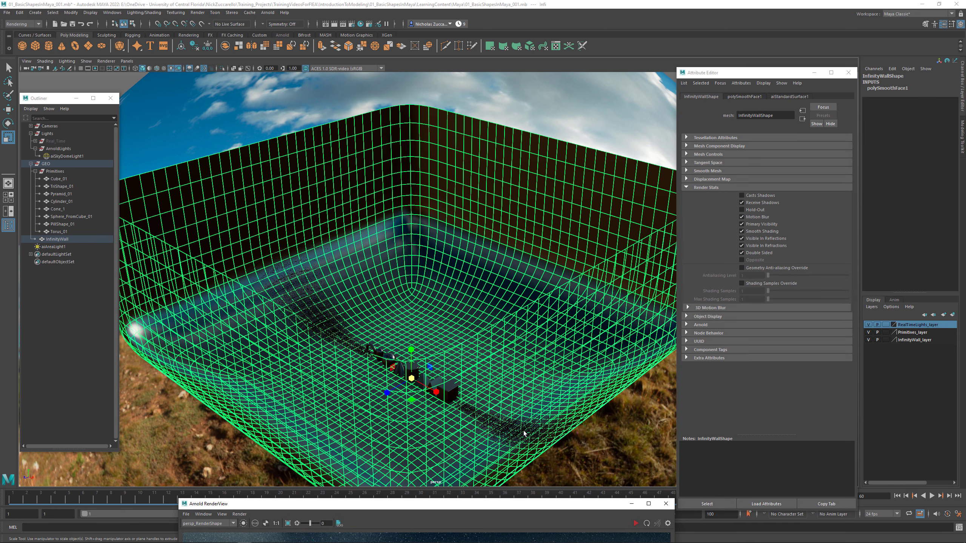
- Parent the area light under the ArnoldLights group and move it to Translate Y about 96 and Translate Z about 67
click(60, 247)
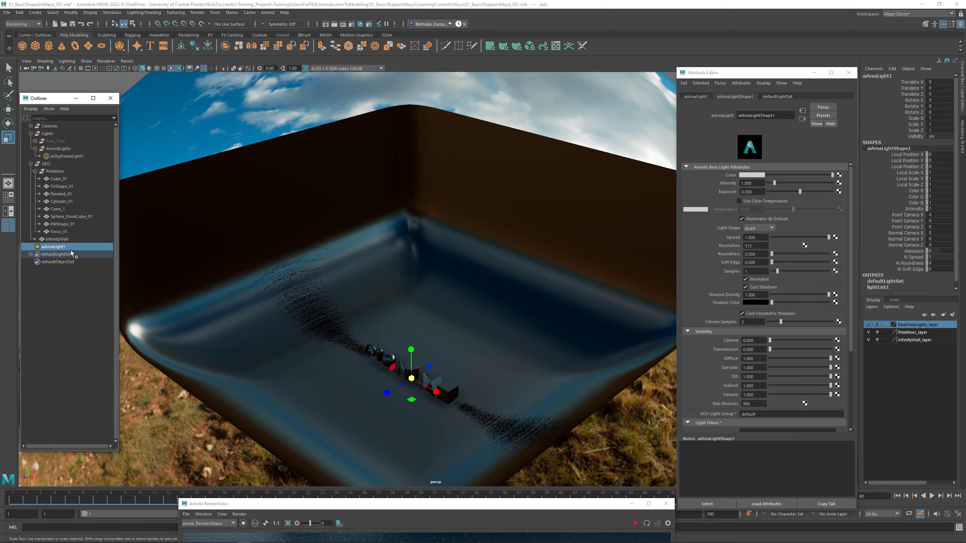
drag(63, 249, 81, 152)
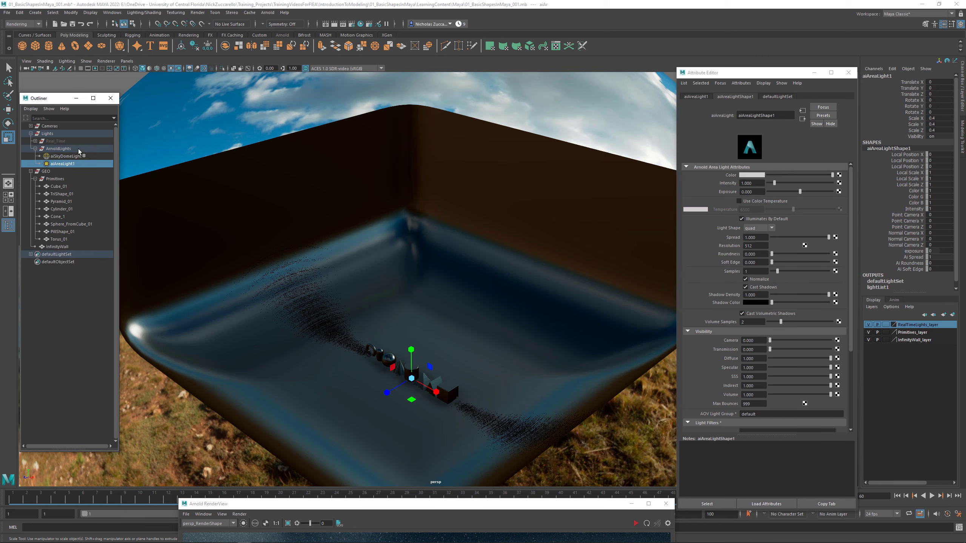
alt+middle_drag(449, 393, 507, 351)
key(w)
alt+drag(520, 347, 486, 338)
alt+right_drag(434, 311, 570, 368)
alt+middle_drag(440, 320, 483, 287)
alt+right_drag(483, 286, 534, 367)
drag(478, 348, 410, 259)
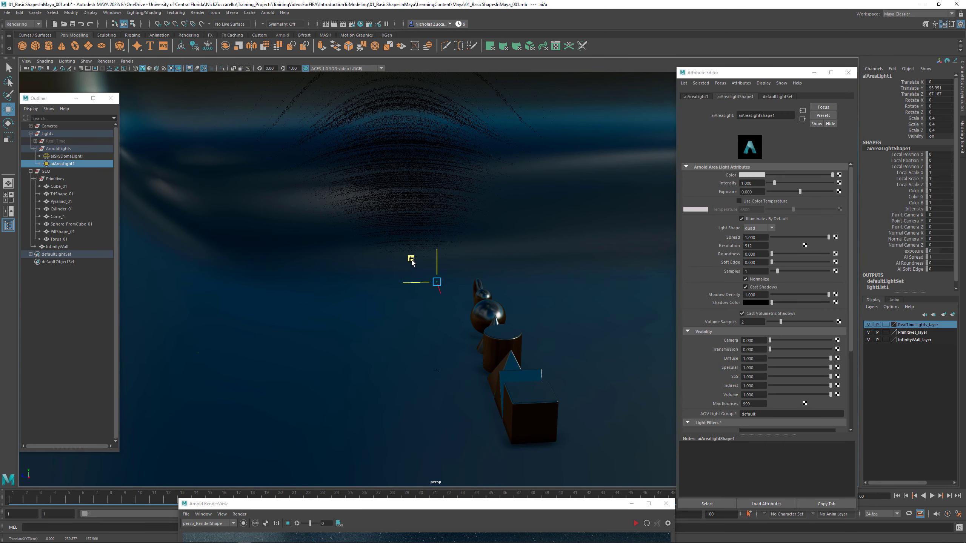
- Set the area light's Scale X, Y and Z to 10
mouse_move(390, 305)
alt+right_down()
mouse_move(542, 378)
mouse_move(391, 317)
alt+right_up()
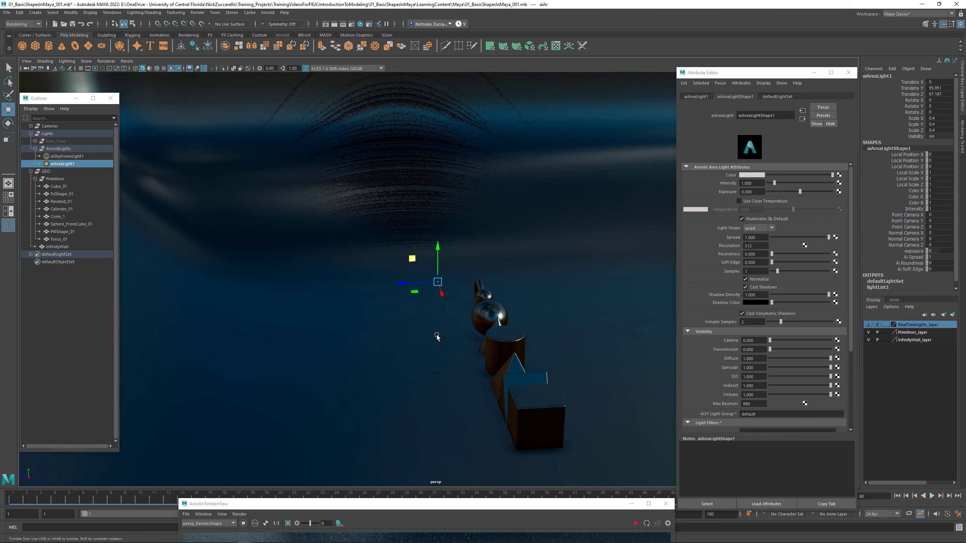
alt+drag(436, 336, 460, 332)
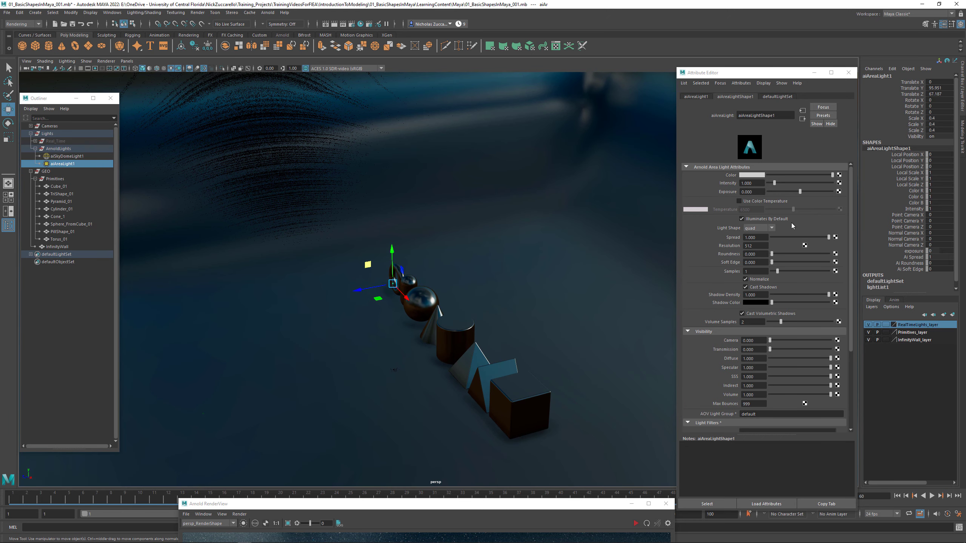
double_click(936, 118)
shift+click(937, 131)
text(10)
key(Return)
- Tilt the area light downward toward the shapes and set its Rotate X to -45
alt+drag(464, 276, 471, 272)
alt+right_drag(472, 273, 543, 299)
key(e)
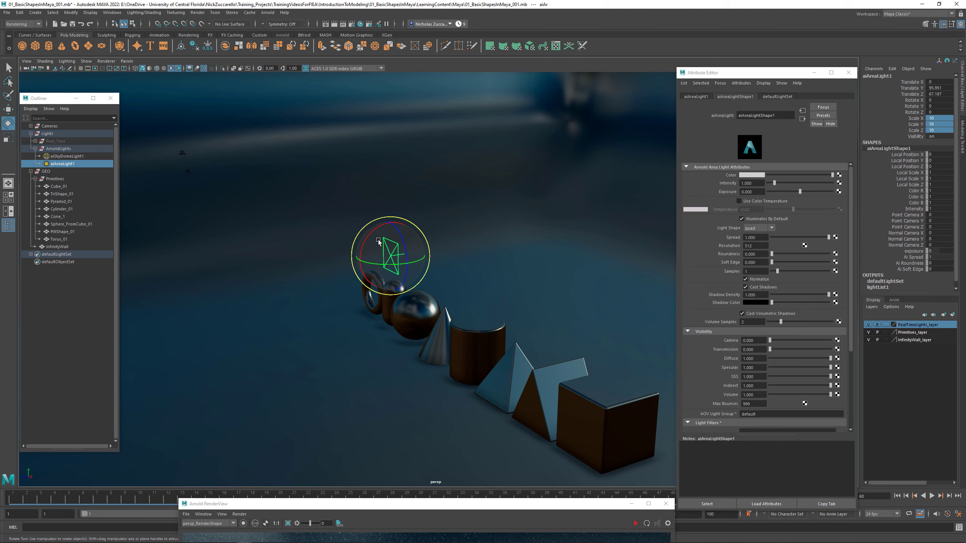
drag(378, 241, 271, 211)
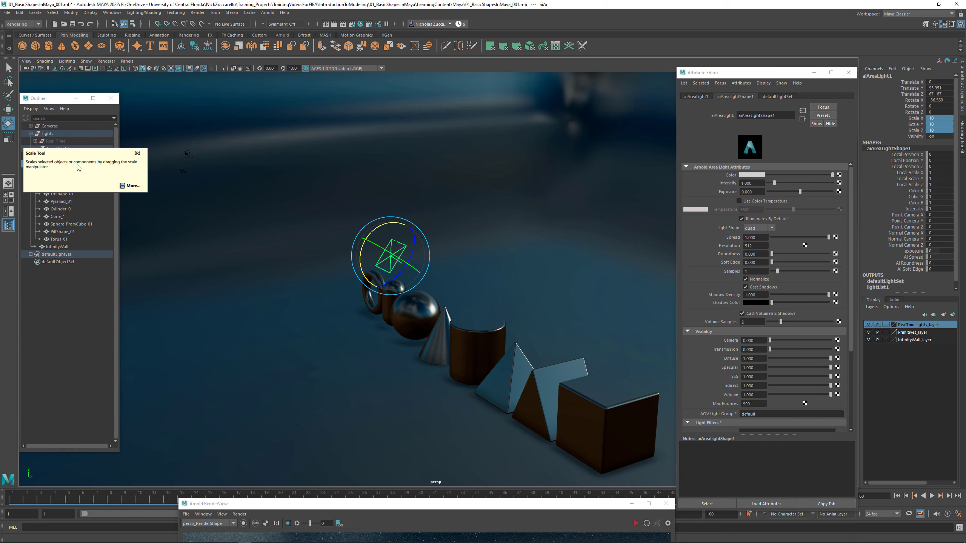
mouse_move(521, 290)
alt+mouse_down()
mouse_move(499, 289)
mouse_move(539, 290)
alt+mouse_up()
click(942, 100)
double_click(946, 101)
text(-45)
key(Return)
- Set the Rotate tool's axis orientation to World and turn the area light to Rotate Y about 54
alt+drag(539, 263, 491, 292)
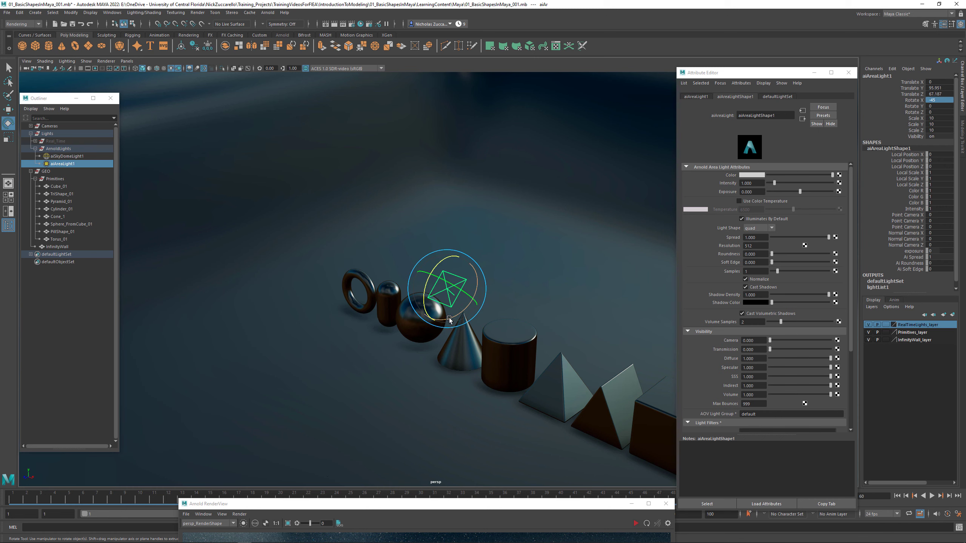
mouse_move(449, 319)
mouse_down()
mouse_move(468, 324)
mouse_move(446, 313)
mouse_up()
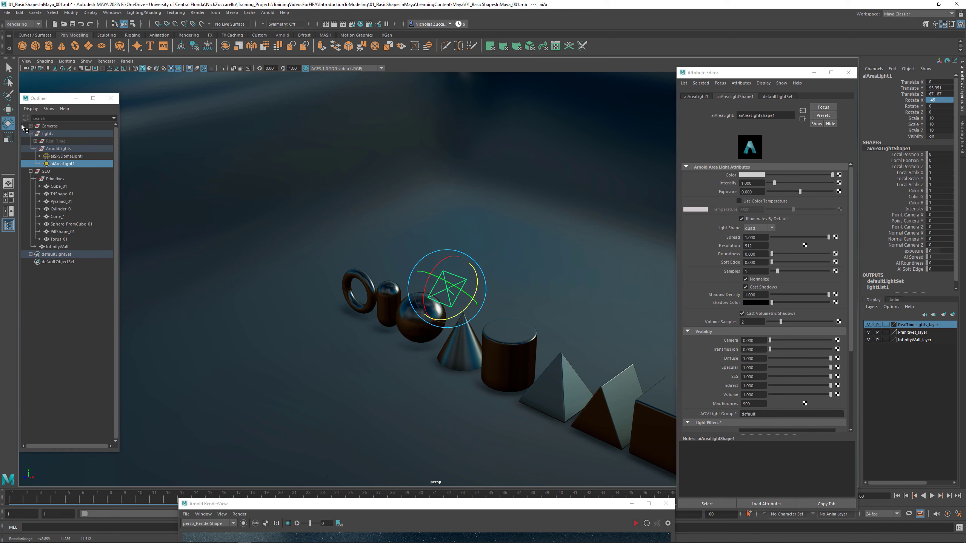
double_click(7, 123)
click(154, 104)
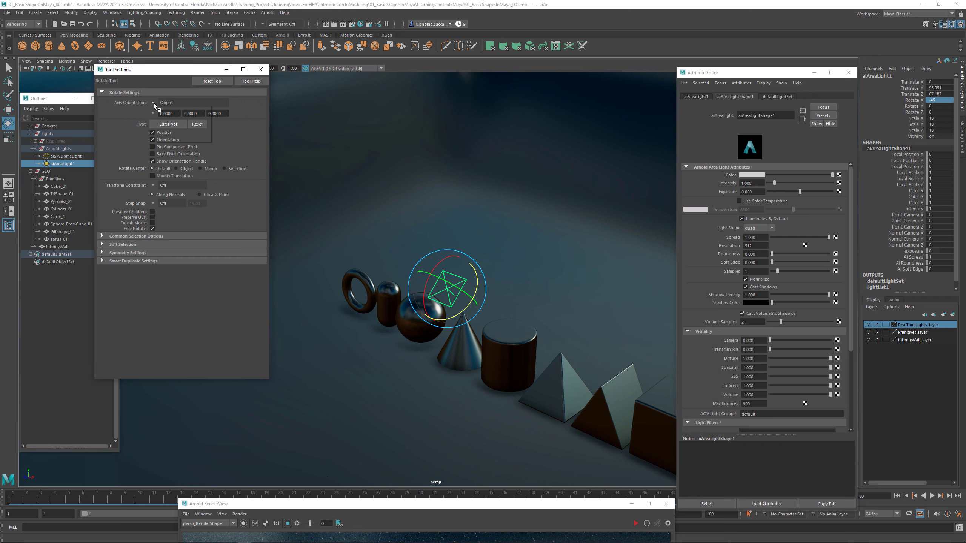
click(167, 110)
alt+drag(464, 286, 459, 317)
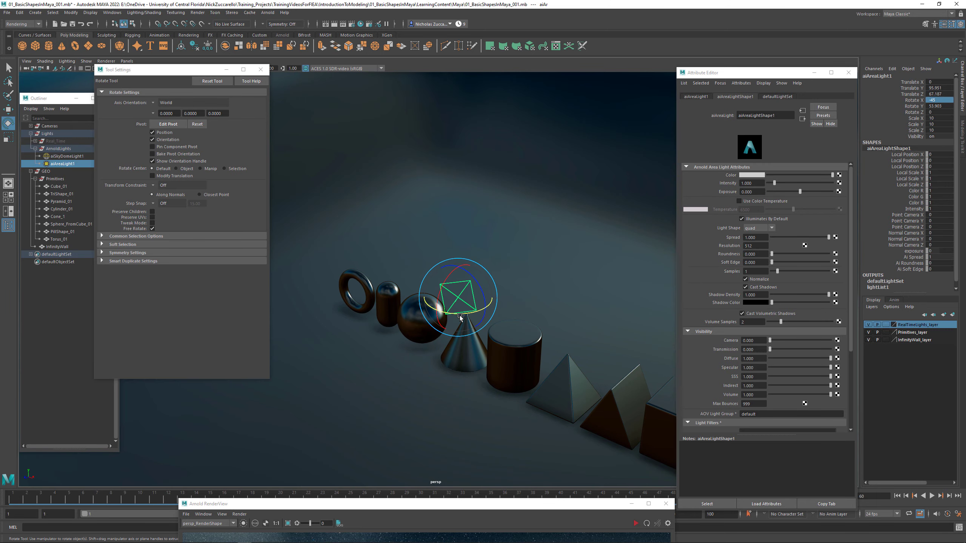
- Set the Move tool's axis orientation to World and move the area light past the cube to Translate X about 169
key(w)
alt+right_drag(550, 297, 434, 268)
alt+drag(433, 268, 409, 258)
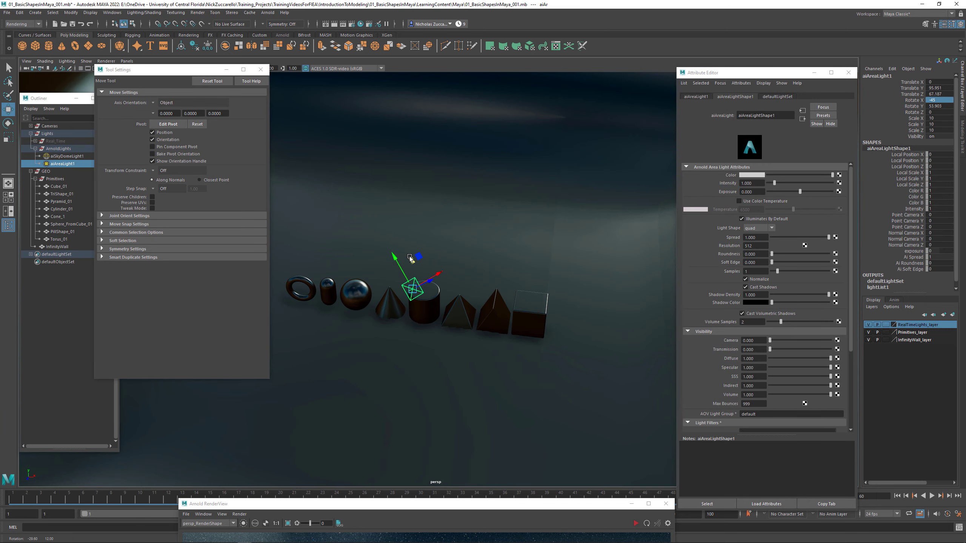
click(155, 105)
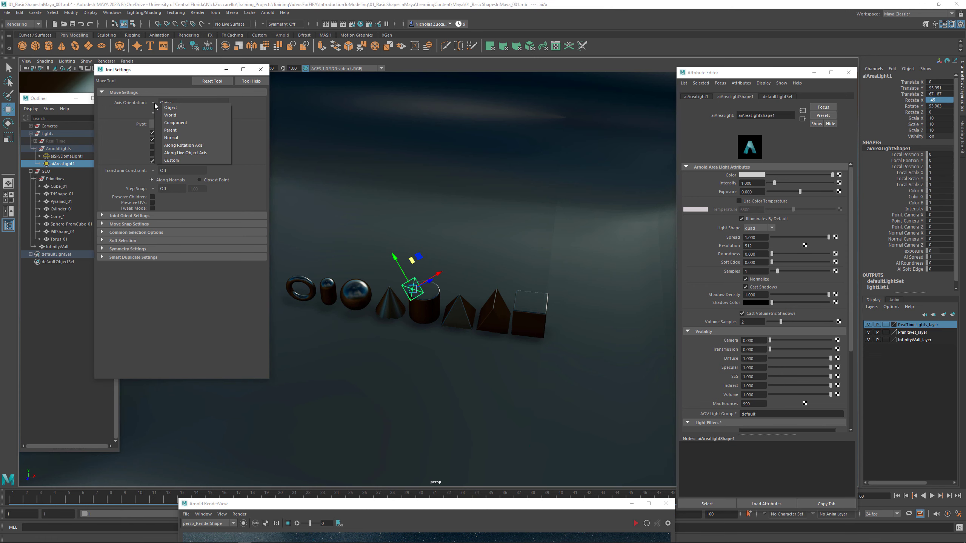
click(164, 115)
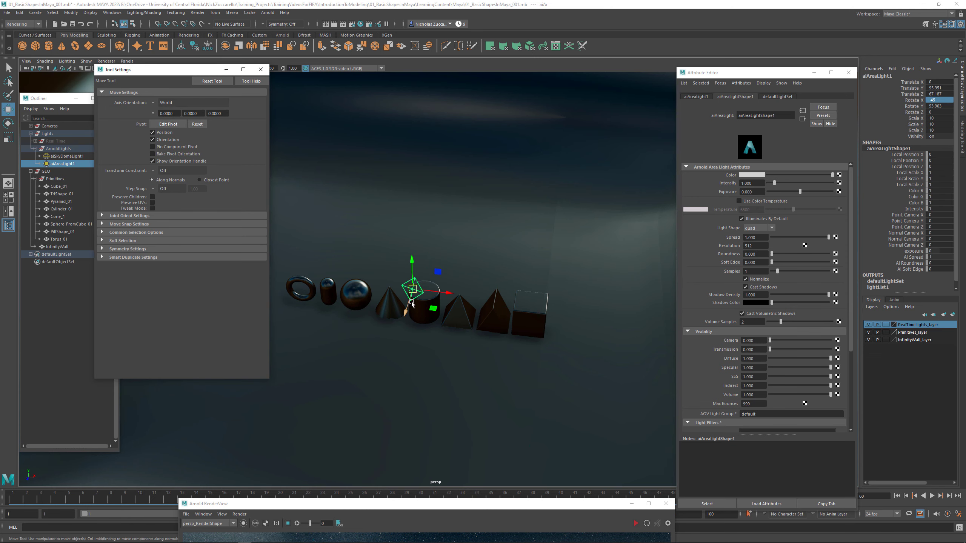
drag(448, 293, 596, 346)
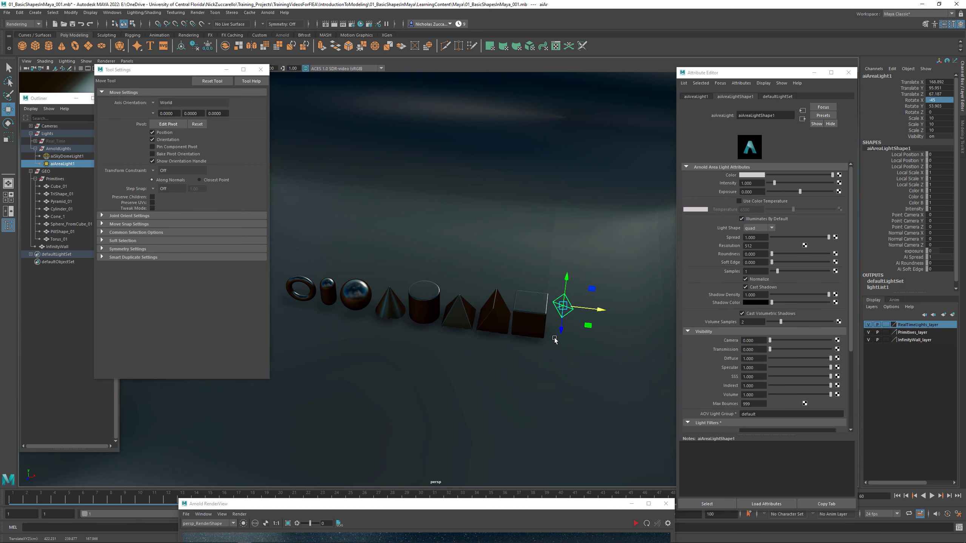
- Set the Move tool's axis orientation to Object for the area light beside the cube
alt+middle_drag(555, 340, 466, 339)
alt+drag(461, 338, 446, 317)
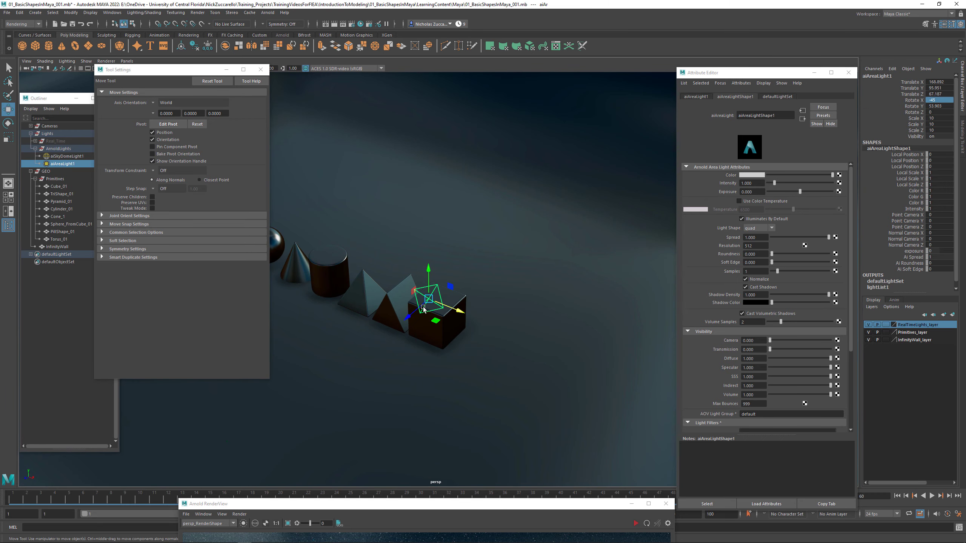
alt+drag(181, 428, 249, 424)
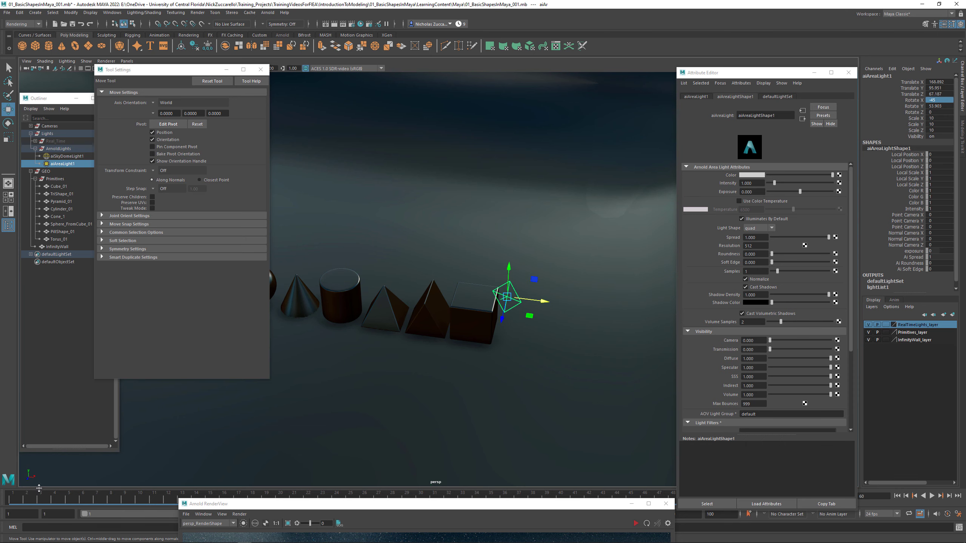
alt+drag(500, 345, 470, 345)
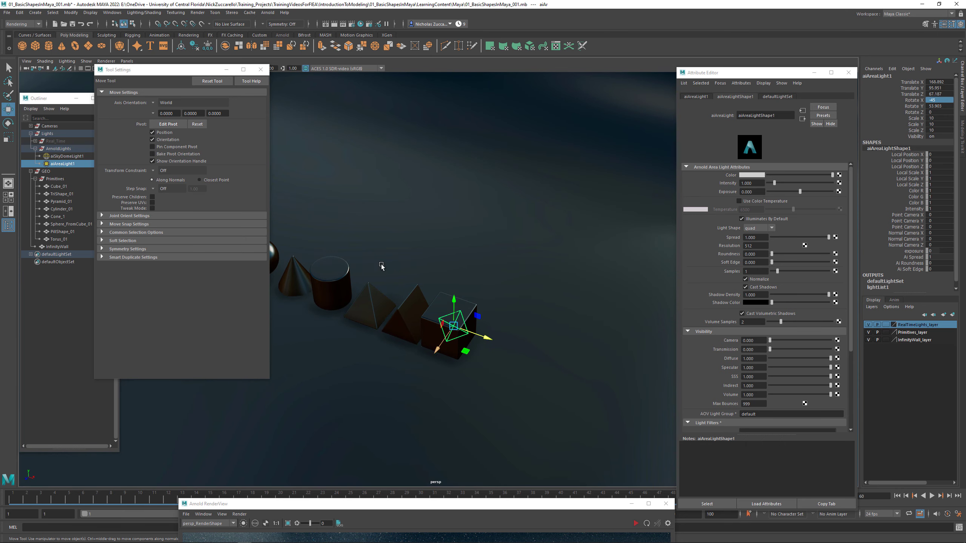
click(155, 104)
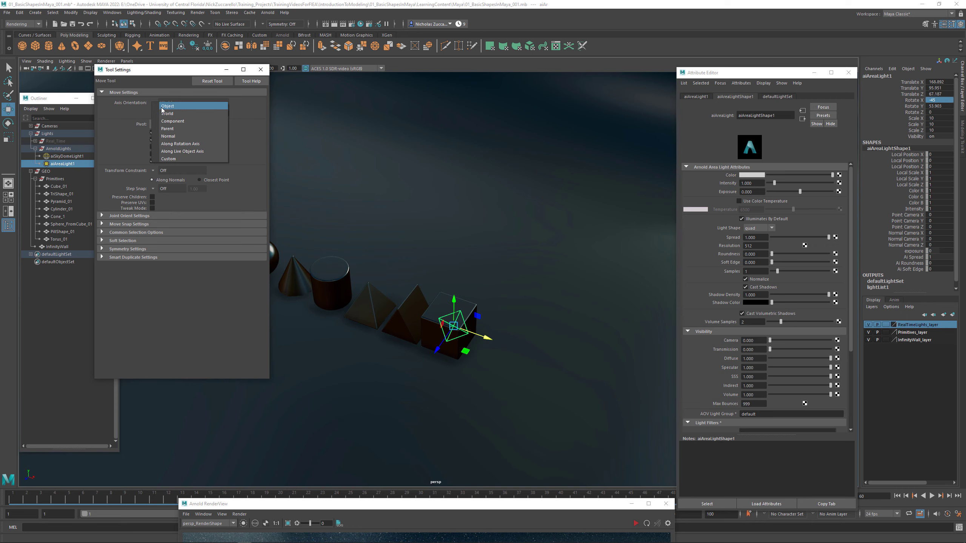
click(164, 106)
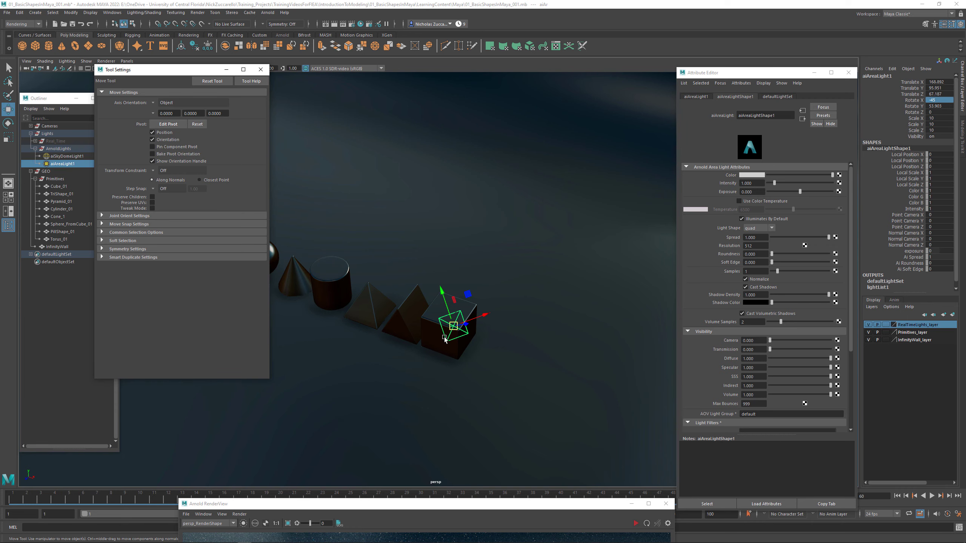
alt+drag(451, 336, 545, 244)
alt+drag(532, 280, 568, 319)
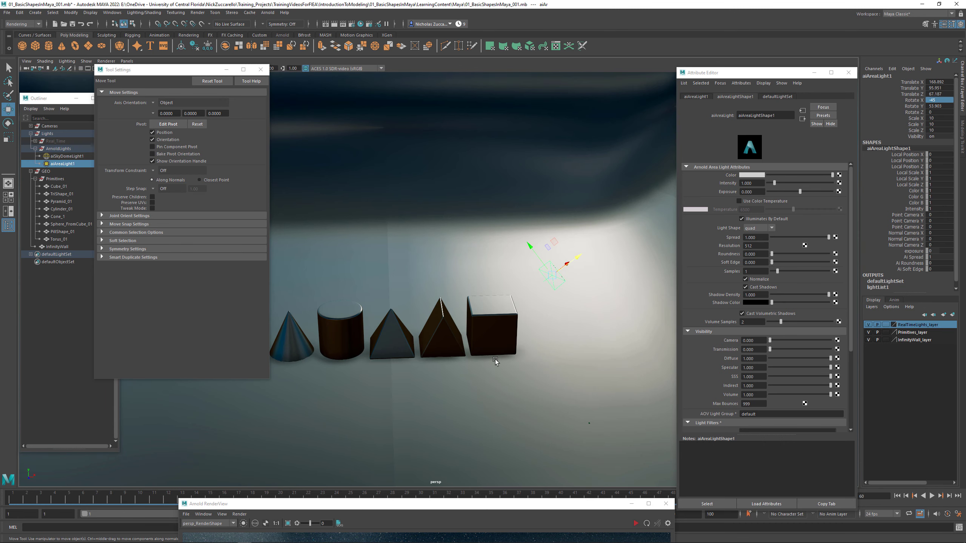
- Start rendering the shapes in Arnold RenderView and set the sky dome light's intensity to 0.1
drag(438, 509, 386, 155)
click(584, 170)
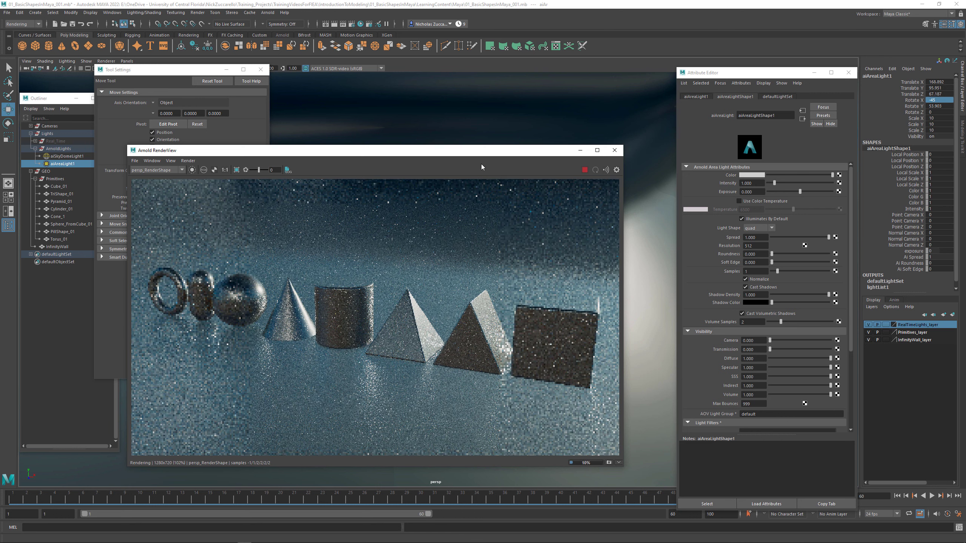
drag(462, 156, 495, 179)
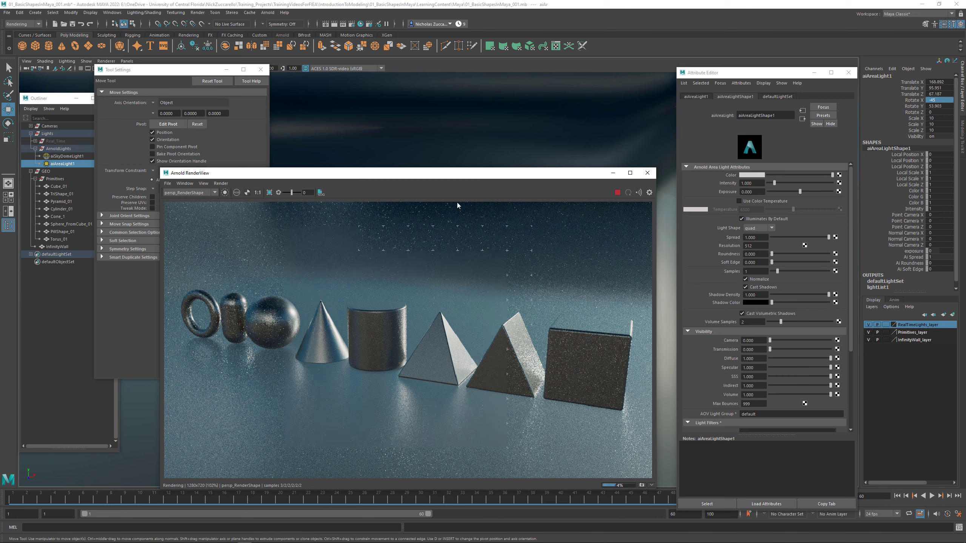
click(64, 157)
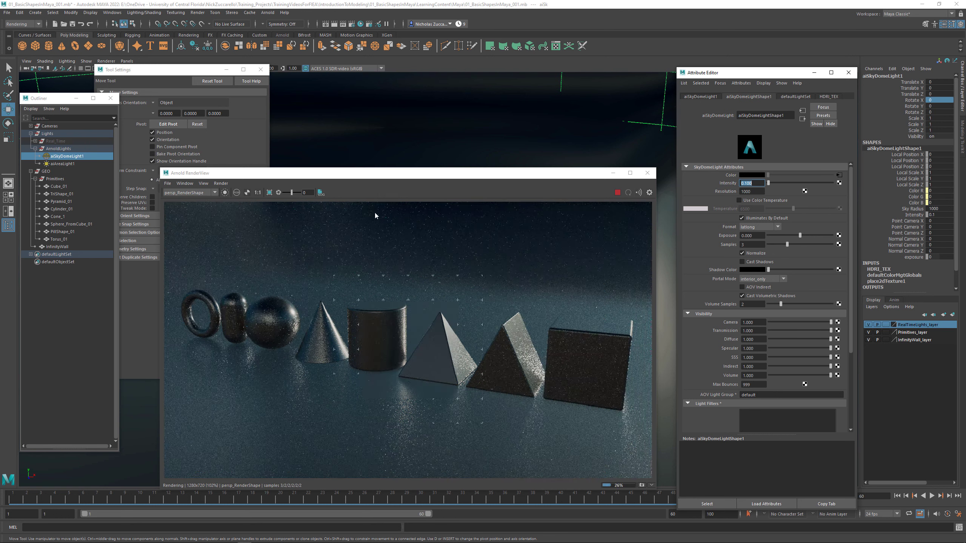
- Try the area light's intensity at 8000 and 800000, and reset it to 1
click(56, 164)
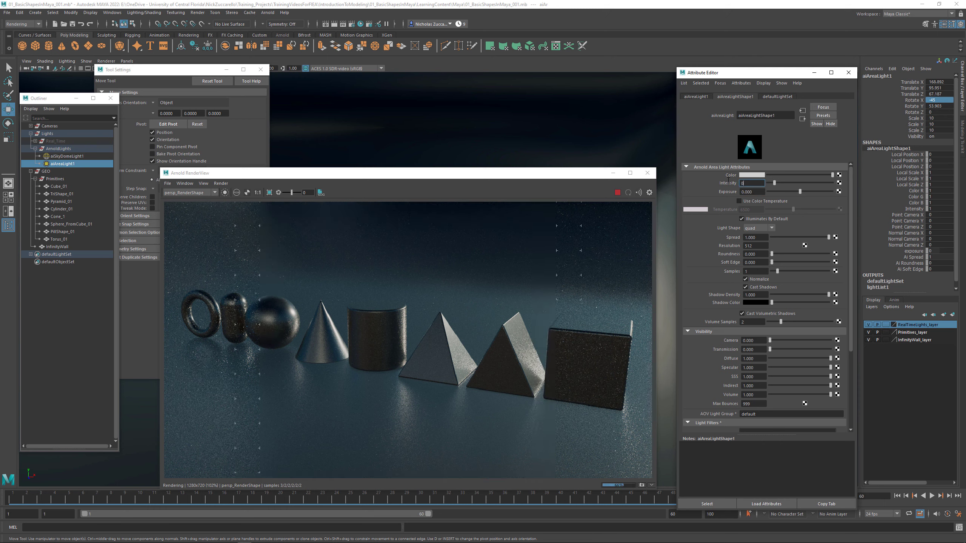
key(Return)
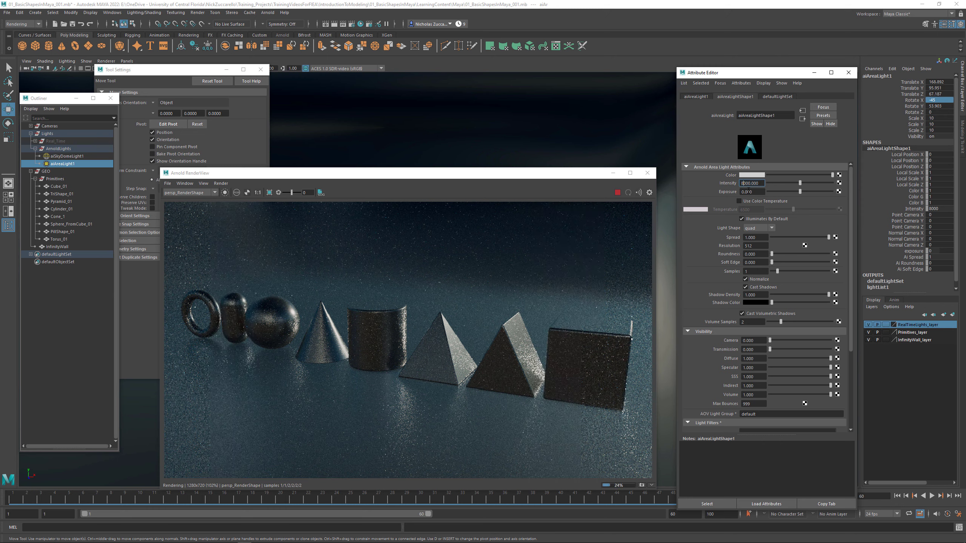
text(80000)
key(Return)
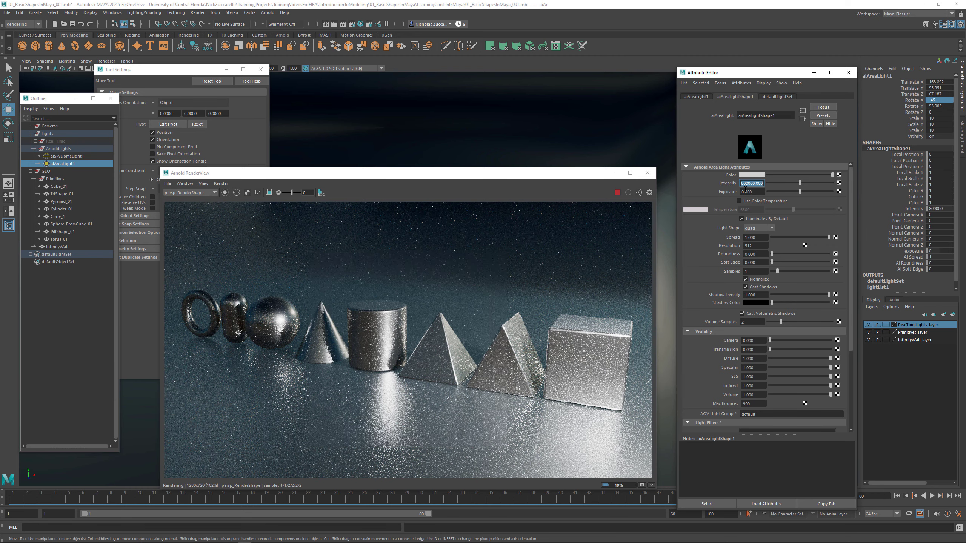
drag(763, 183, 752, 183)
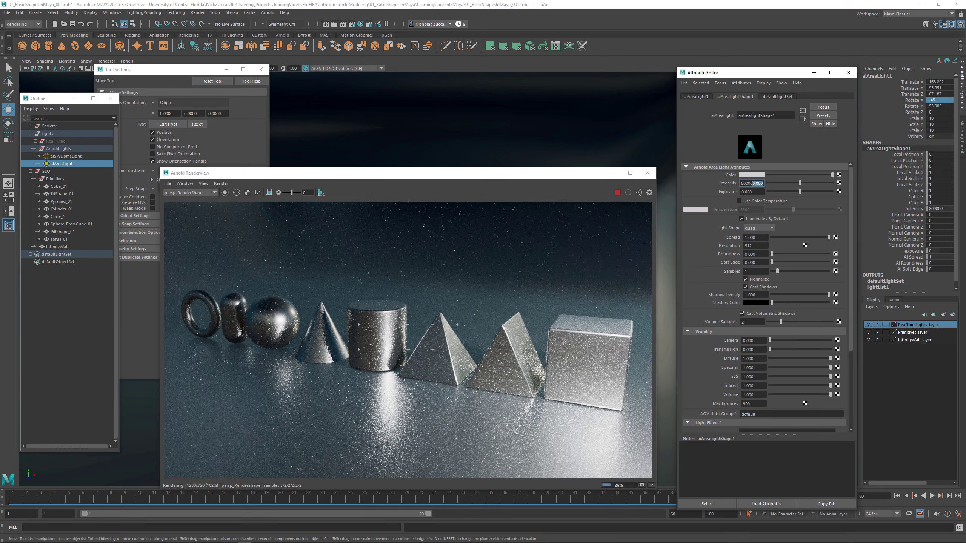
text(1)
key(Return)
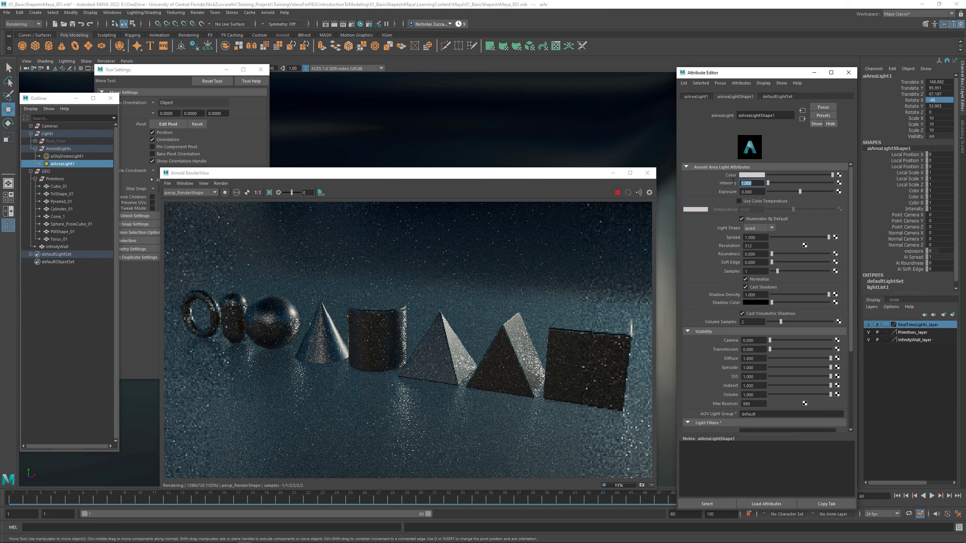
- Raise the area light's exposure in stages of 15, 18 and 20 up to 22
key(Tab)
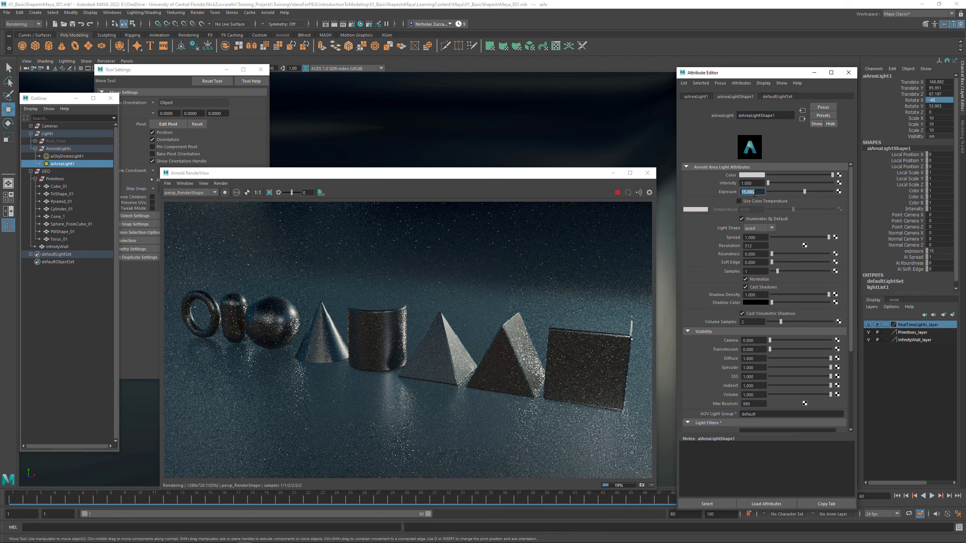
text(18)
key(Return)
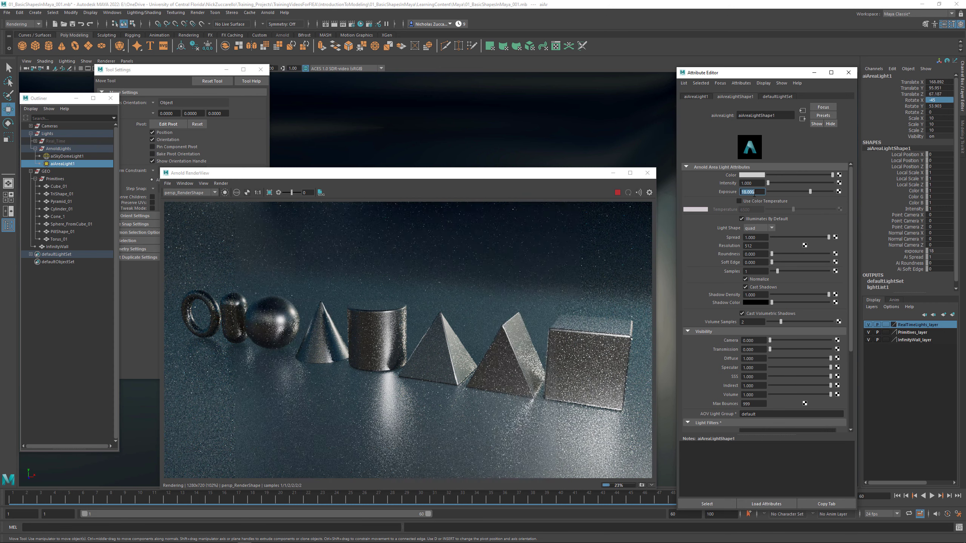
text(20)
key(Return)
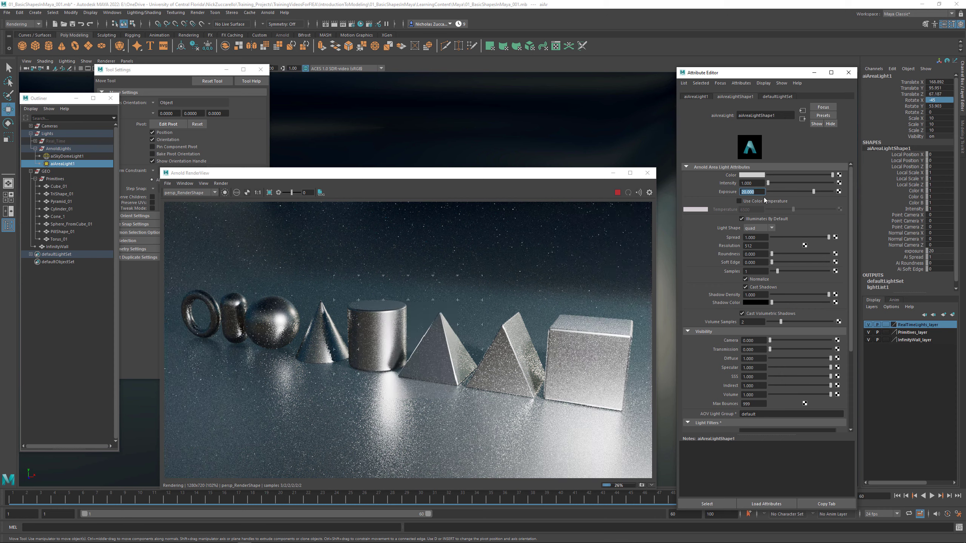
drag(761, 194, 737, 191)
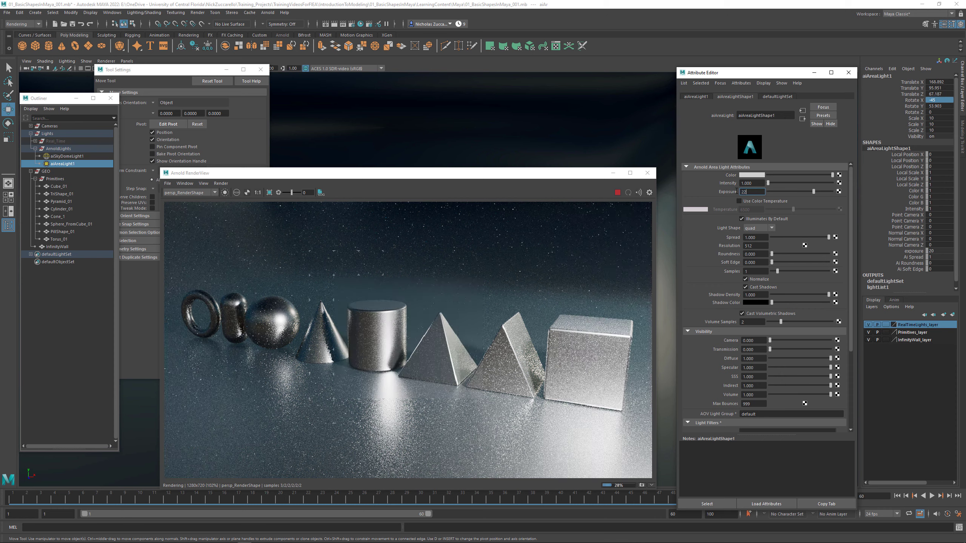
key(Return)
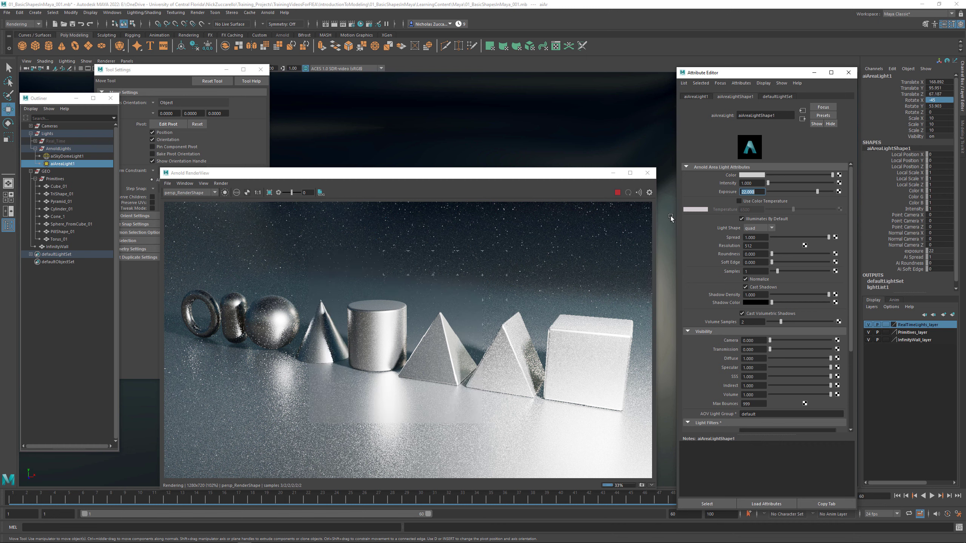
- Try lowering the area light's intensity to 0.8 and down to 0.5 at the current exposure
click(748, 183)
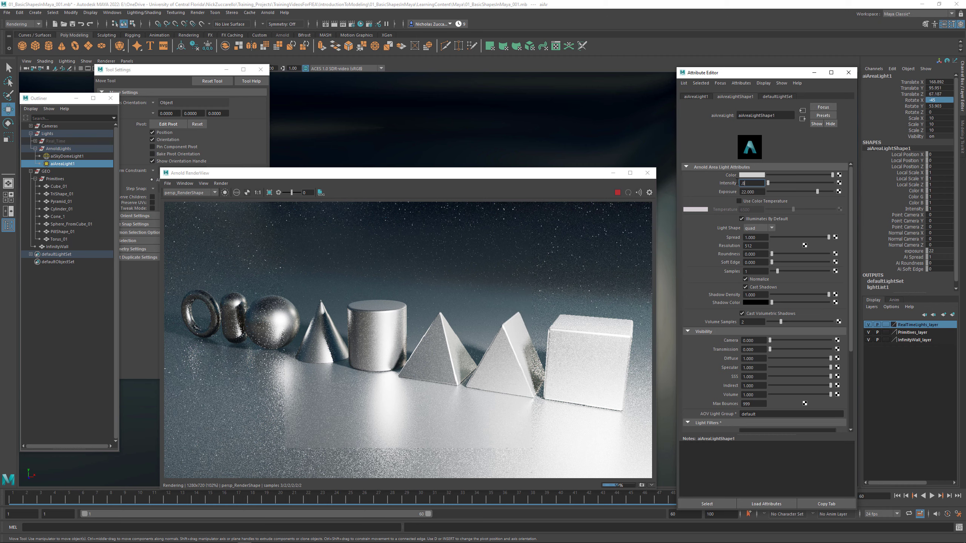
text(.8)
key(Return)
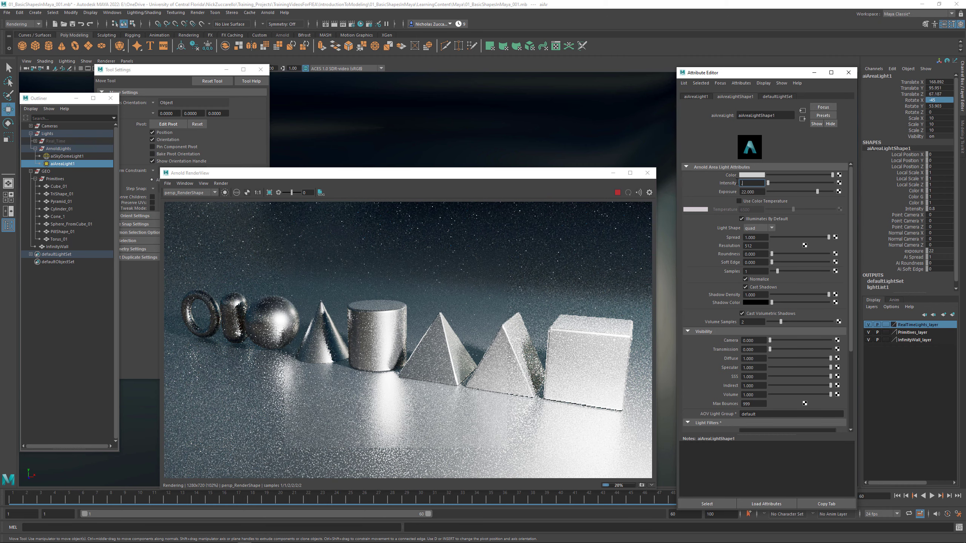
text(.7)
key(Return)
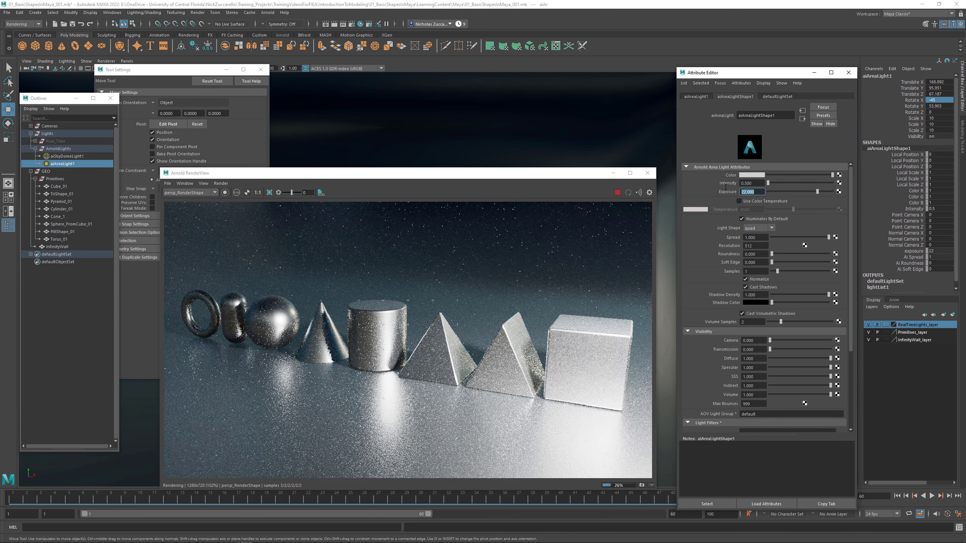
- Try the area light at exposures of 20 and 21 with its intensity set to 1 and 0.8
key(shift+Tab)
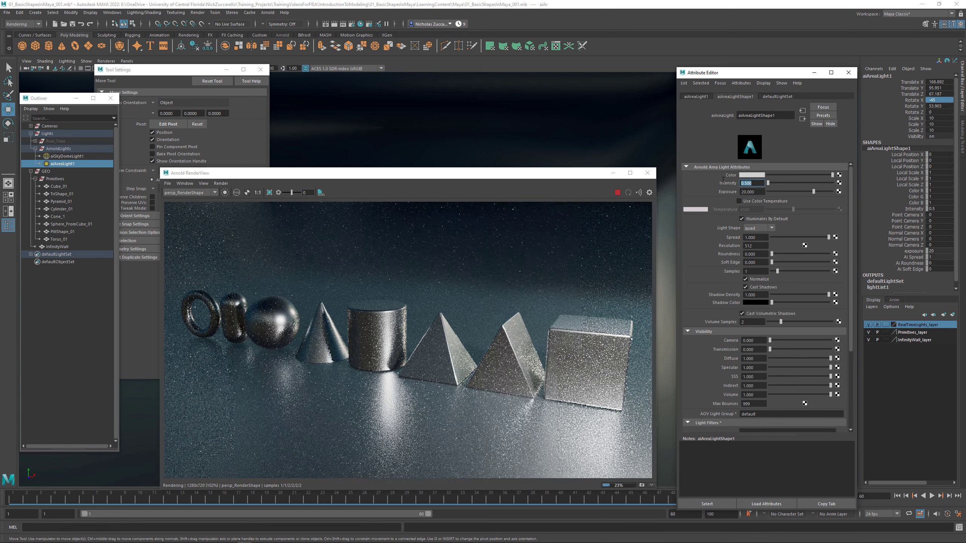
text(1)
key(Return)
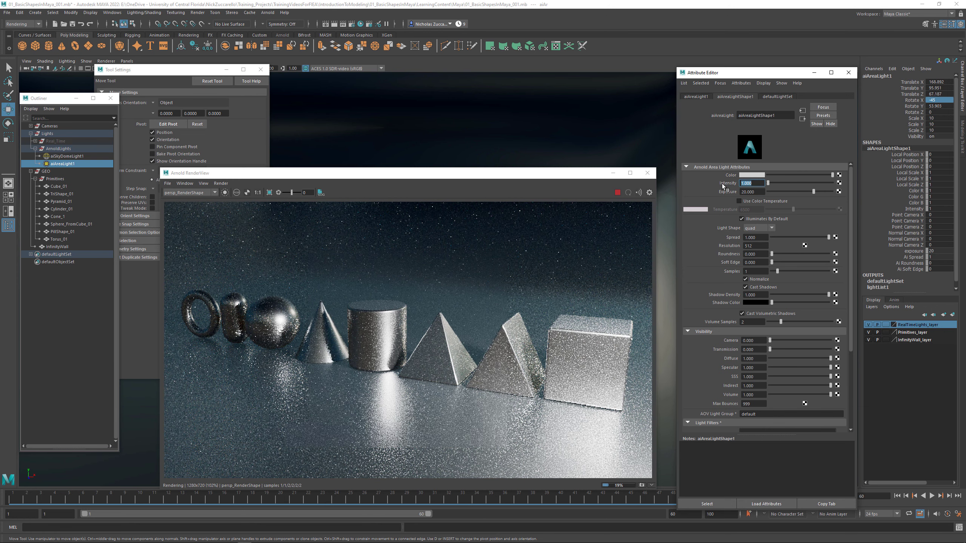
key(Tab)
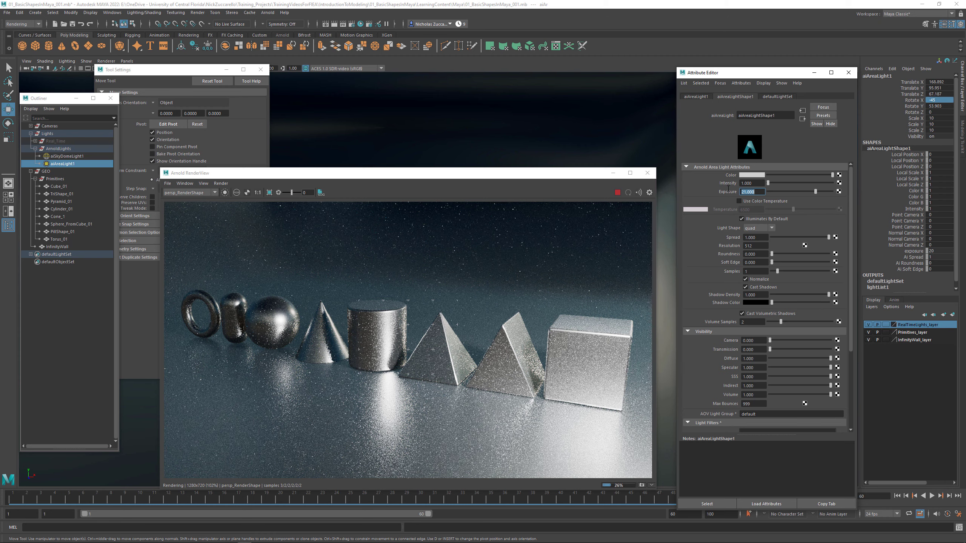
key(shift+Tab)
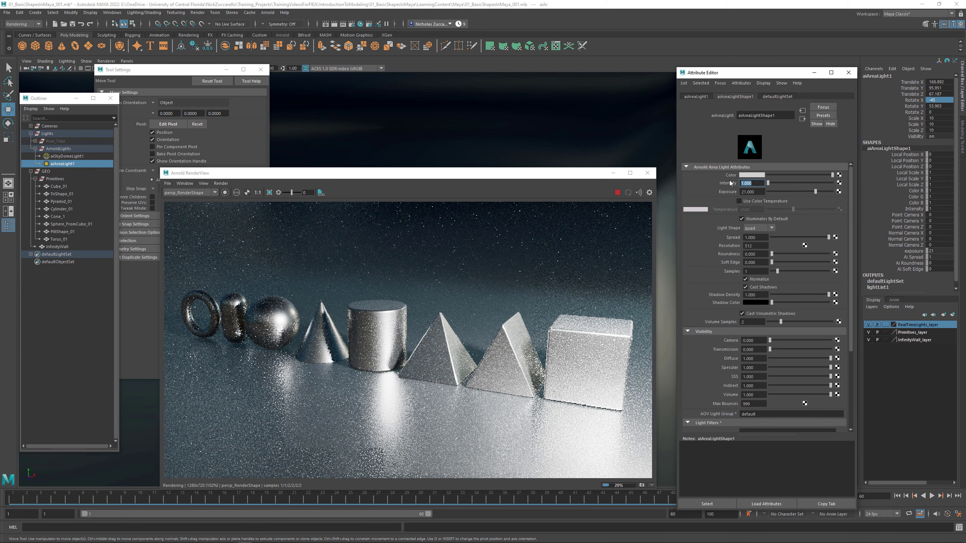
text(0.8)
key(Return)
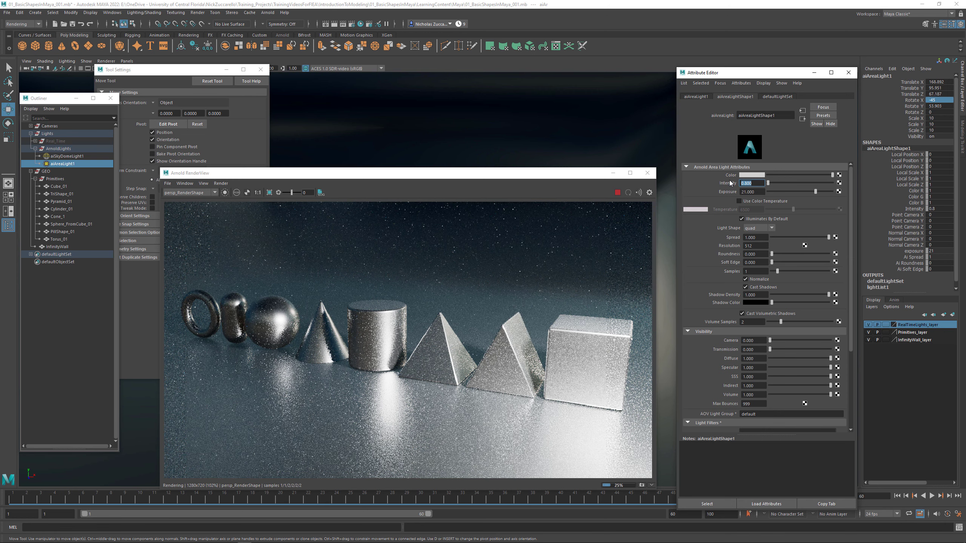
- Set the area light's exposure to 22 and lower its intensity to 0.5 and finally 0.2
text(22)
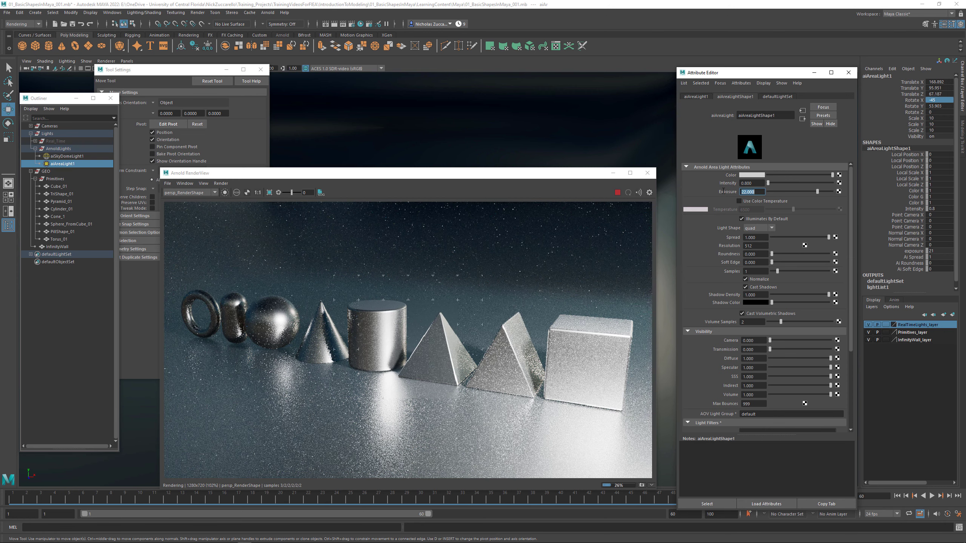
key(Return)
click(753, 183)
text(0.5)
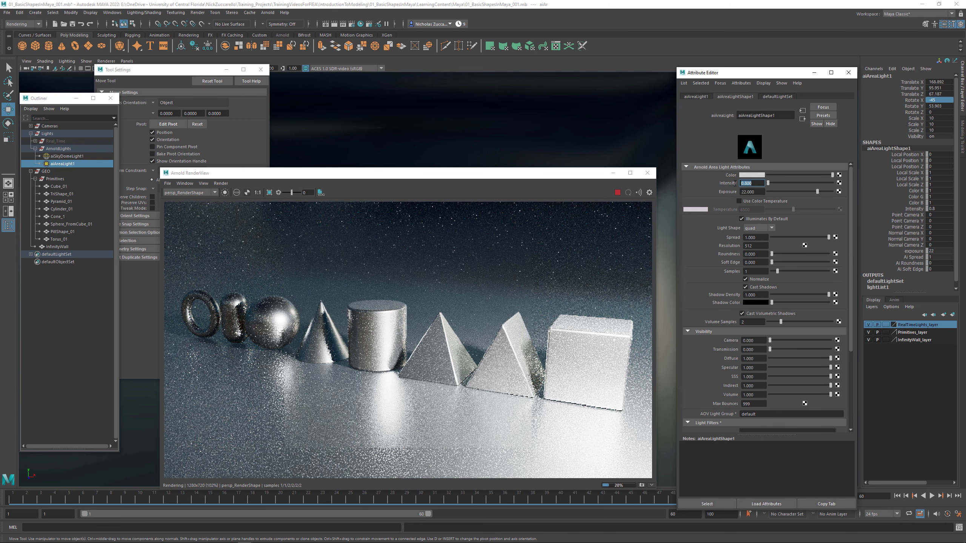
key(Return)
text(0.2)
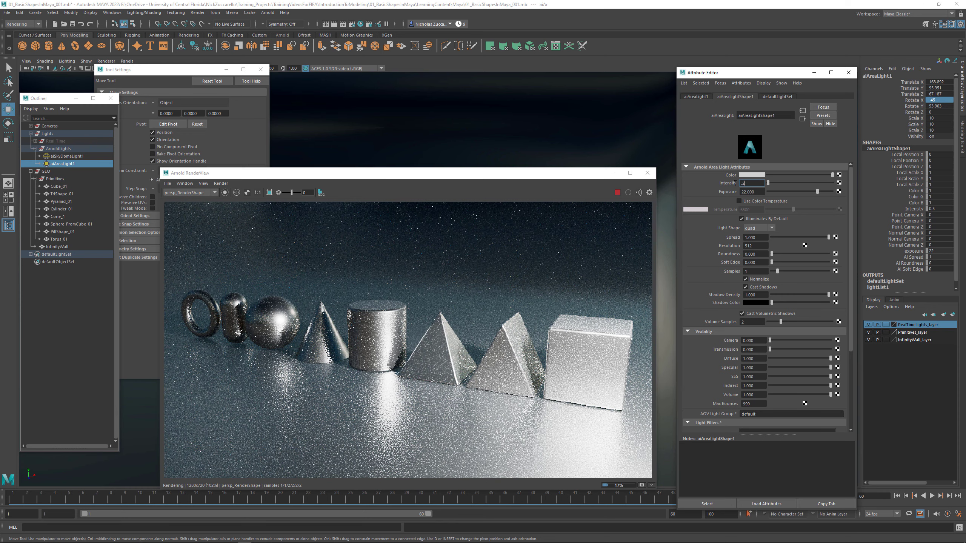
key(Return)
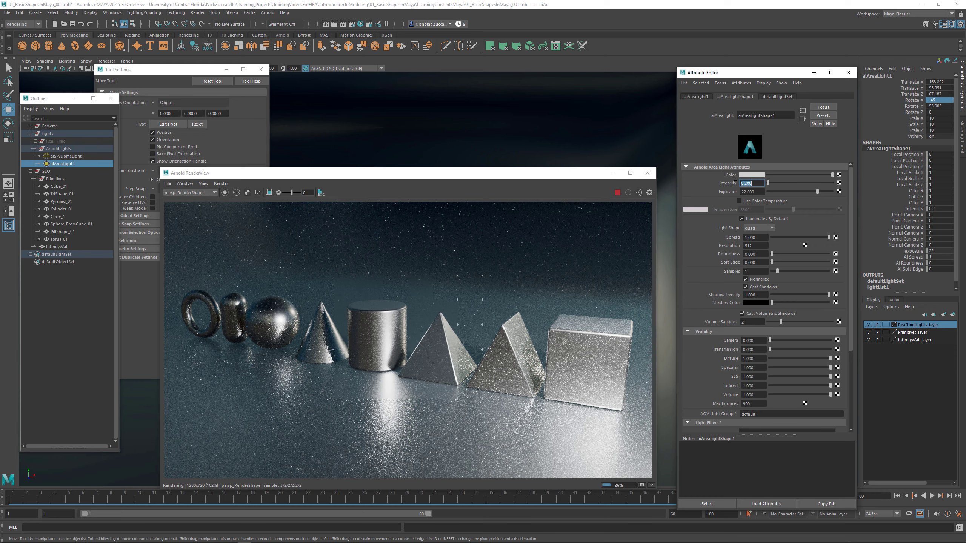
- Try the area light's intensity at 0.1 and return it to 0.2
text(0.1)
key(Return)
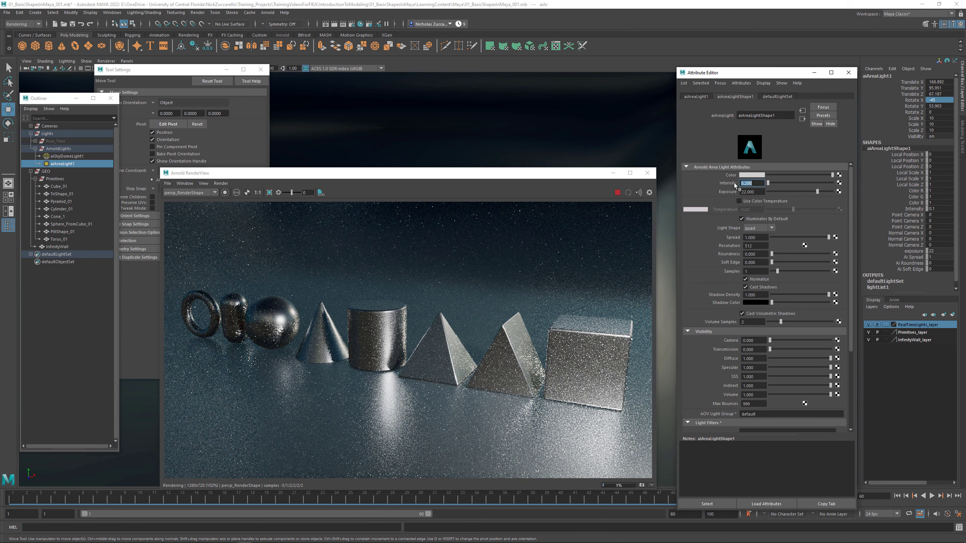
text(0.2)
key(Return)
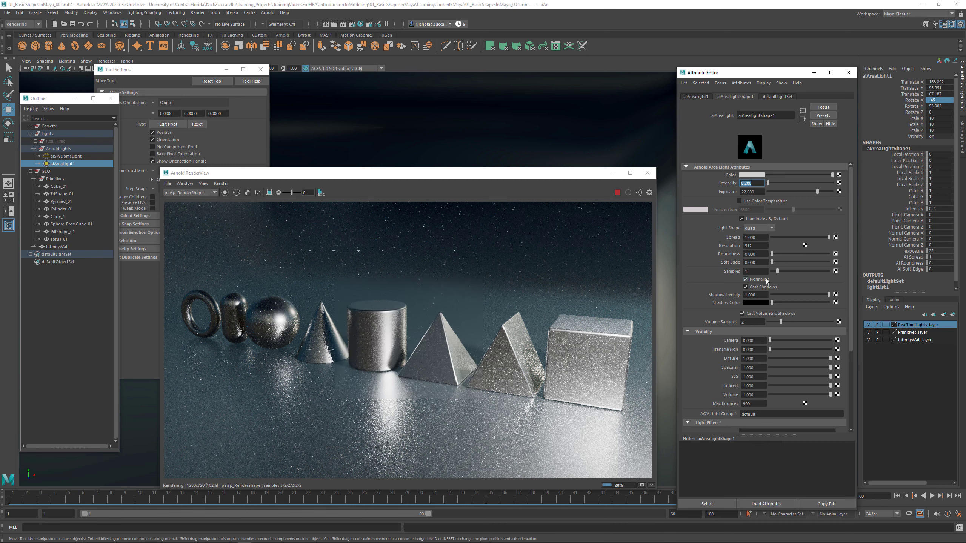
- Set the area light's samples to 3
click(757, 272)
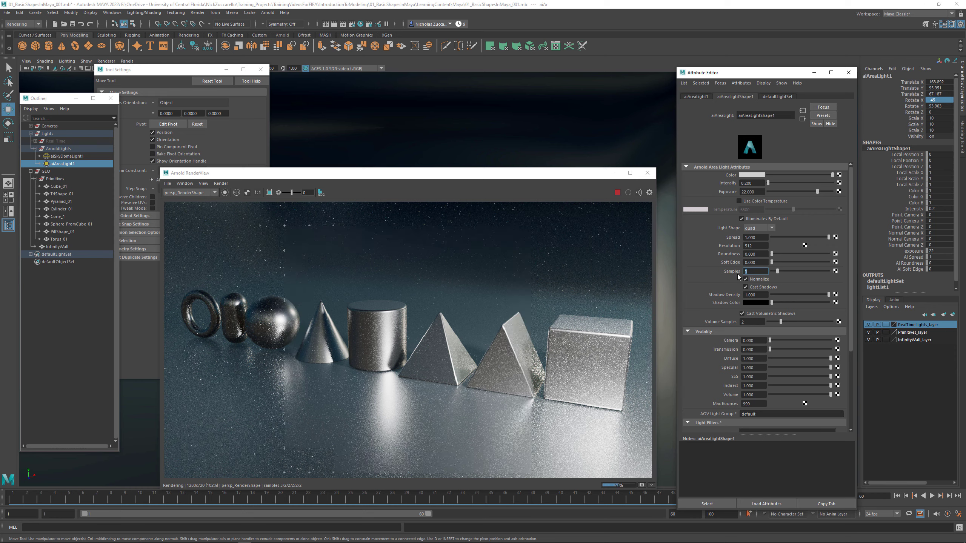
text(3)
key(Return)
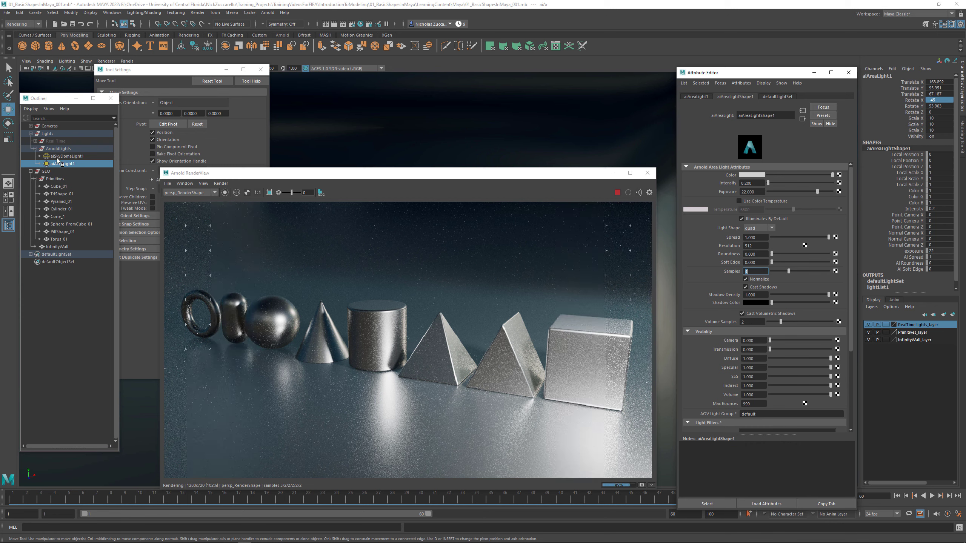
- Dim the sky dome light by trying an intensity of 0.05 and settling on 0.075
click(57, 156)
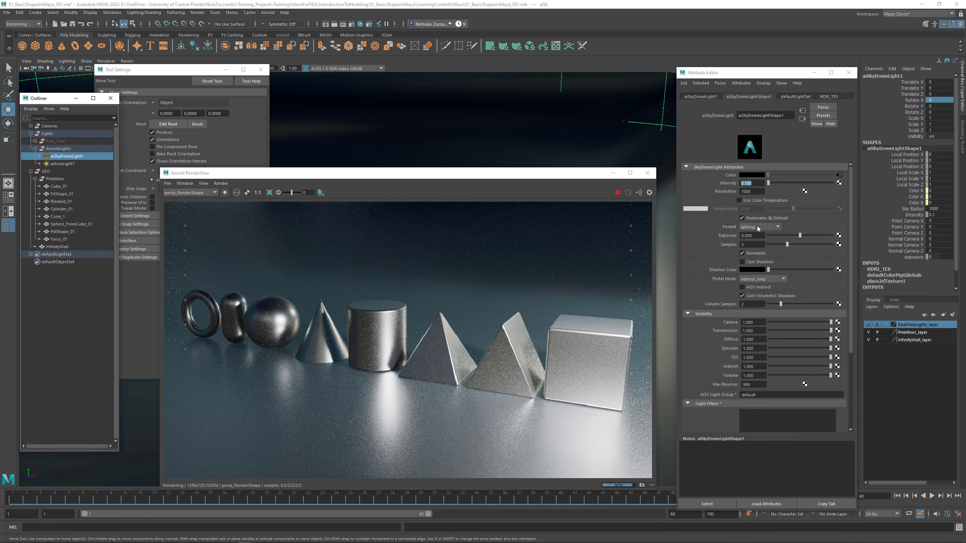
drag(760, 185, 739, 184)
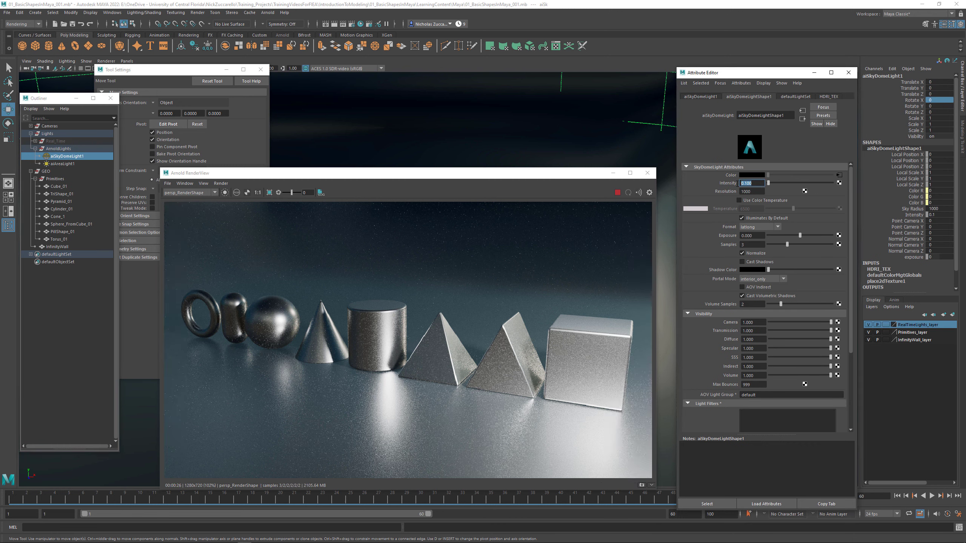
text(.05)
key(Return)
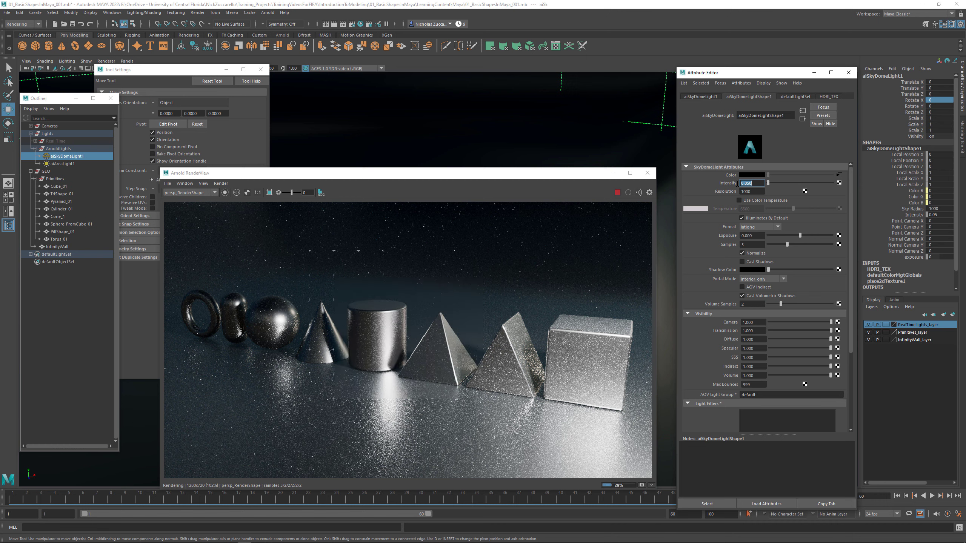
text(.0)
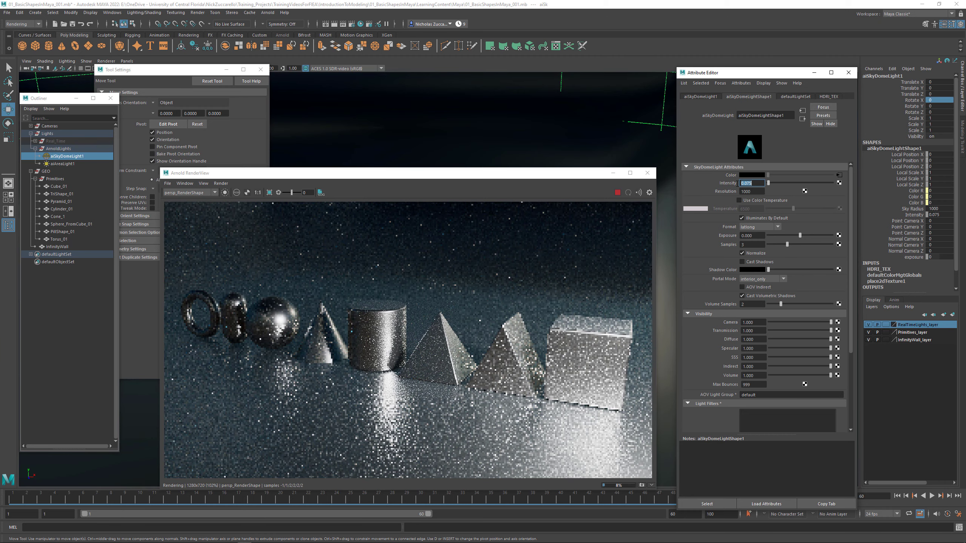
- Try the area light's intensity at 0.4 and settle on 0.3
click(63, 164)
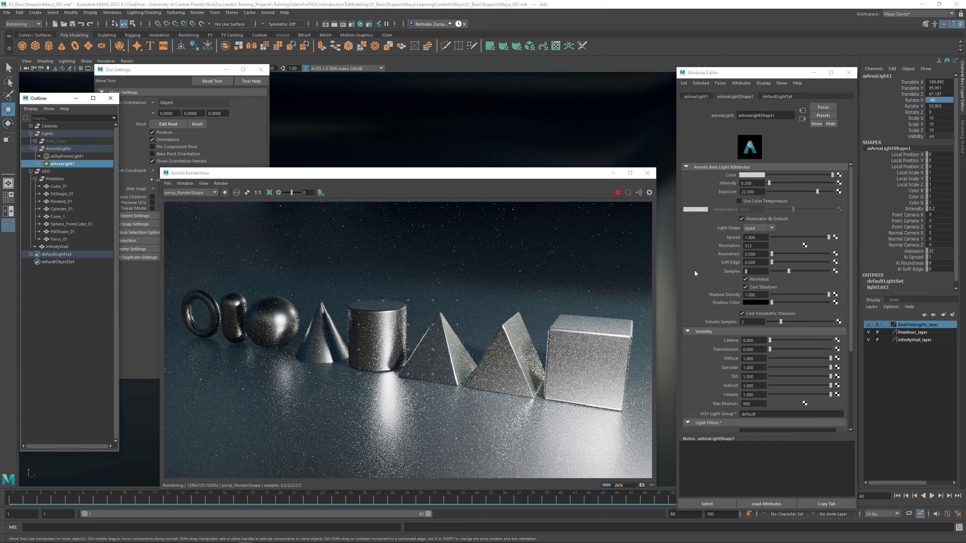
click(756, 183)
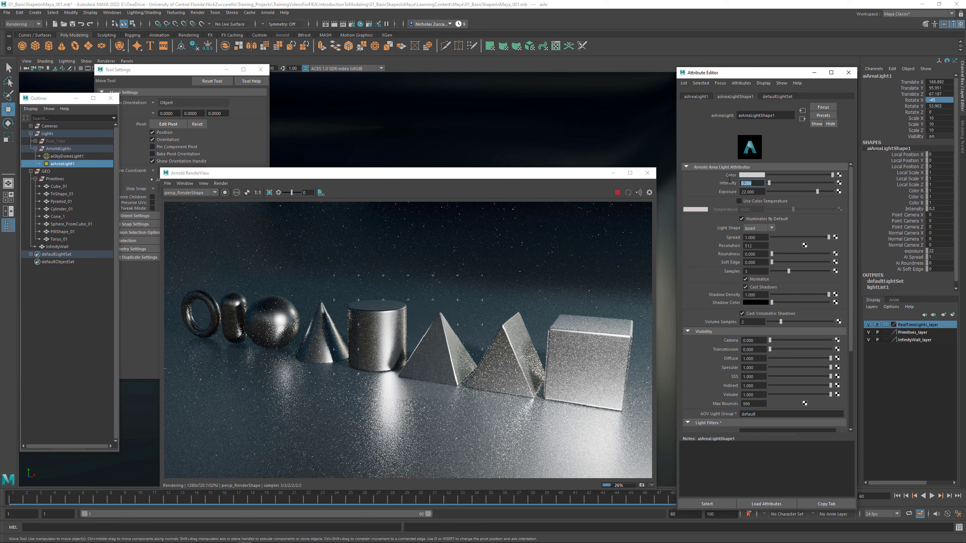
text(0.4)
key(Return)
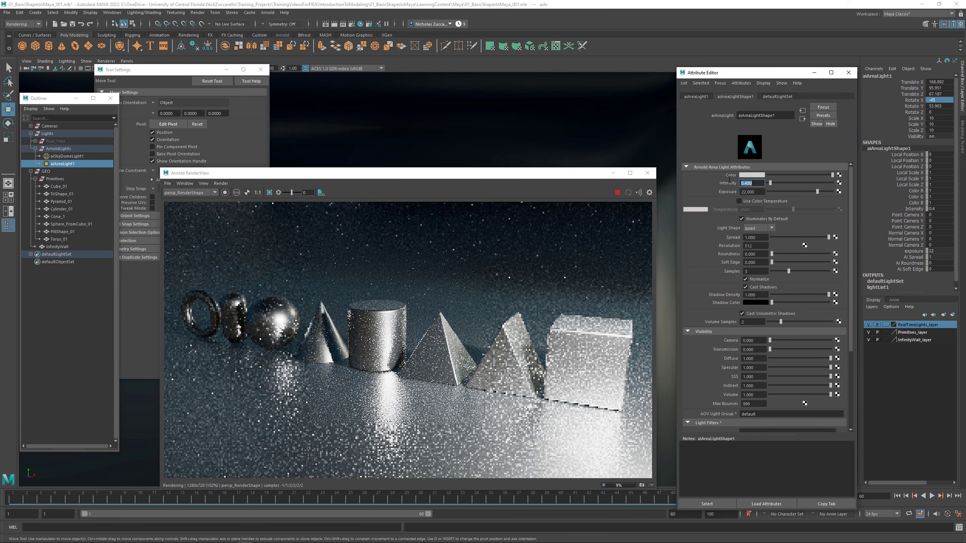
text(1)
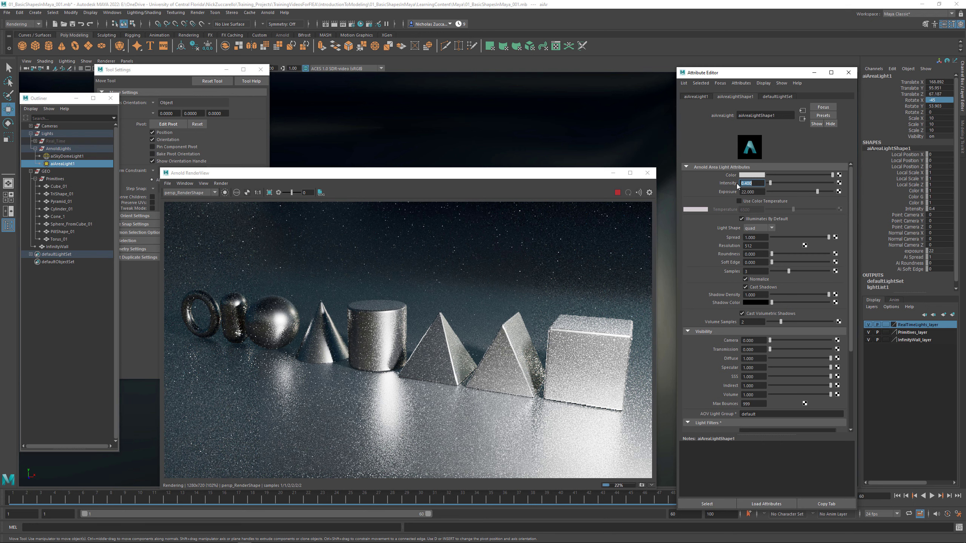
text(3)
key(Return)
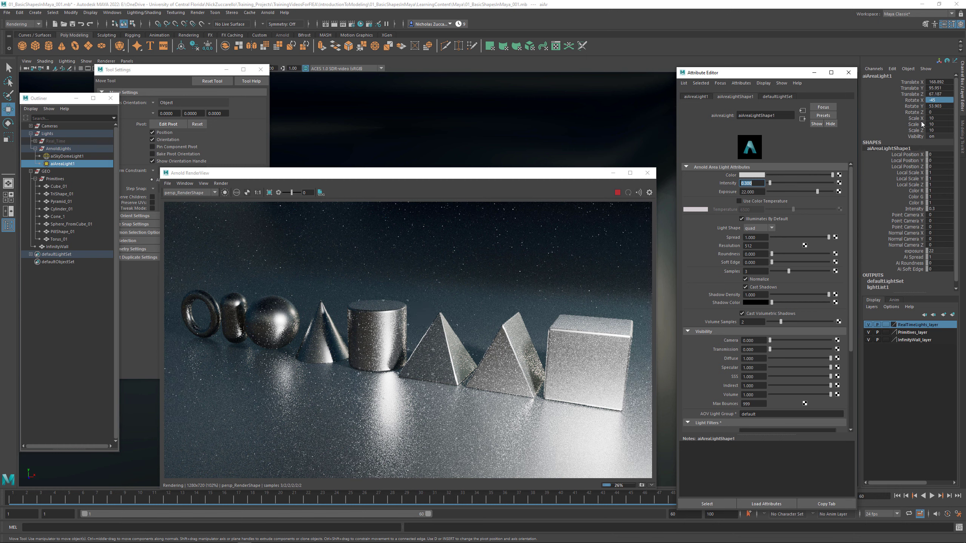
- Close the tool settings, try different uniform scales on the area light, and set its Scale X, Y and Z to 20
double_click(938, 119)
shift+click(938, 129)
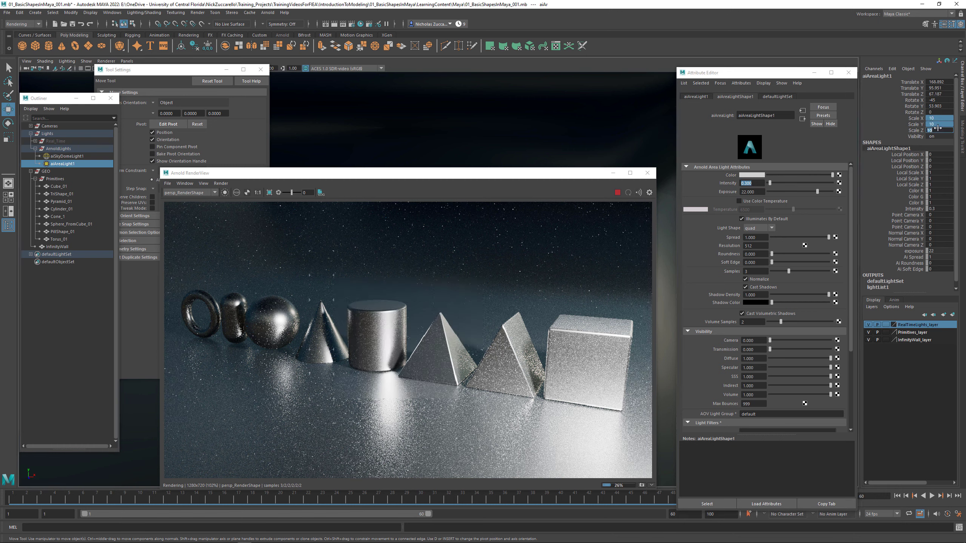
click(258, 71)
drag(256, 175, 232, 169)
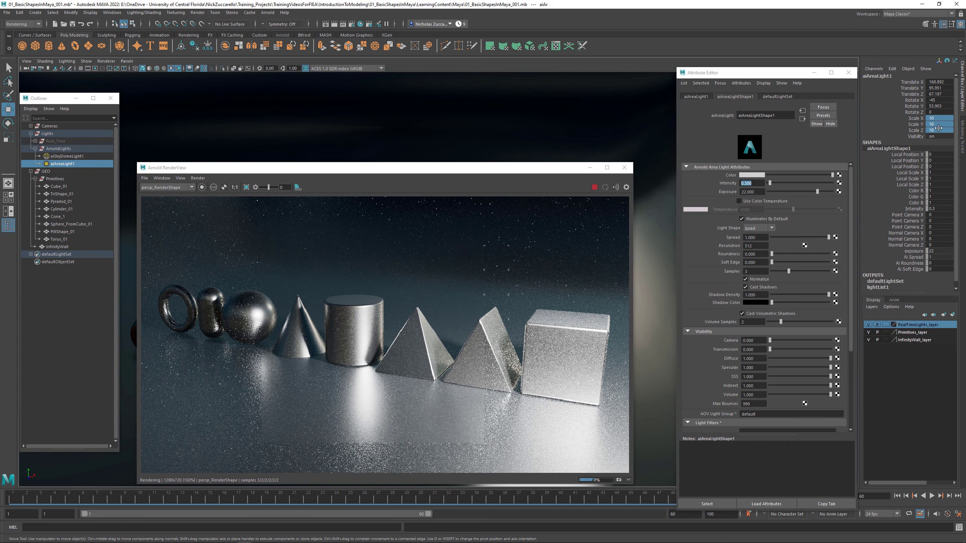
key(Return)
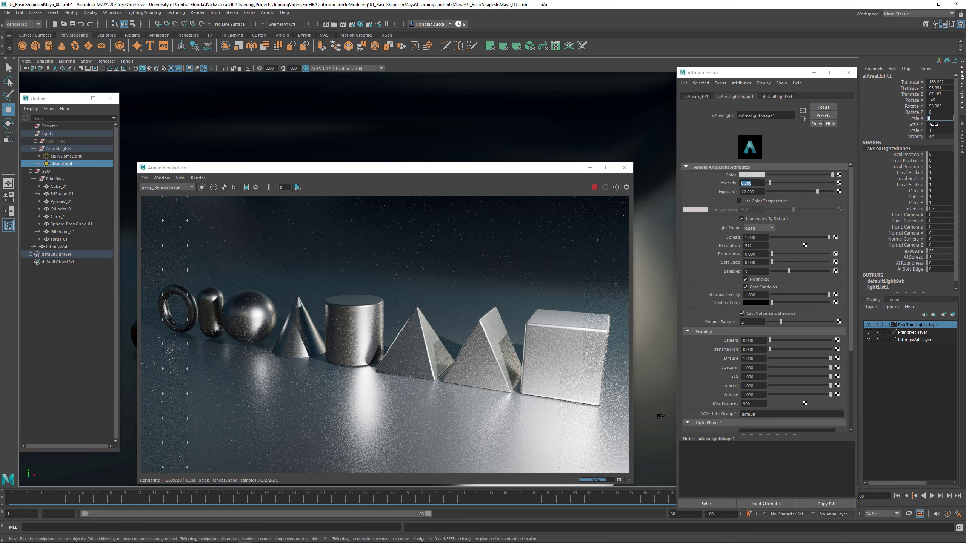
key(Return)
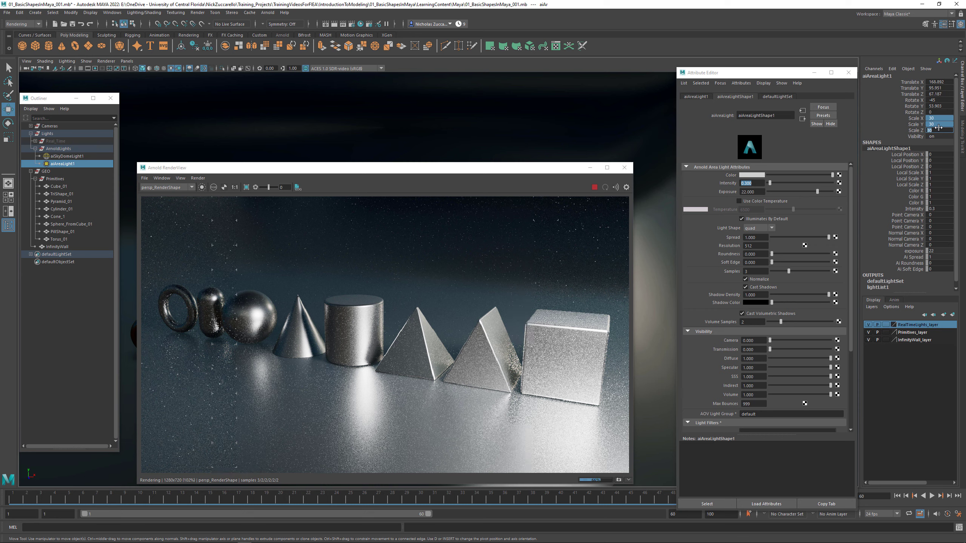
text(20)
key(Return)
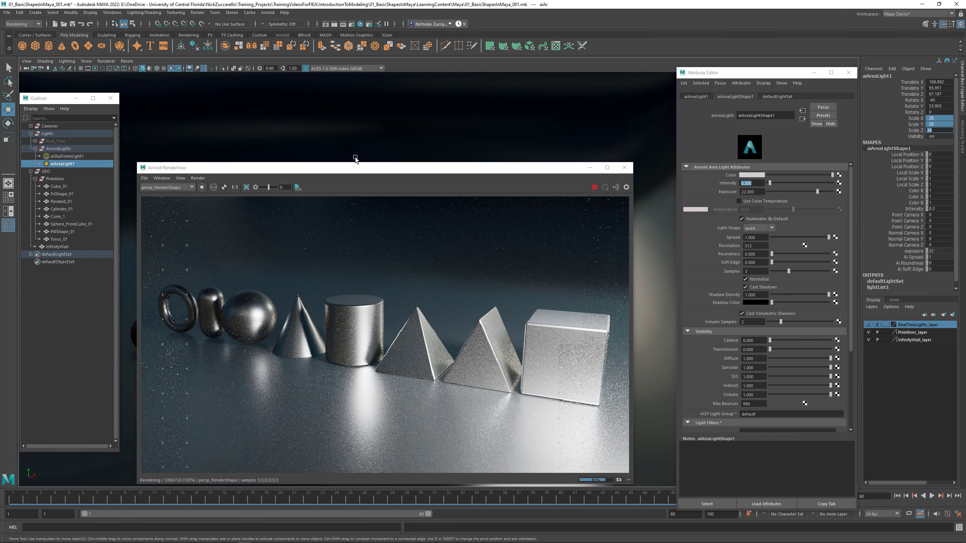
- Move the render window aside and examine the area light's size and placement relative to the shapes in the viewport
drag(355, 171, 633, 197)
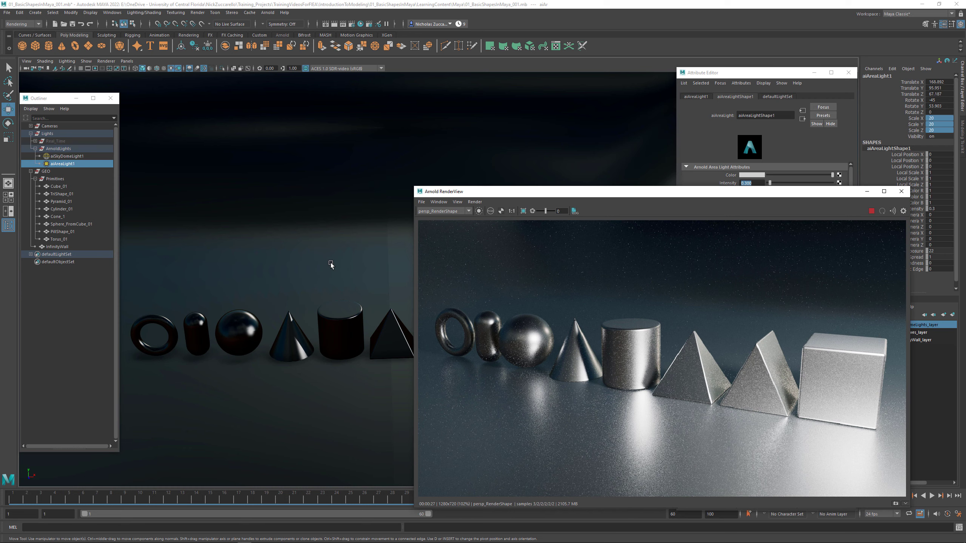
alt+drag(331, 264, 300, 264)
alt+middle_drag(300, 264, 361, 299)
alt+drag(361, 299, 362, 299)
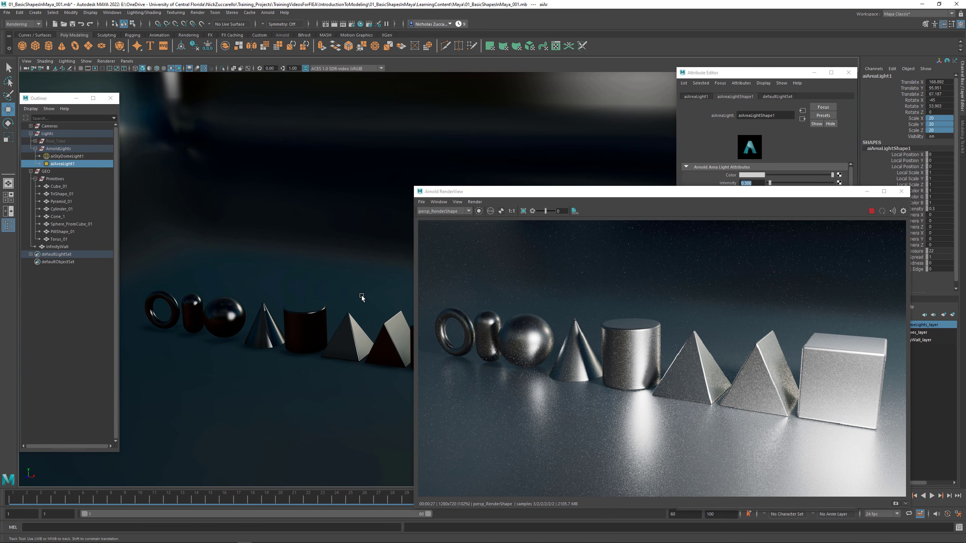
alt+middle_drag(362, 298, 345, 301)
alt+drag(349, 348, 342, 346)
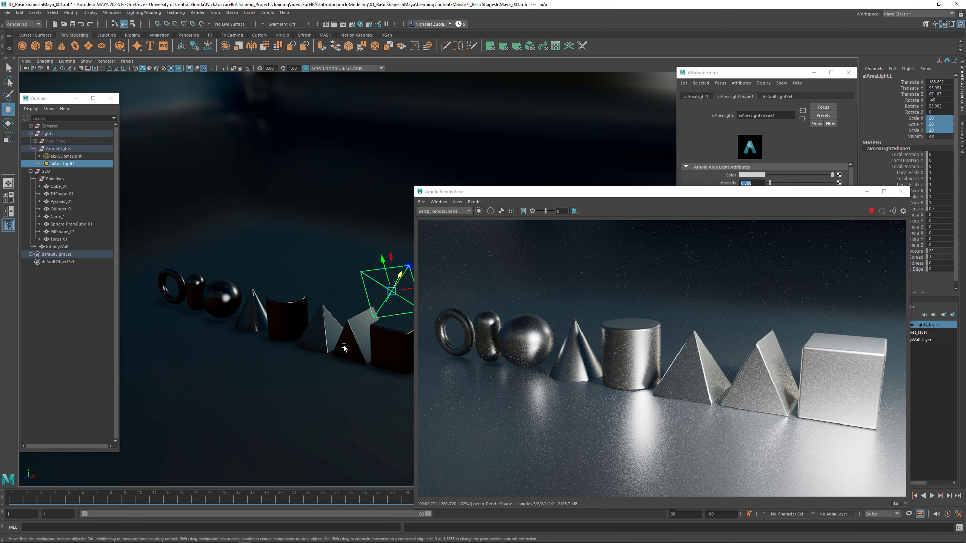
alt+drag(366, 336, 352, 335)
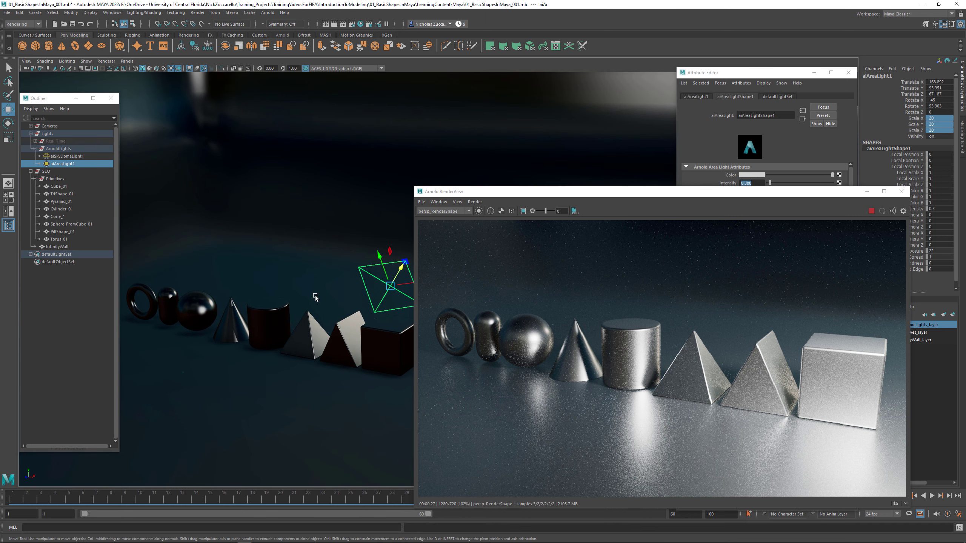
alt+drag(332, 297, 358, 298)
- Display the viewport objects smooth shaded with the default material
key(5)
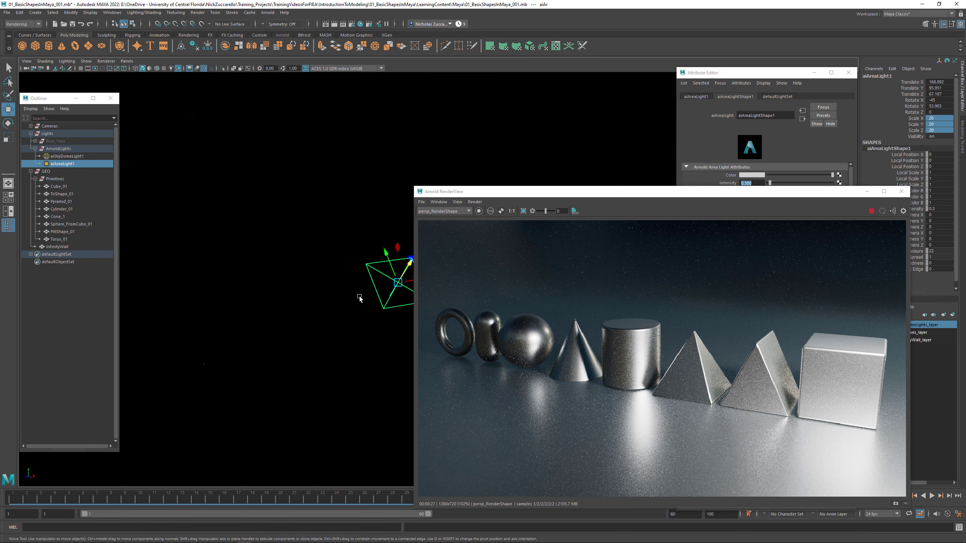
key(6)
key(5)
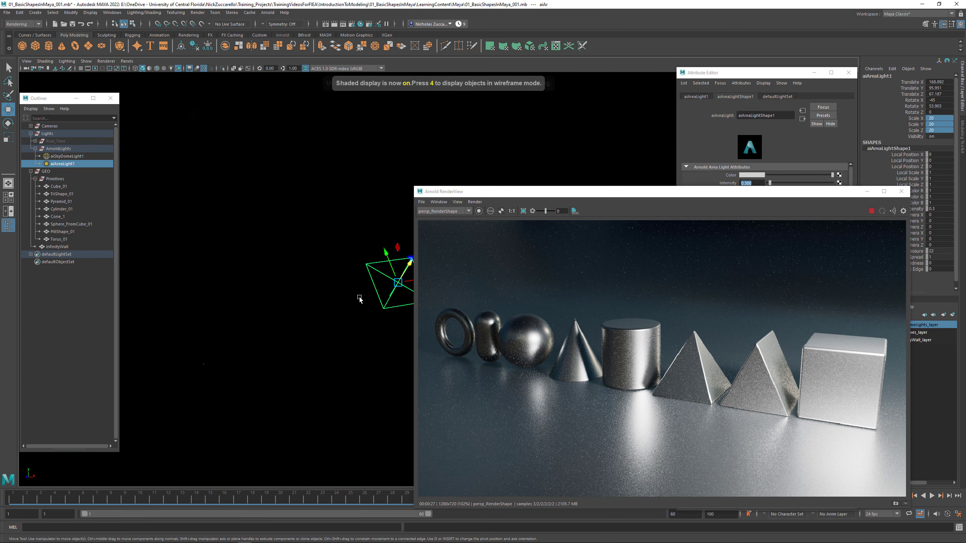
click(46, 62)
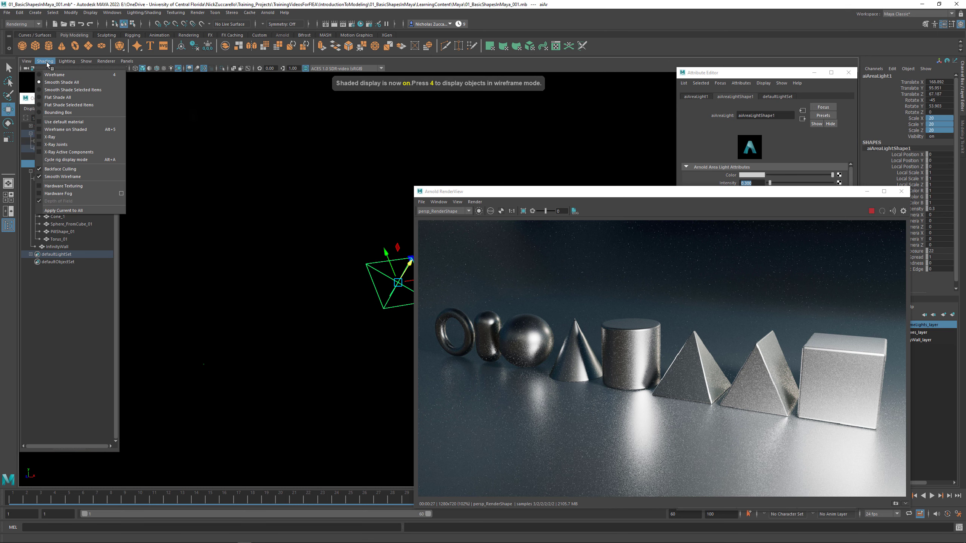
click(80, 122)
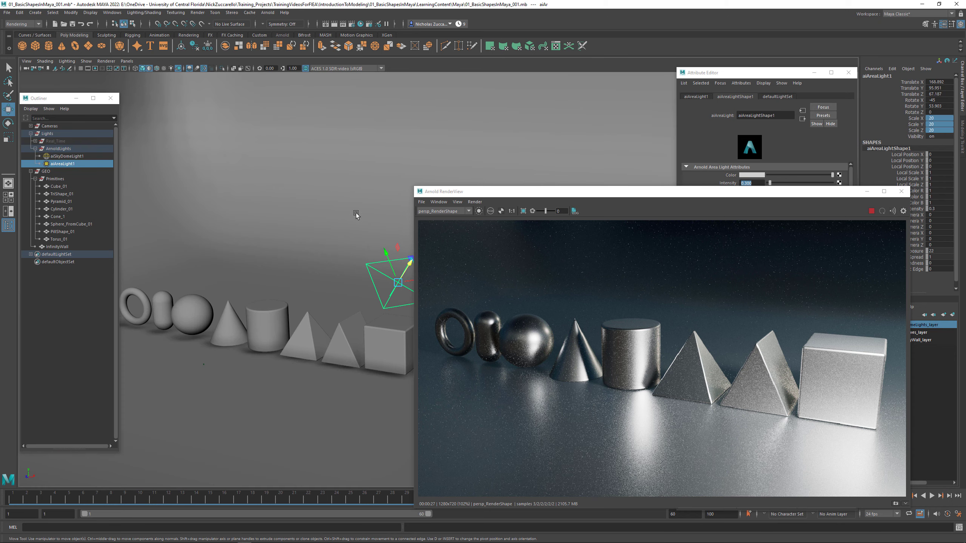
- Inspect the area light's position around the default-shaded shapes and bring the render window back over the viewport
alt+drag(356, 213, 363, 186)
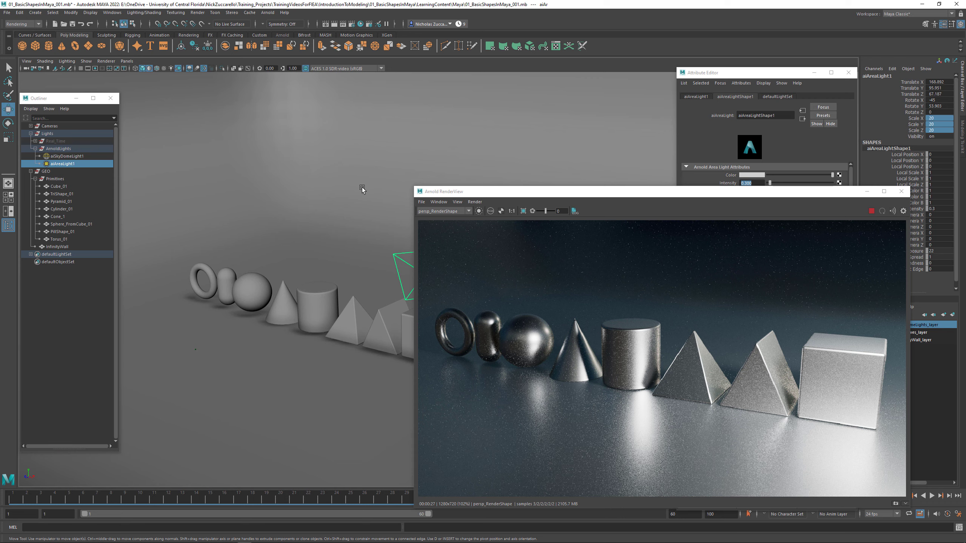
key(7)
mouse_move(324, 222)
alt+mouse_down()
mouse_move(345, 222)
mouse_move(324, 228)
mouse_move(345, 212)
mouse_move(298, 216)
mouse_move(338, 214)
alt+mouse_up()
key(5)
alt+right_drag(338, 214, 316, 171)
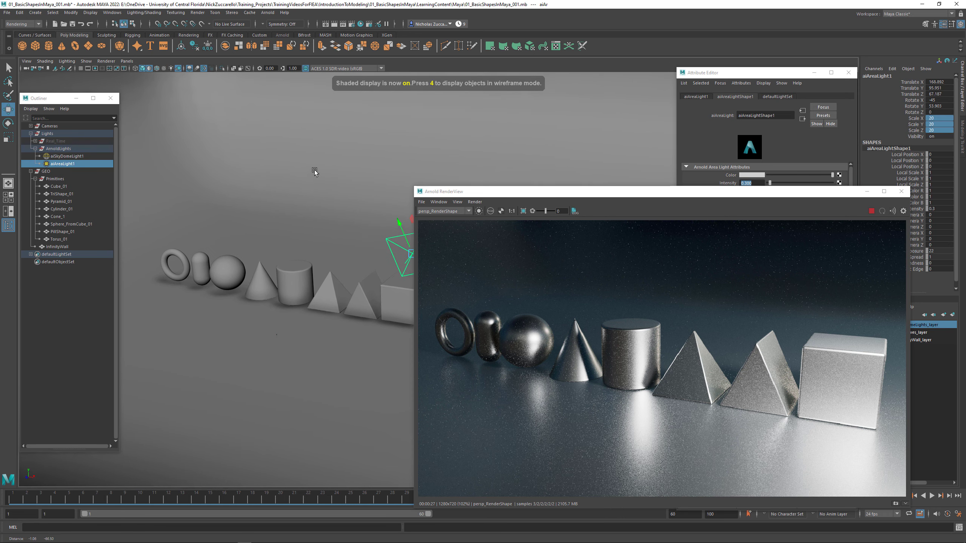
alt+drag(315, 171, 308, 174)
alt+middle_drag(308, 173, 276, 186)
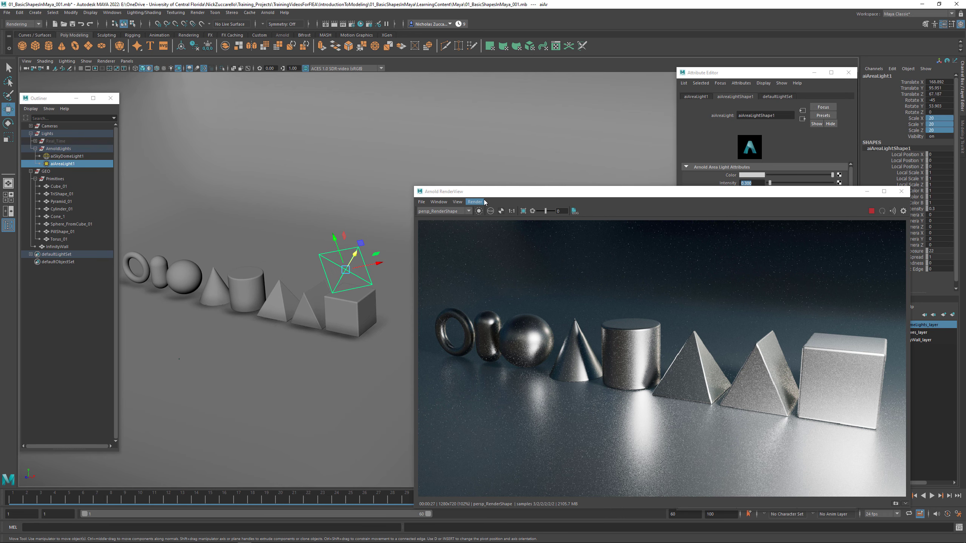
drag(513, 192, 290, 168)
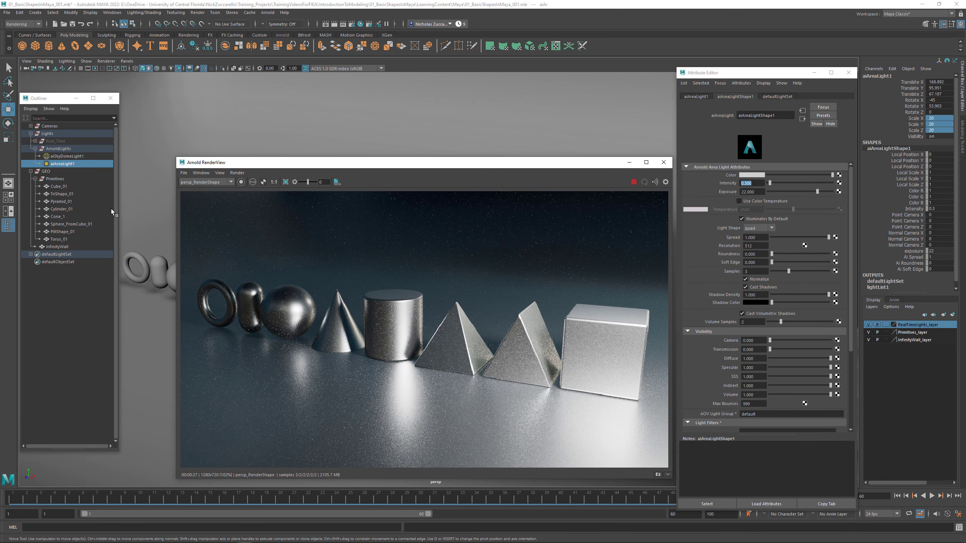
- Load Bus Garage.exr from the environments Interior folder as the image of the sky dome light's HDRI_TEX color texture
click(70, 156)
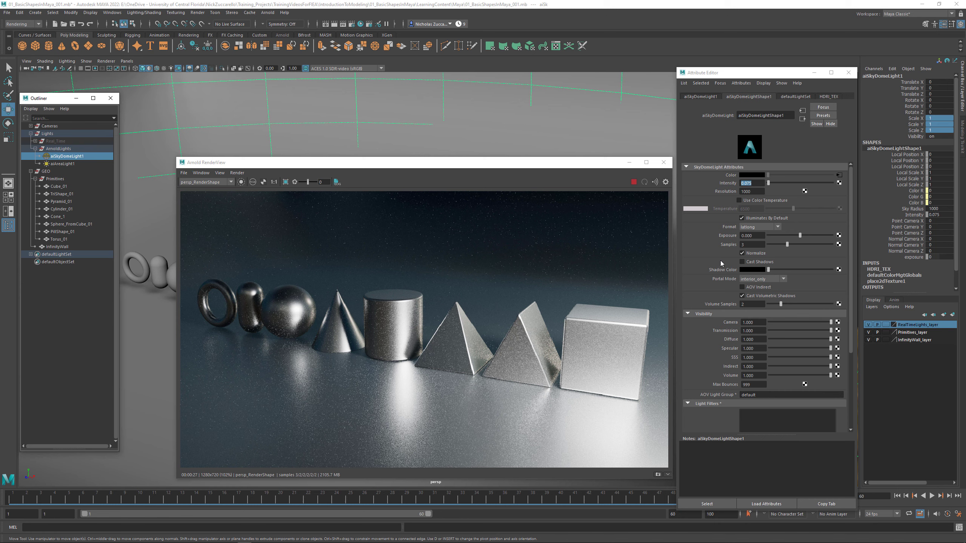
click(839, 175)
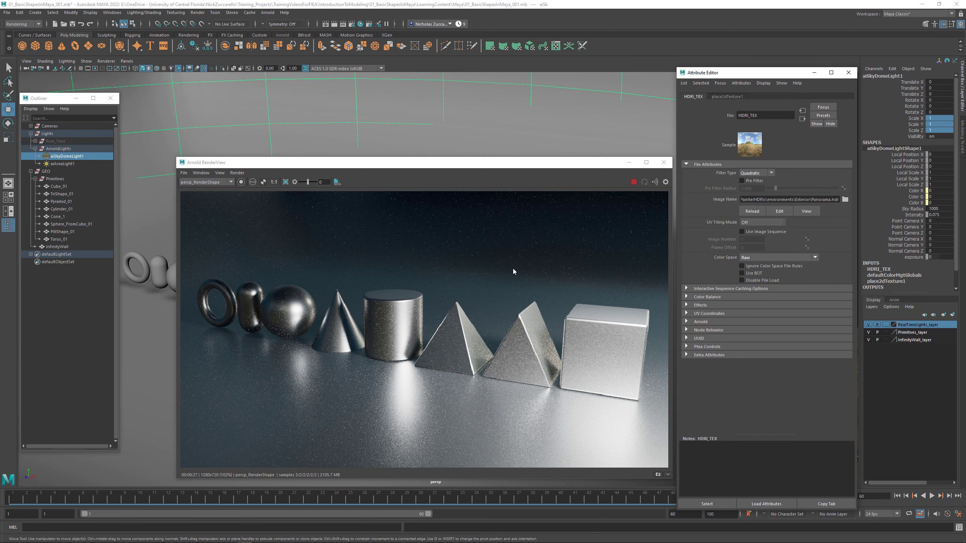
drag(486, 168, 475, 170)
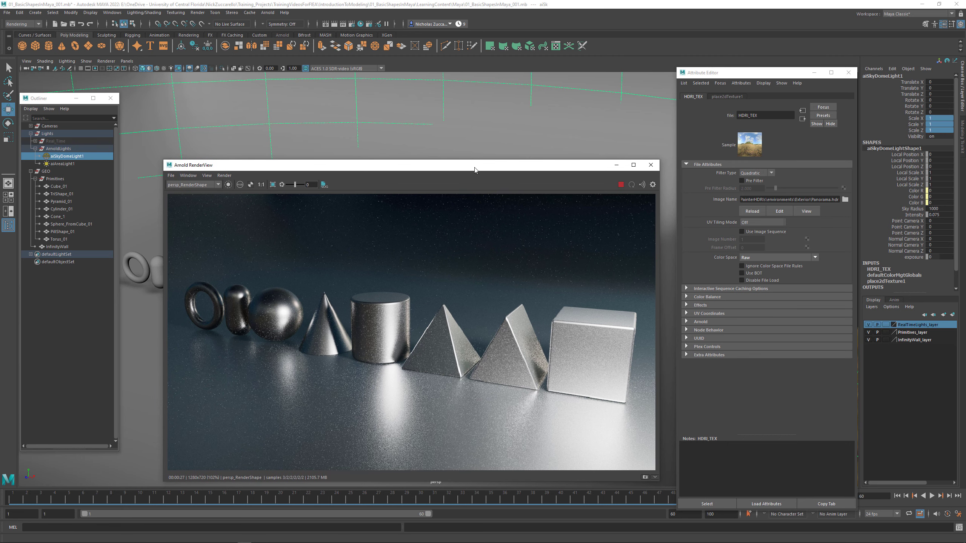
click(845, 199)
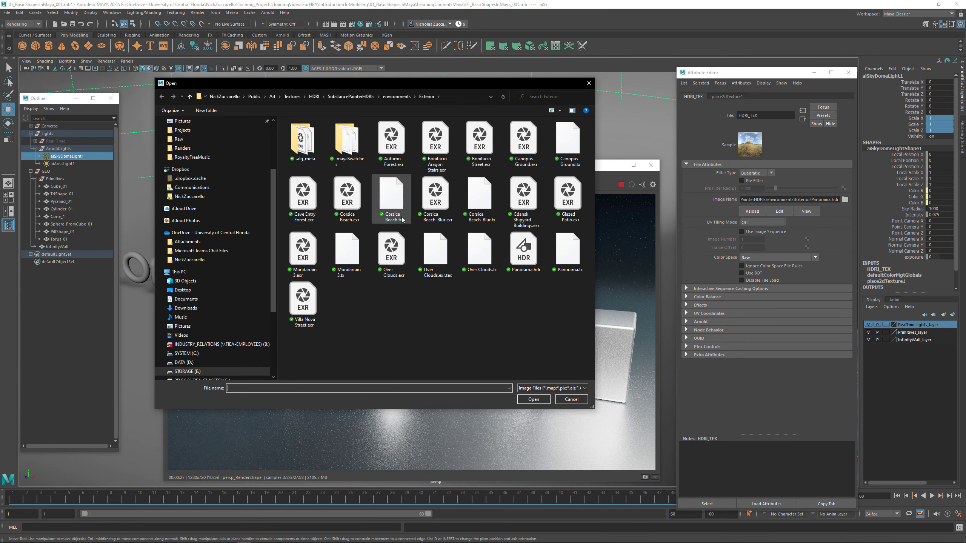
click(396, 97)
double_click(318, 141)
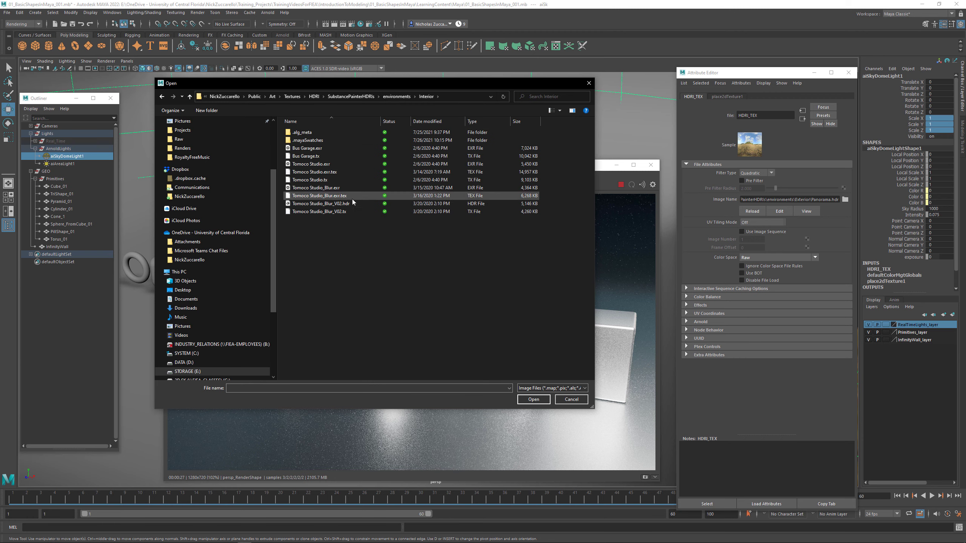
click(315, 149)
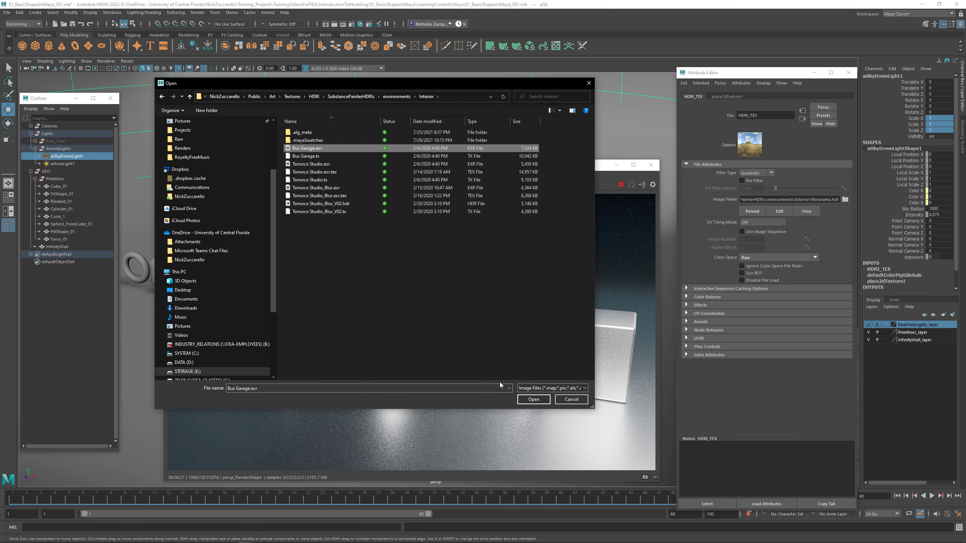
click(527, 400)
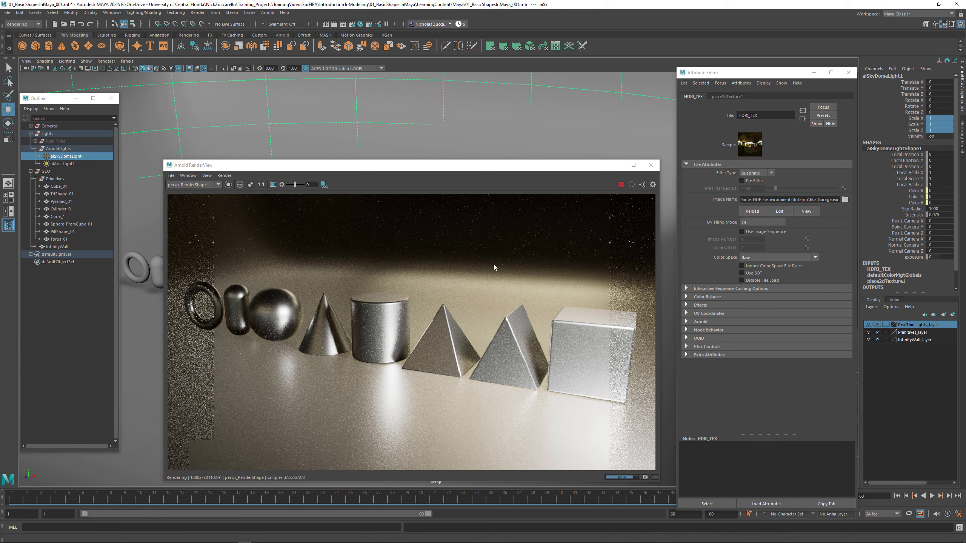
- Replace the sky dome's HDRI image with Studio 02.exr from the environments Studio folder
click(845, 199)
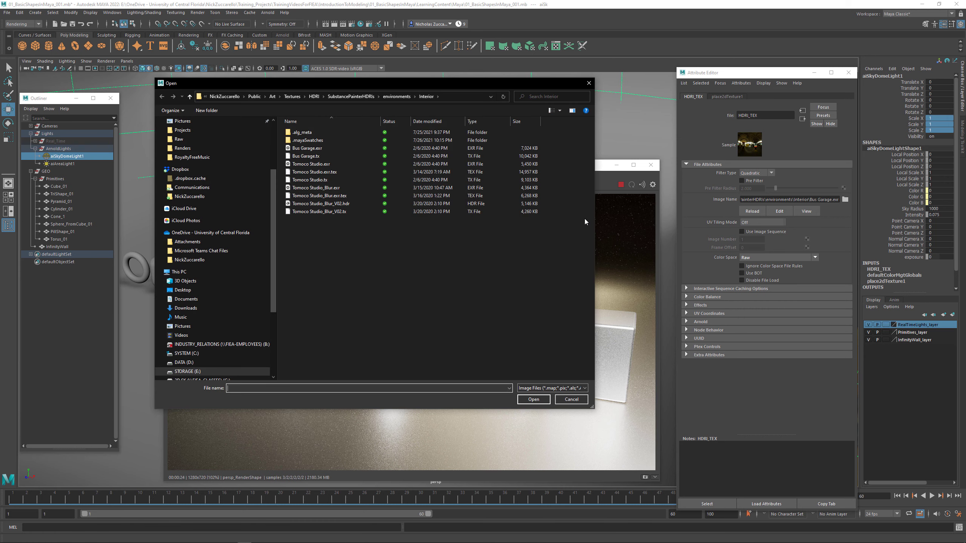
click(397, 96)
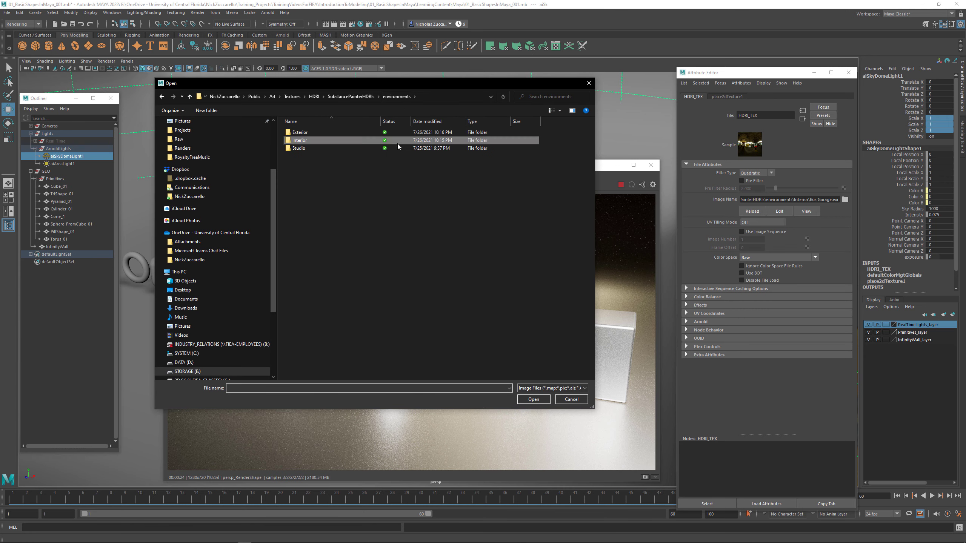
double_click(308, 147)
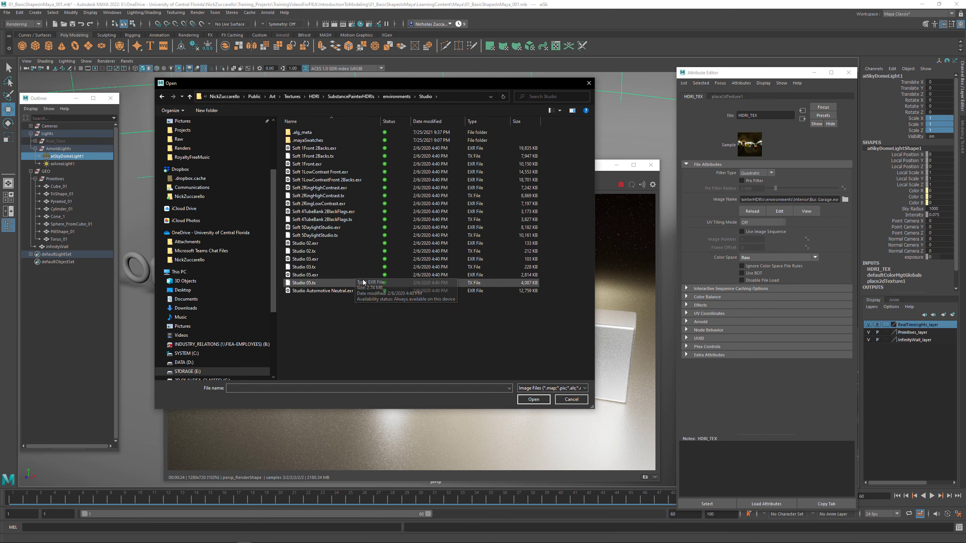
click(326, 245)
click(533, 399)
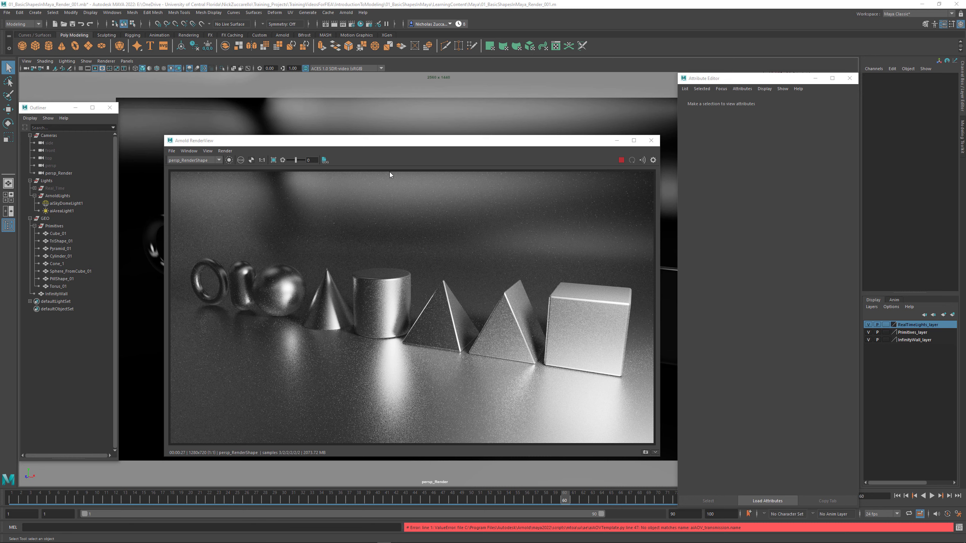
- Open the Arnold render settings and arrange them beside the render view, with the Attribute Editor moved out of the way
drag(398, 143, 409, 142)
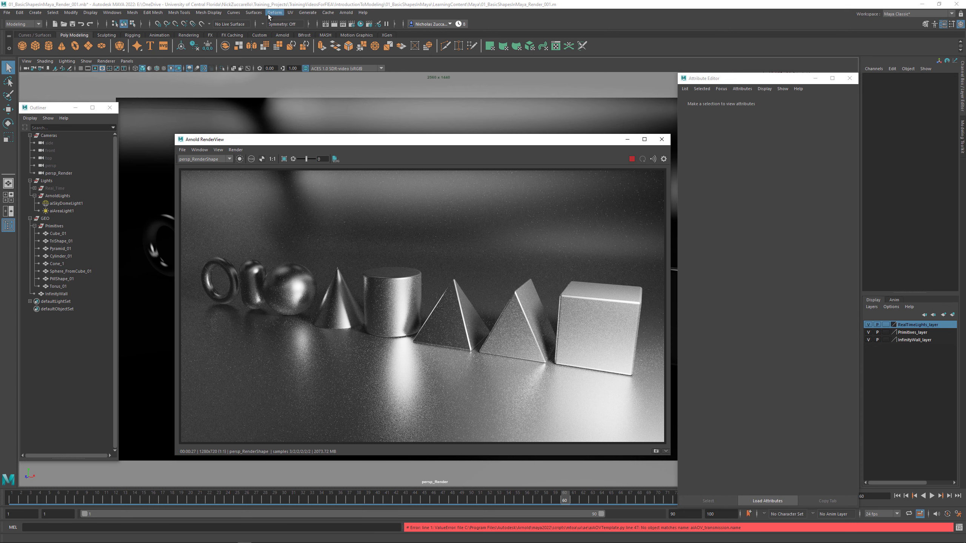
click(351, 24)
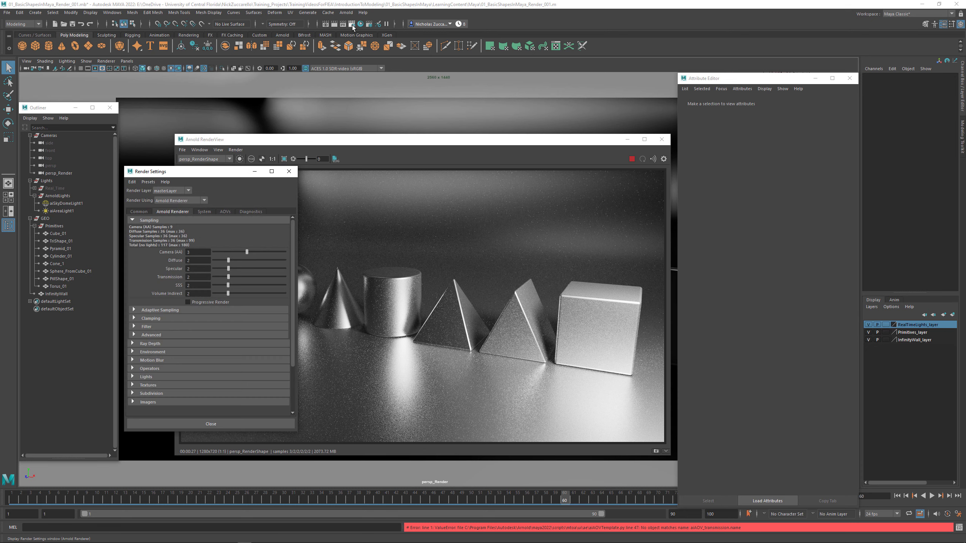
drag(262, 145, 325, 148)
drag(734, 78, 805, 71)
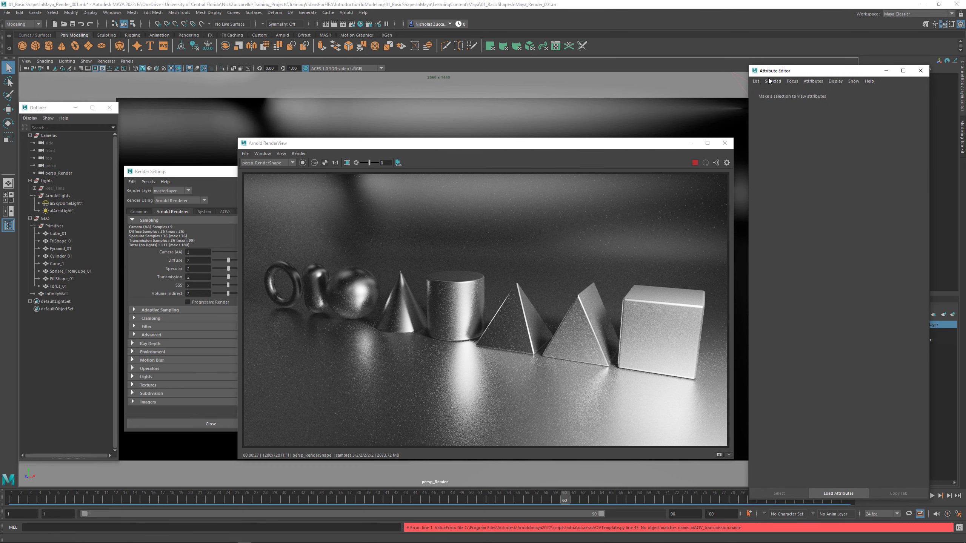
drag(164, 172, 142, 180)
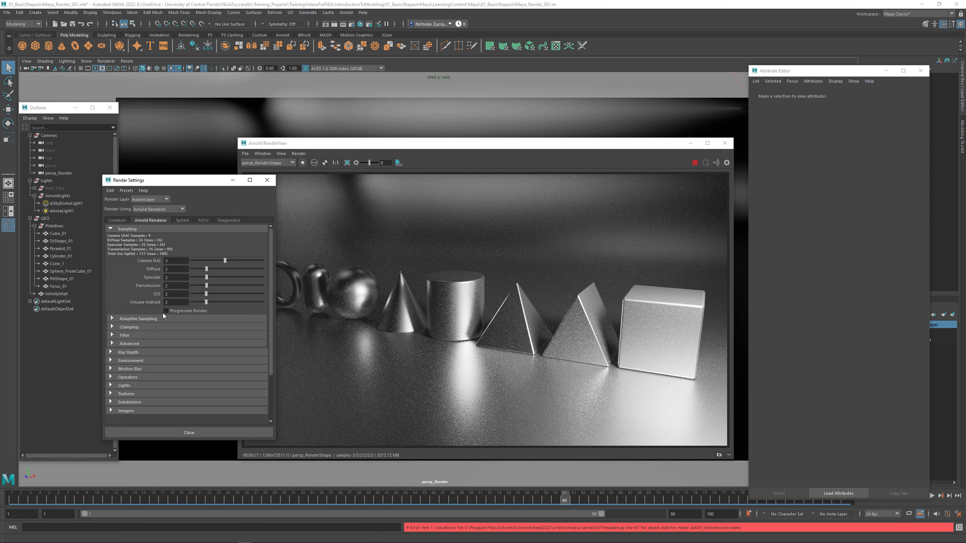
- Switch to the web browser and read the Removing Noise page's overview of noise types, the annotated noisy scene and the AOV examples
mouse_move(216, 541)
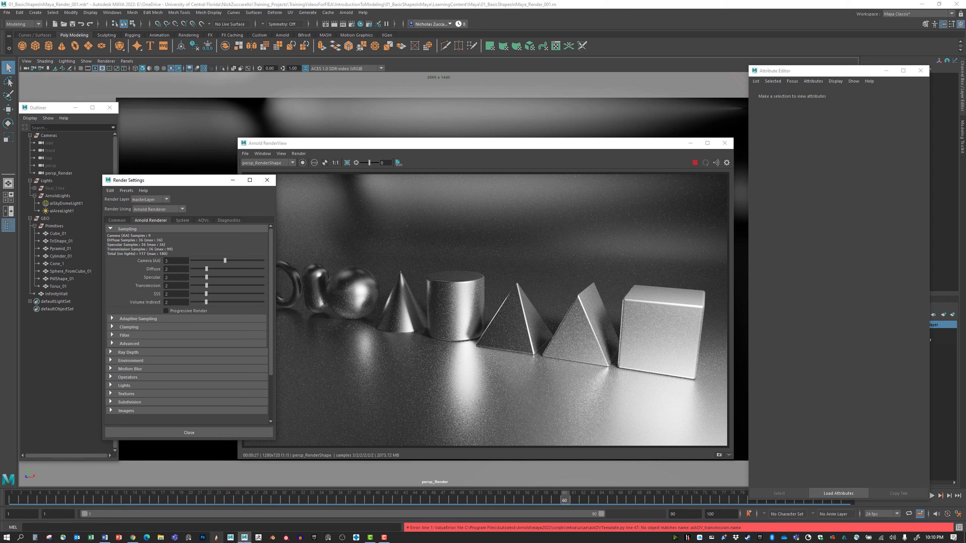
click(133, 538)
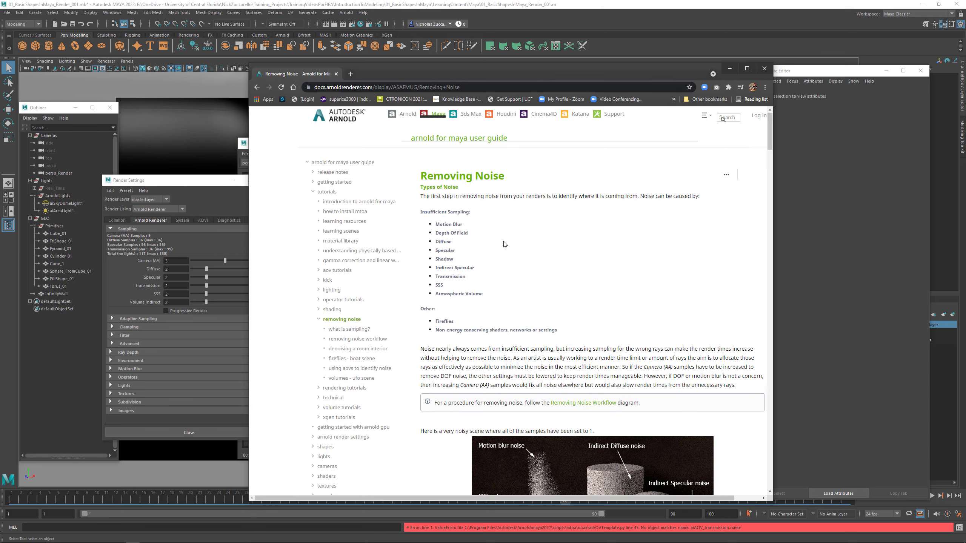
scroll(504, 244, down, 1)
scroll(536, 241, down, 2)
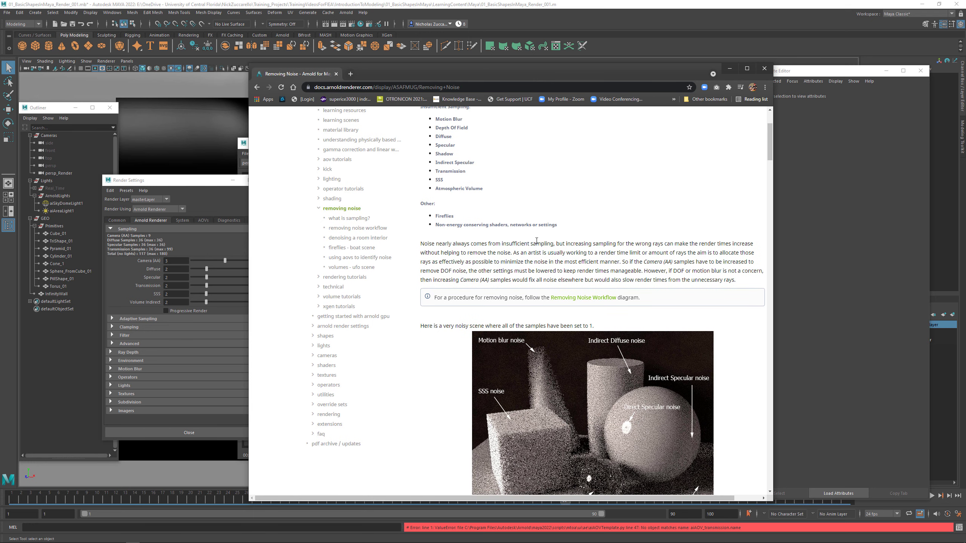
scroll(534, 240, down, 3)
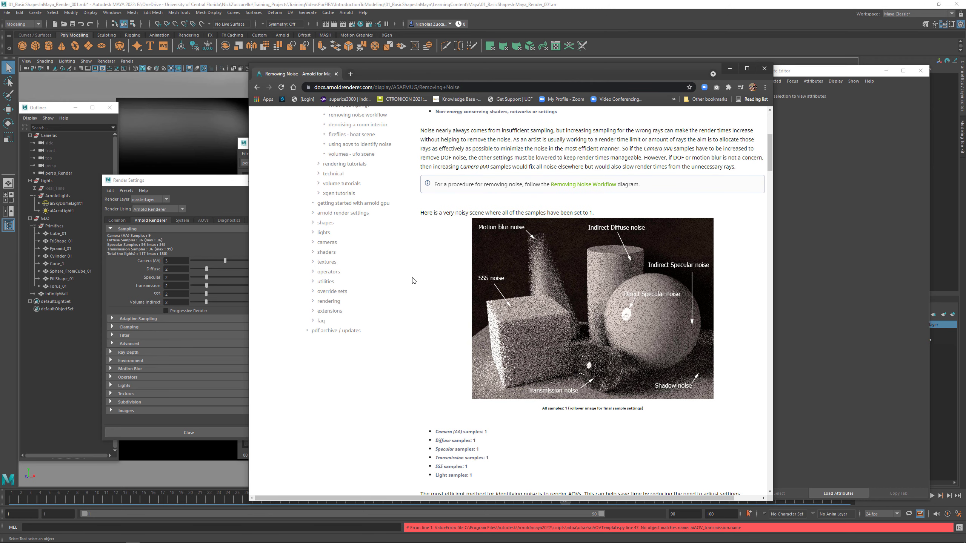
scroll(391, 289, down, 1)
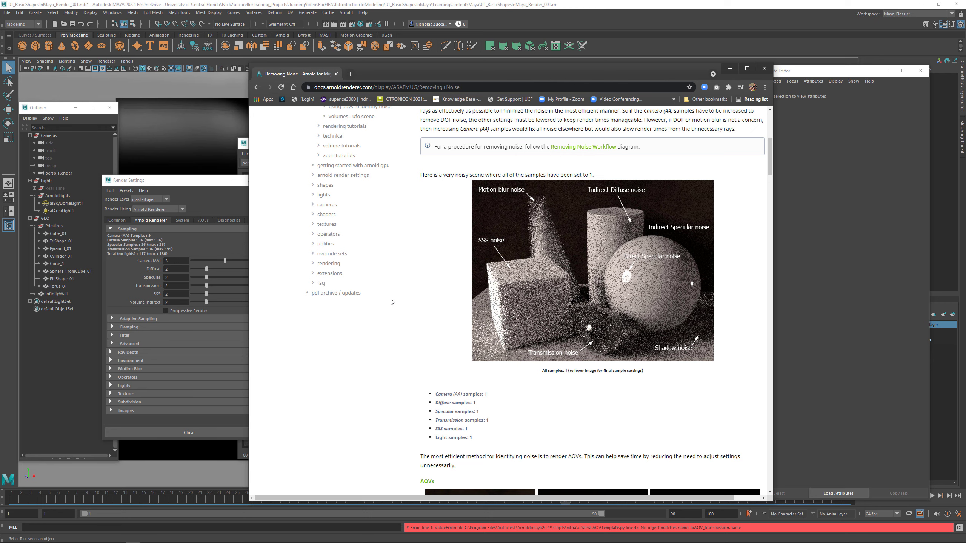
mouse_move(567, 281)
scroll(503, 386, down, 3)
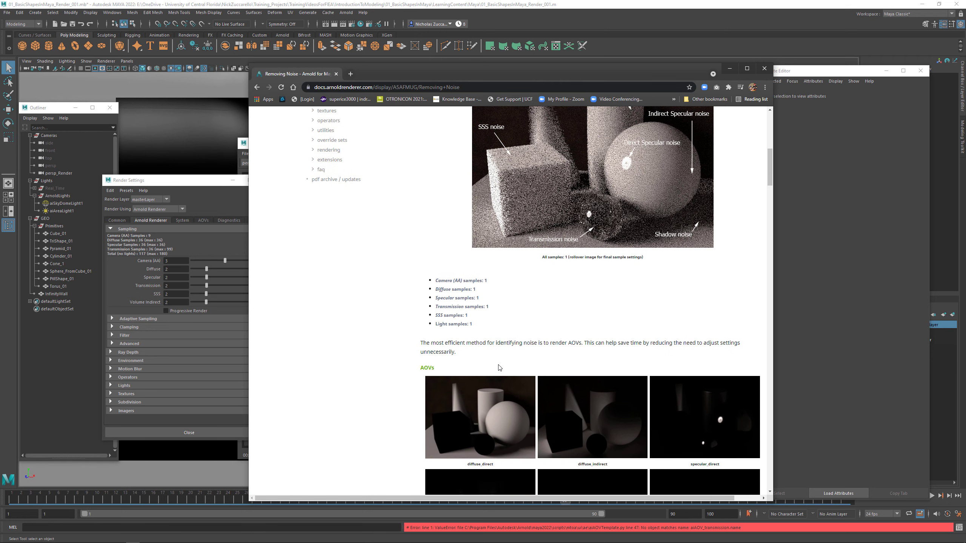
scroll(499, 368, down, 3)
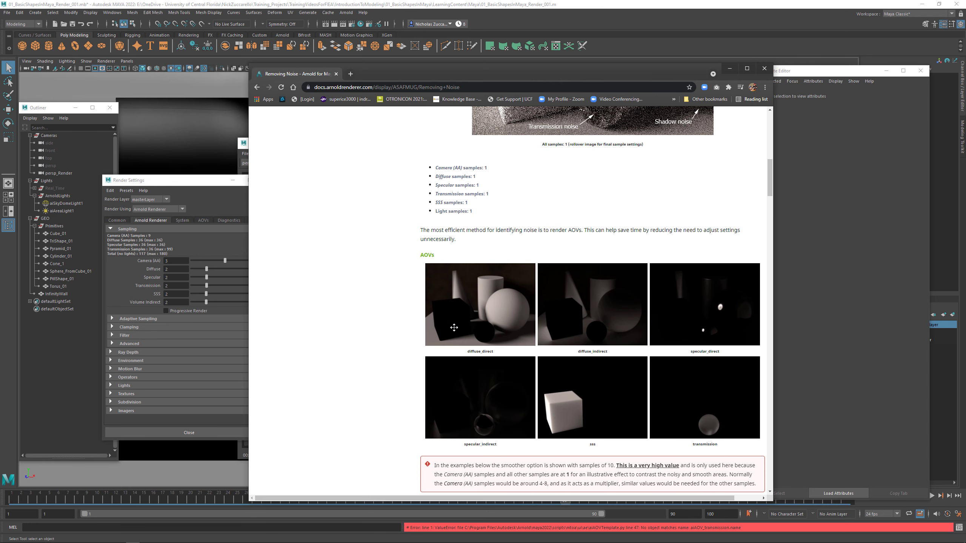
scroll(435, 326, up, 2)
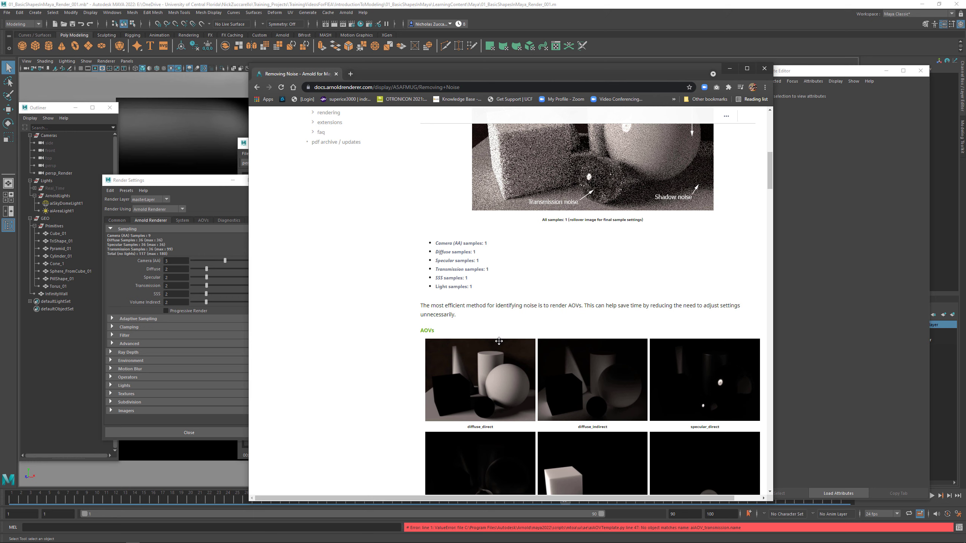
scroll(499, 341, down, 2)
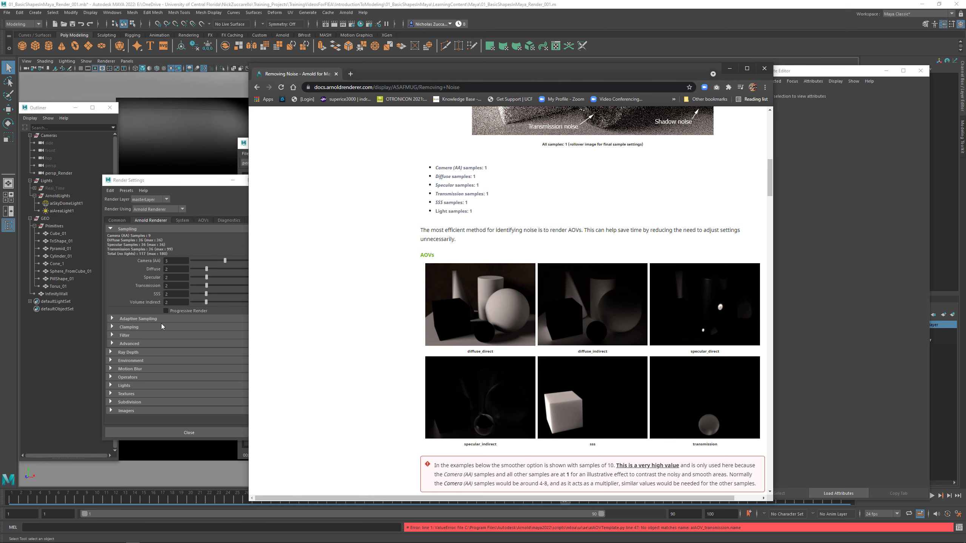
scroll(538, 358, up, 2)
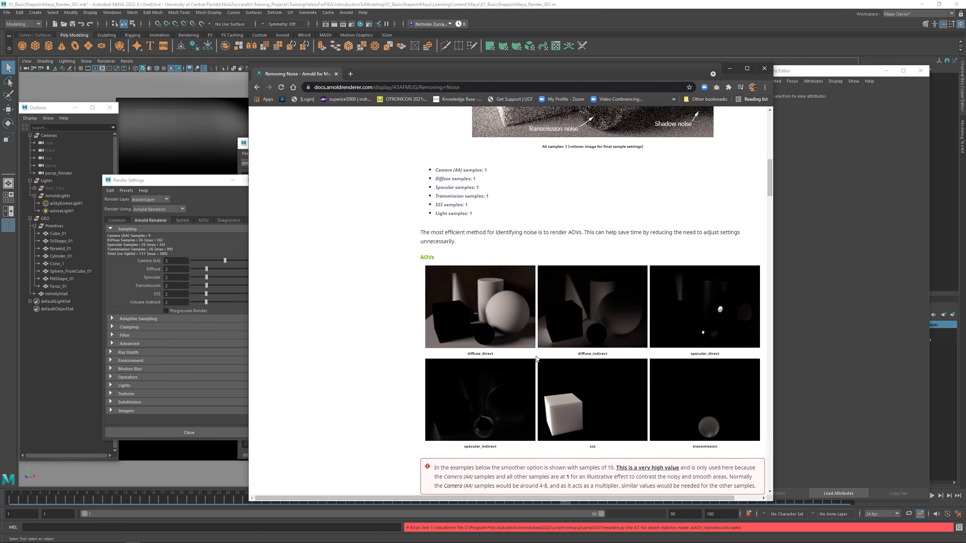
scroll(678, 354, down, 3)
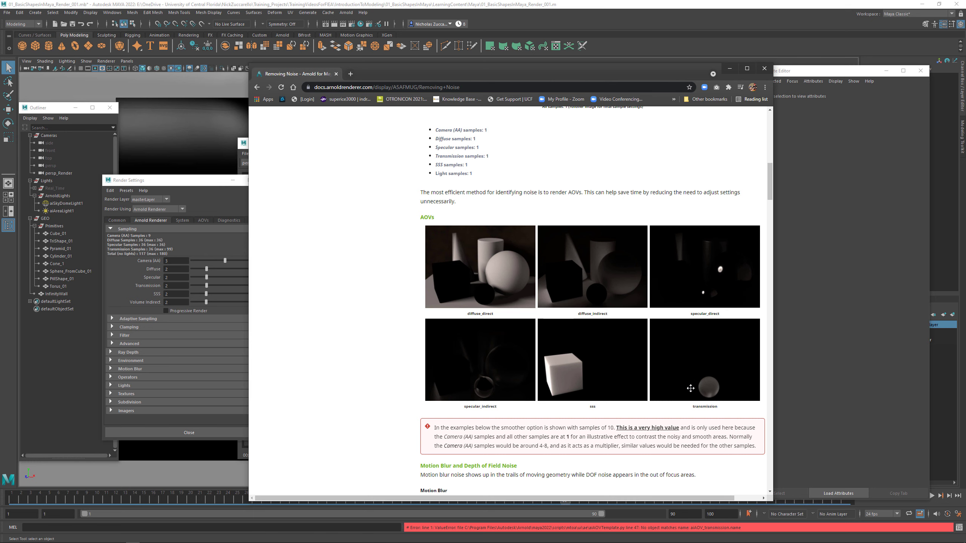
- Read how the Removing Noise page explains motion blur, depth of field, diffuse, specular, transmission and SSS noise and which samples fix each
scroll(632, 420, down, 6)
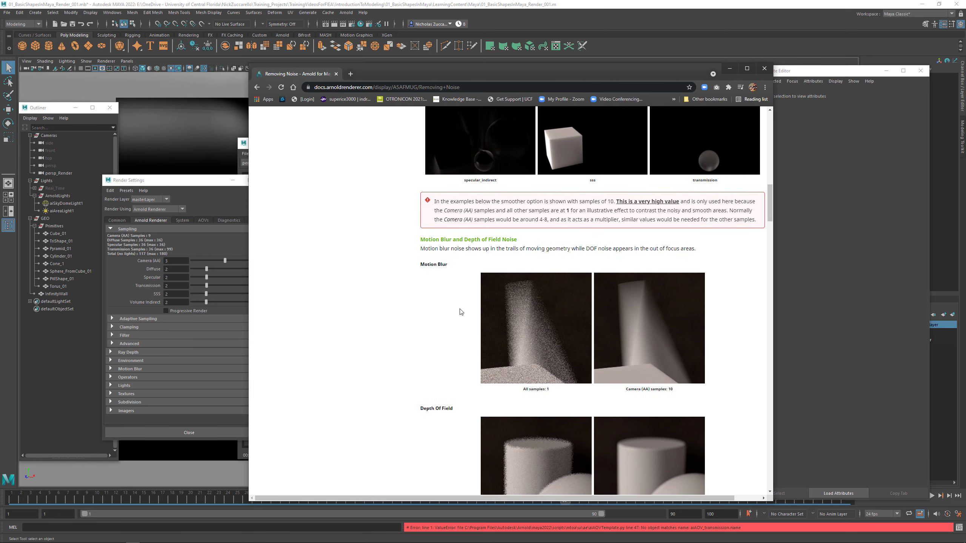
scroll(480, 316, down, 2)
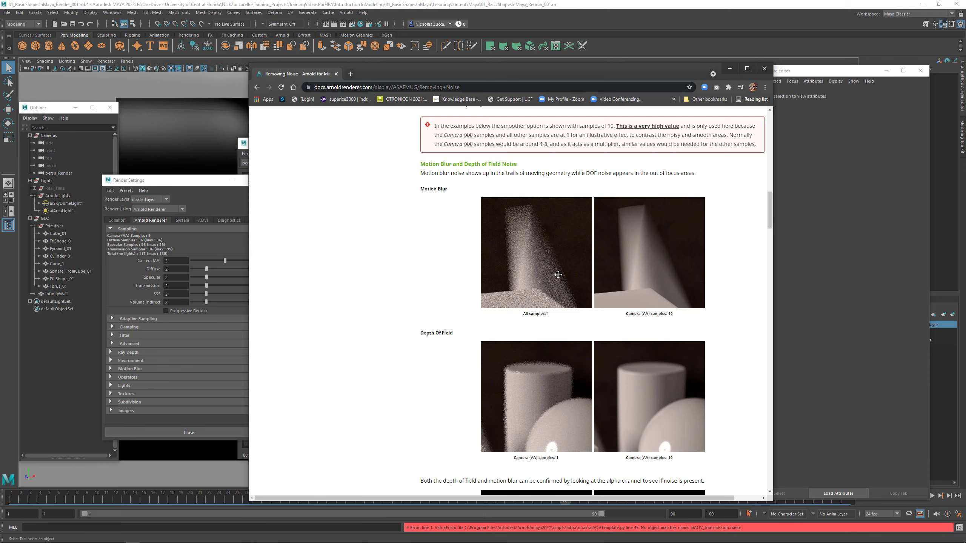
scroll(514, 320, down, 2)
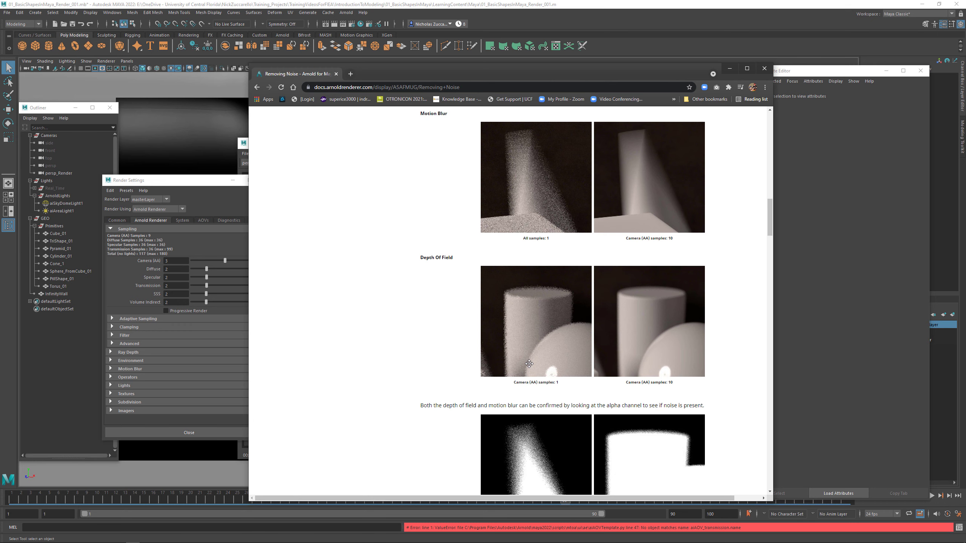
scroll(529, 364, down, 3)
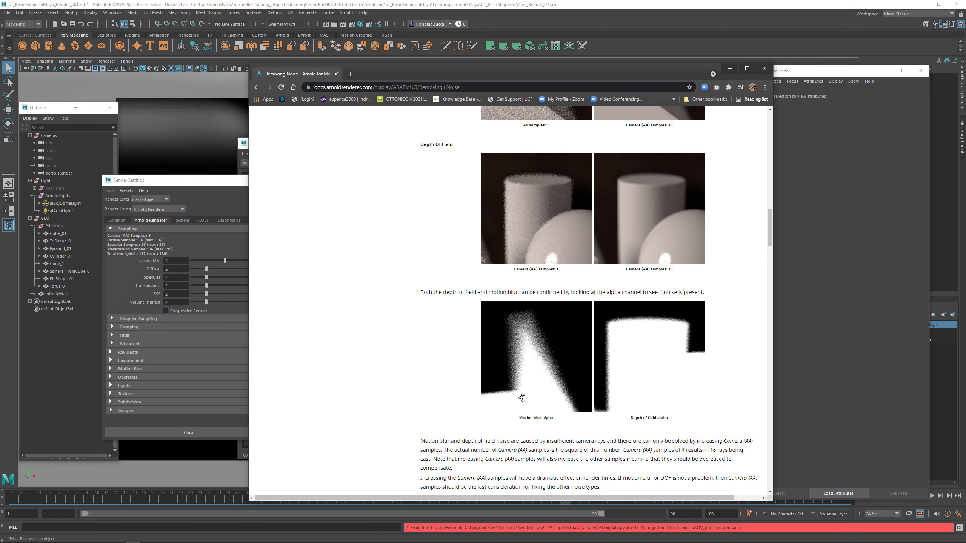
scroll(523, 397, down, 7)
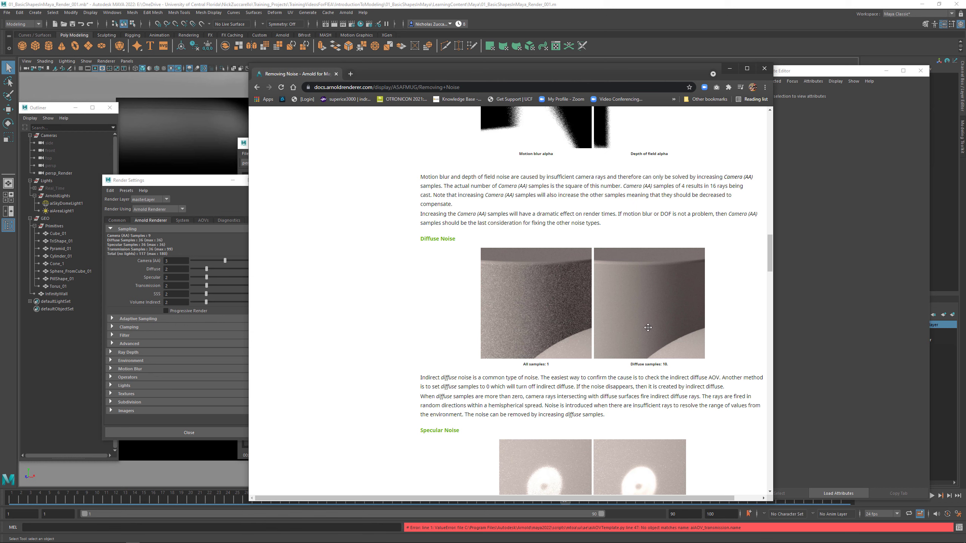
scroll(627, 342, down, 4)
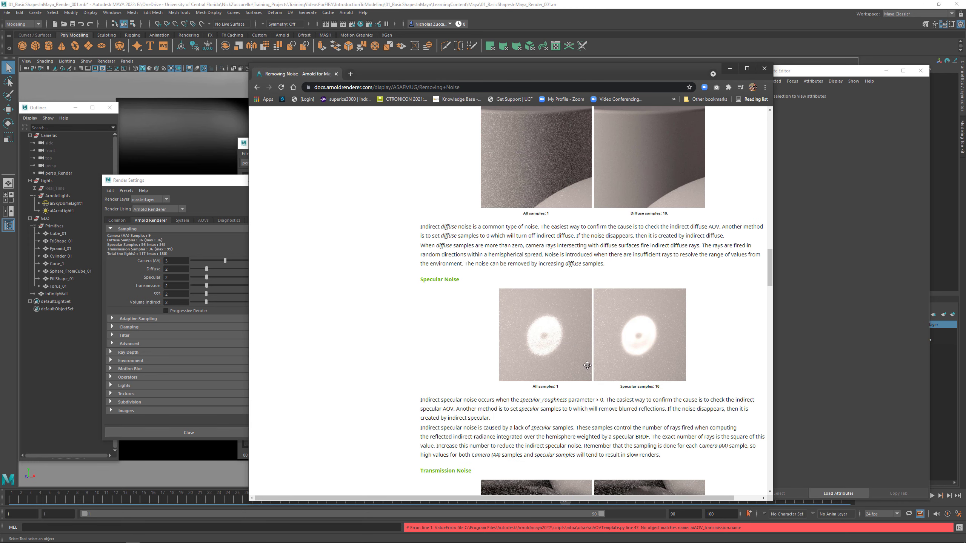
scroll(596, 342, down, 5)
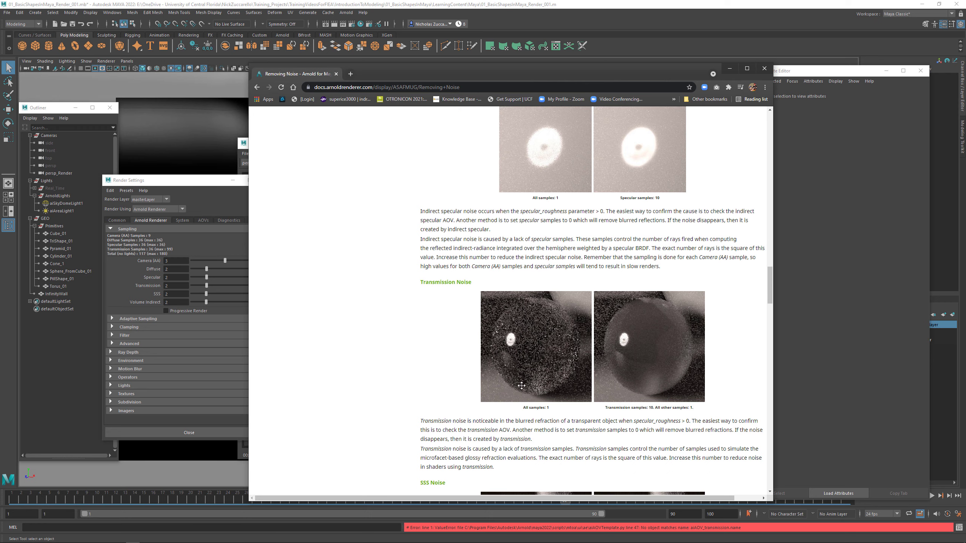
scroll(639, 381, down, 4)
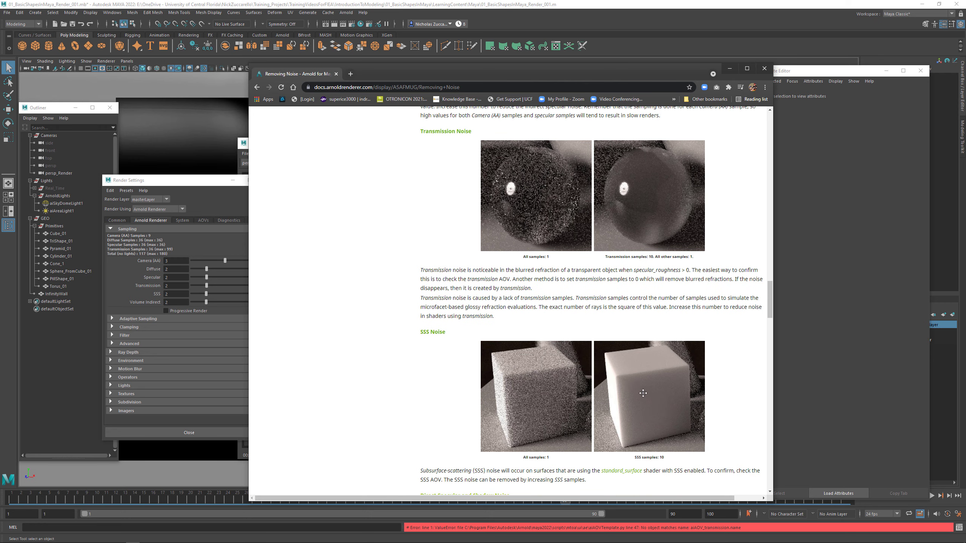
scroll(640, 375, down, 2)
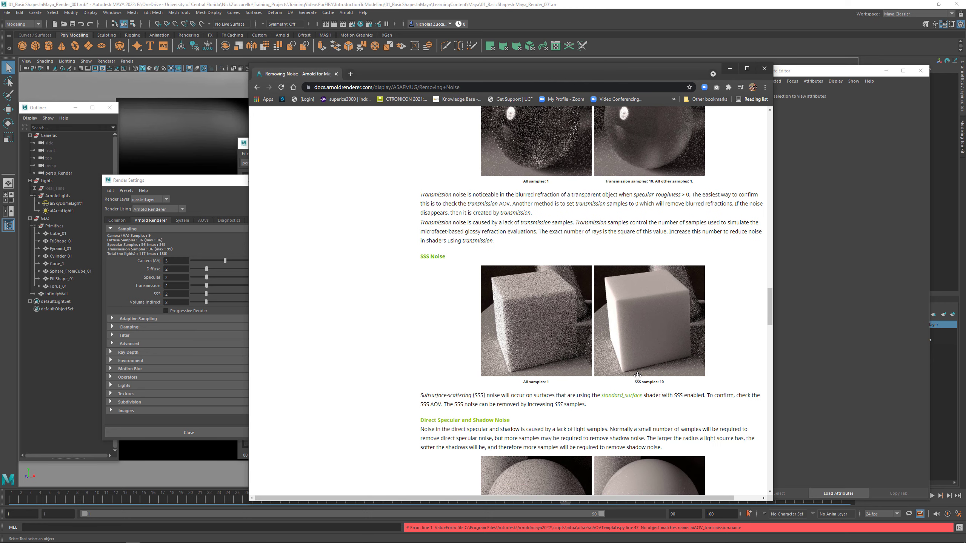
- Read the shadow noise, atmospheric scattering and fireflies sections, then compare the Clean Renders sample settings and the table of samples to adjust
scroll(638, 376, down, 1)
scroll(637, 376, down, 9)
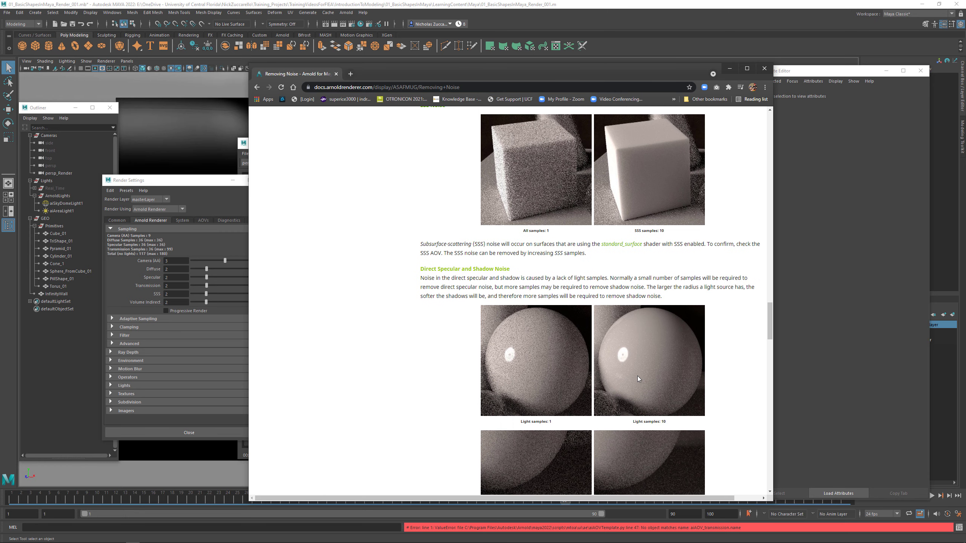
scroll(638, 377, down, 2)
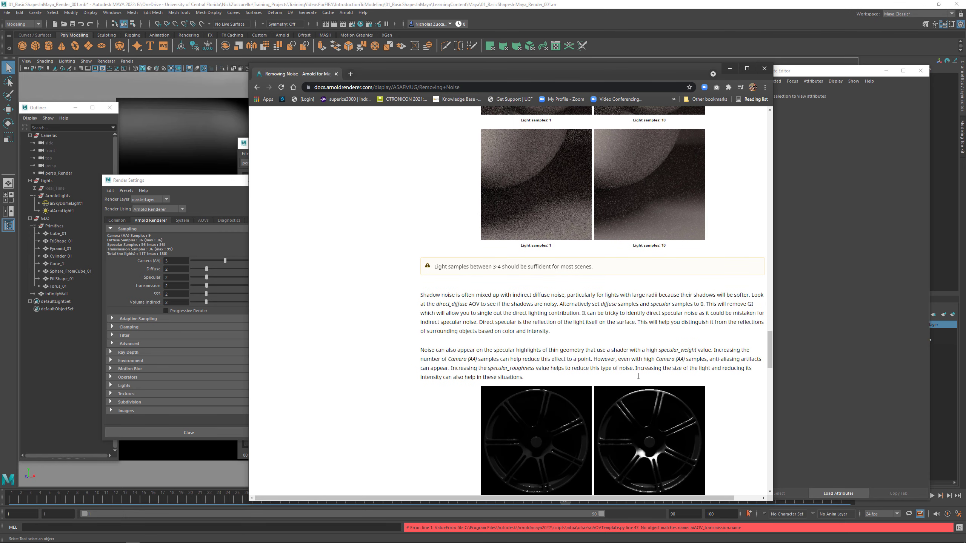
scroll(637, 376, down, 7)
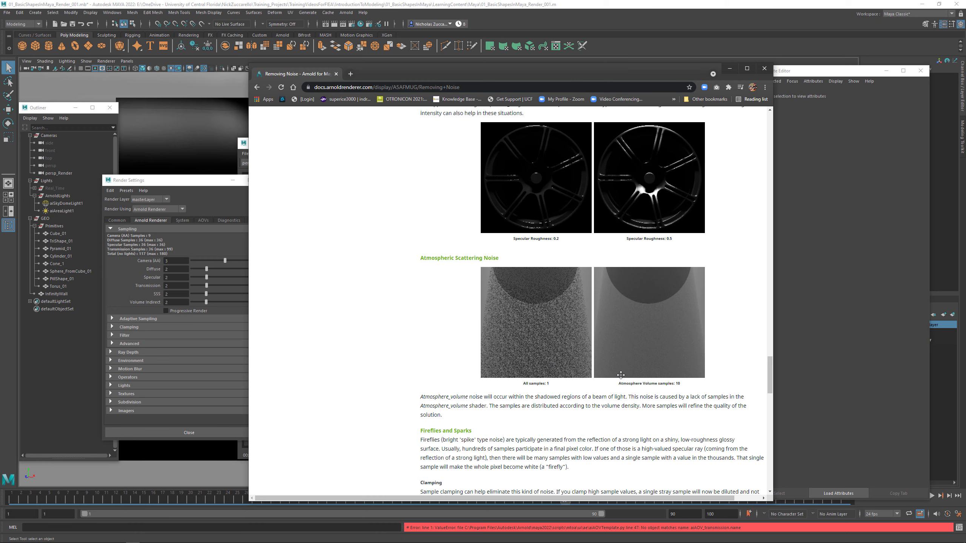
scroll(621, 374, down, 6)
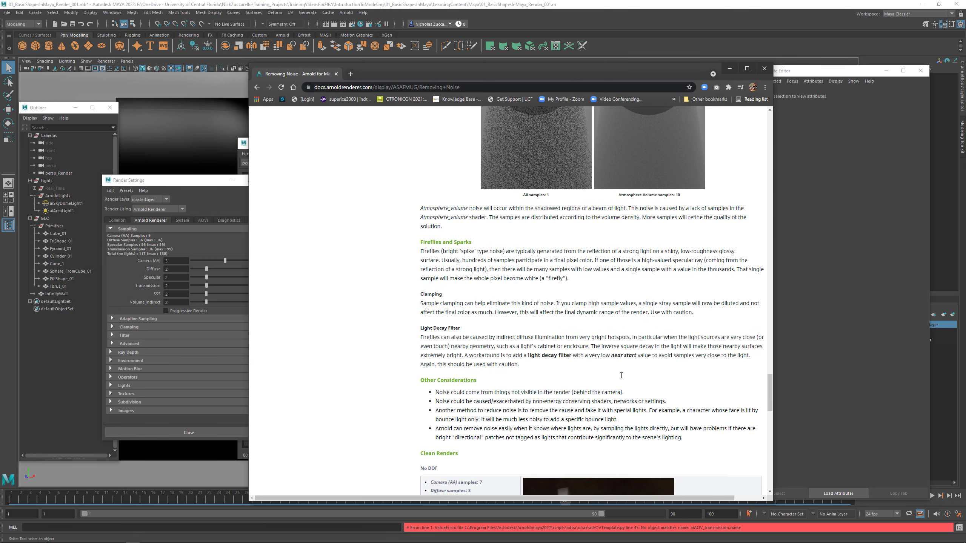
scroll(589, 367, down, 4)
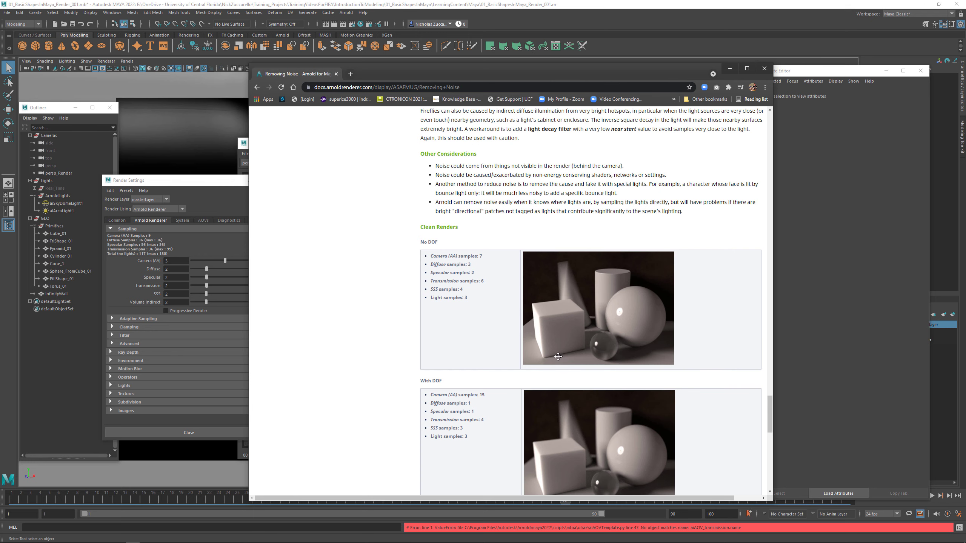
scroll(558, 357, down, 2)
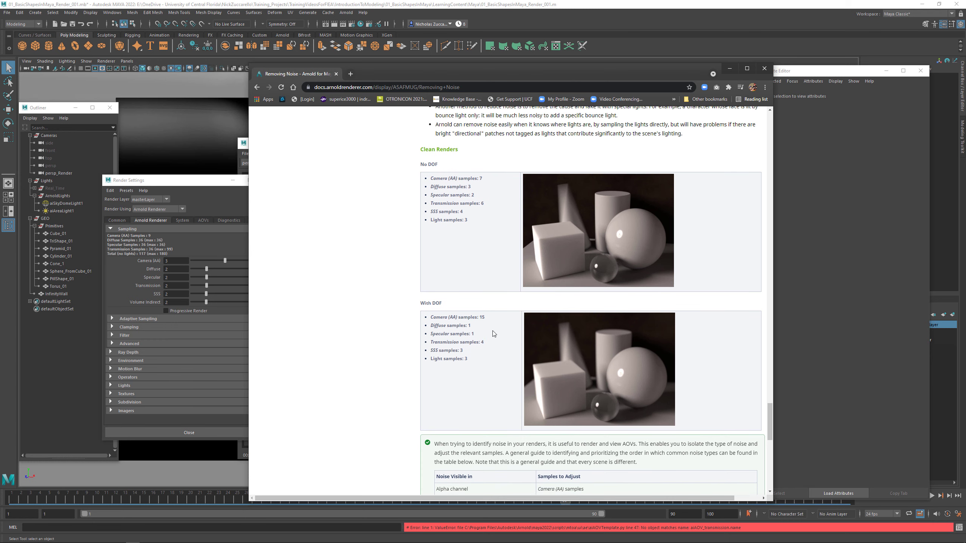
scroll(494, 331, down, 1)
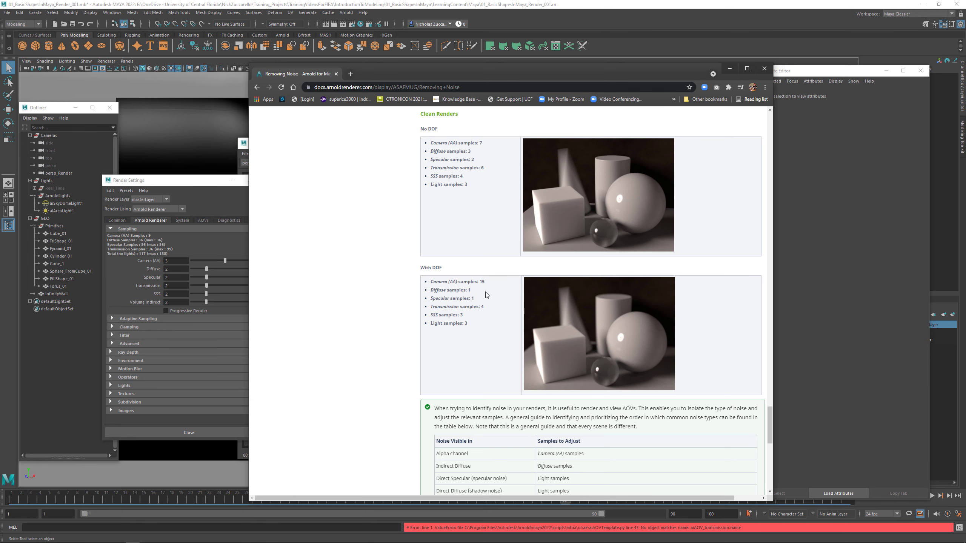
scroll(474, 333, down, 3)
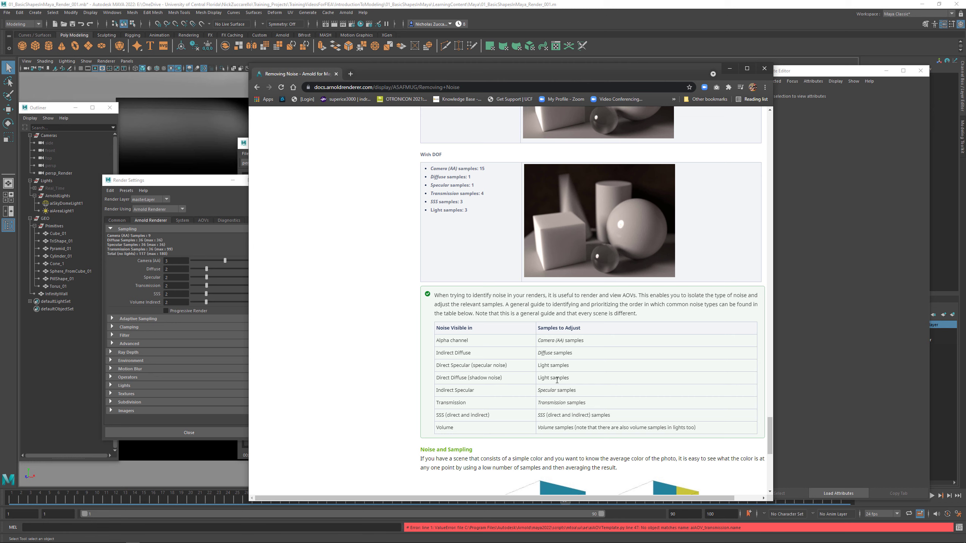
scroll(548, 380, down, 7)
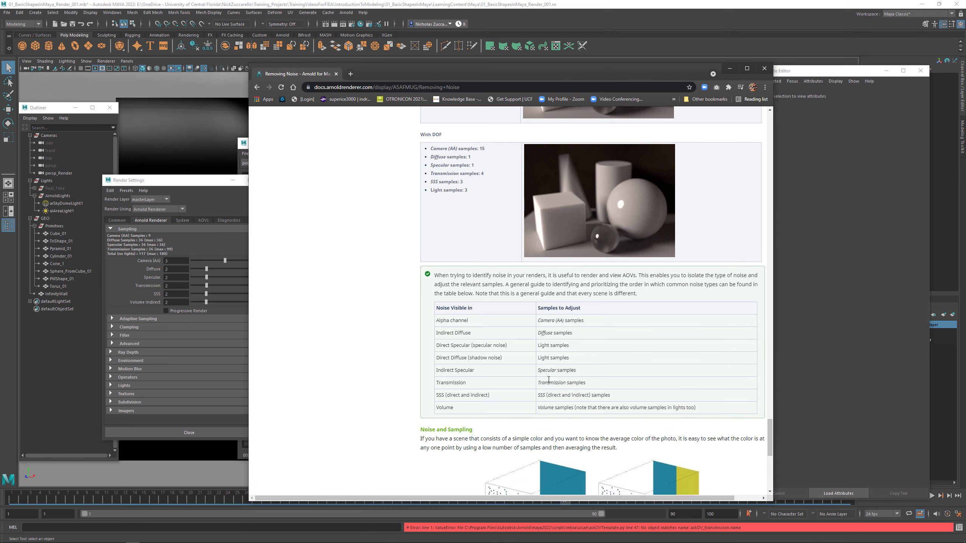
- Skim the Noise and Sampling section, return to the AOV examples, and review the motion blur through transmission noise explanations again
scroll(547, 380, up, 20)
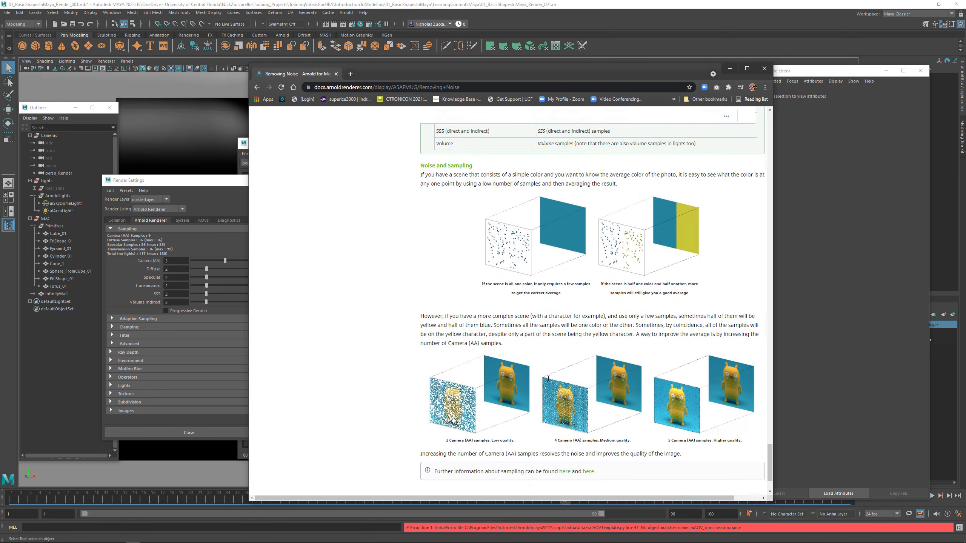
scroll(548, 377, up, 20)
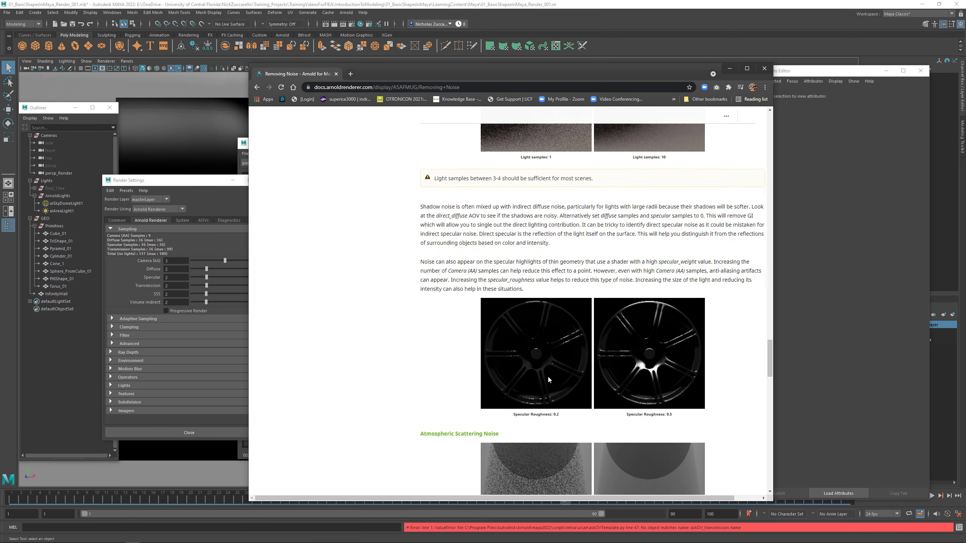
scroll(548, 375, up, 20)
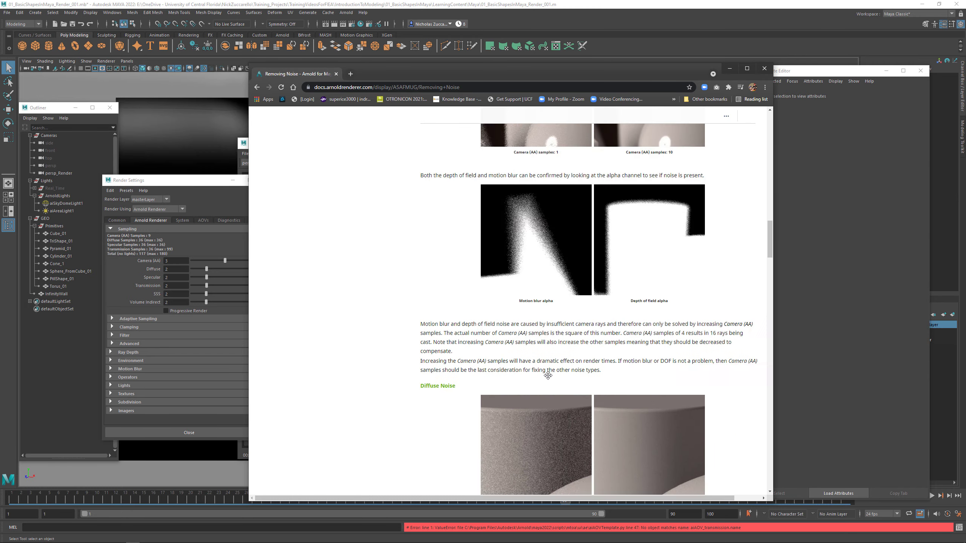
scroll(547, 375, up, 5)
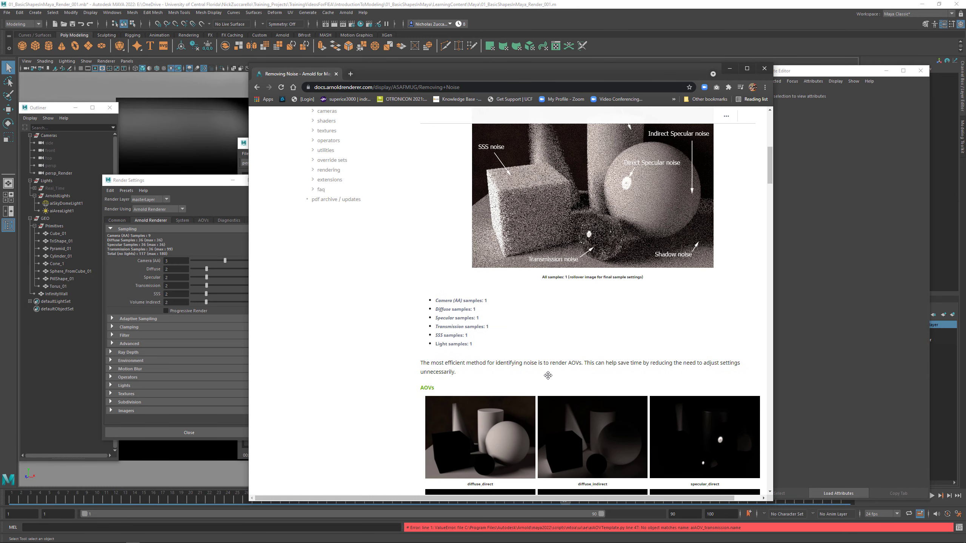
scroll(547, 376, down, 10)
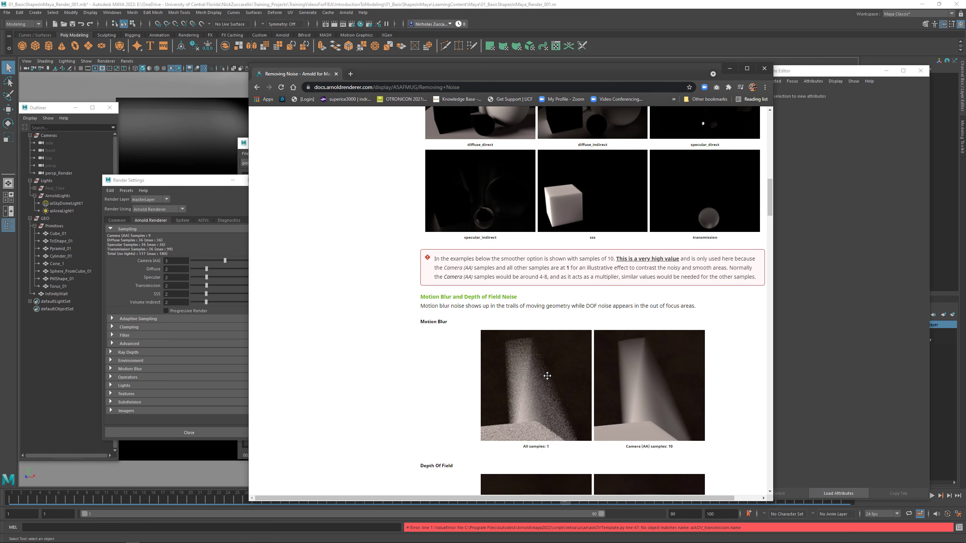
scroll(547, 376, down, 10)
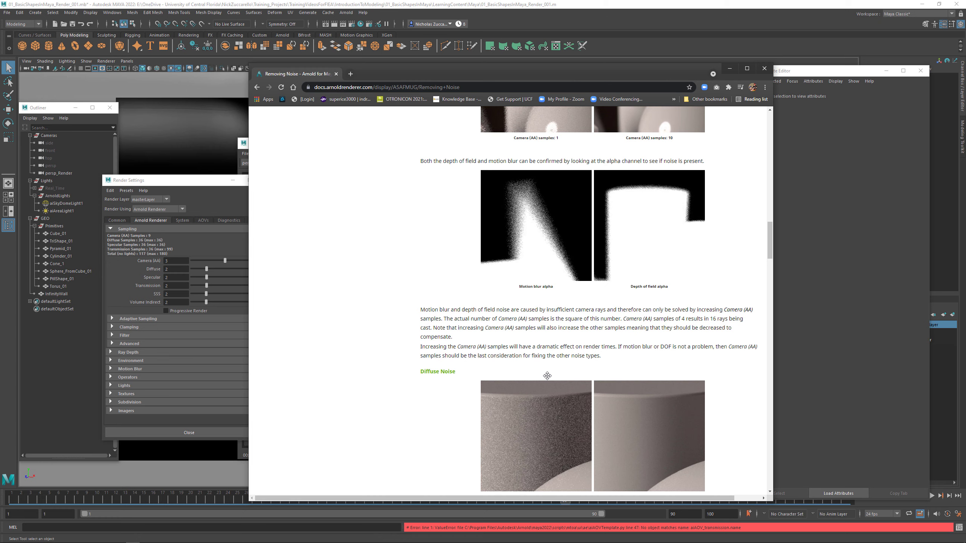
scroll(547, 378, down, 9)
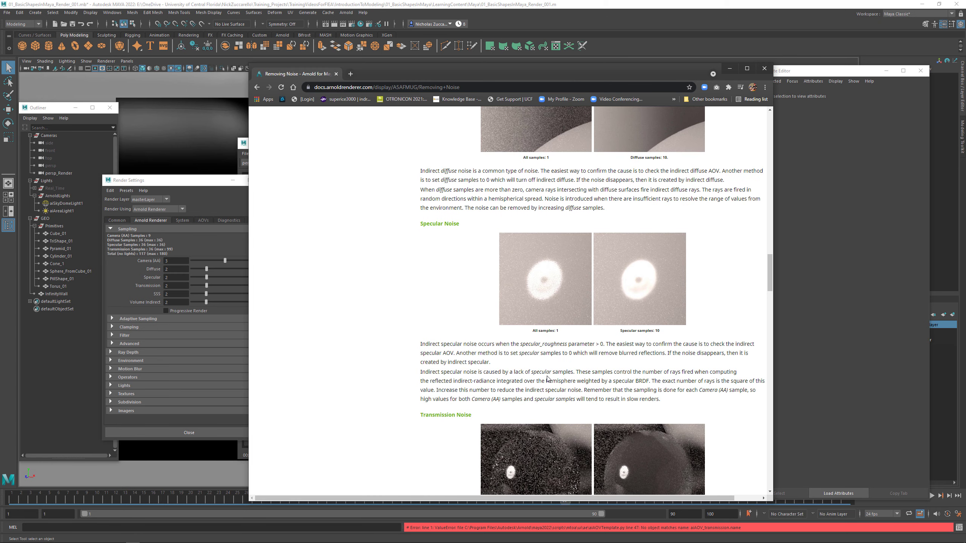
scroll(547, 379, down, 4)
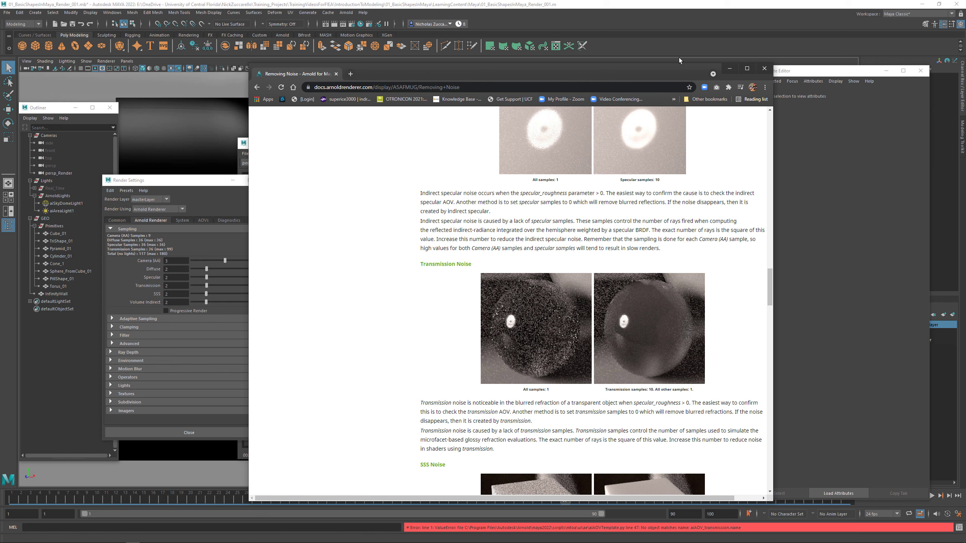
- Switch back to Maya, move the Arnold RenderView clear of the render settings, and add diffuse_direct to the active AOVs
click(729, 70)
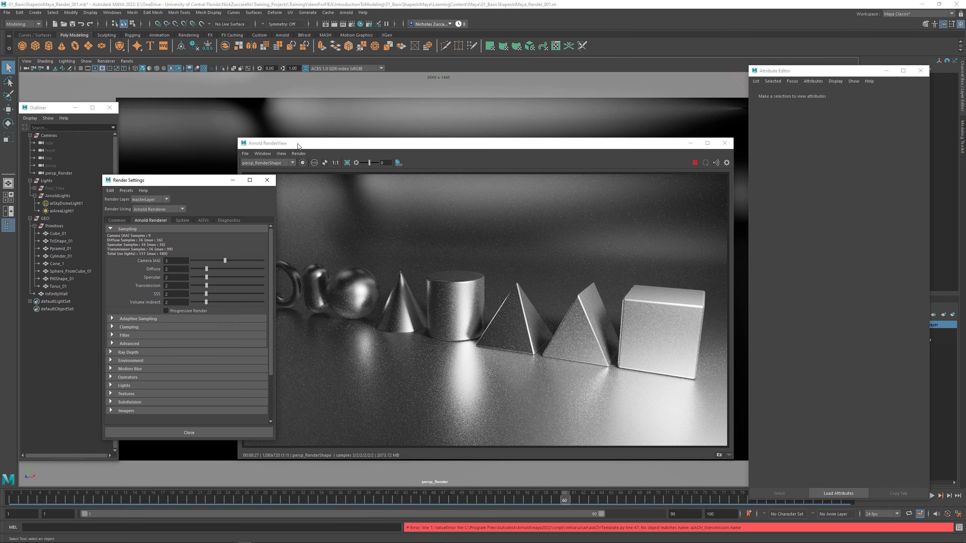
drag(299, 145, 343, 146)
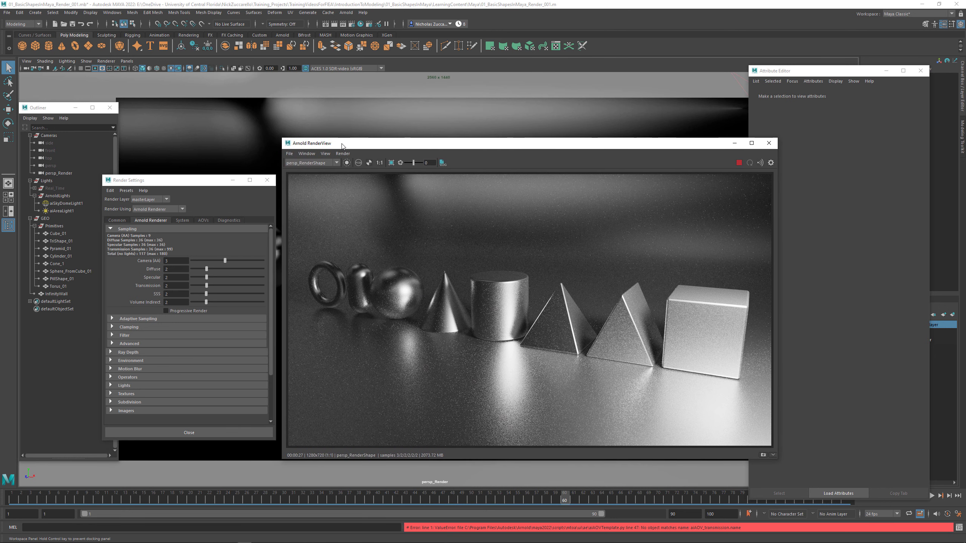
click(203, 220)
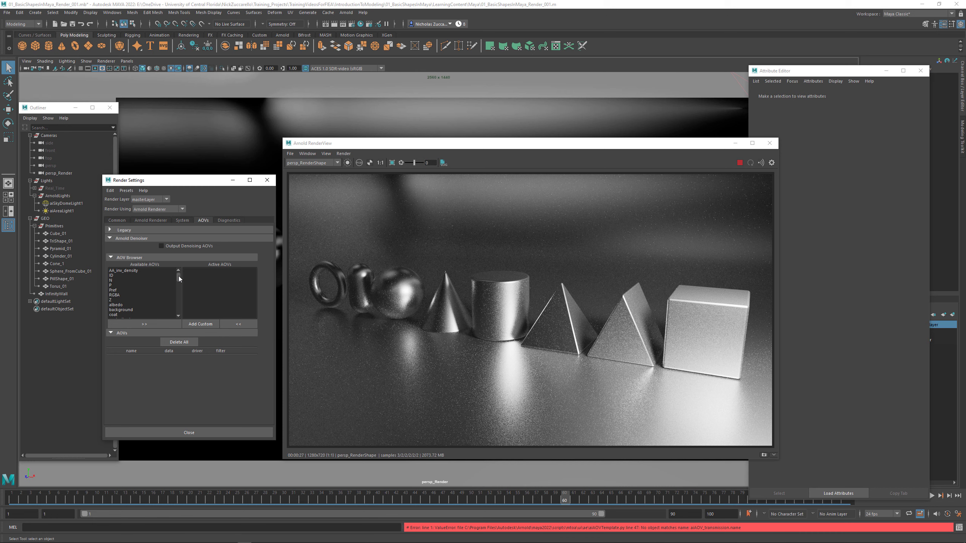
drag(178, 276, 178, 281)
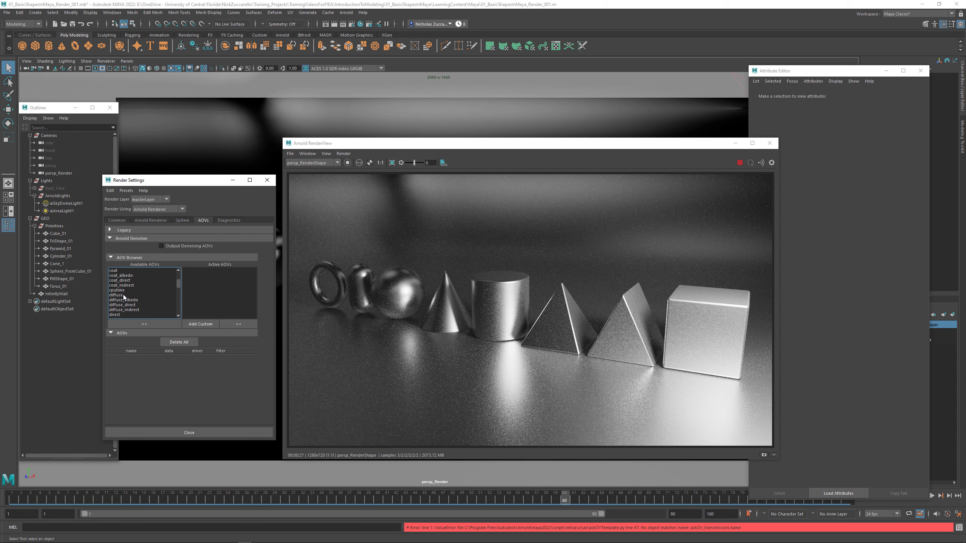
click(130, 306)
click(151, 322)
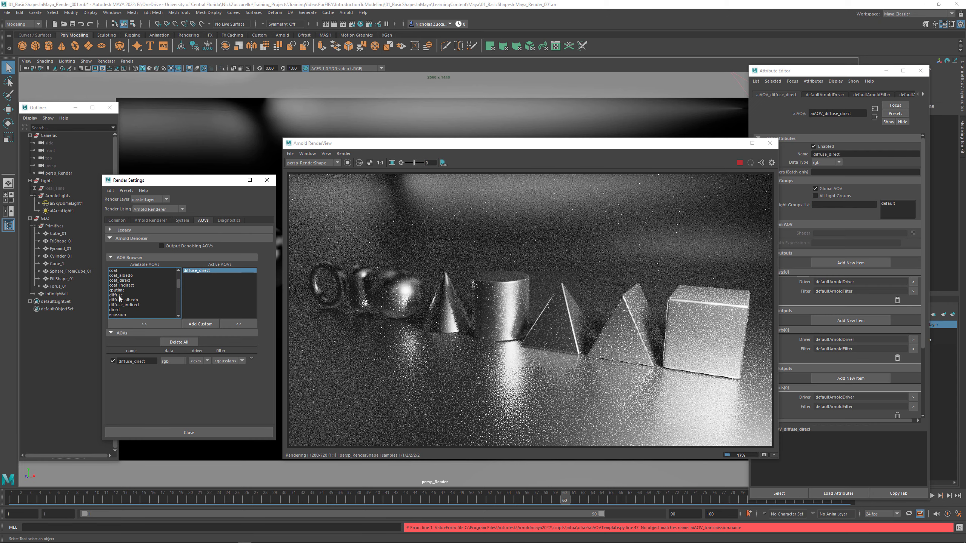
- Add specular_direct, specular_indirect and sss to the active AOVs in the render settings
scroll(136, 309, down, 1)
scroll(136, 308, down, 4)
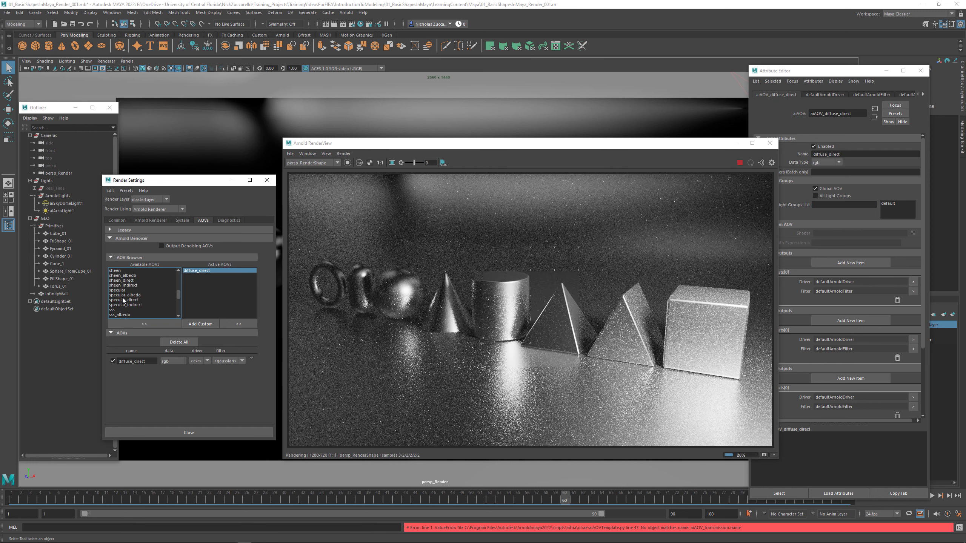
click(127, 301)
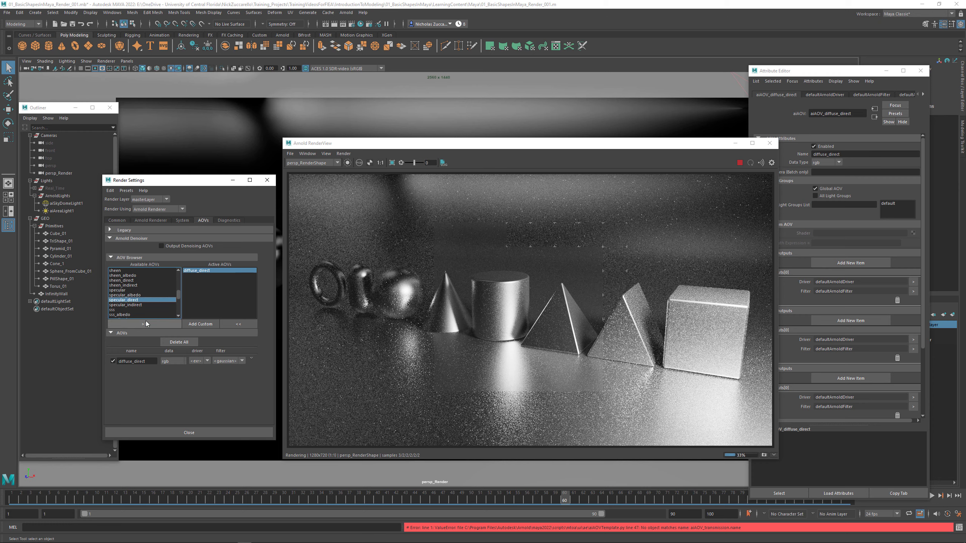
click(144, 324)
click(133, 301)
click(145, 324)
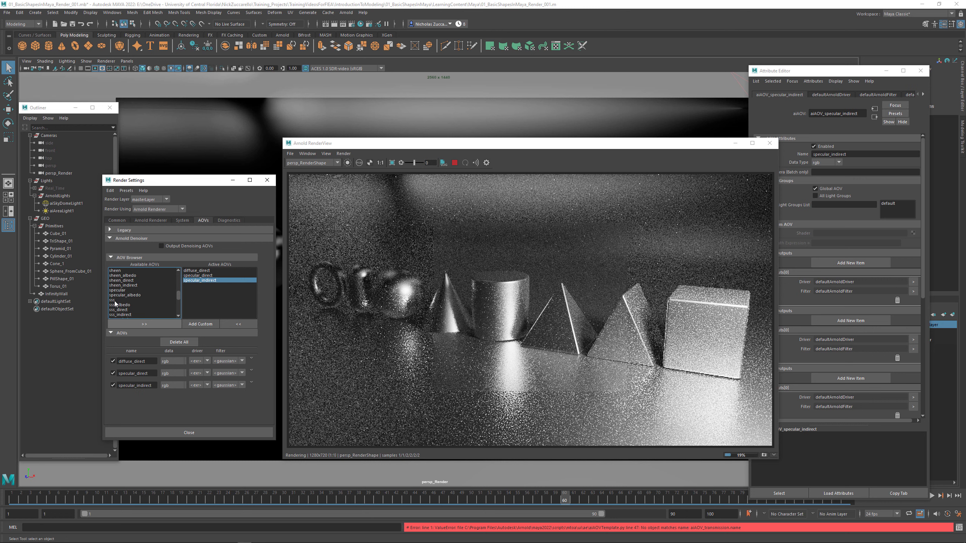
click(115, 300)
click(143, 324)
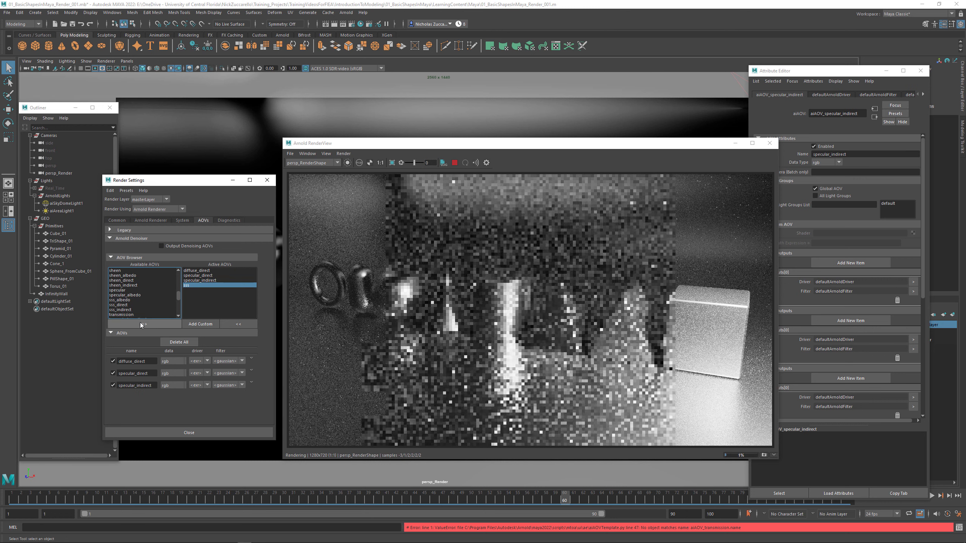
- Add transmission and volume_direct to the active AOVs in the render settings
click(129, 314)
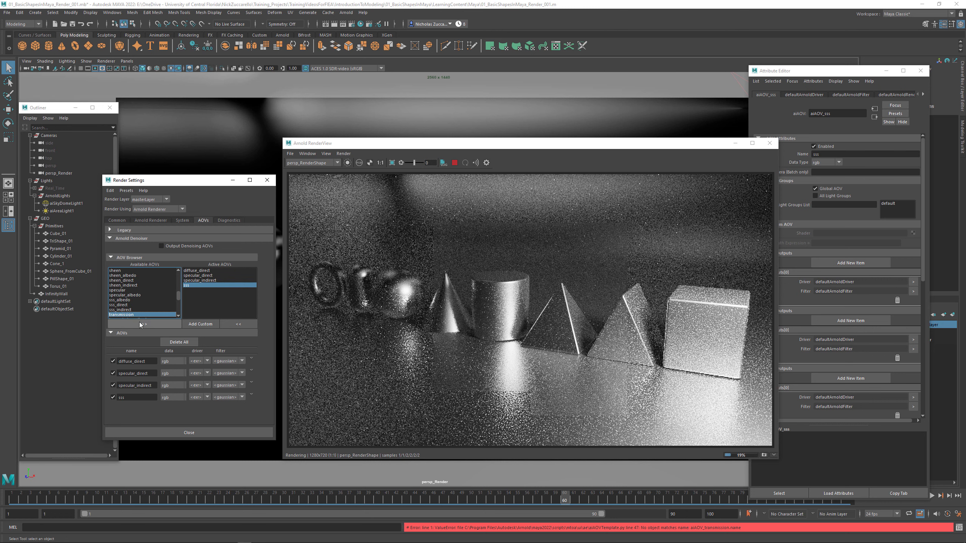
click(139, 322)
scroll(137, 316, down, 3)
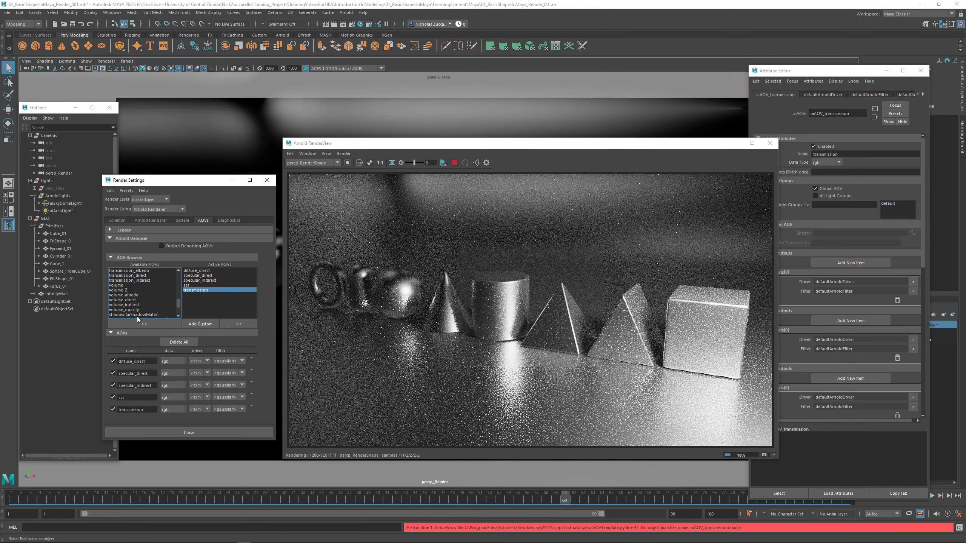
click(126, 301)
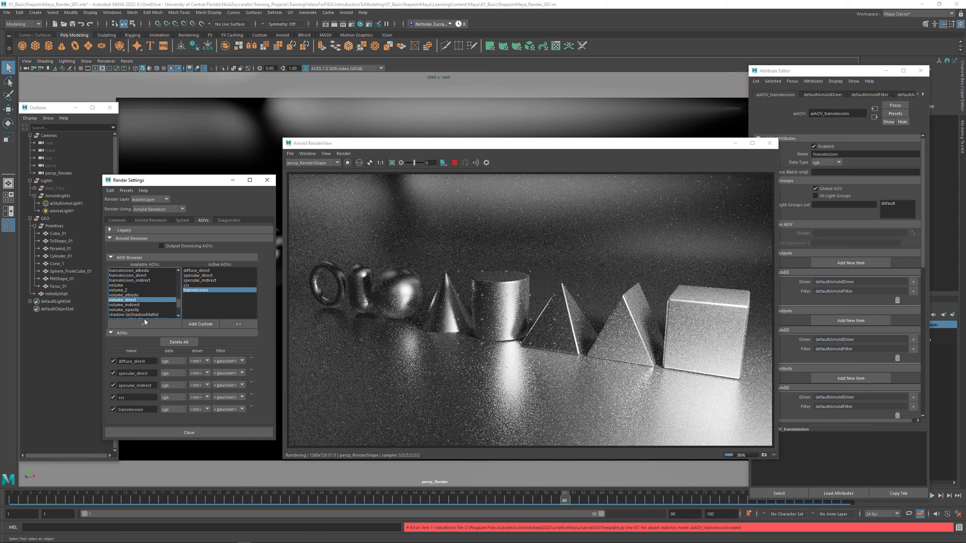
click(144, 324)
- Add volume_indirect to the active AOVs and remove volume_direct from them
click(151, 220)
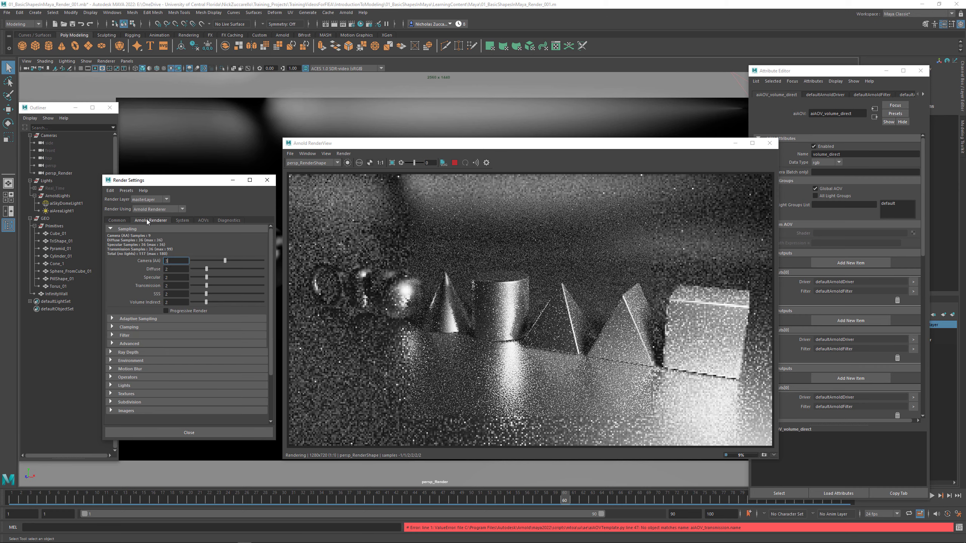
click(183, 221)
click(199, 221)
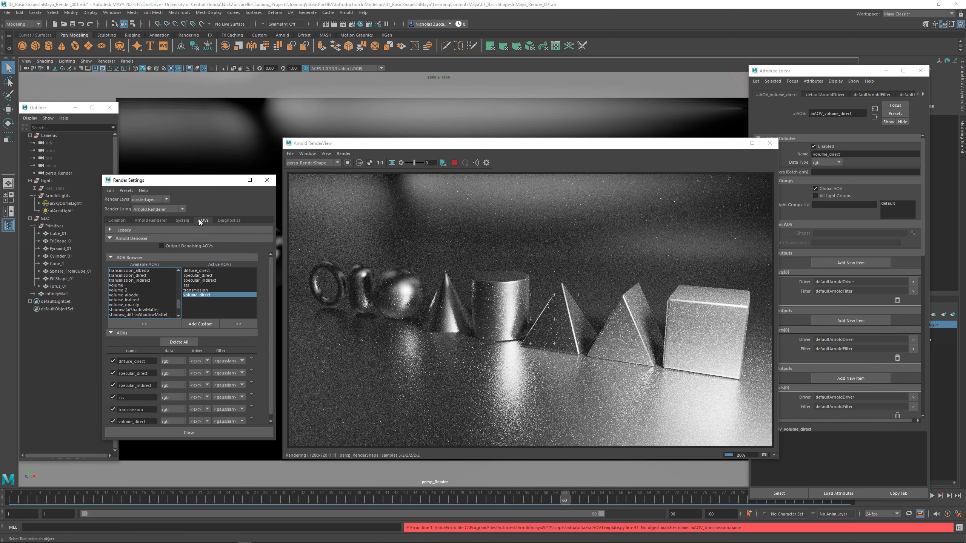
click(133, 300)
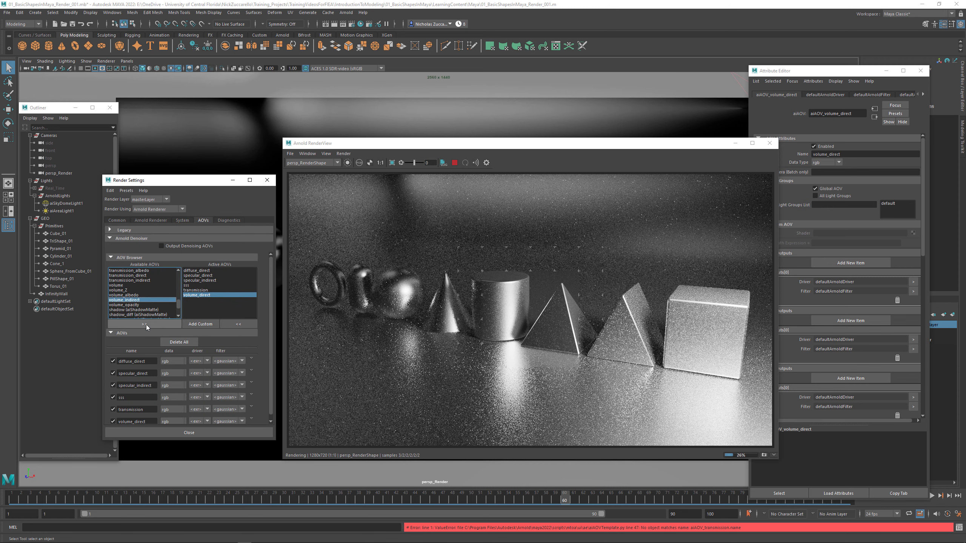
click(145, 324)
click(204, 296)
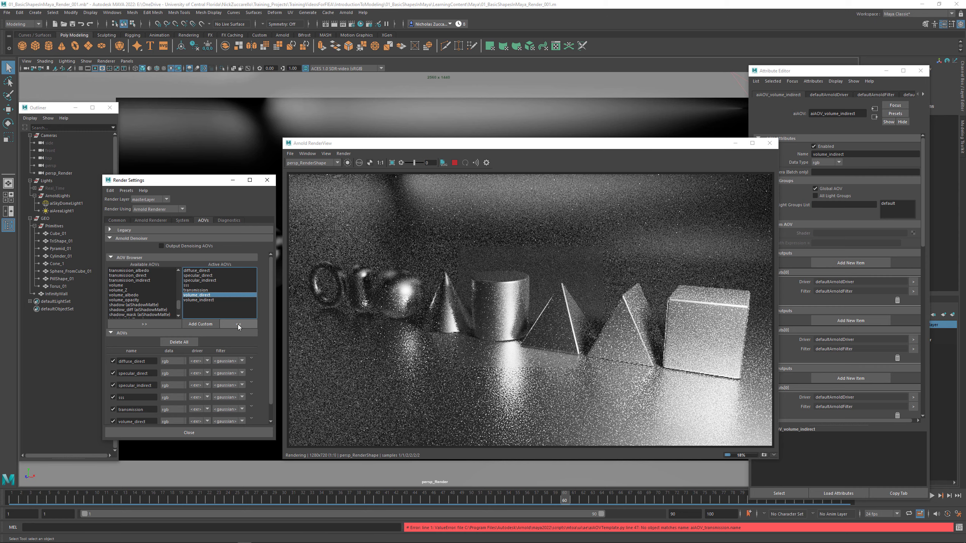
click(225, 325)
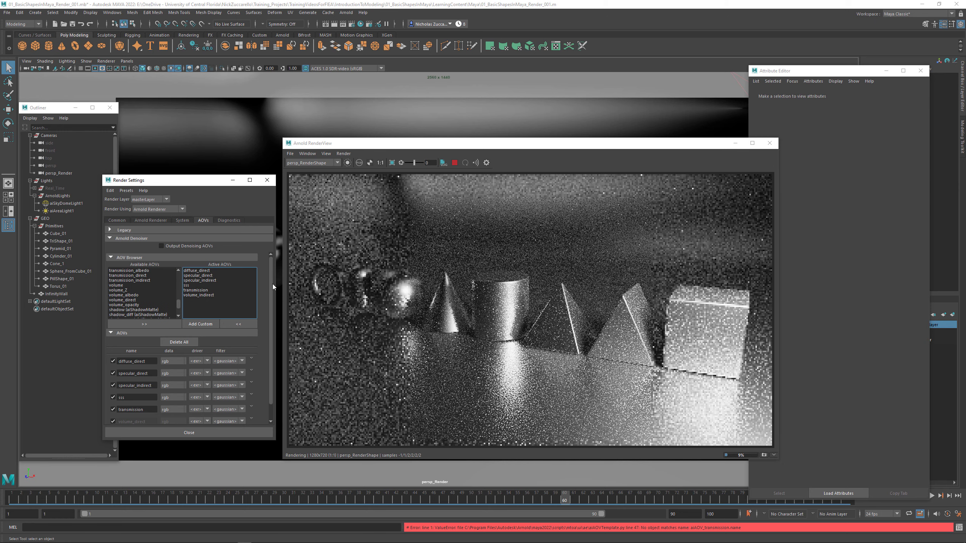
- Display the diffuse_direct AOV in the Arnold RenderView, then show the cube's aiStandardSurface1 material attributes
click(326, 154)
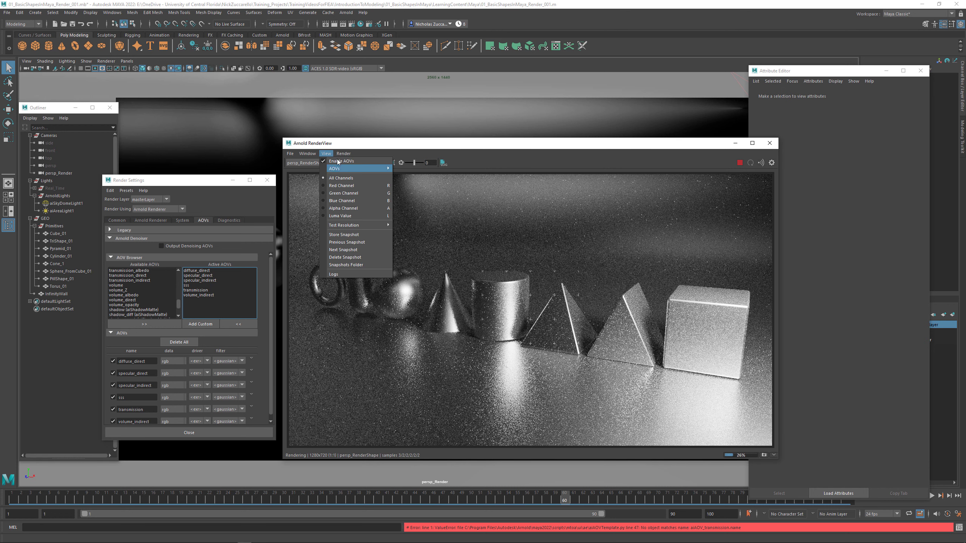
mouse_move(339, 171)
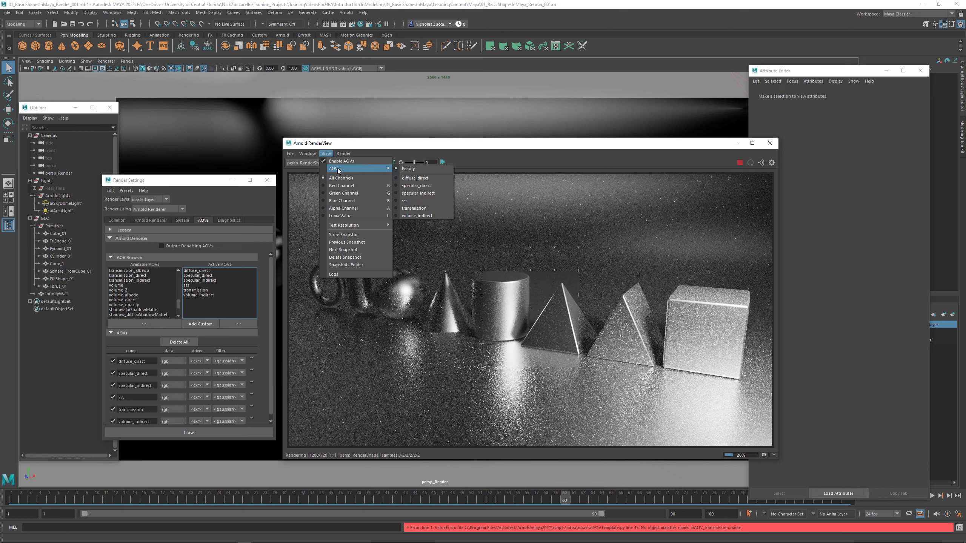
click(415, 178)
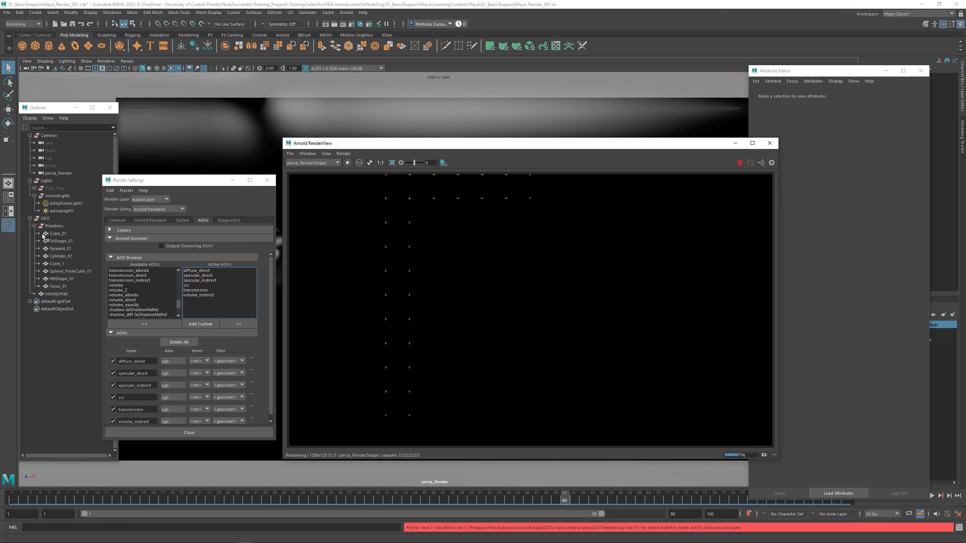
click(56, 234)
click(55, 234)
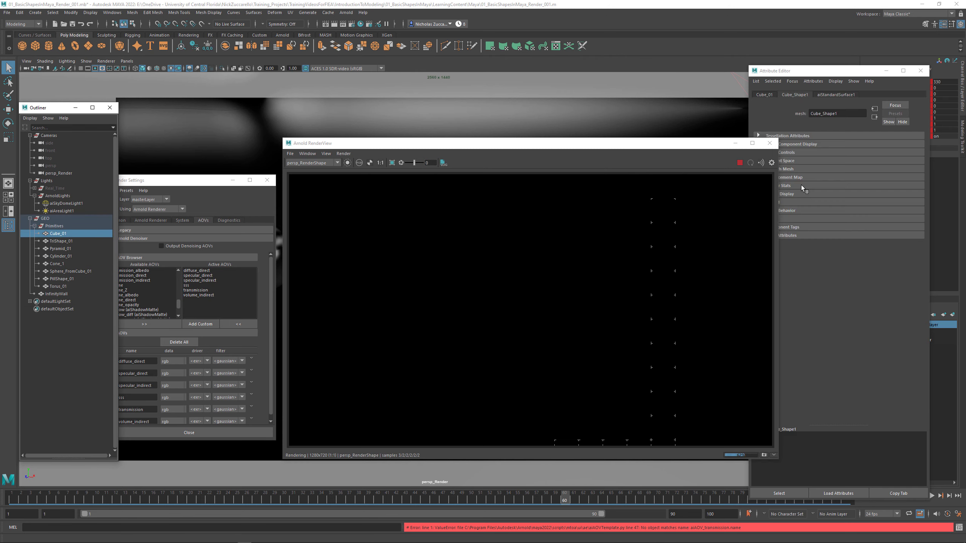
click(842, 95)
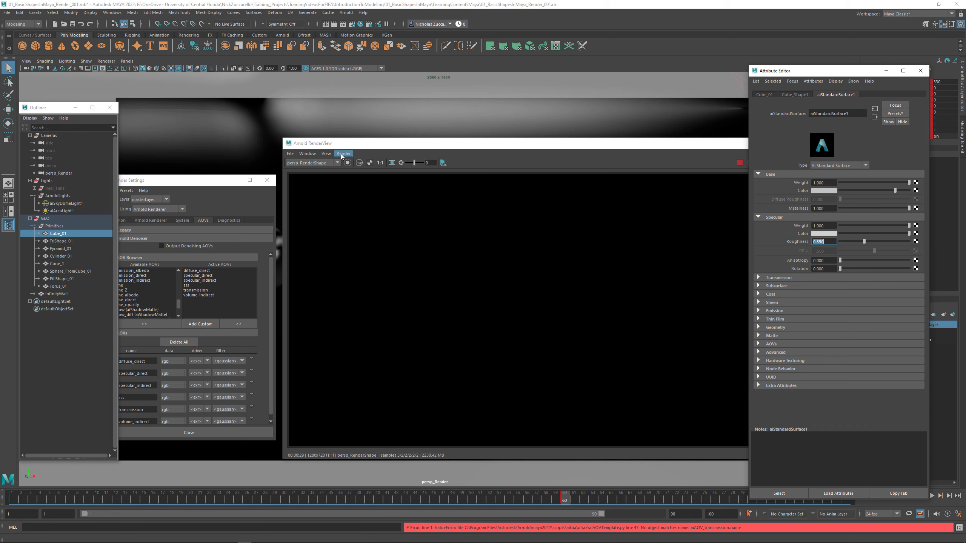
- Display the specular_direct AOV and then the specular_indirect AOV to compare their noise
click(326, 153)
mouse_move(346, 168)
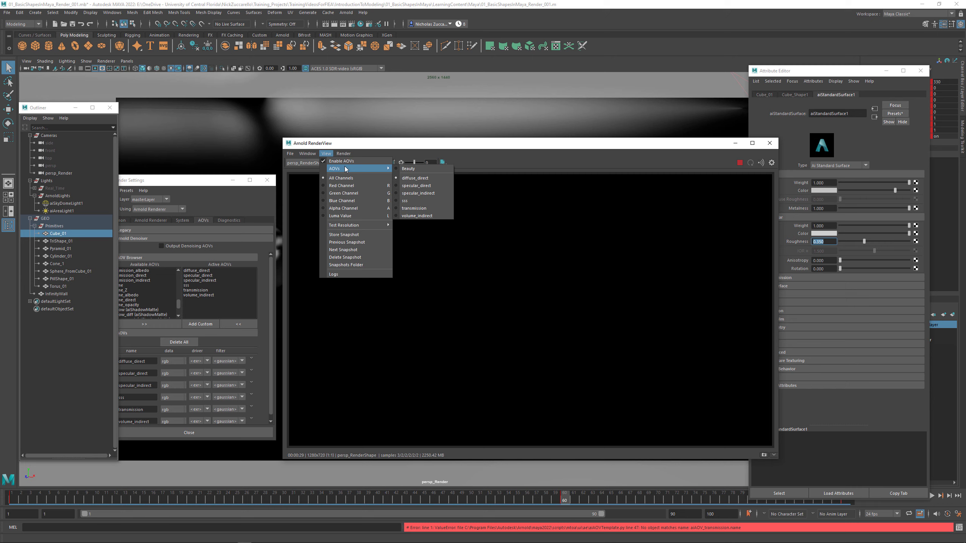
click(428, 187)
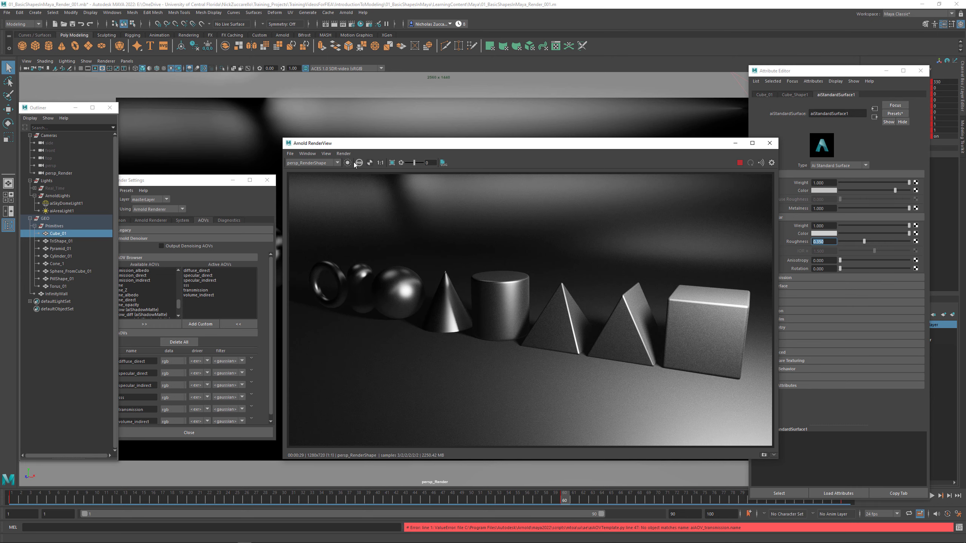
click(326, 153)
mouse_move(334, 169)
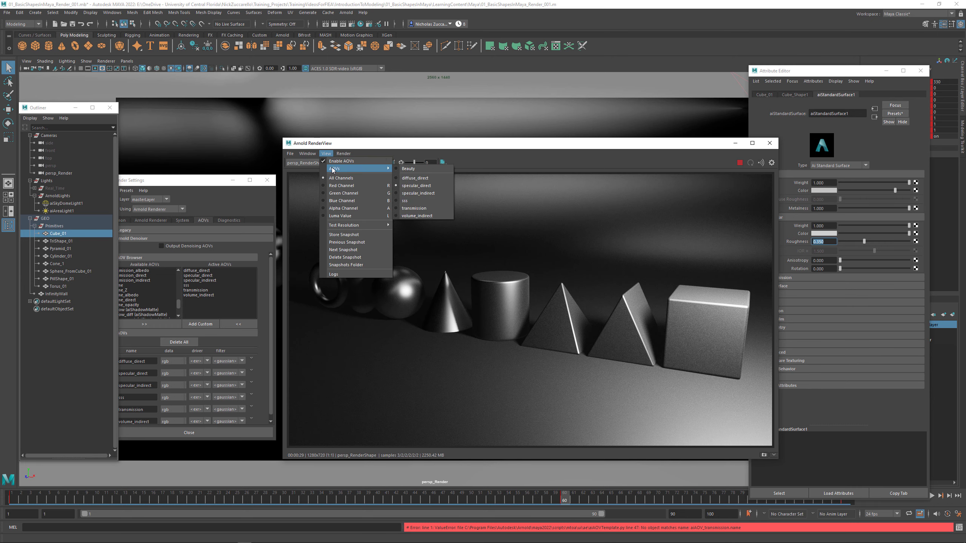
click(428, 192)
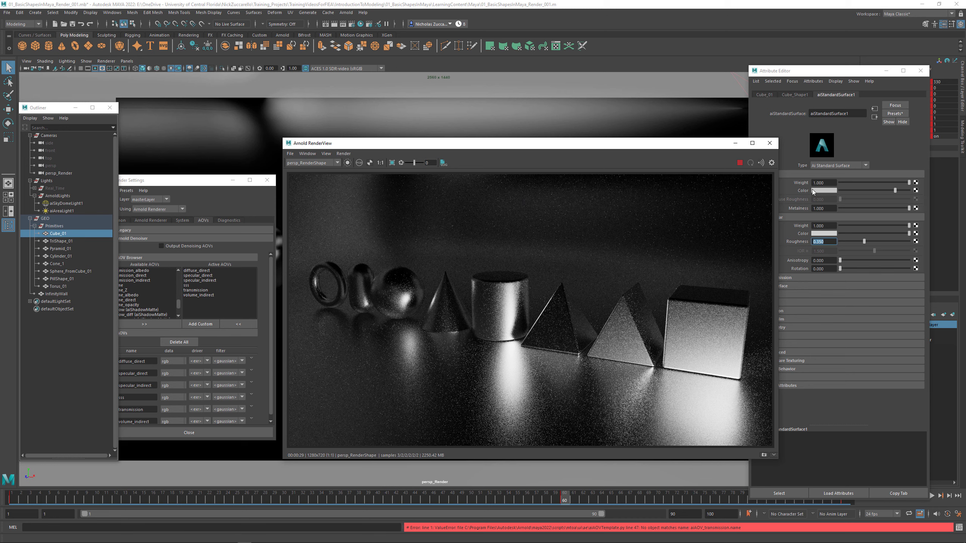
- Lower the metalness of the cylinder's material to 0.956 and display the diffuse_direct AOV
click(521, 307)
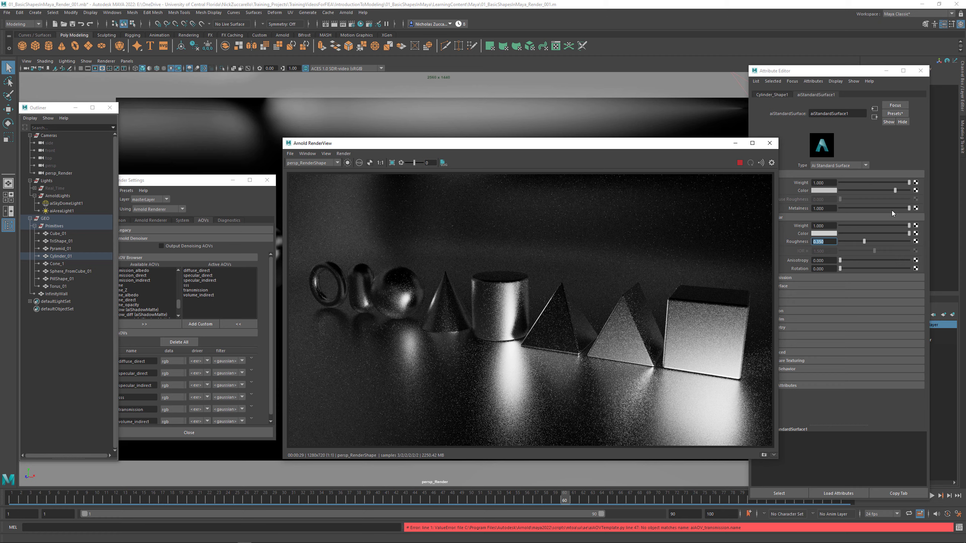
drag(909, 208, 905, 209)
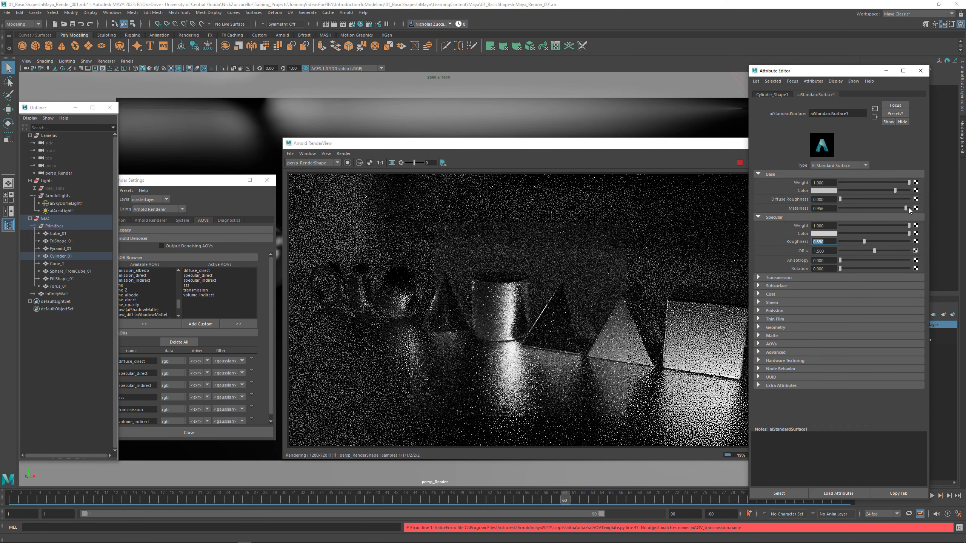
click(326, 153)
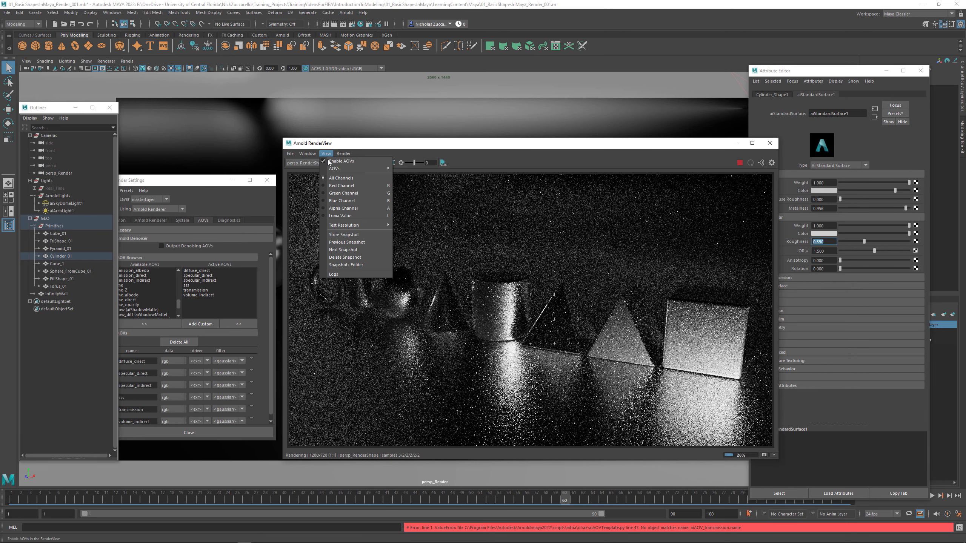
mouse_move(332, 168)
click(425, 178)
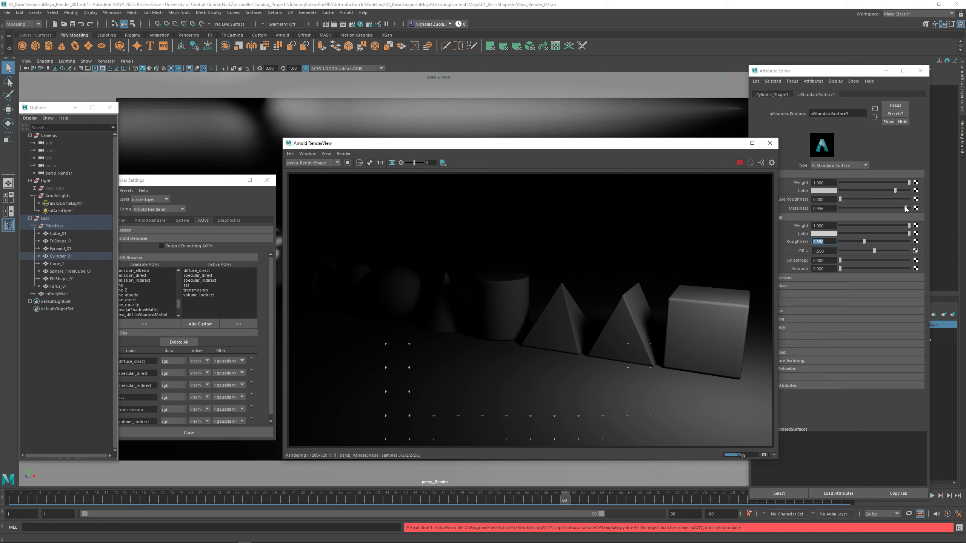
- Restore the material's metalness to 1 and display the specular_indirect AOV again
drag(906, 209, 917, 210)
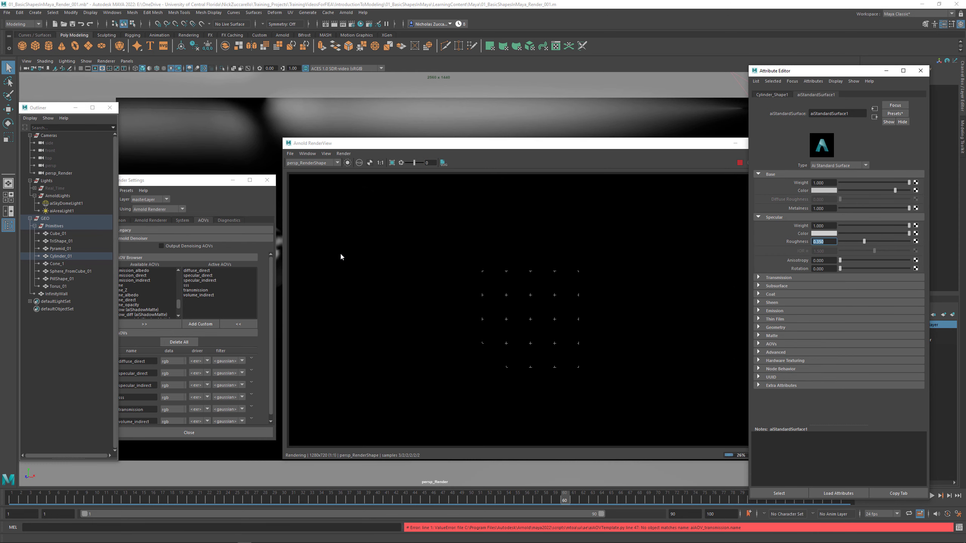
click(326, 154)
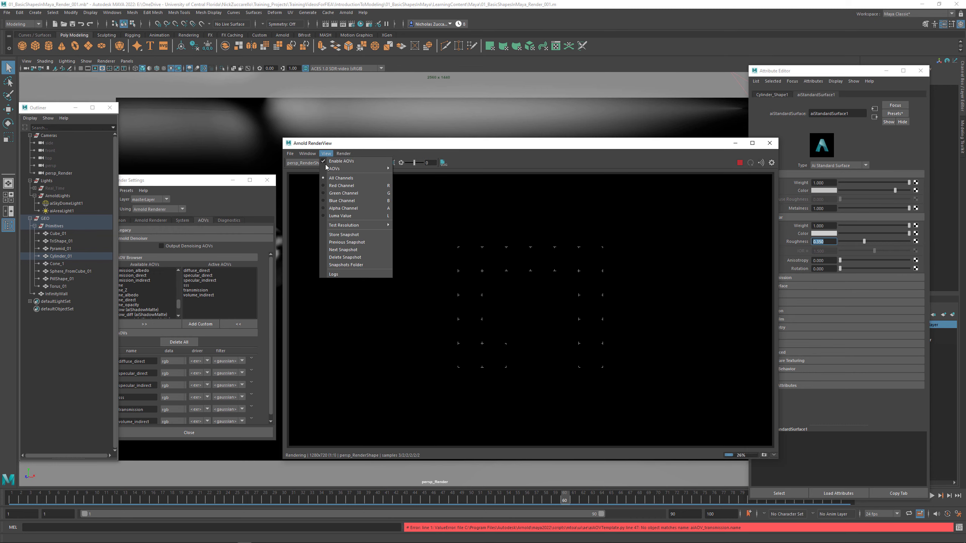
mouse_move(342, 168)
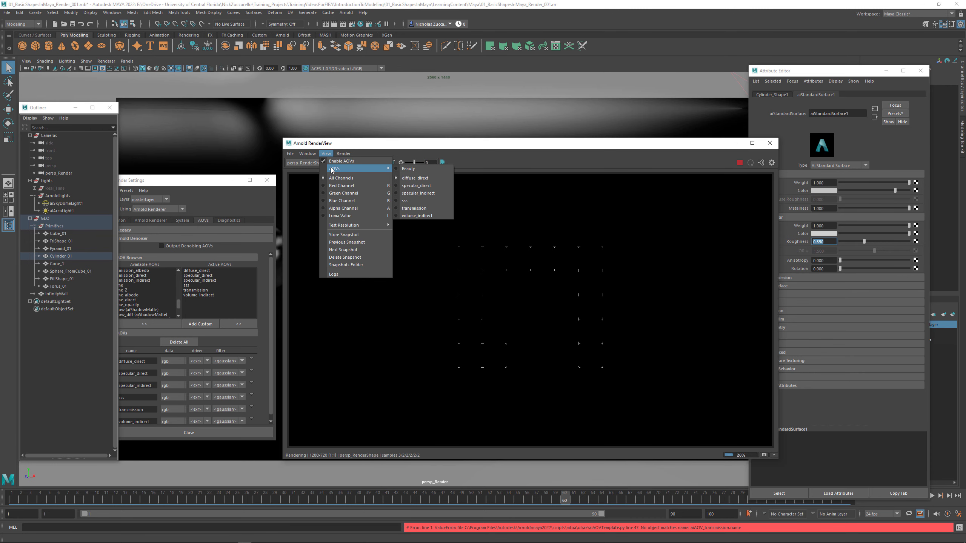
click(436, 192)
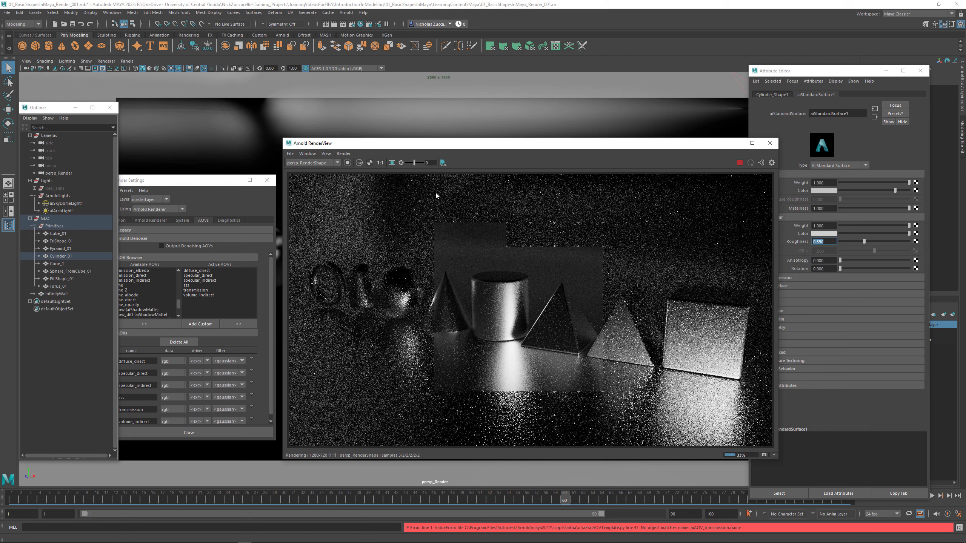
- Set the Specular samples to 4 in the Arnold Renderer sampling settings
click(192, 185)
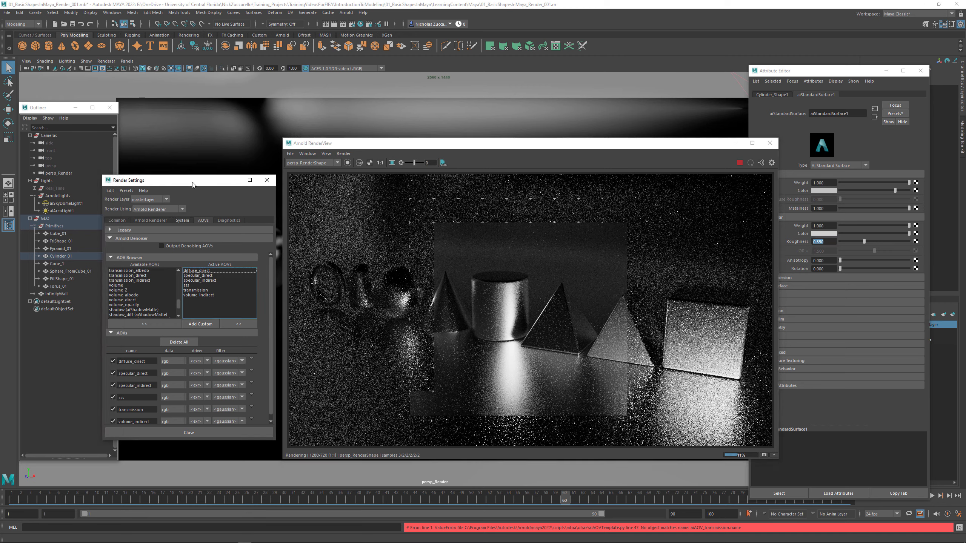
click(151, 220)
double_click(177, 277)
text(4)
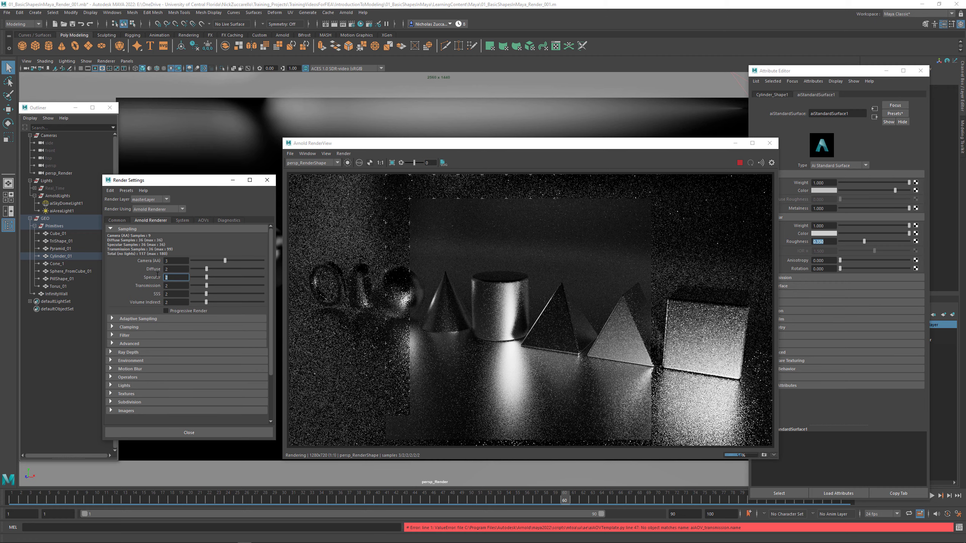
key(Return)
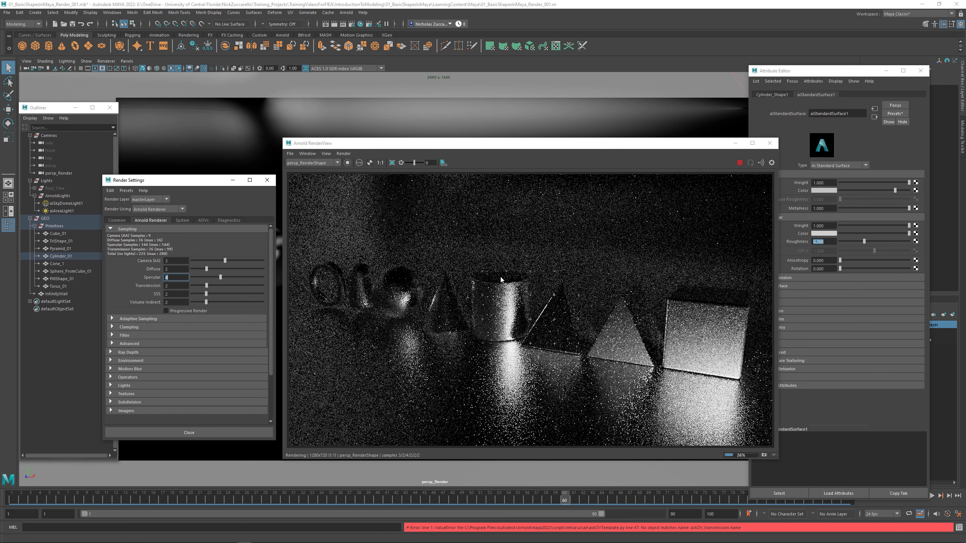
- Limit the Arnold RenderView render to a crop region framed around the cylinder
click(392, 163)
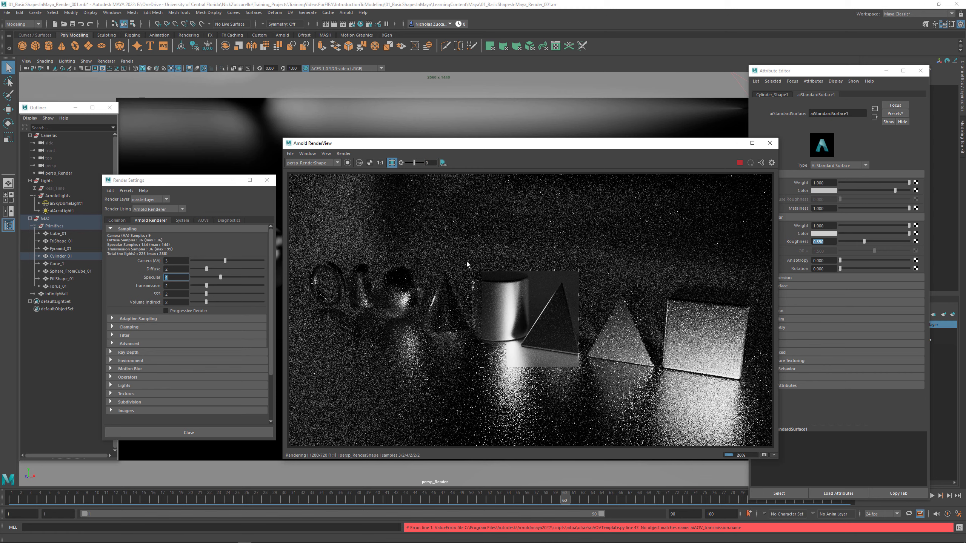
drag(495, 304, 538, 359)
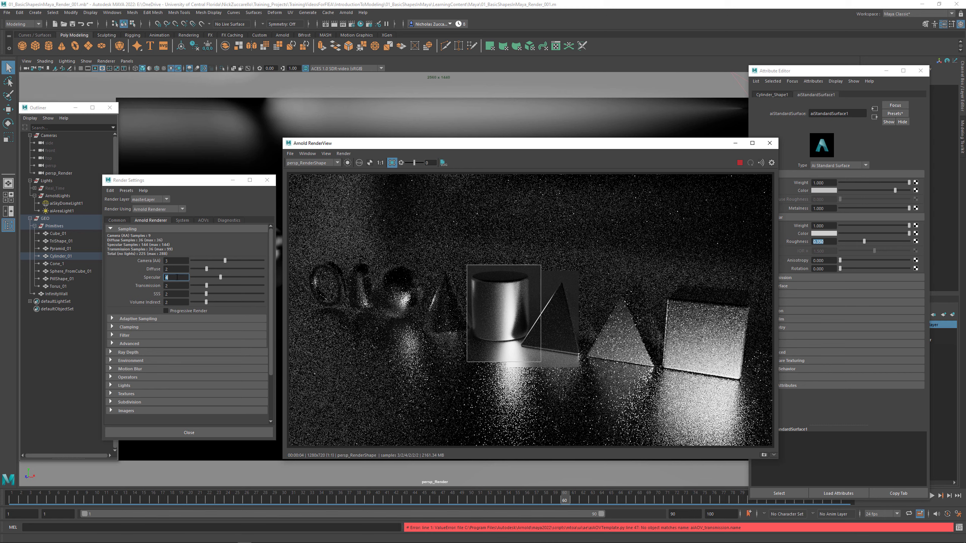
key(Return)
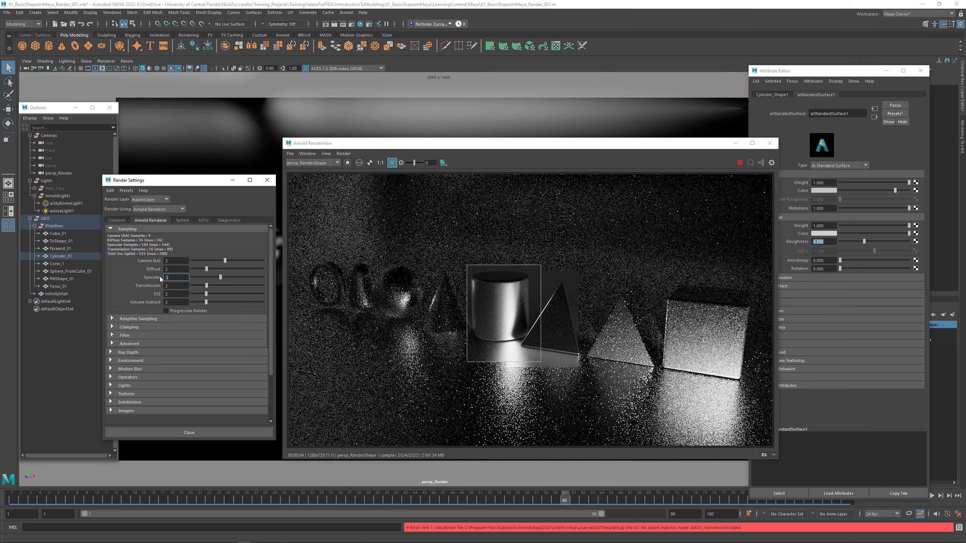
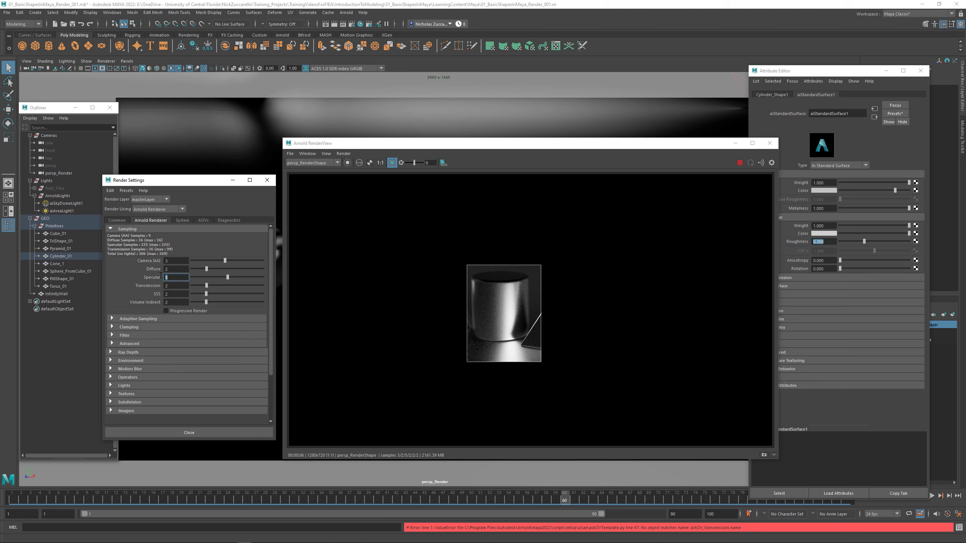
- Set the Specular samples to 8 in the Arnold sampling settings and switch the render view back to the beauty image
text(6)
key(Return)
key(Return)
click(326, 154)
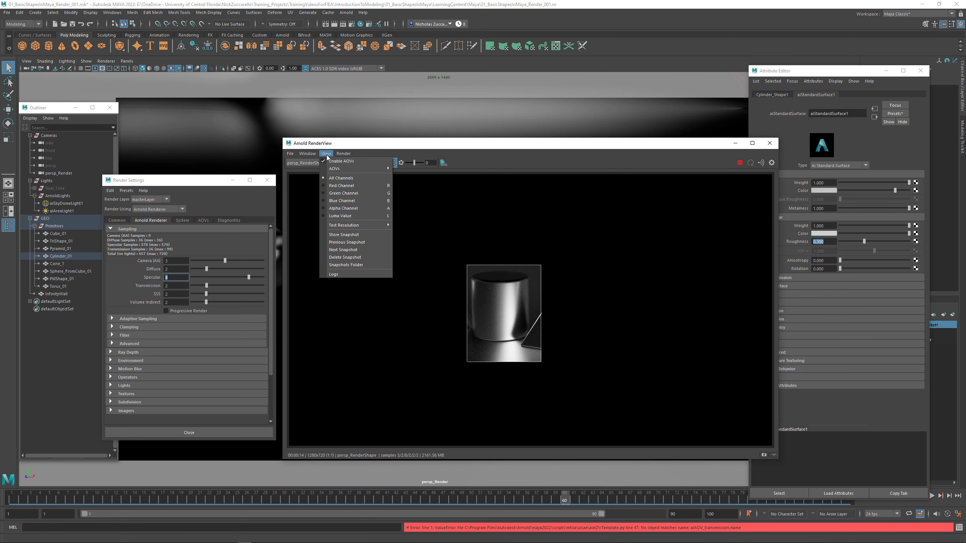
mouse_move(334, 169)
click(405, 170)
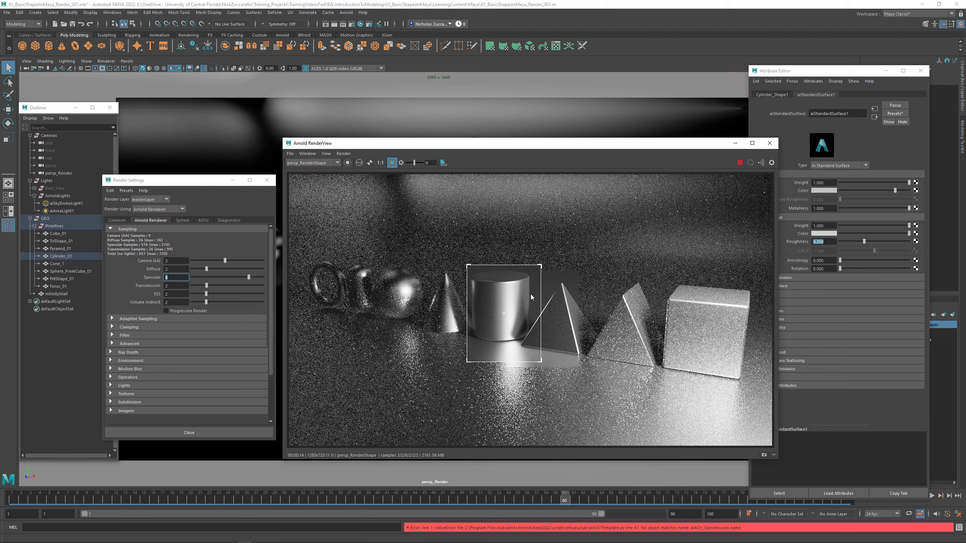
- Set the Samples of both aiAreaLight1 and aiSkyDomeLight1 to 4
click(59, 211)
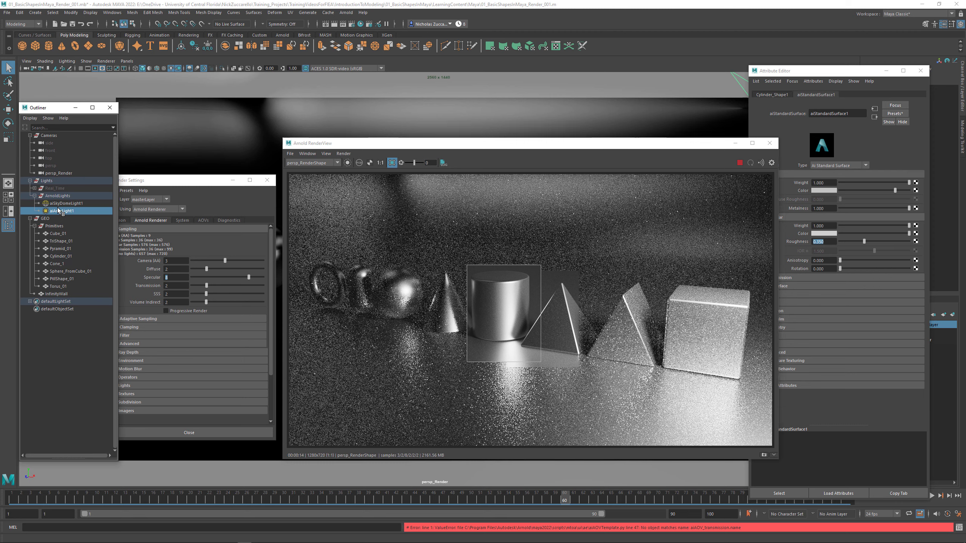
click(836, 270)
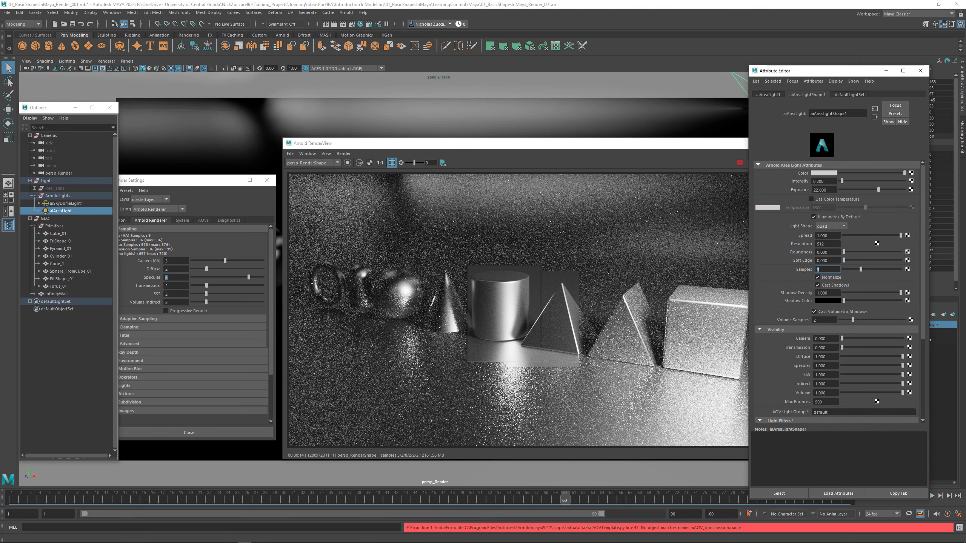
text(4)
key(Return)
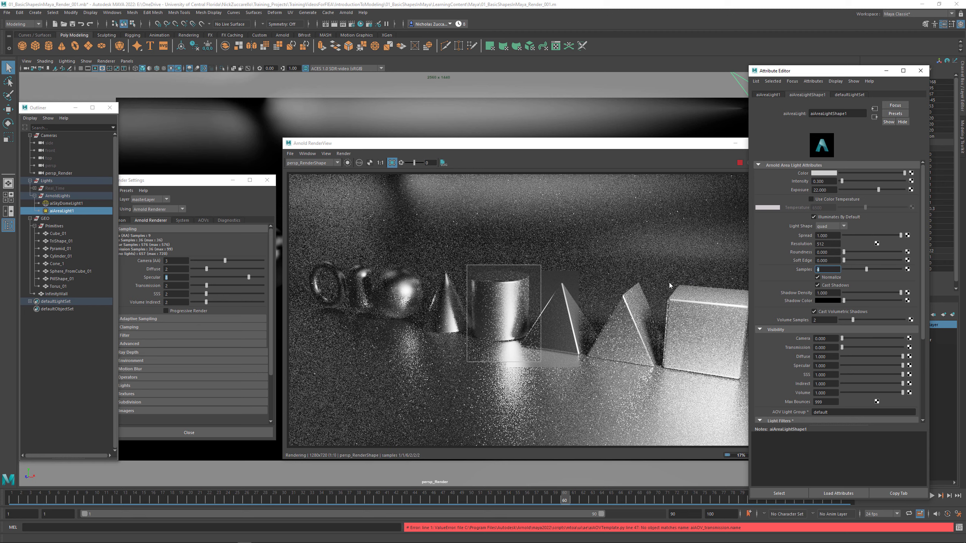
click(66, 203)
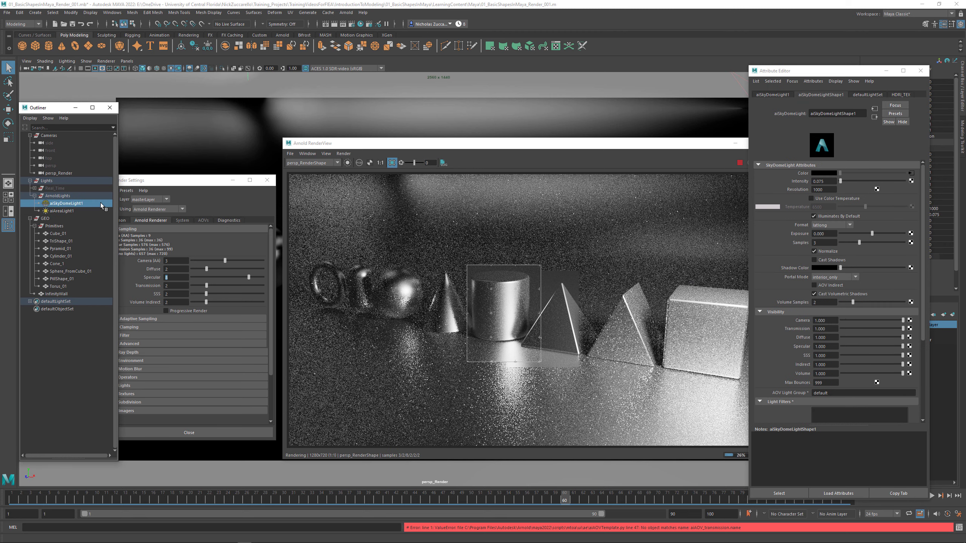
click(829, 243)
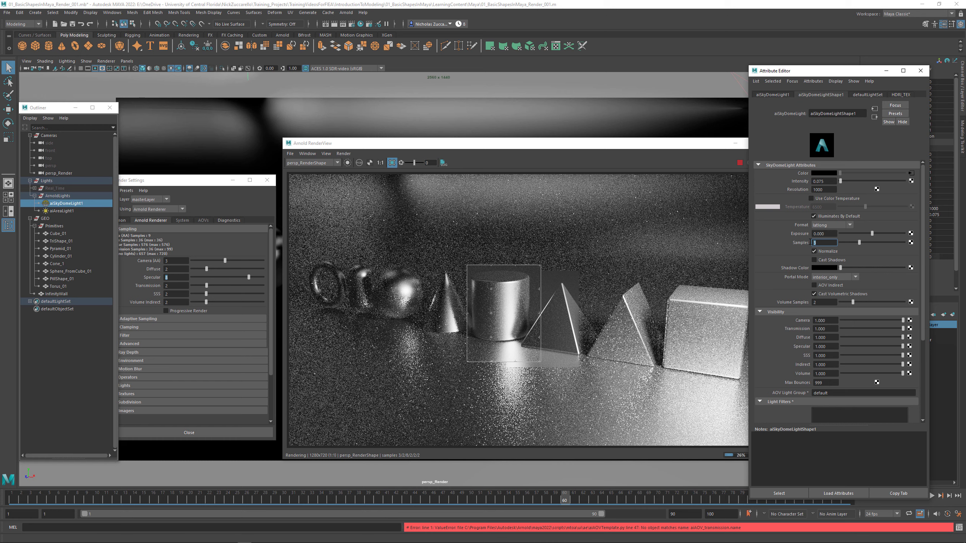
key(Return)
- Set the Camera (AA) samples to 4 and turn off the crop region so the whole frame renders
click(166, 261)
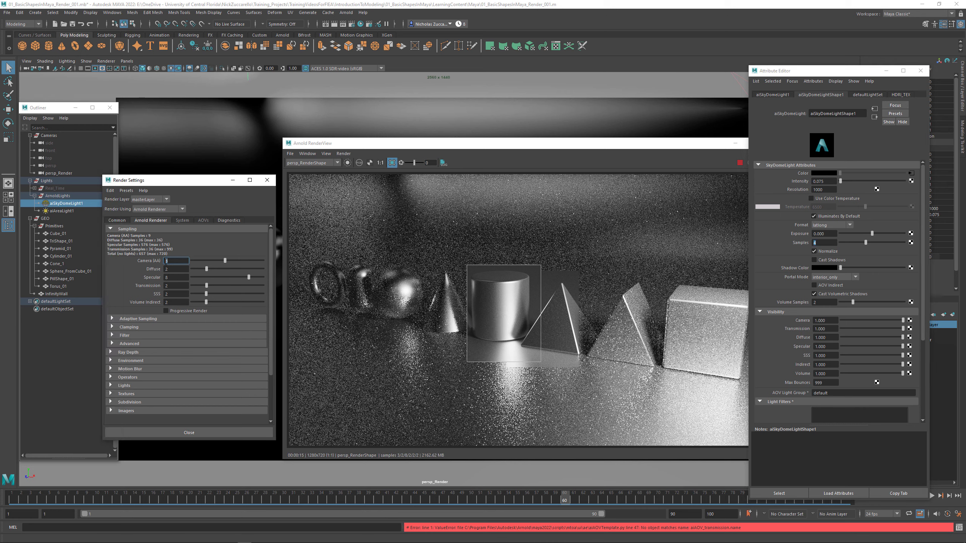
key(Return)
drag(194, 185, 172, 196)
drag(369, 149, 337, 151)
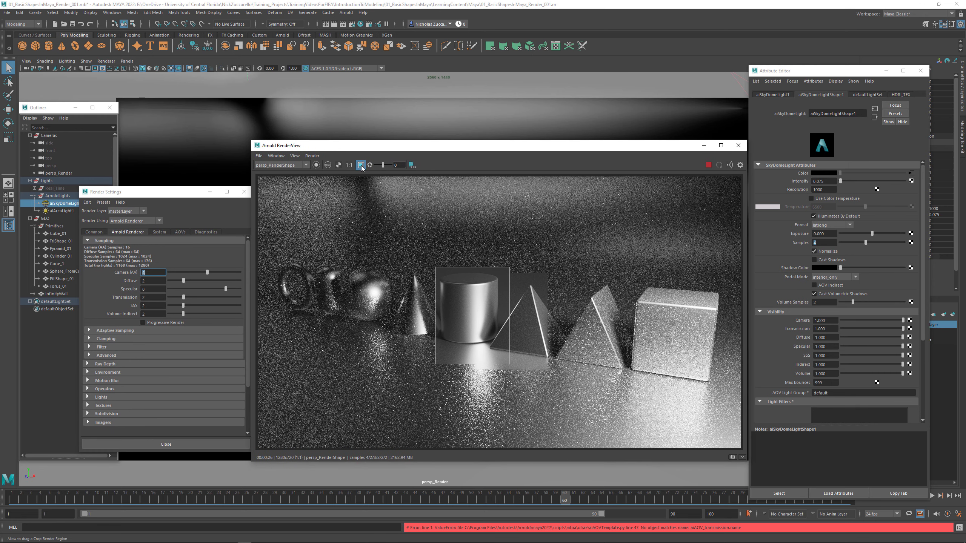
click(361, 166)
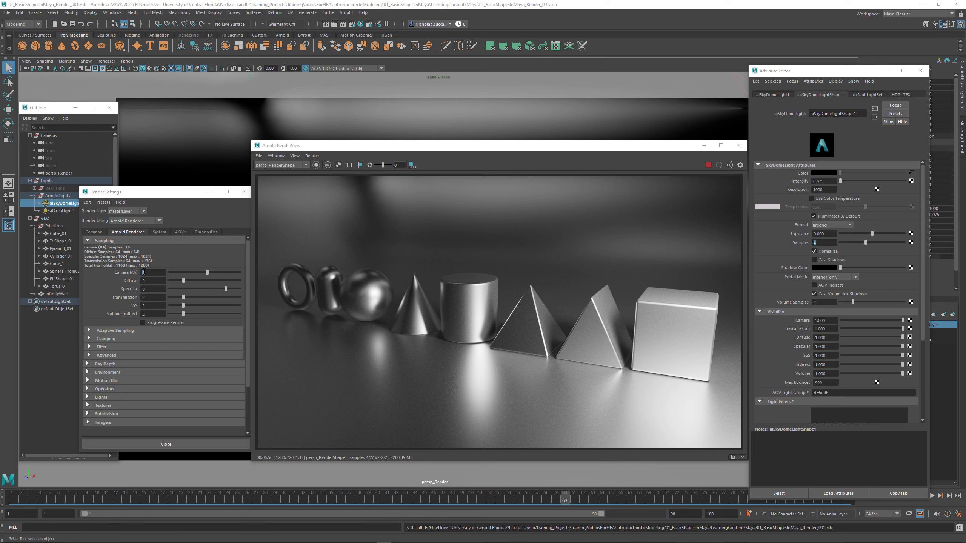
- Review the Test Resolution percentages available for the Arnold render view
click(288, 158)
click(289, 157)
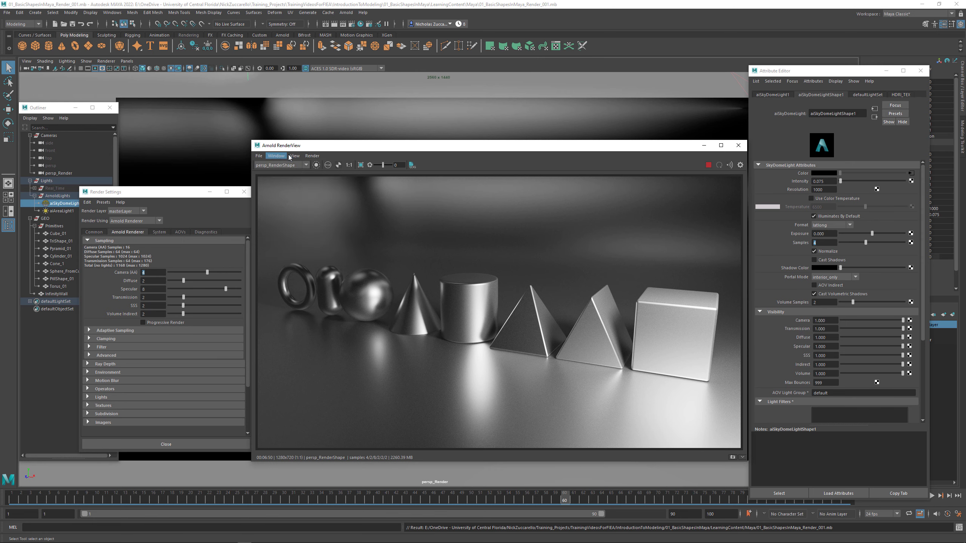
click(292, 155)
mouse_move(350, 228)
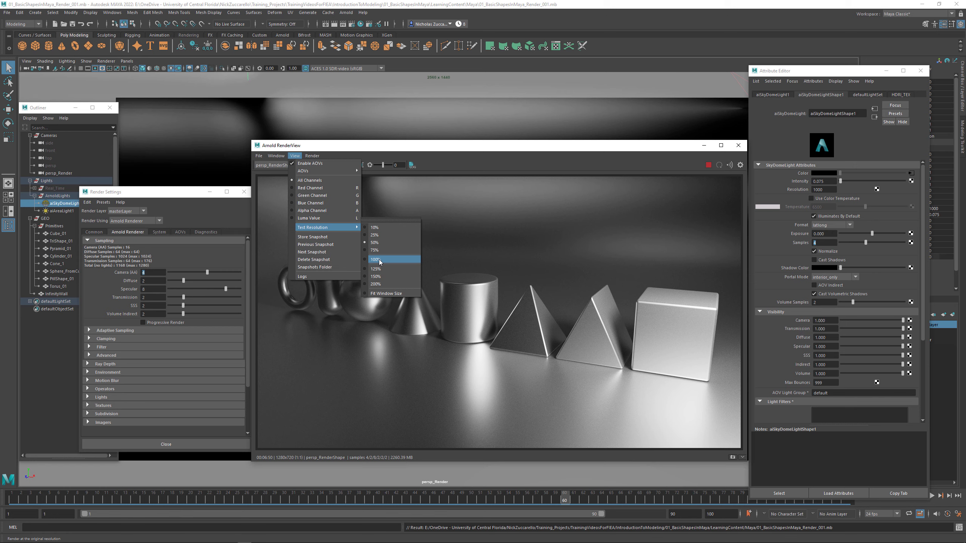
click(391, 150)
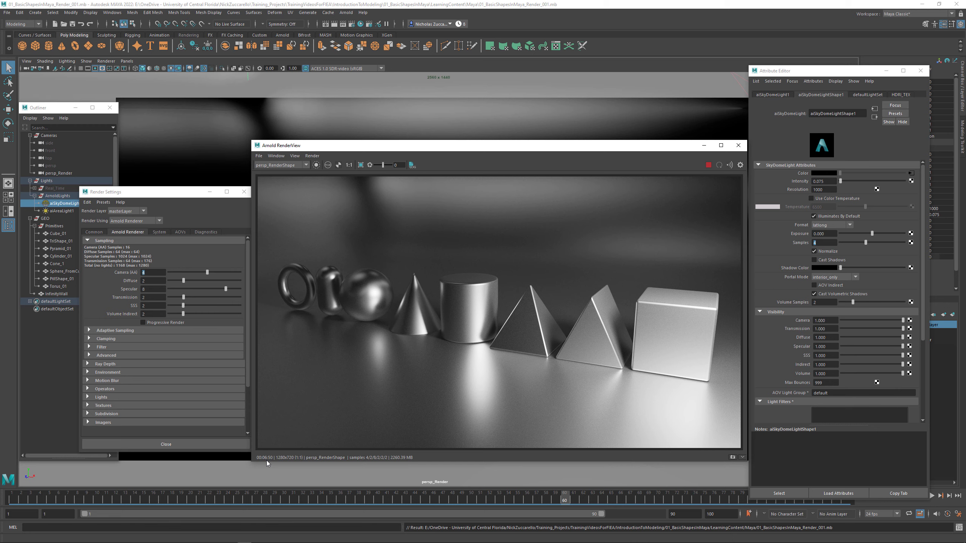
- Enable Output Denoising AOVs in the Arnold Denoiser section of the AOV render settings
click(185, 232)
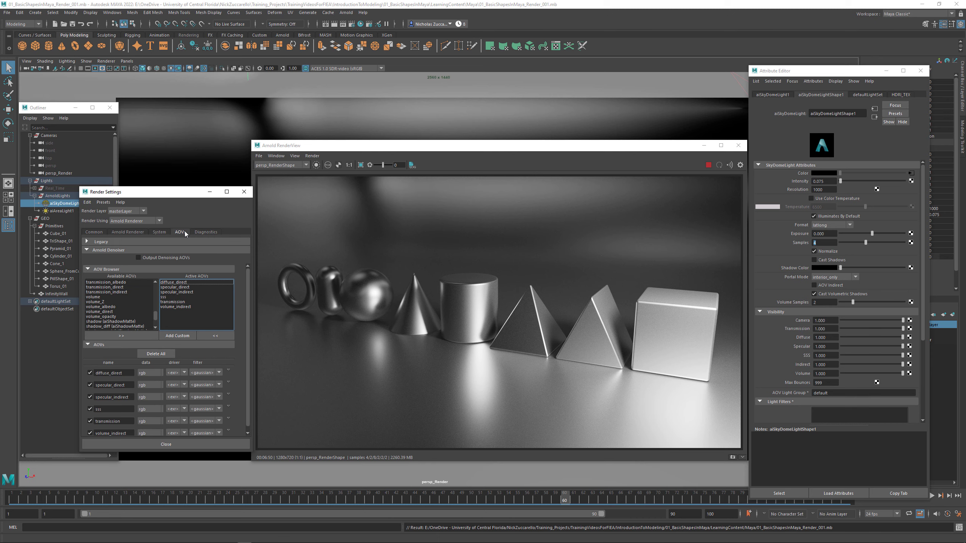
click(148, 258)
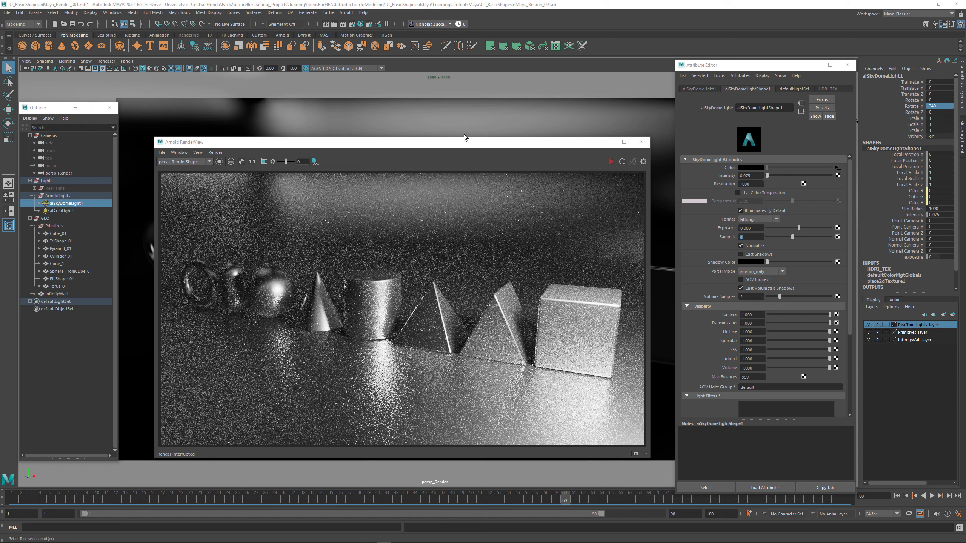
- Pick the cylinder, pyramid, triangular shape and cube in the render view to examine which material each one uses
click(376, 309)
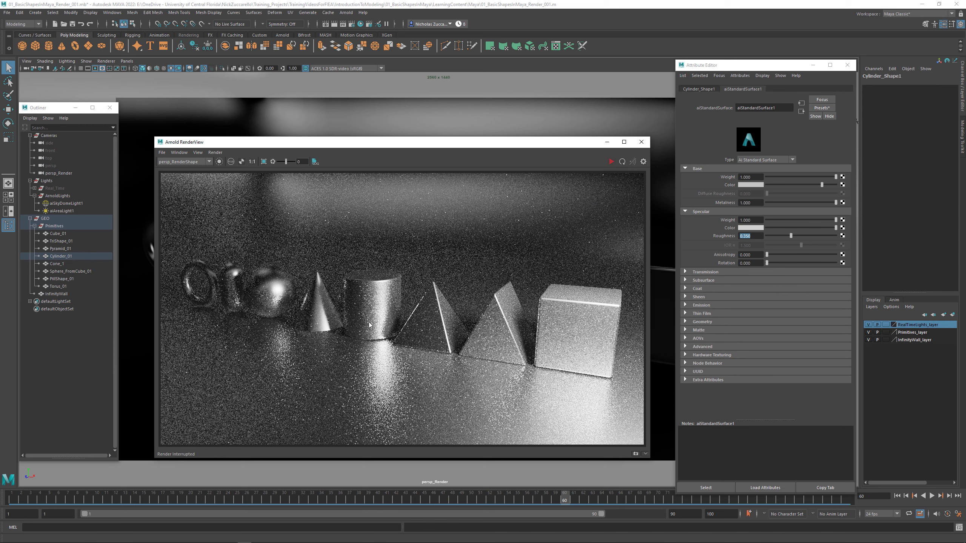
click(445, 324)
click(502, 331)
click(571, 332)
click(454, 325)
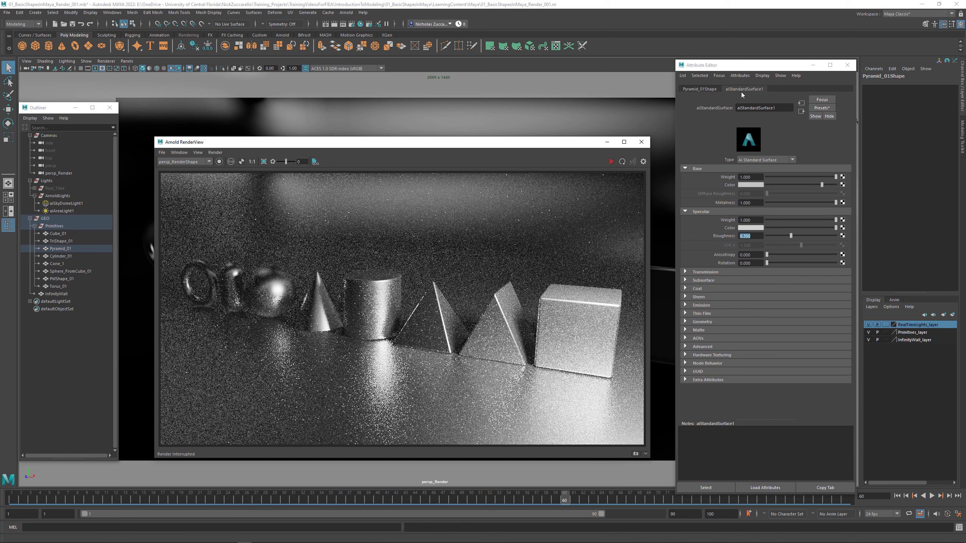
click(112, 12)
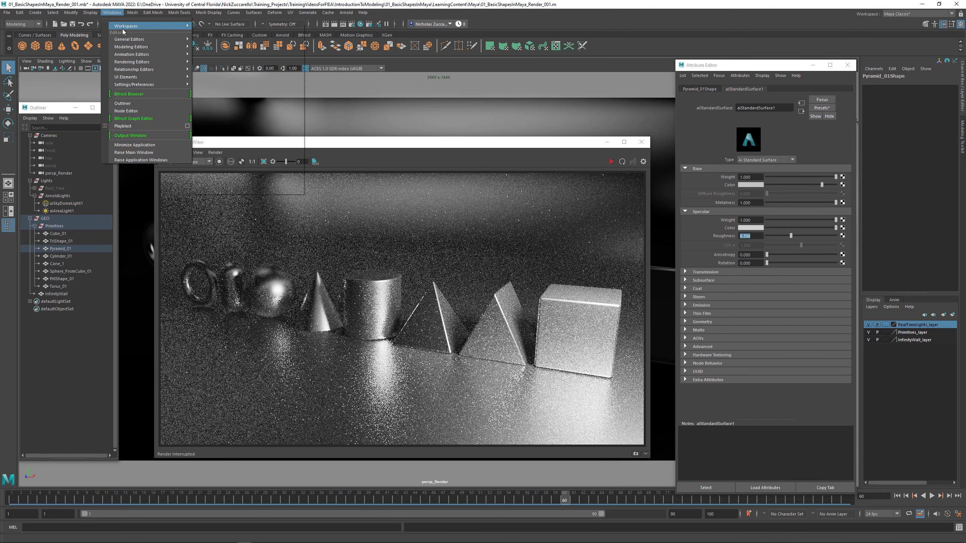
mouse_move(131, 39)
click(256, 47)
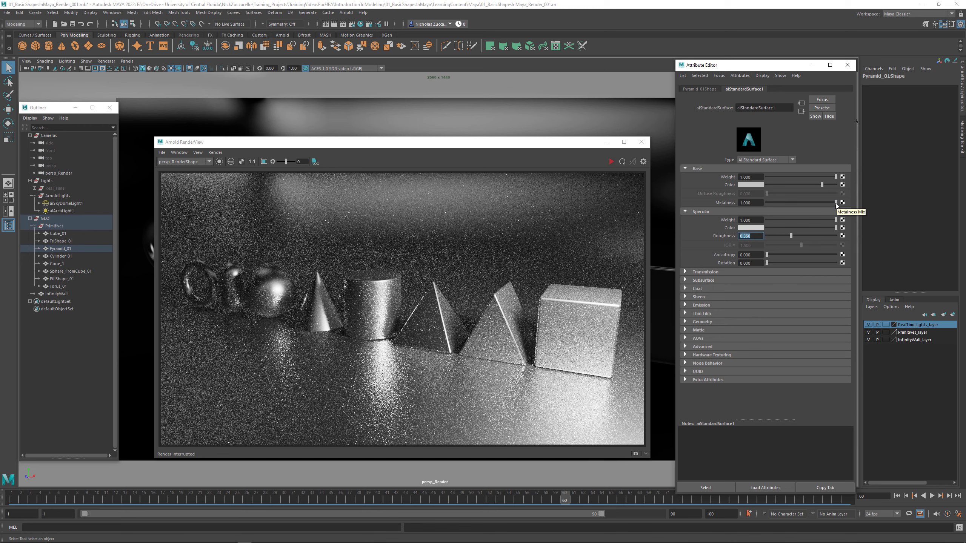
- Set the shapes' aiStandardSurface1 material to metalness 0 and base color value 0.5, restarting the Arnold render
drag(835, 203, 762, 203)
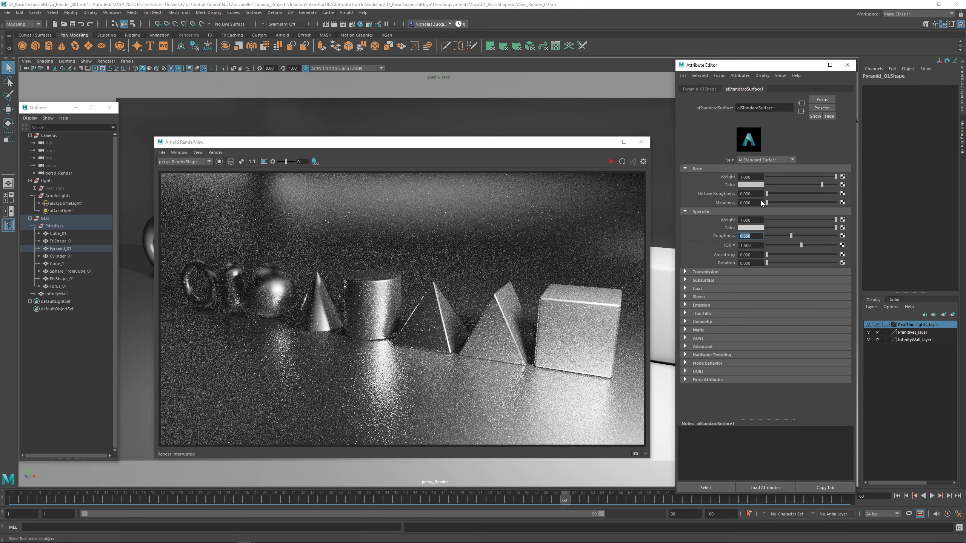
click(610, 163)
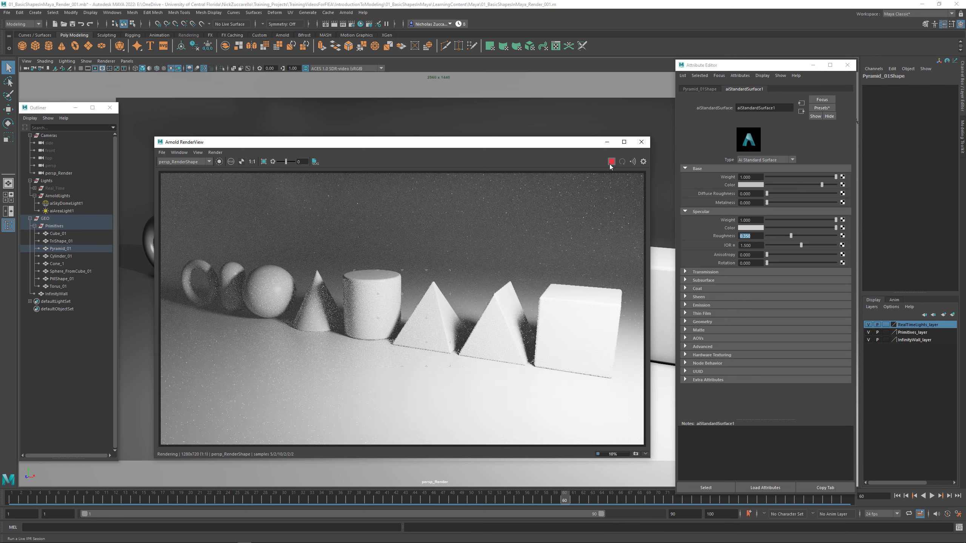
click(751, 184)
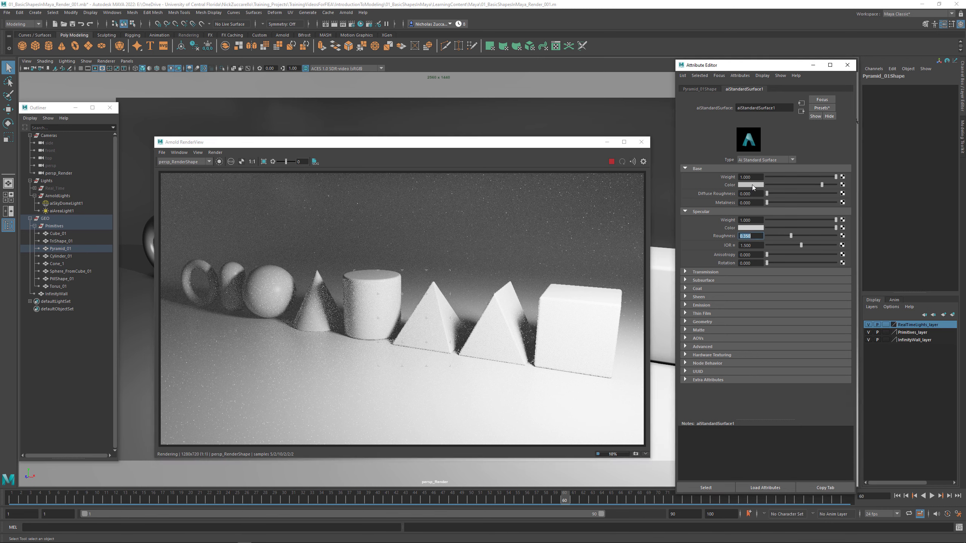
click(752, 185)
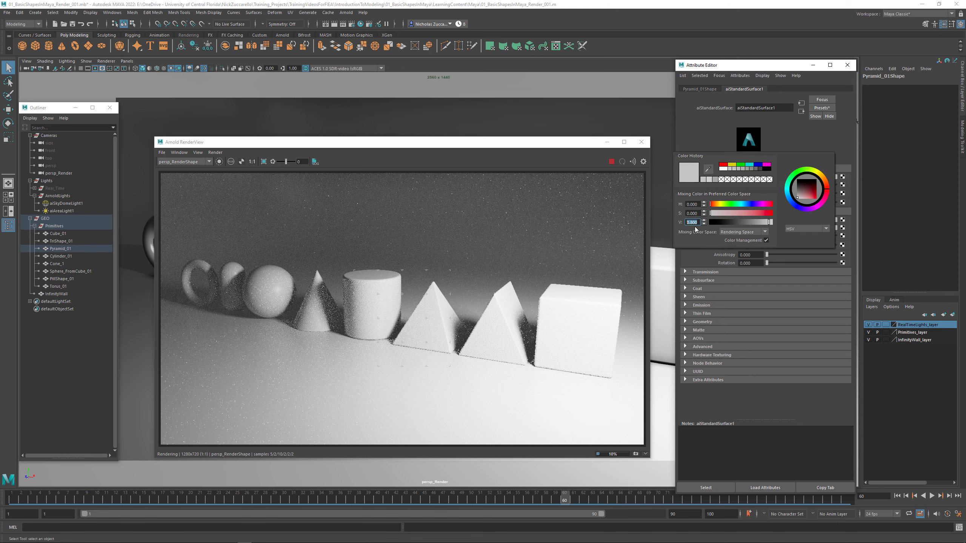
text(.5)
key(Return)
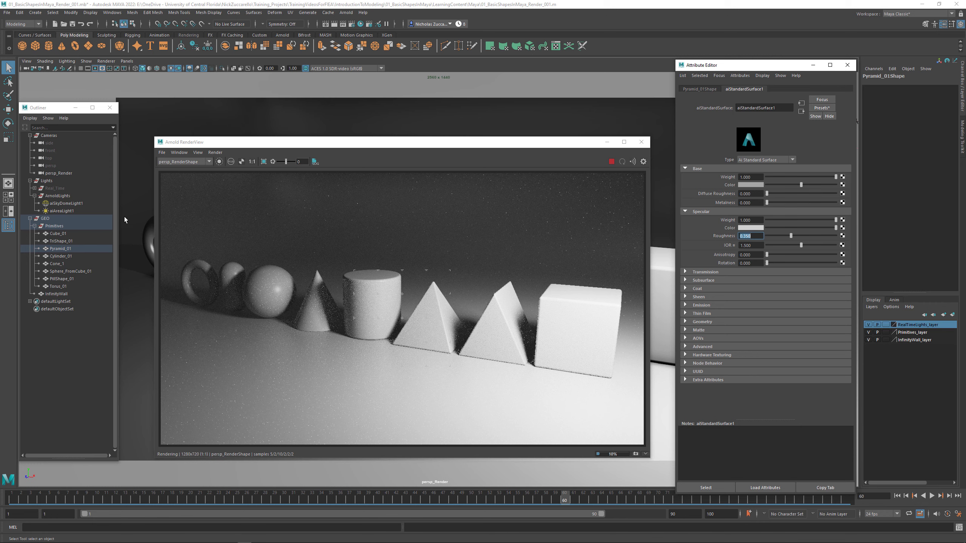
- Select aiAreaLight1 and switch the viewport to the persp camera
click(59, 211)
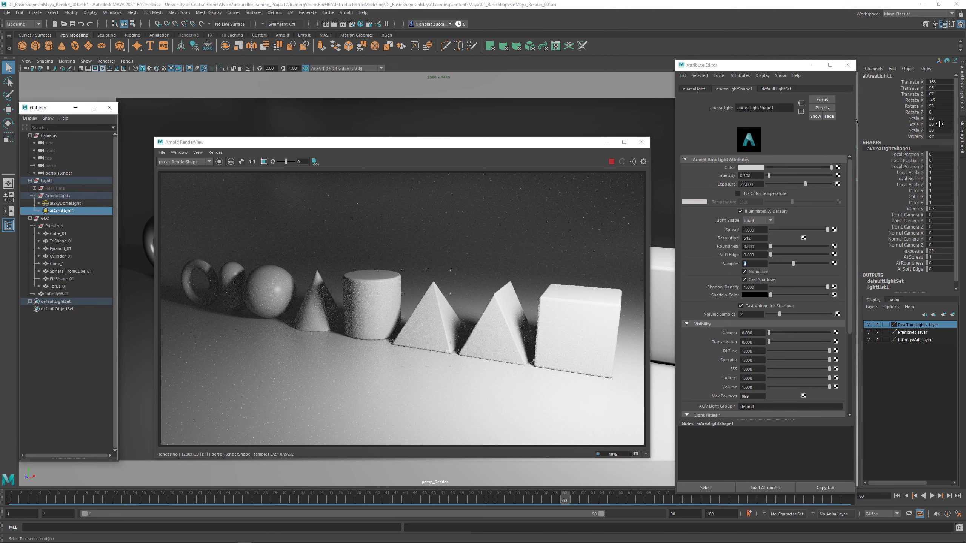
drag(485, 148, 674, 169)
click(127, 60)
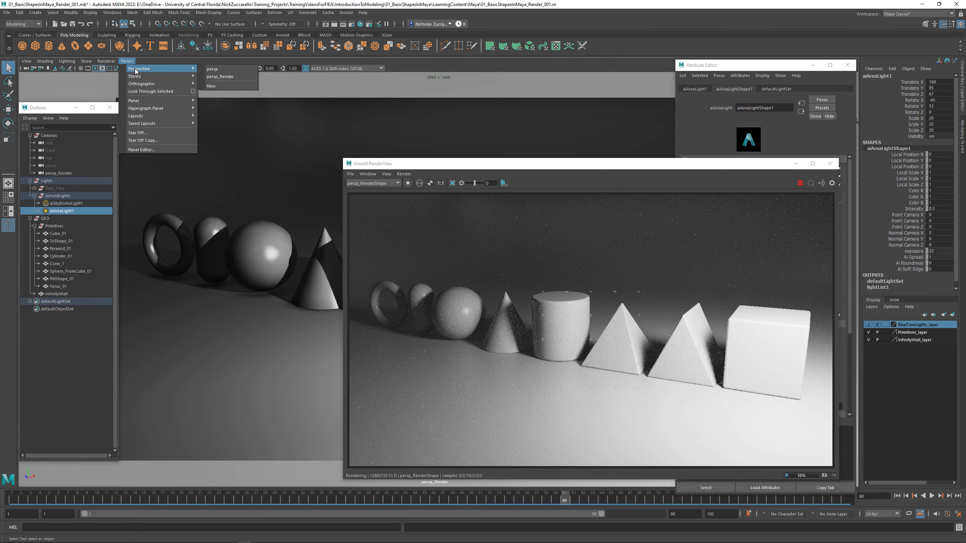
click(217, 70)
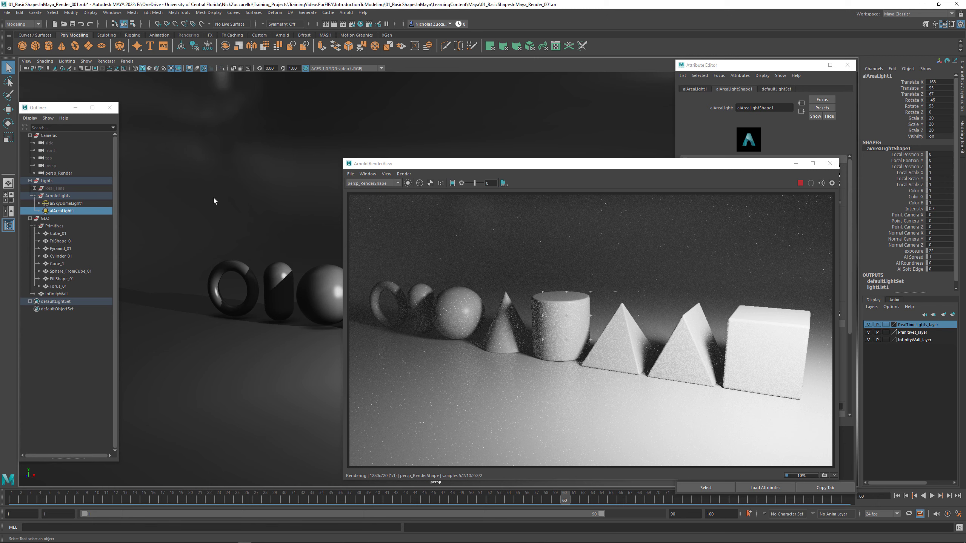
- Activate the Move tool, stop the Arnold render and bring the area light above the shapes into view
click(11, 110)
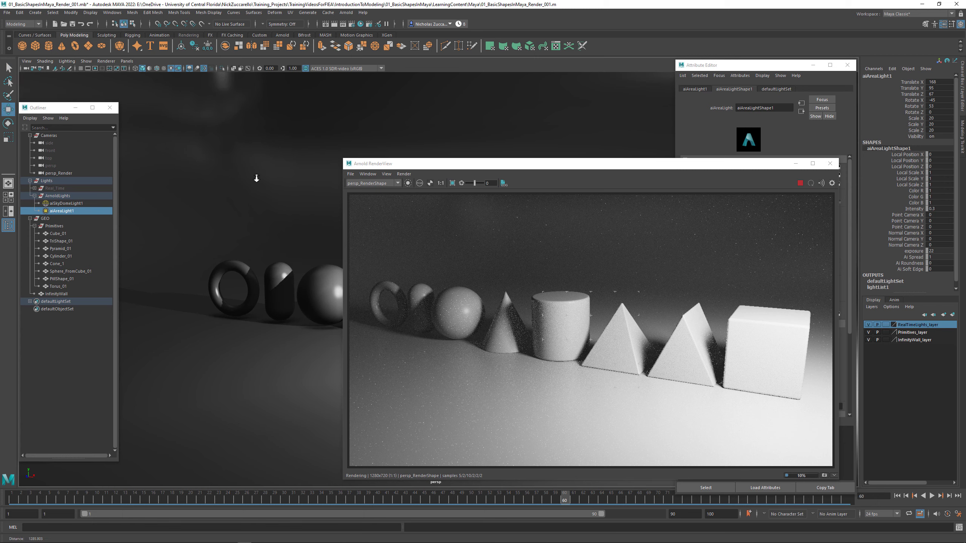
scroll(257, 178, down, 2)
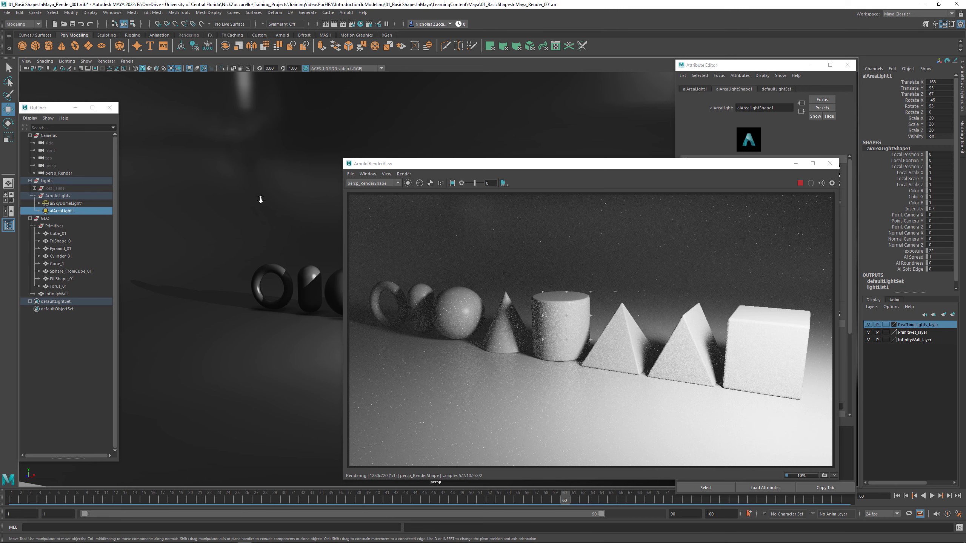
alt+drag(261, 200, 280, 193)
alt+middle_drag(240, 191, 235, 191)
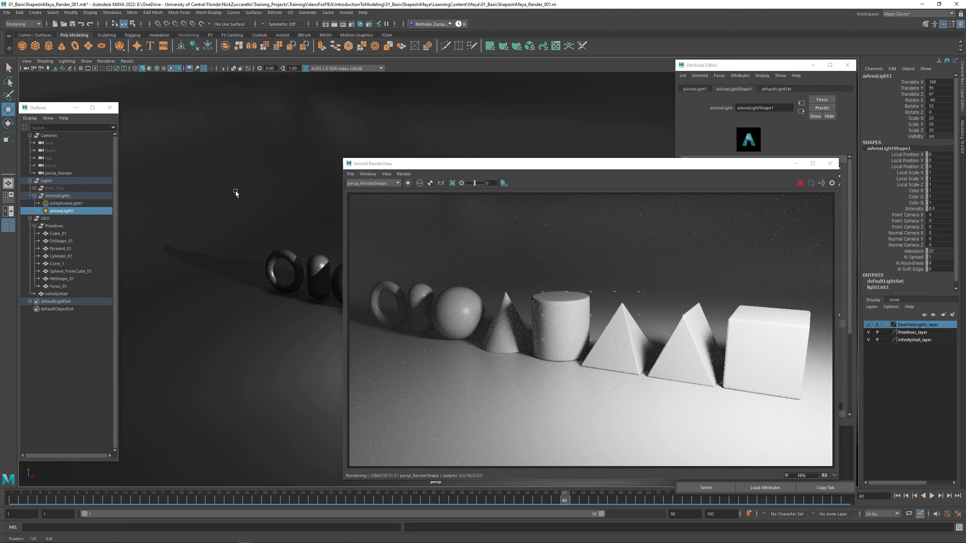
click(801, 183)
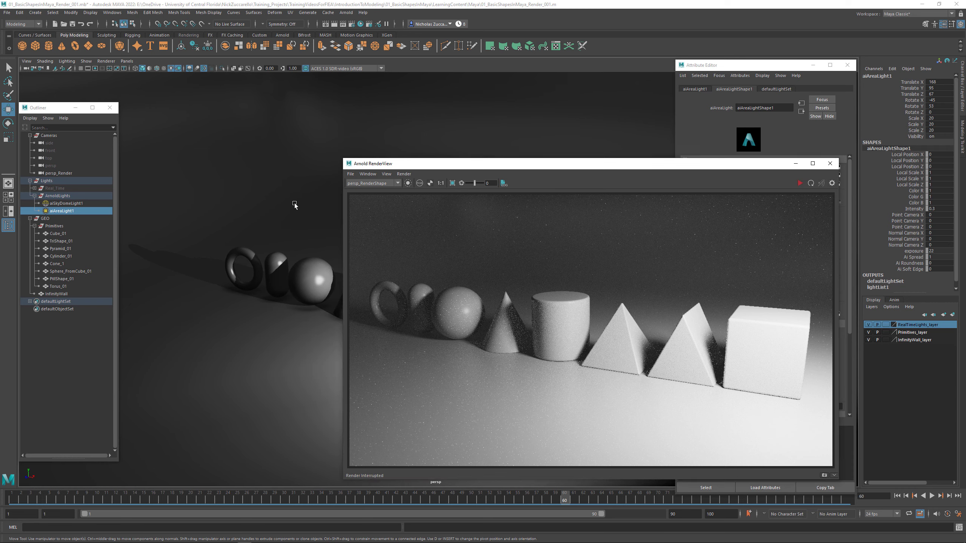
alt+middle_drag(266, 197, 304, 222)
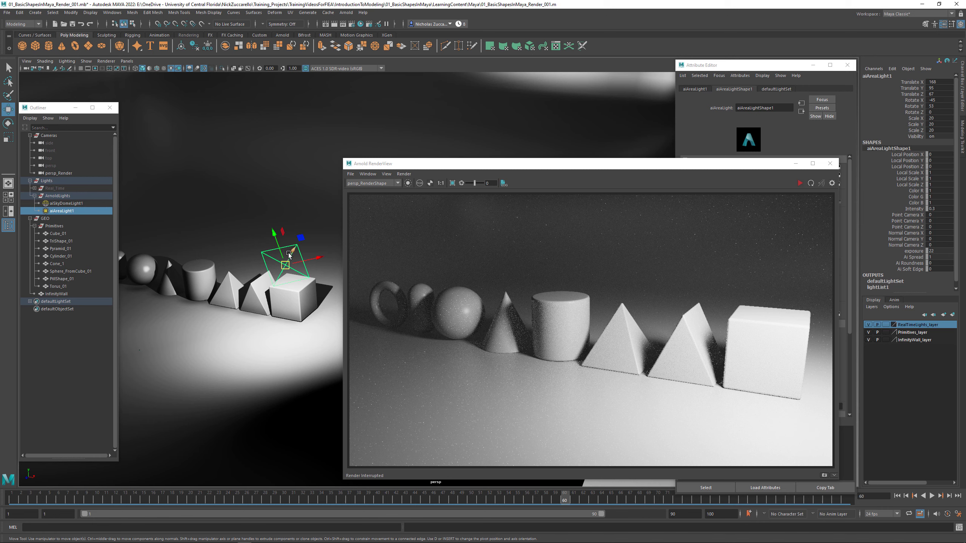
- Set aiAreaLight1's Translate X to 0, Rotate X to -45 and Rotate Y to 0
click(939, 82)
text(0)
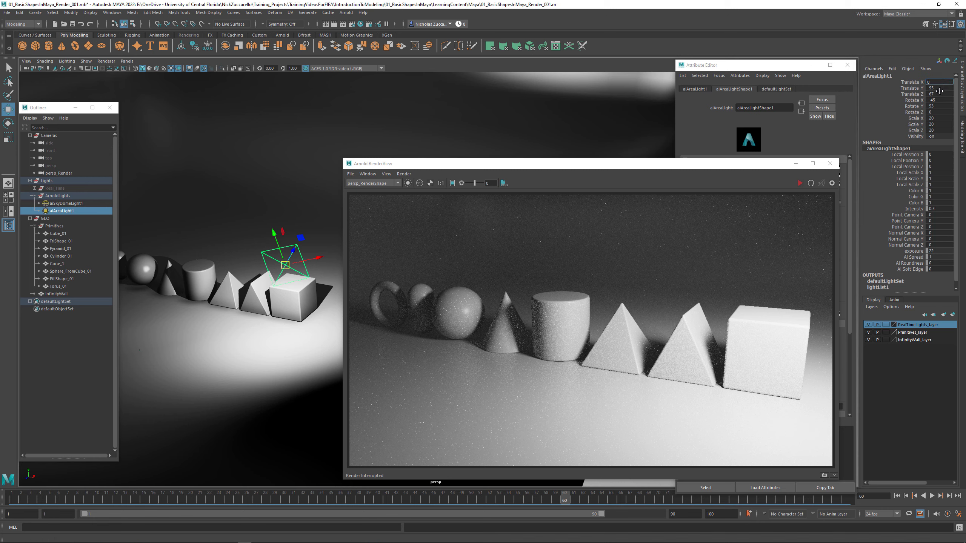
click(938, 100)
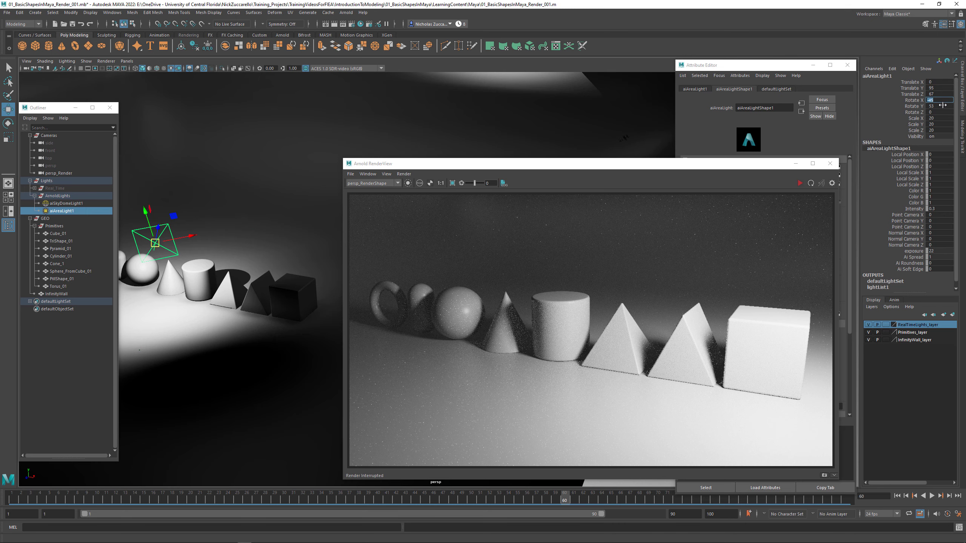
text(-45)
click(938, 106)
text(0)
key(Return)
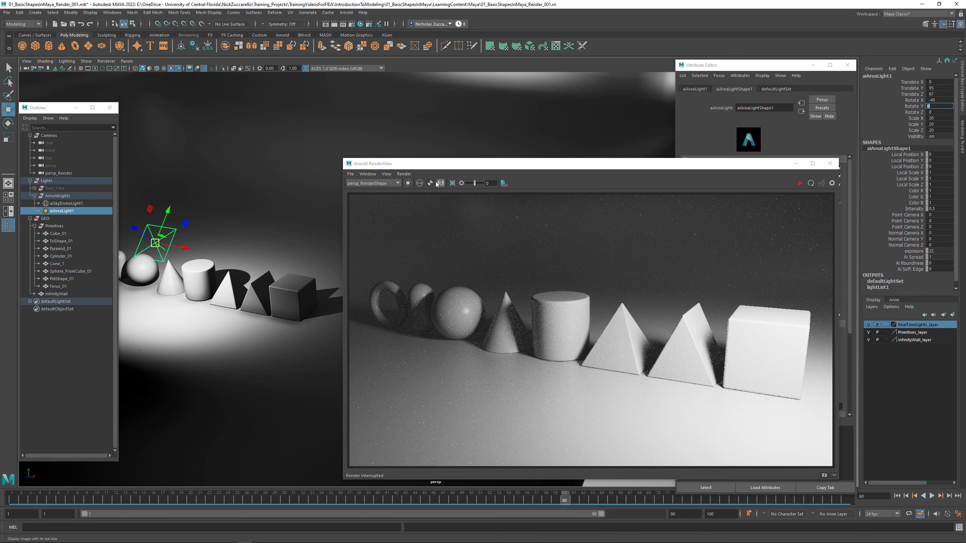
drag(472, 165, 362, 157)
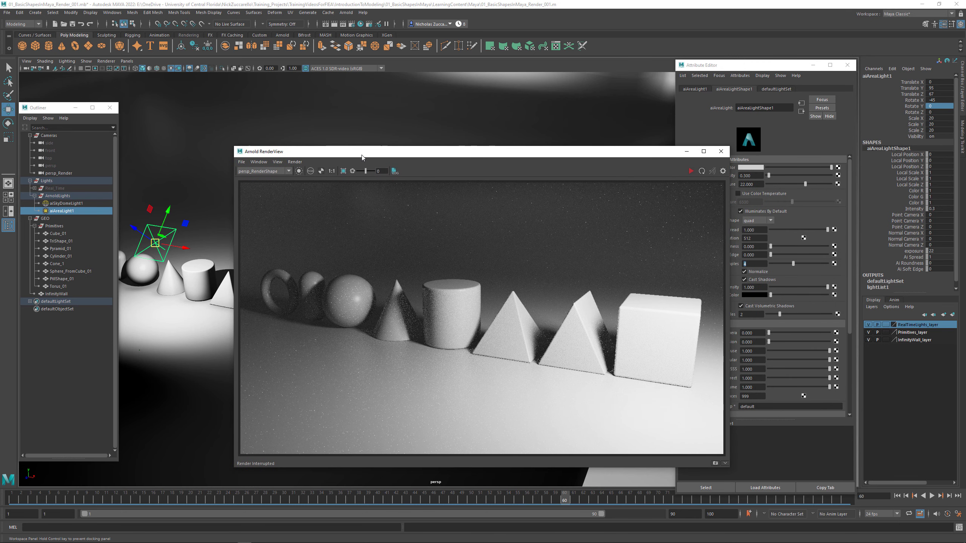
- Restart the Arnold render, set aiAreaLight1's intensity to 0.15 and move the light up and back to about Translate Y 148, Z 120
click(691, 172)
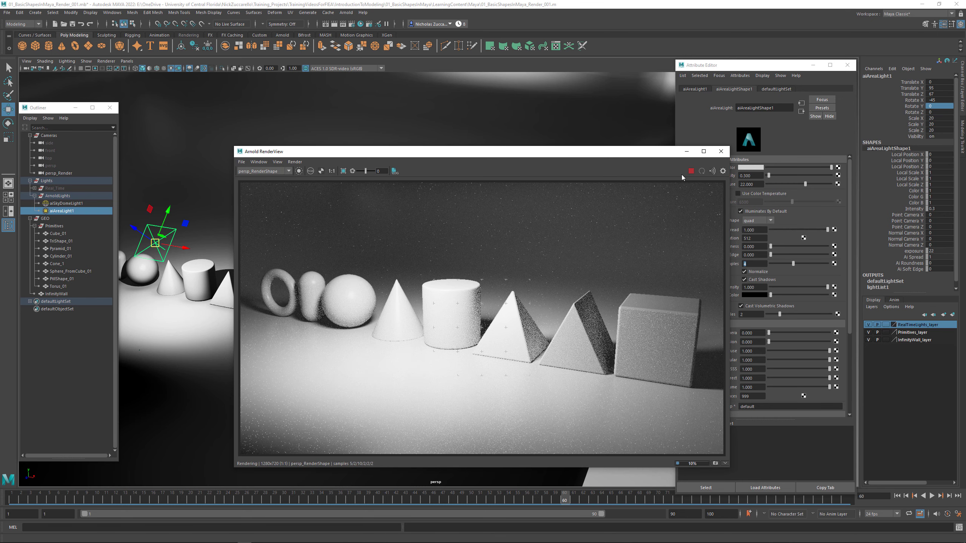
drag(754, 175, 720, 176)
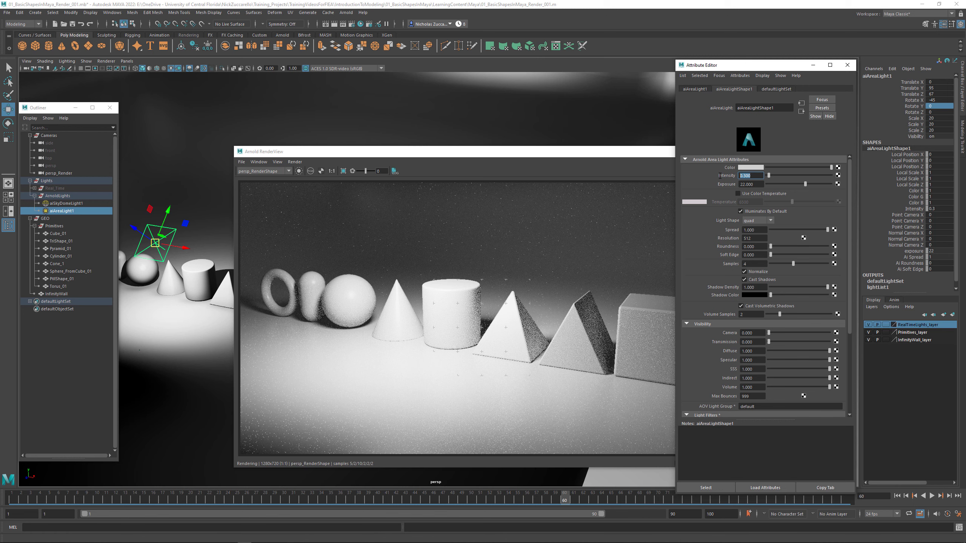
text(0.15)
key(Return)
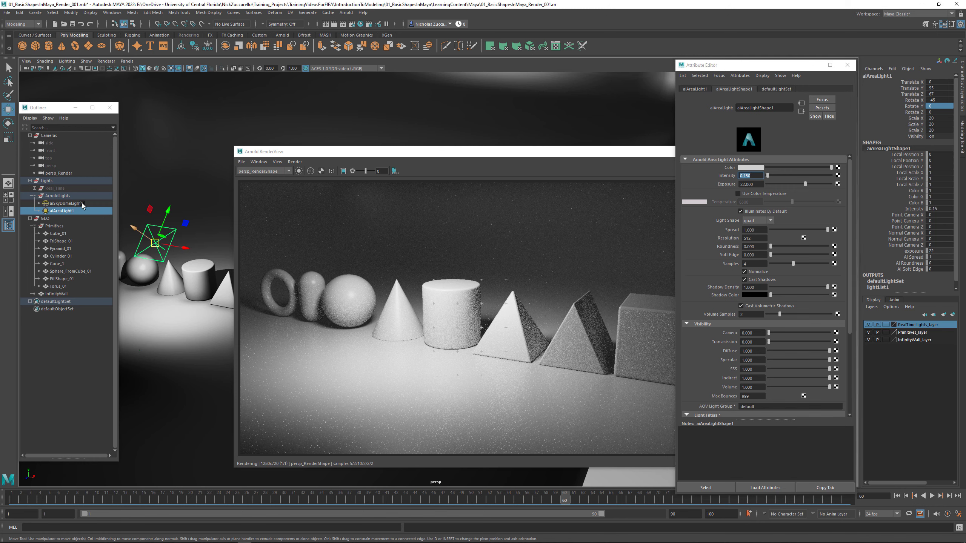
mouse_move(155, 242)
mouse_down()
mouse_move(133, 228)
mouse_move(159, 228)
mouse_up()
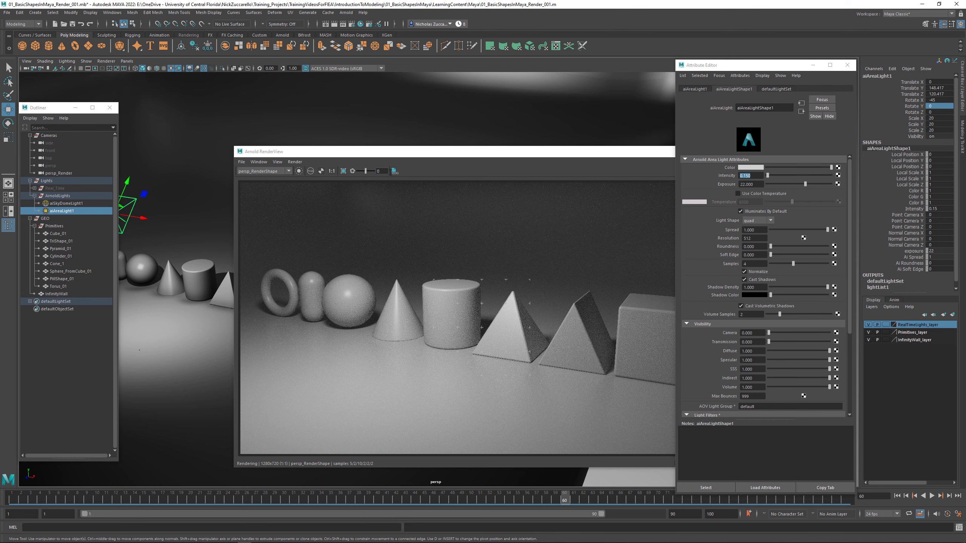
drag(442, 157, 345, 167)
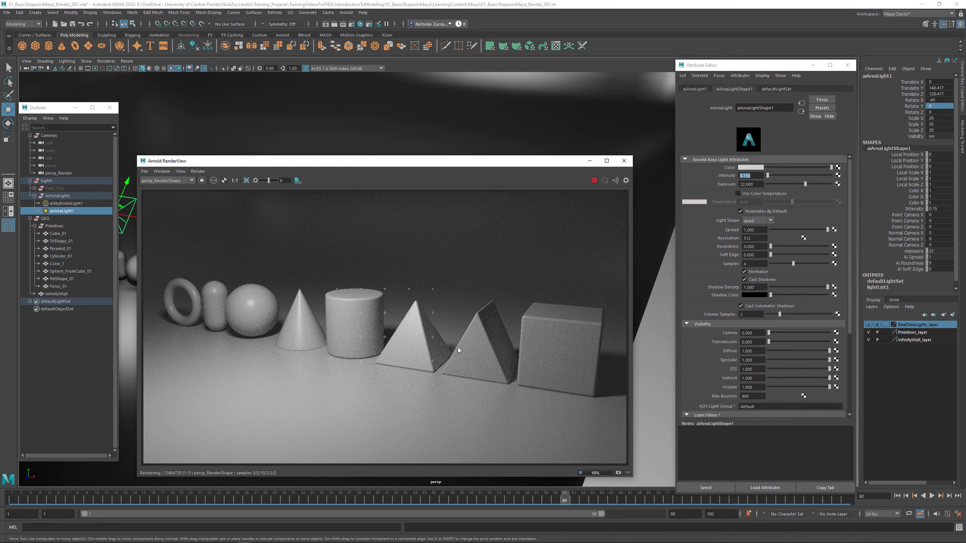
- Select TriShape_01 through the render and set its aiStandardSurface1 specular roughness to 0.1
click(481, 341)
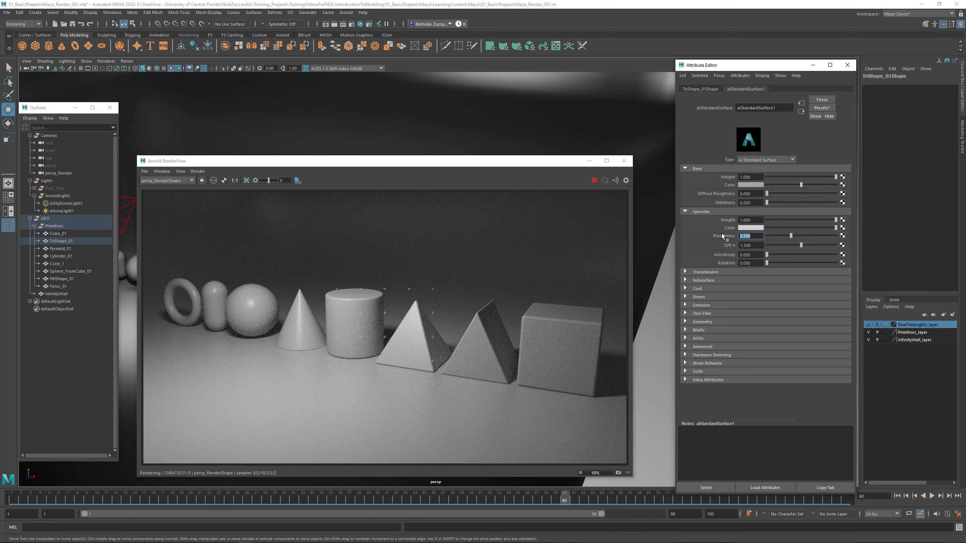
text(0.1)
key(Return)
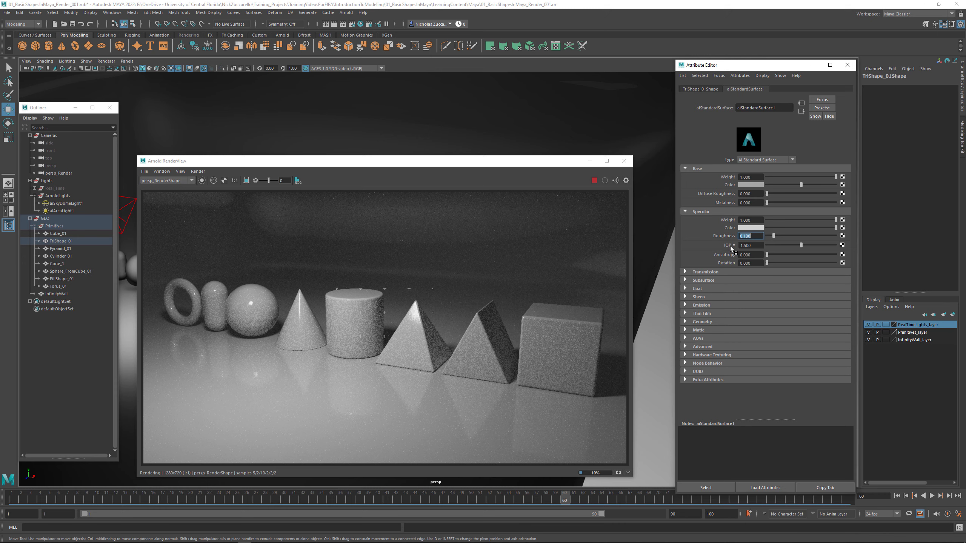
- Set aiStandardSurface1's specular IOR to 1 and restrict the Arnold render to a crop region around the sphere and cone
click(758, 246)
text(1)
key(Return)
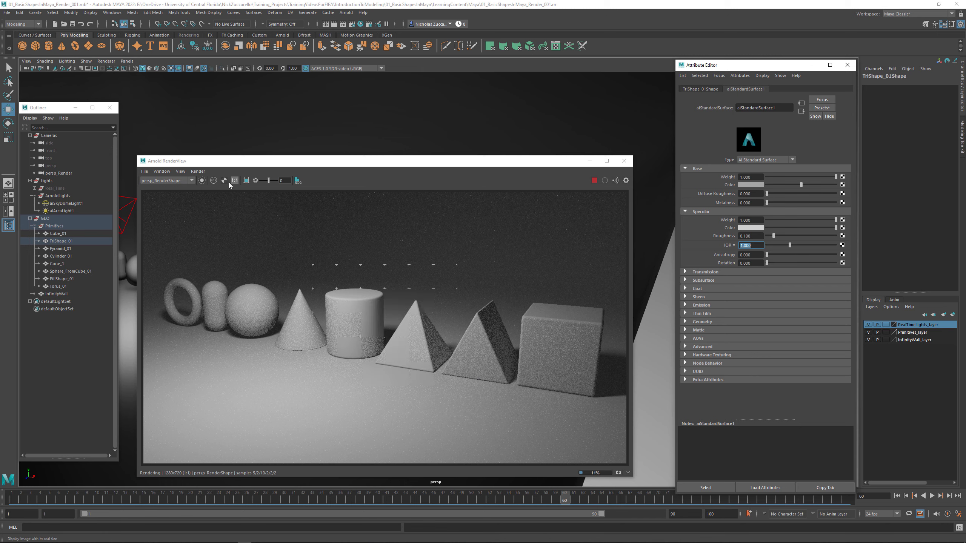
click(246, 180)
drag(223, 279, 305, 355)
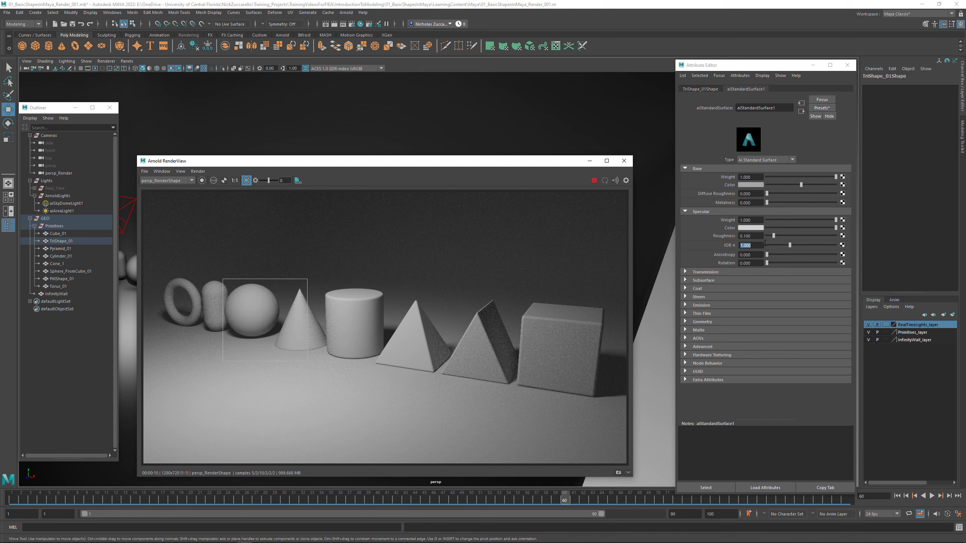
- Try a range of specular IOR values on the material, including about 2.18, 0, 0.65, 0.77, 1.12 and 3
drag(790, 246, 817, 241)
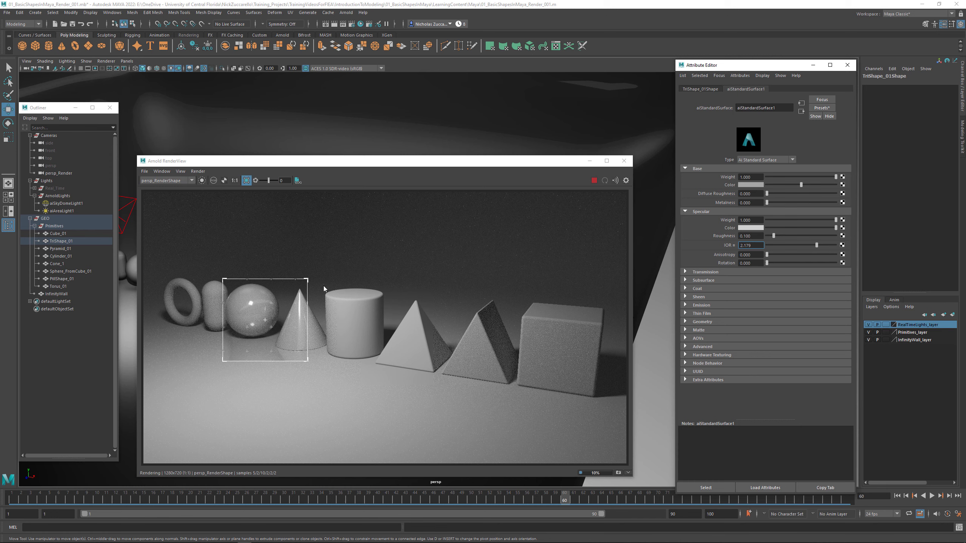
drag(817, 245, 763, 244)
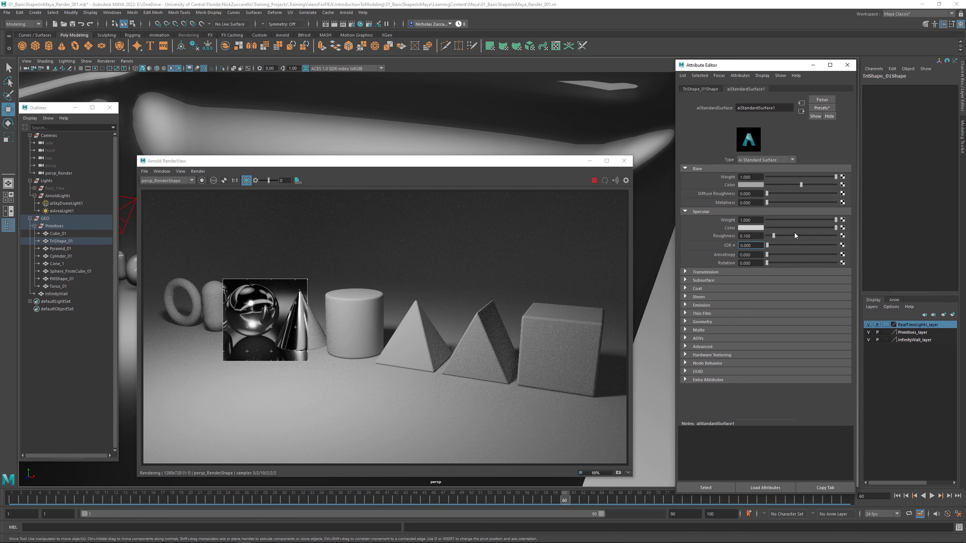
drag(768, 245, 783, 243)
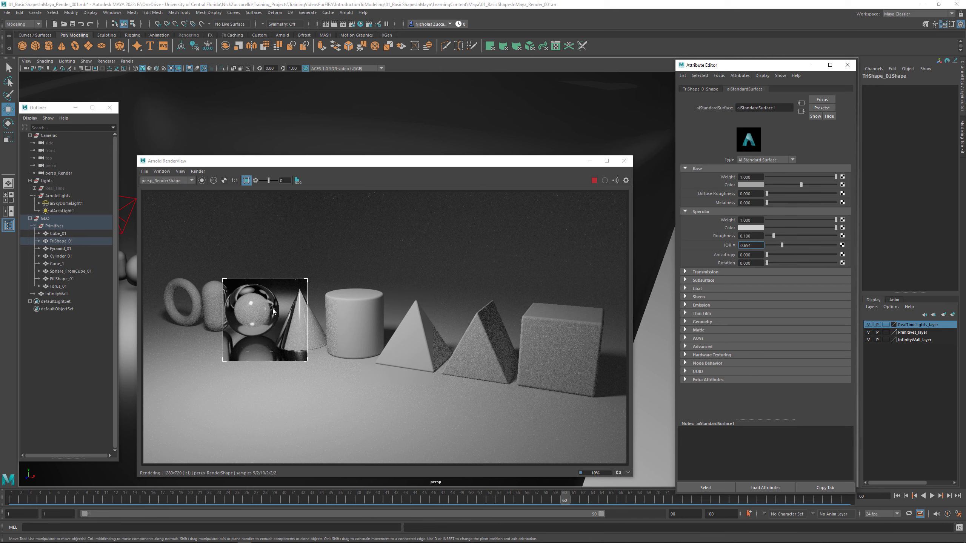
click(785, 244)
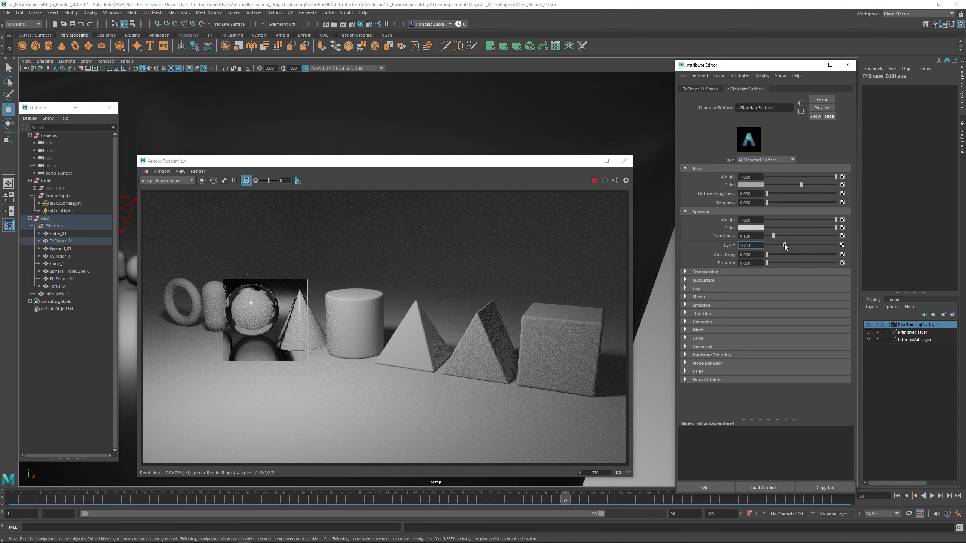
drag(785, 244, 793, 243)
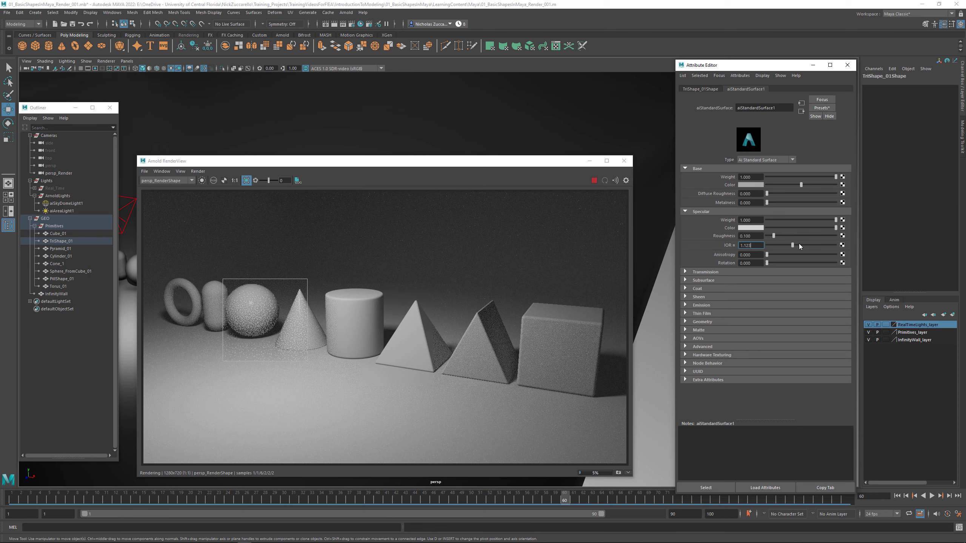
drag(799, 246, 836, 246)
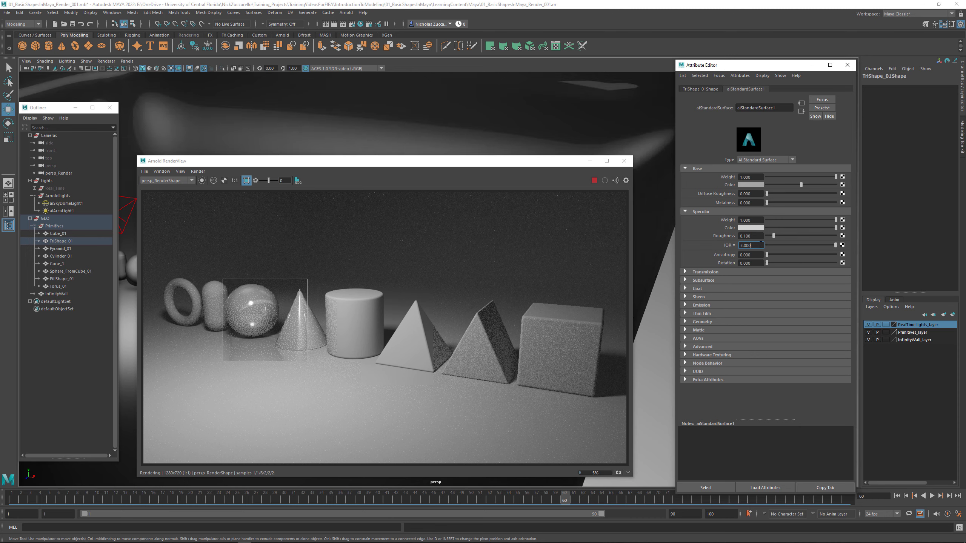
- Try a specular IOR of 10 on the material, followed by about 2.9
drag(762, 245, 727, 242)
text(10)
key(Return)
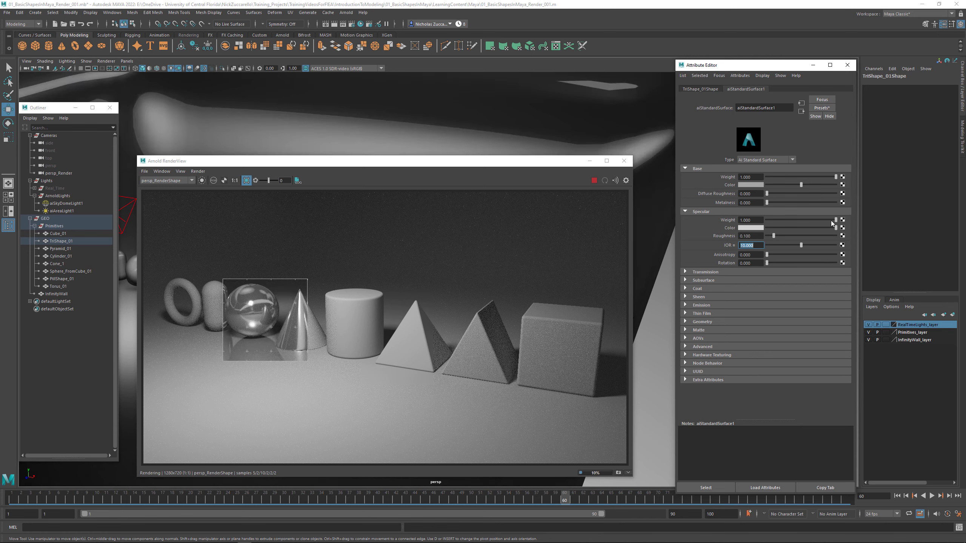
drag(801, 245, 777, 247)
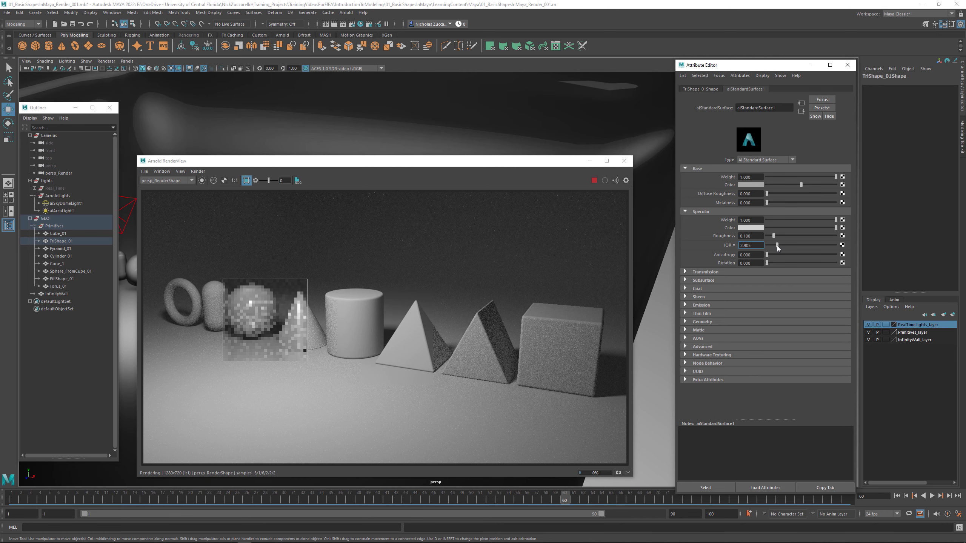
- Set aiStandardSurface1's specular IOR to 1.5
double_click(739, 247)
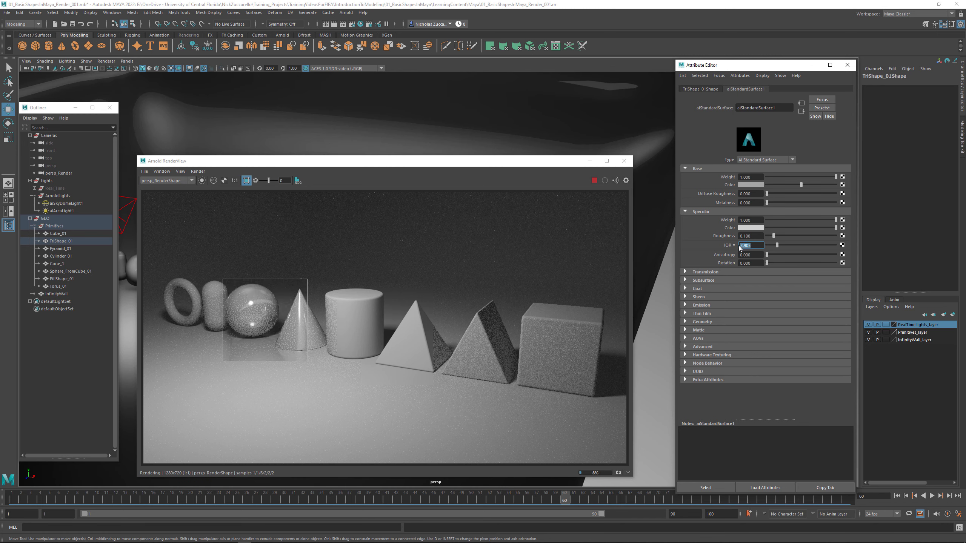
text(1.5)
key(Return)
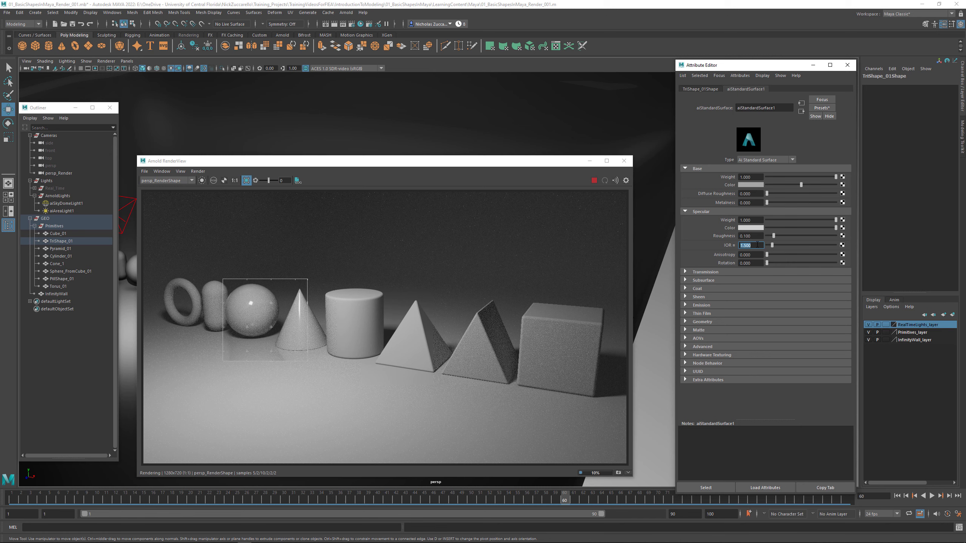
- Raise aiStandardSurface1's specular roughness through 0.35 and 0.45 to a final value of 0.5
drag(757, 237, 738, 236)
text(.35)
key(Return)
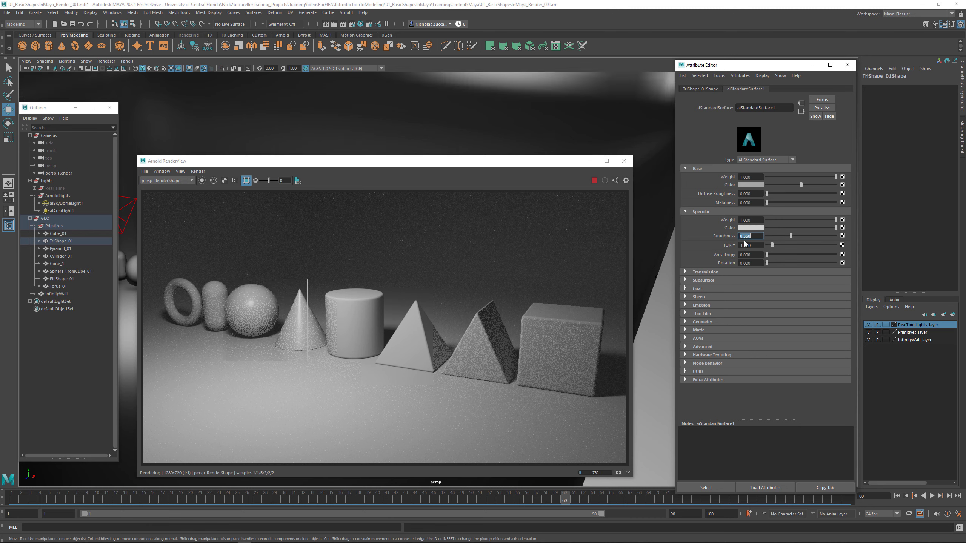
text(.45)
key(Return)
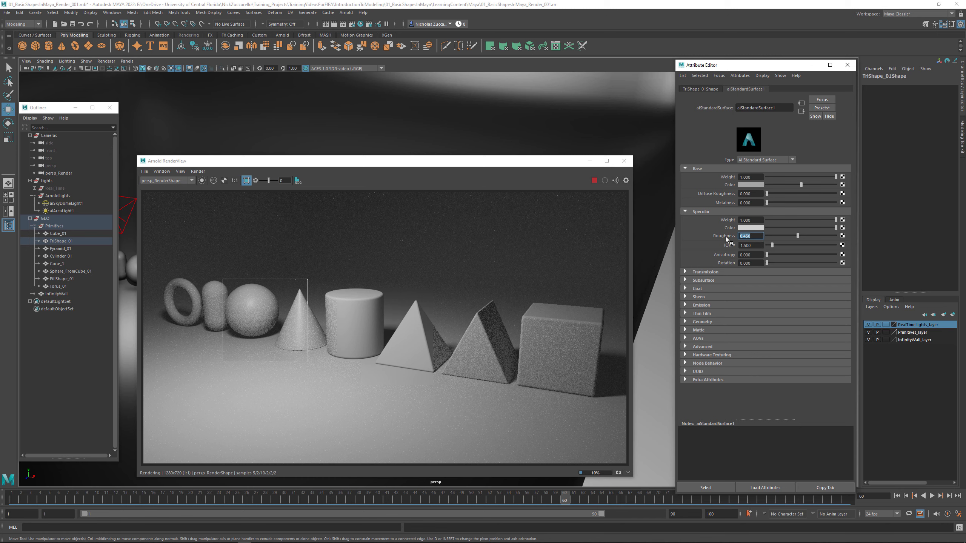
text(.5)
key(Return)
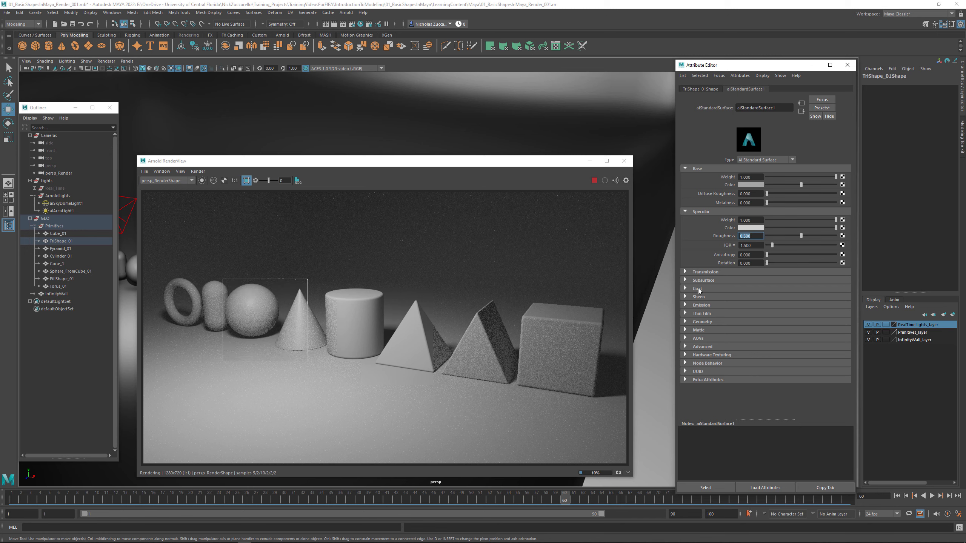
- Test the material's Coat with a raised weight, set the coat roughness to about 0.166 and return the coat weight to 0
click(686, 288)
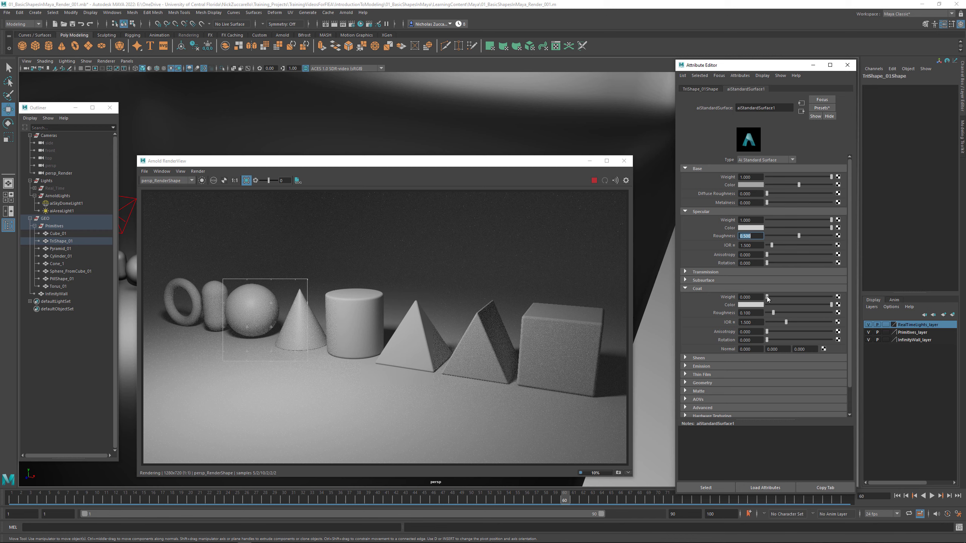
drag(791, 293, 798, 293)
drag(771, 312, 767, 313)
drag(766, 313, 778, 312)
drag(796, 296, 760, 297)
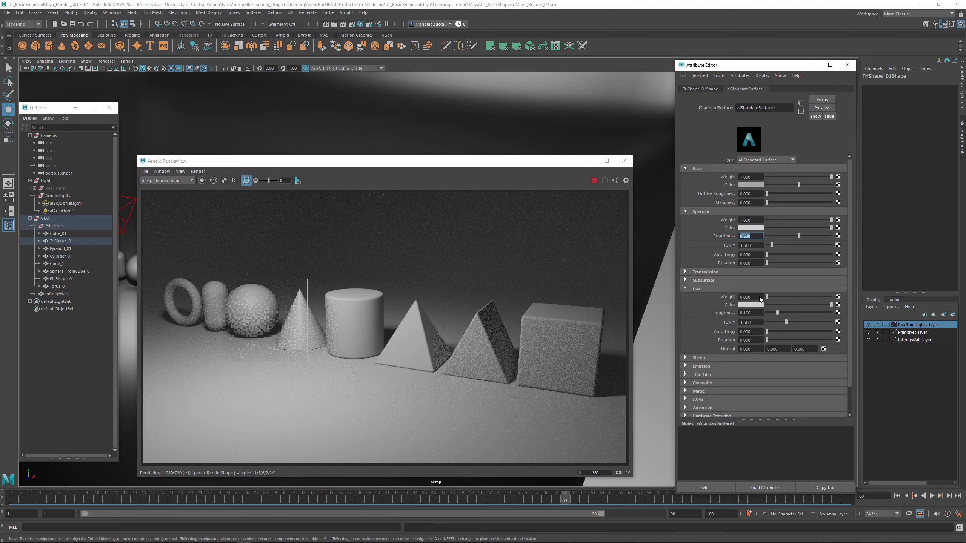
click(686, 289)
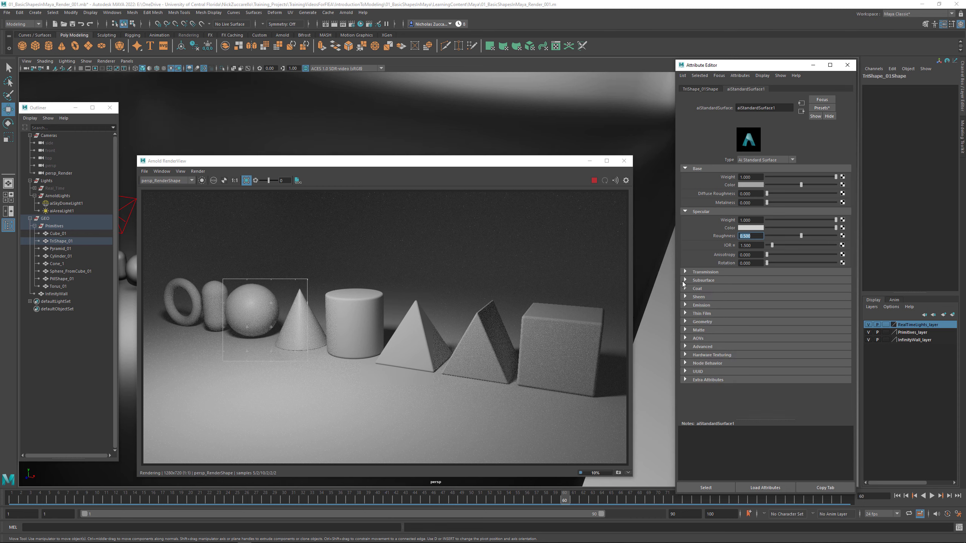
- Set aiStandardSurface1's transmission weight to about 0.72 and assign the default initialShadingGroup material to InfinityWall
click(685, 273)
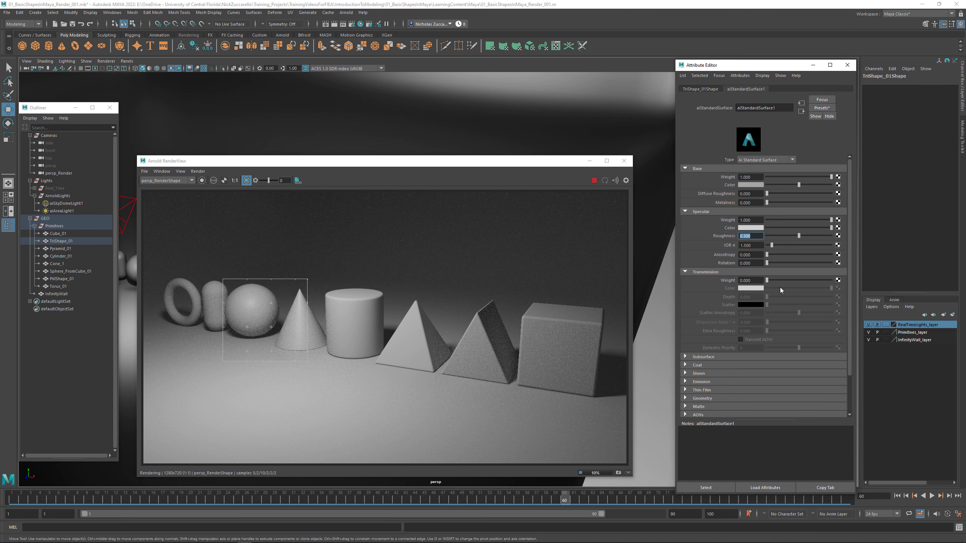
drag(767, 281, 812, 280)
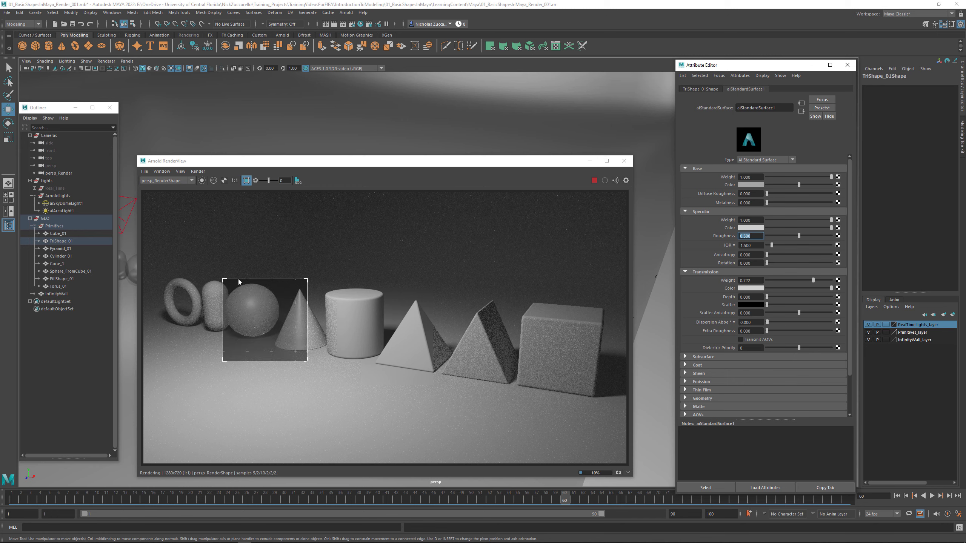
click(59, 294)
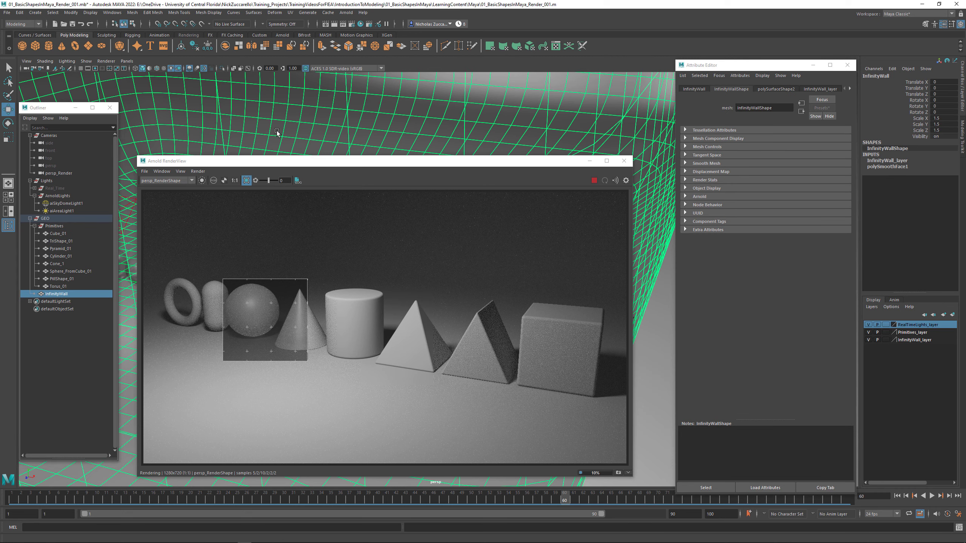
right_drag(277, 132, 349, 354)
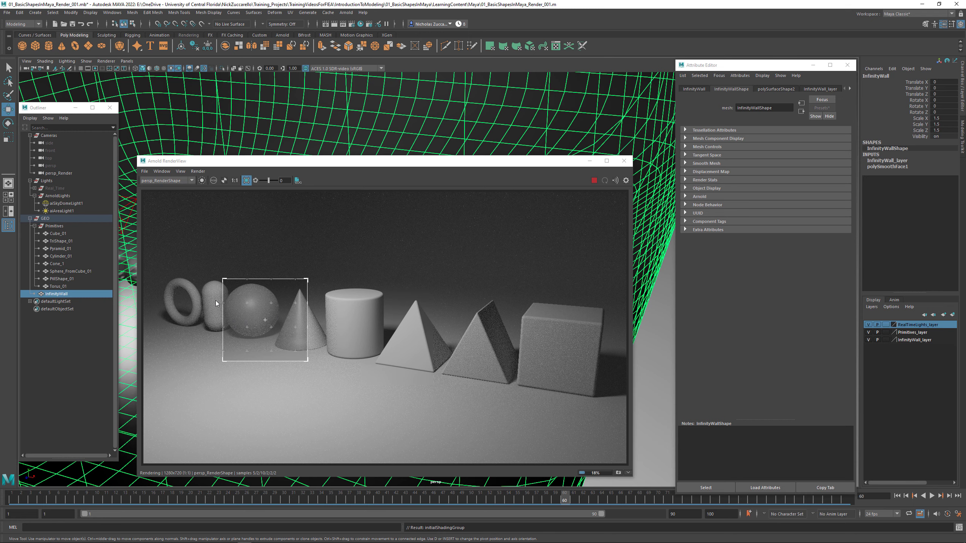
- Select Sphere_FromCube_01 through the render and turn off Opaque in its shape's Arnold attributes
click(272, 309)
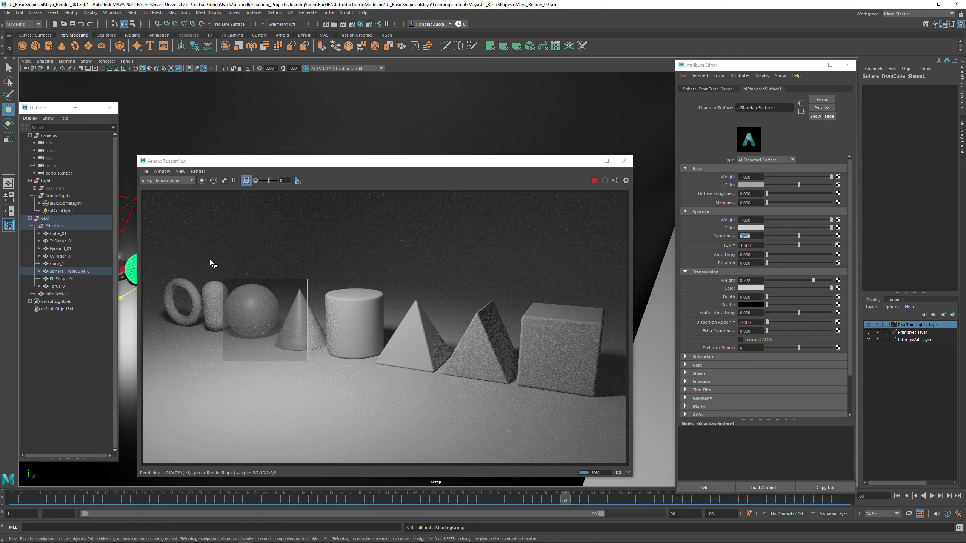
click(724, 90)
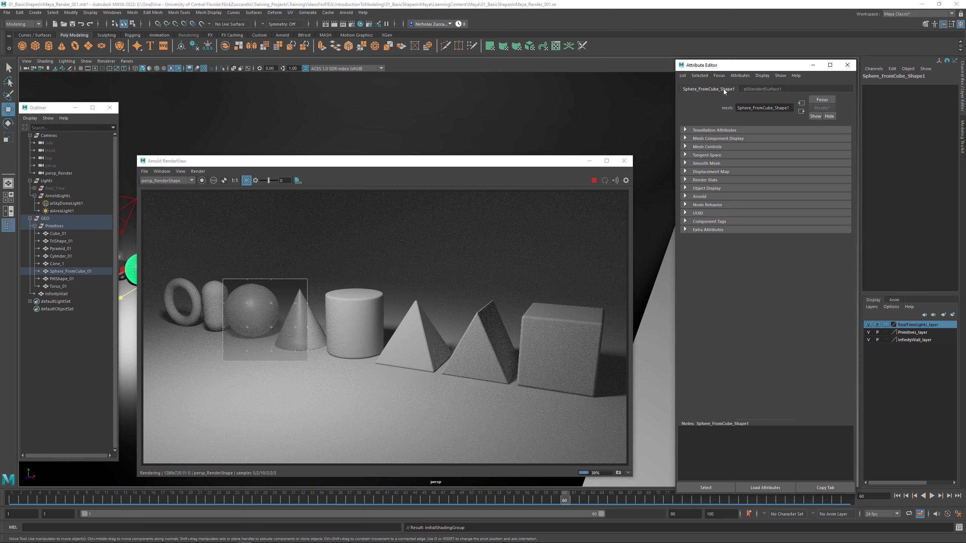
click(685, 197)
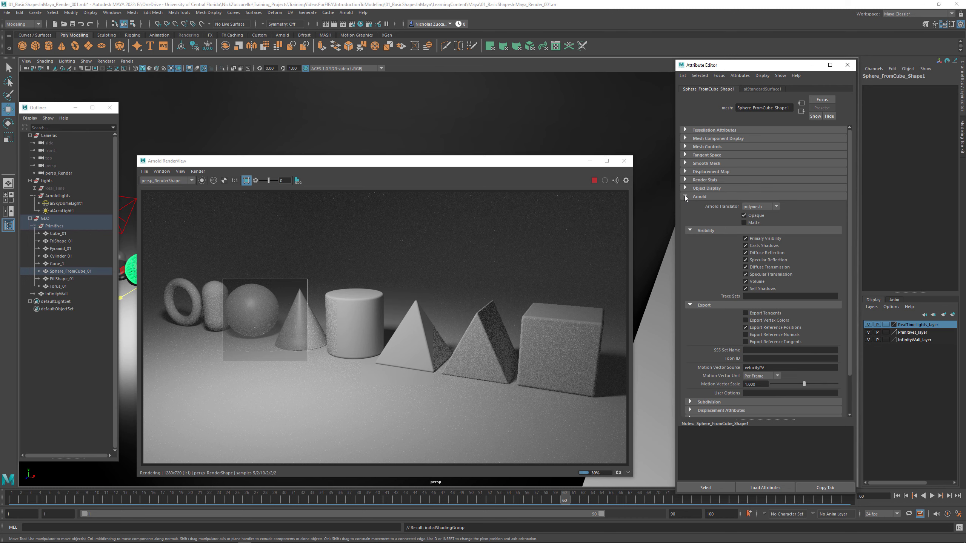
click(744, 215)
- Select all primitives from Cube_01 to Torus_01, turn off Opaque in the Arnold attributes, and check the setting on Torus_01 alone
click(67, 233)
shift+click(71, 287)
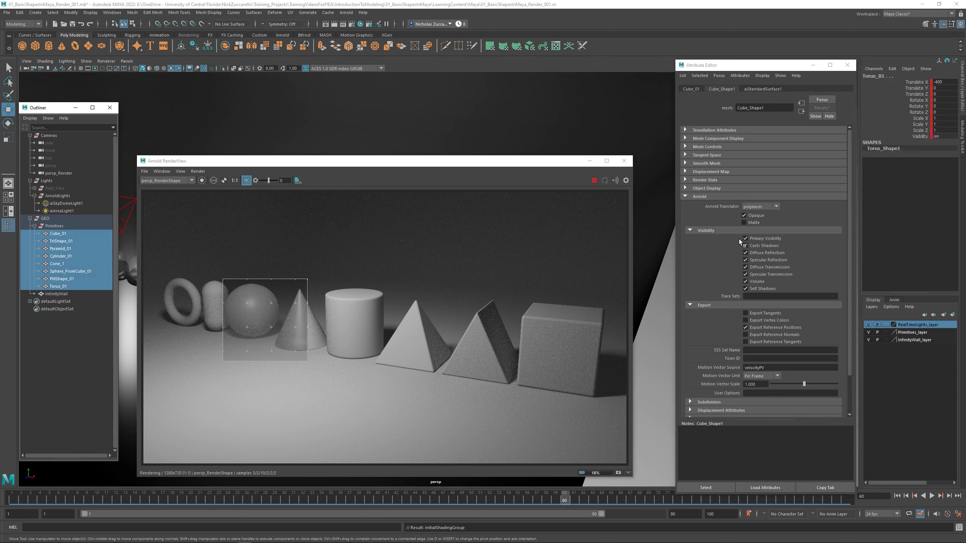
click(744, 216)
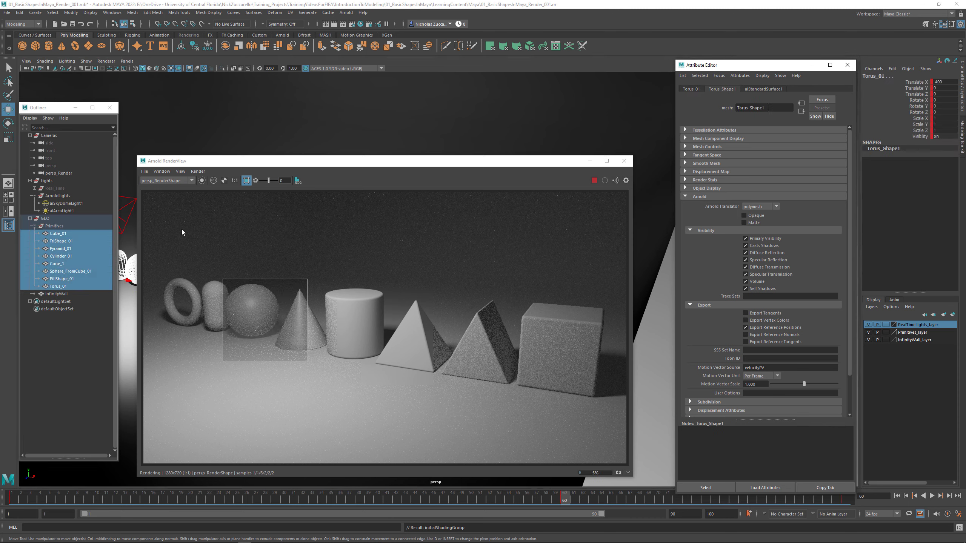
click(71, 284)
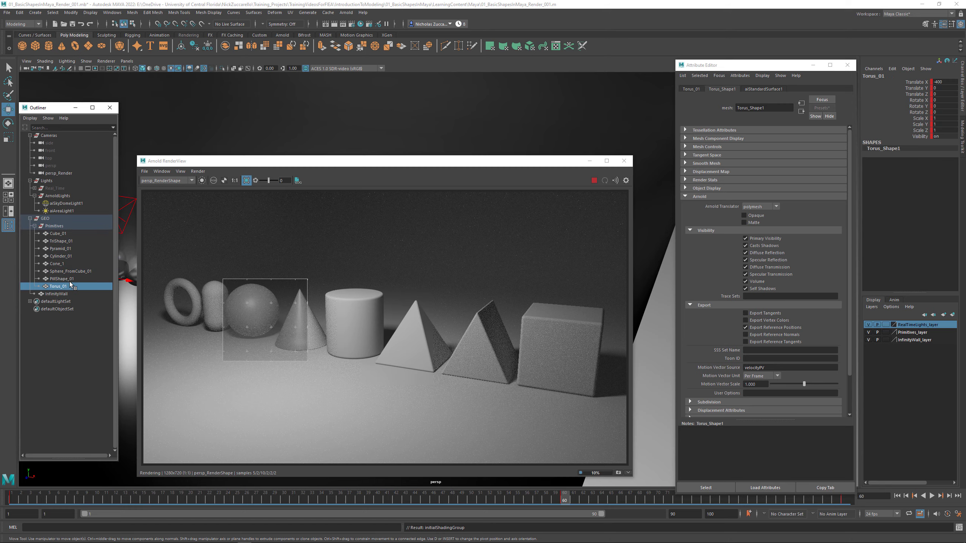
- Try the Jade preset on the shared aiStandardSurface1 material, replacing its current settings
click(70, 281)
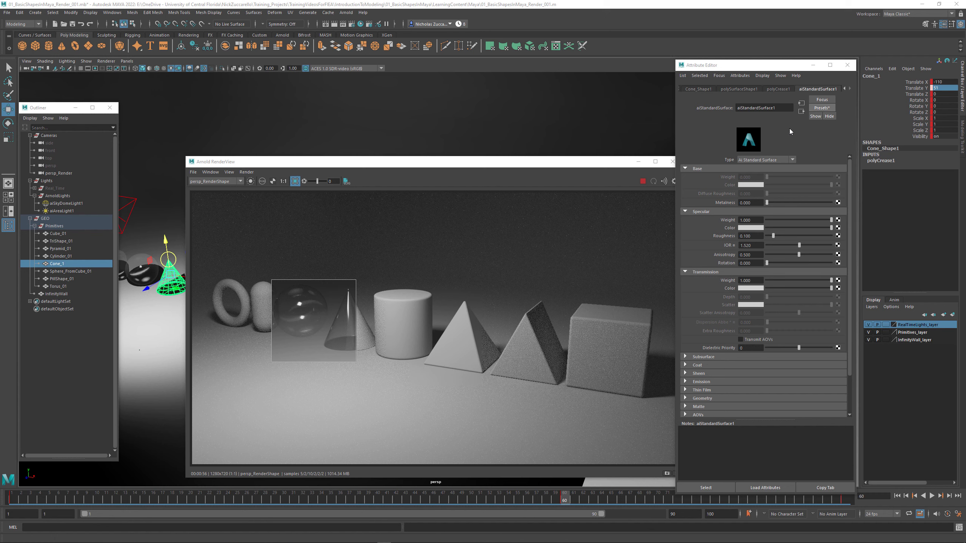
click(822, 109)
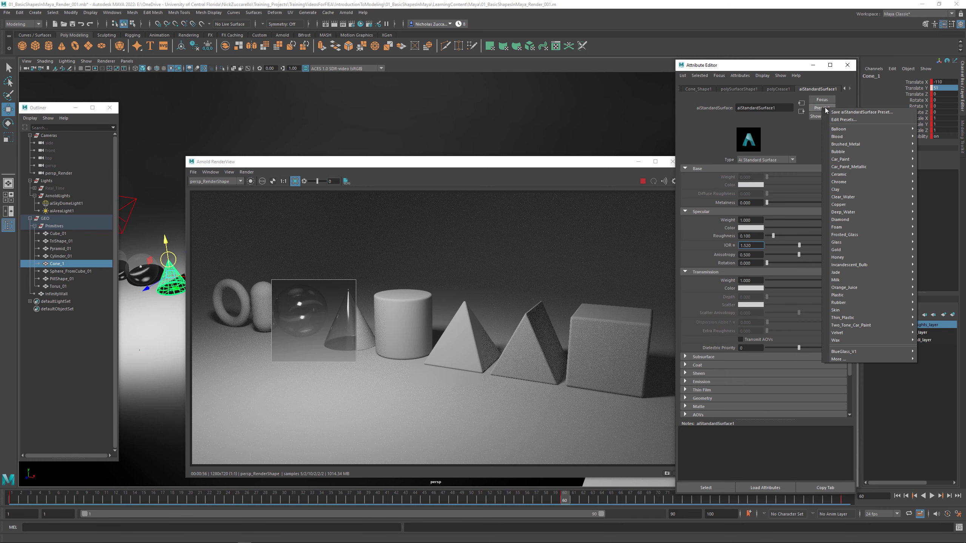
mouse_move(848, 317)
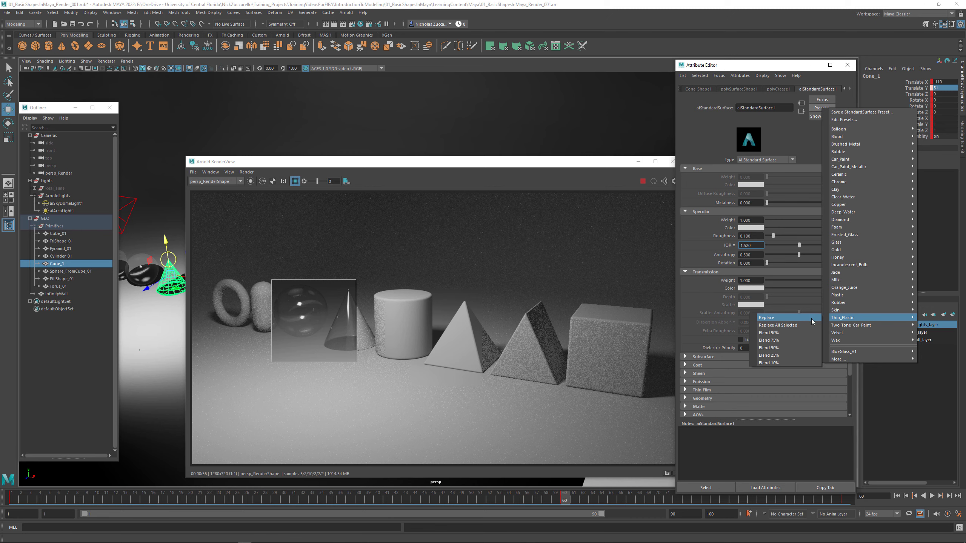
mouse_move(841, 273)
click(794, 273)
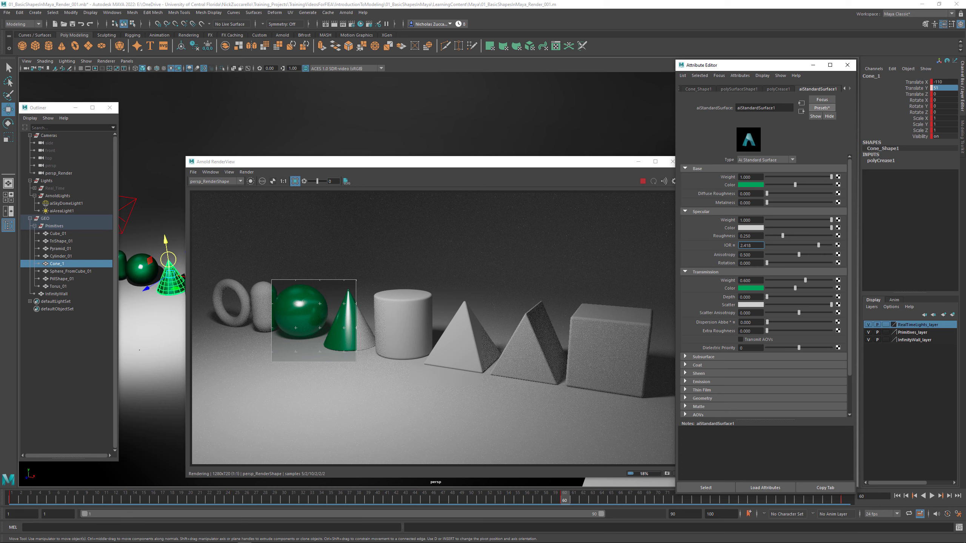
- Switch to the browser, examine the roughness and IOR sections of Arnold's Specular documentation page, and return to Maya
click(133, 538)
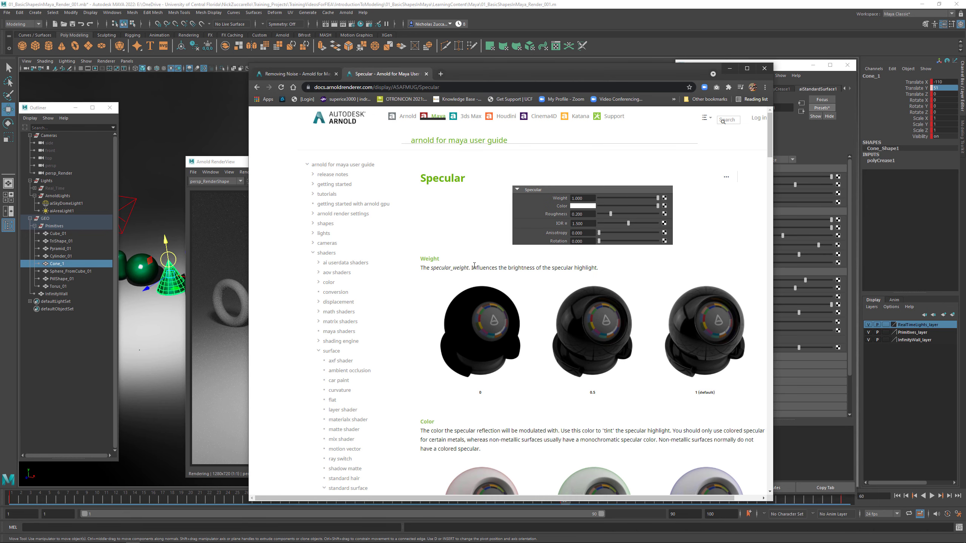
scroll(474, 265, down, 2)
scroll(509, 280, up, 2)
scroll(593, 328, down, 3)
scroll(591, 332, down, 9)
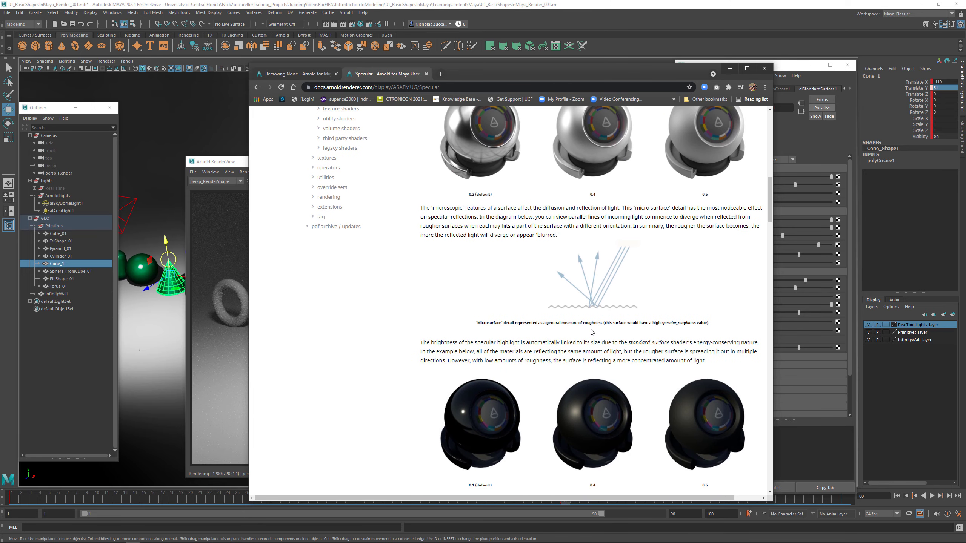
scroll(591, 332, down, 15)
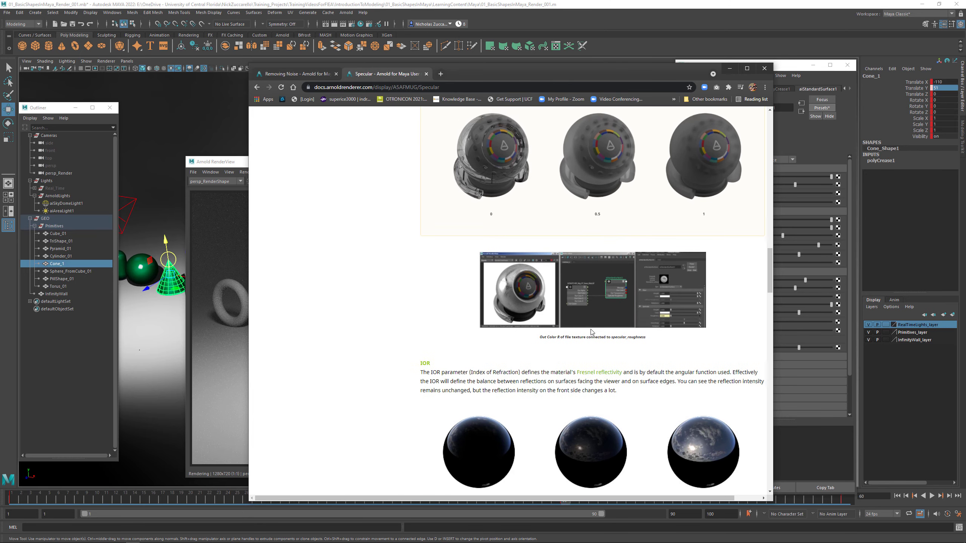
scroll(591, 332, down, 12)
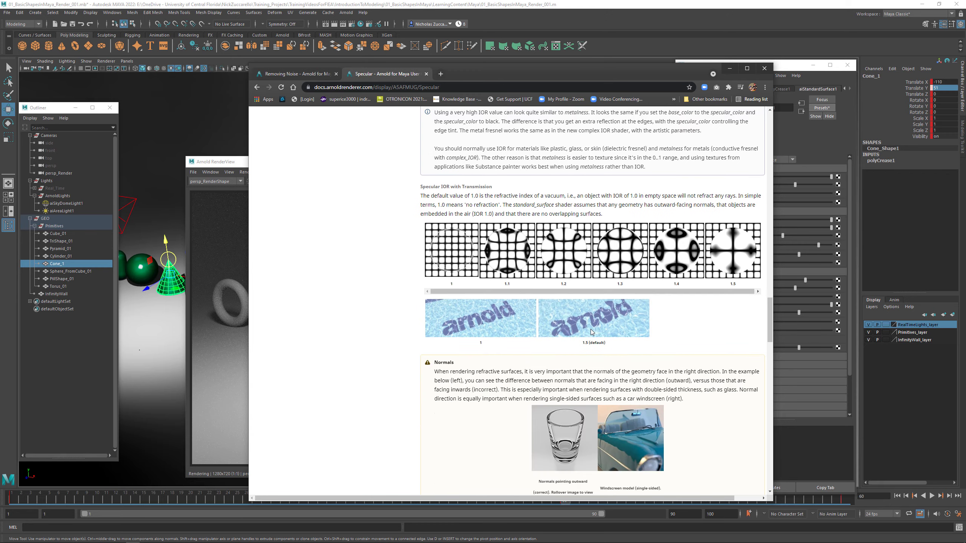
scroll(591, 332, up, 12)
click(496, 10)
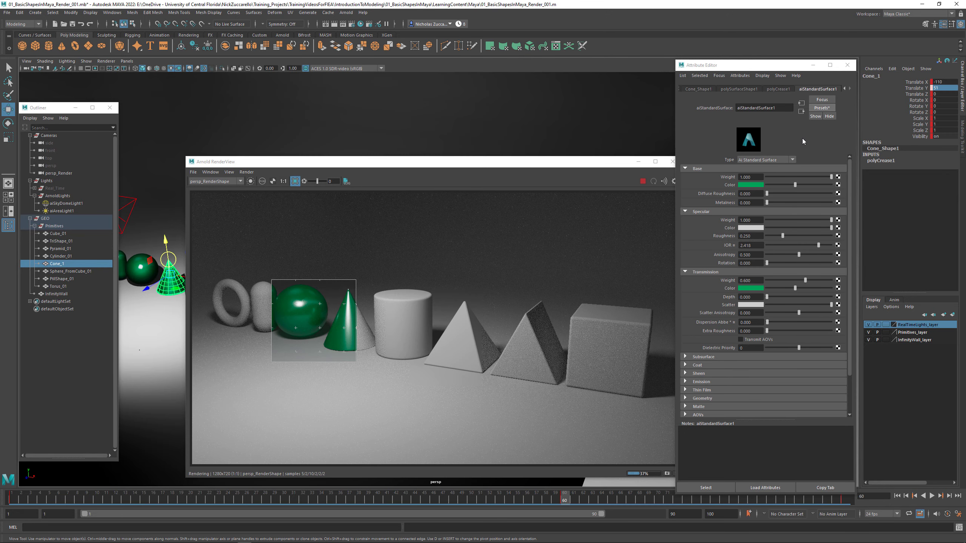
- Replace aiStandardSurface1's settings with the Deep_Water preset and turn off the crop region in the Arnold render
click(822, 108)
click(871, 213)
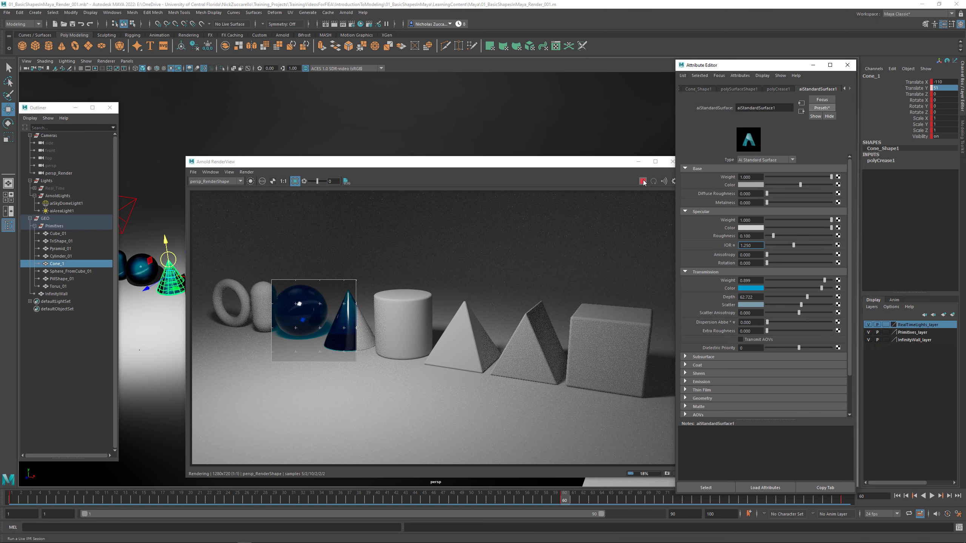
click(295, 183)
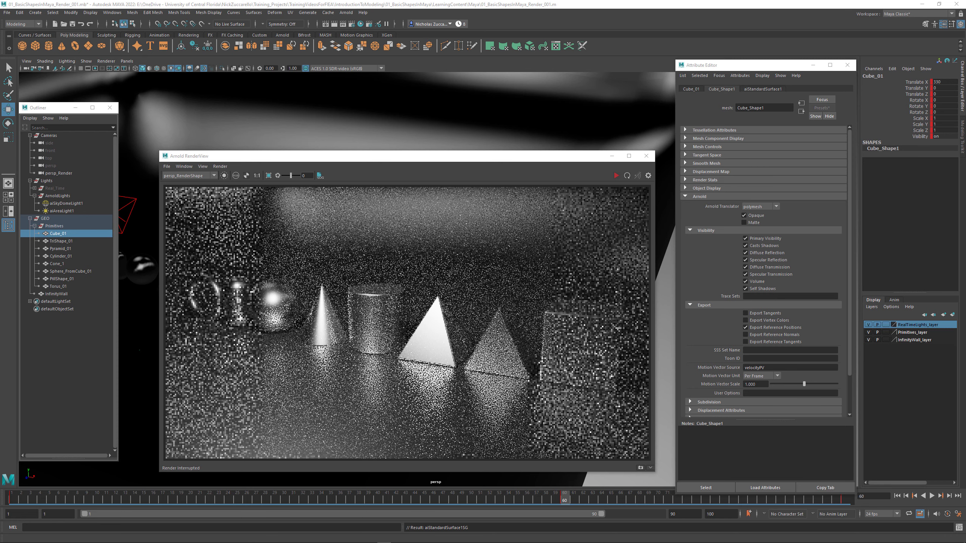
- Create an aiAtmosphereVolume as the Atmosphere in the Arnold render settings' Environment section and show its attributes
drag(467, 160, 472, 163)
click(354, 27)
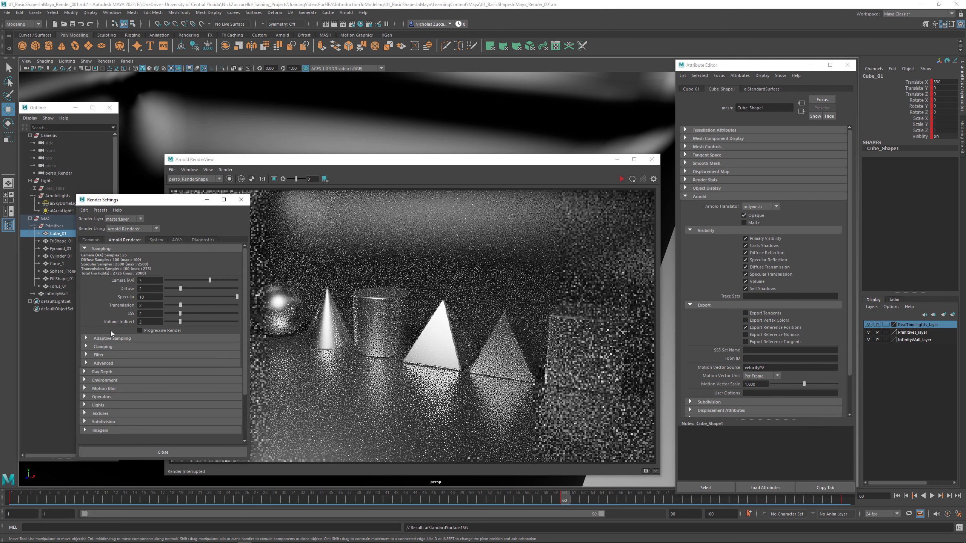
click(85, 380)
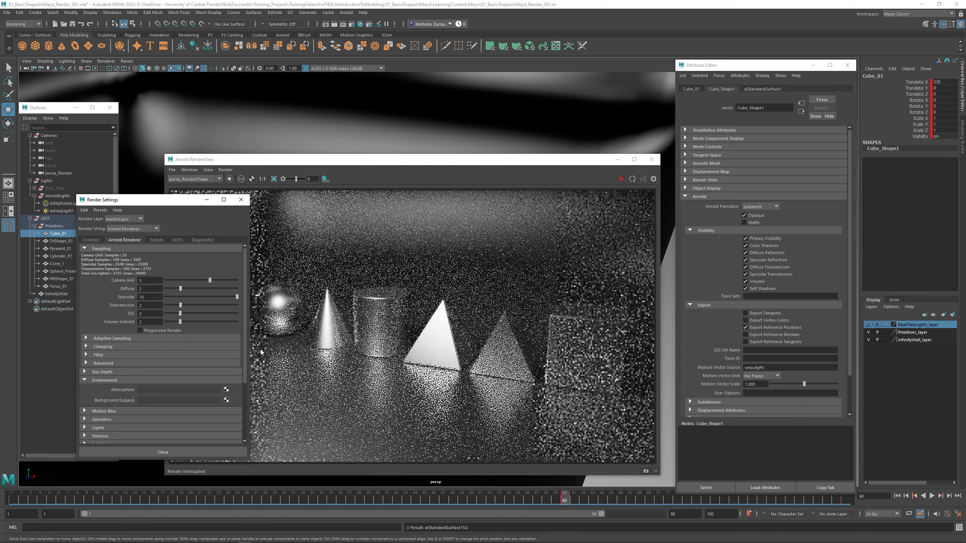
click(226, 391)
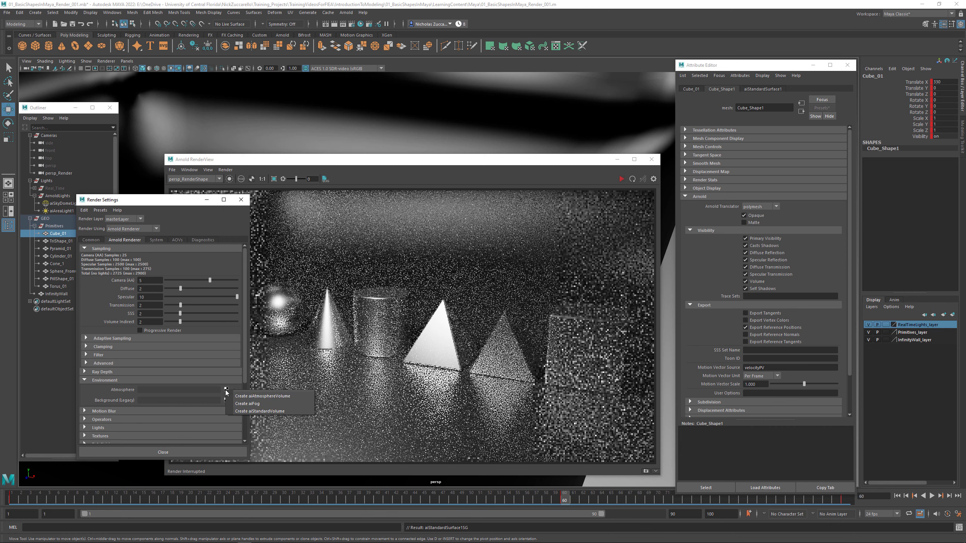
click(273, 397)
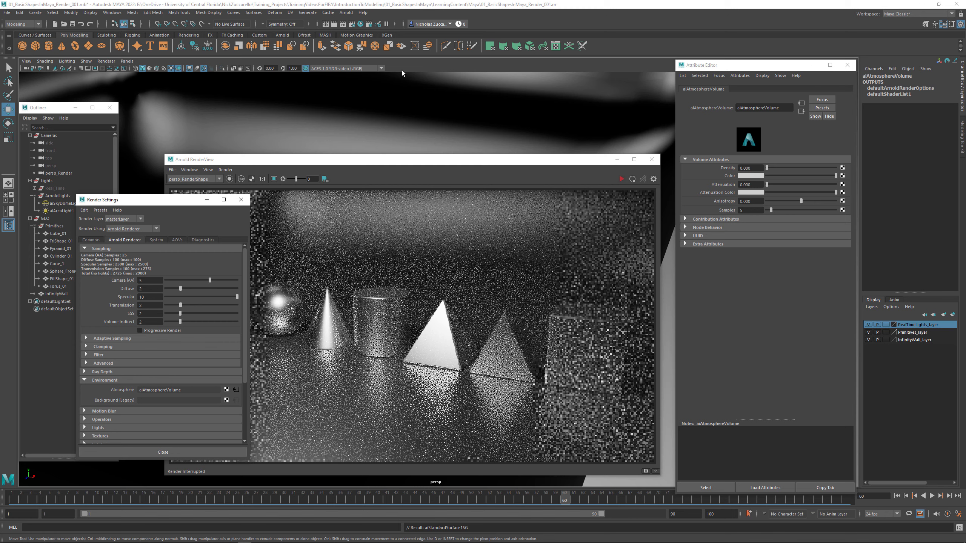
click(112, 12)
mouse_move(148, 39)
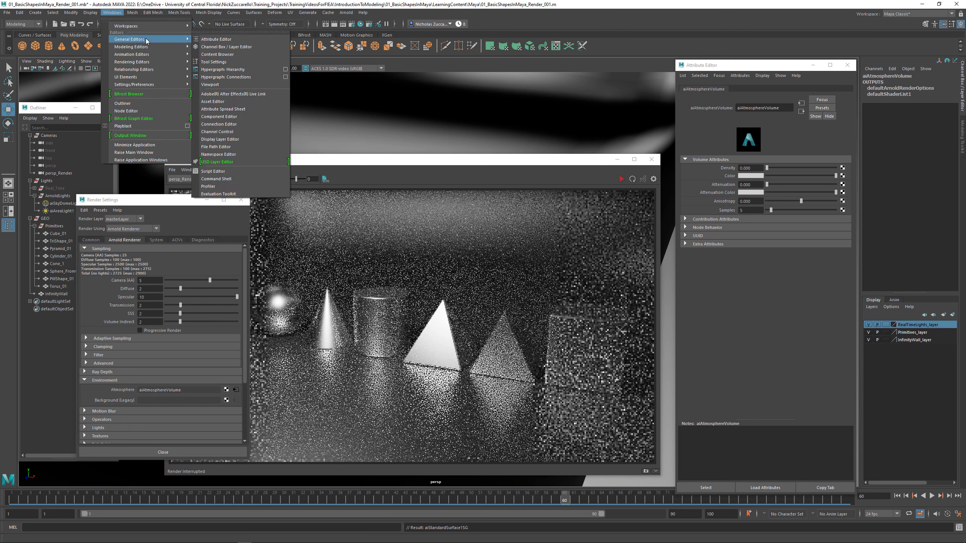
click(240, 40)
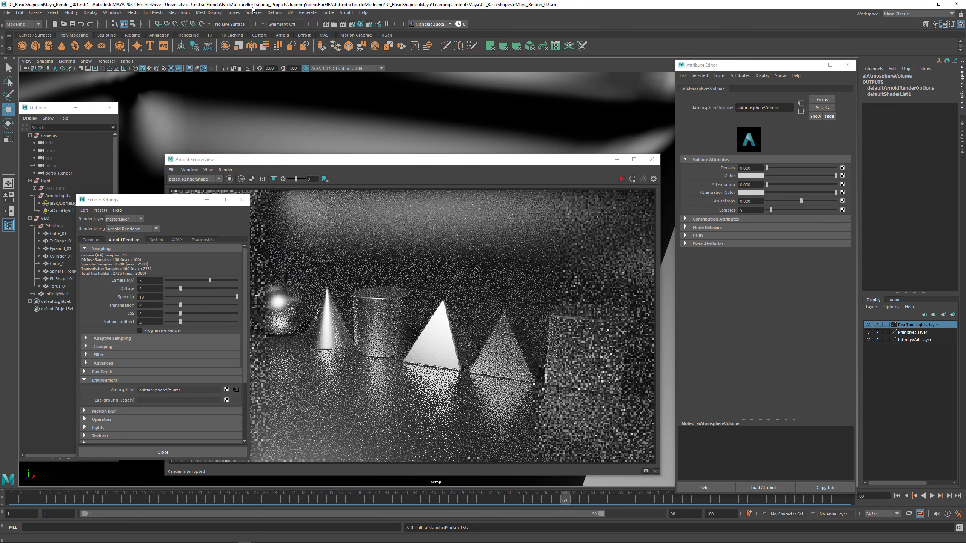
click(236, 391)
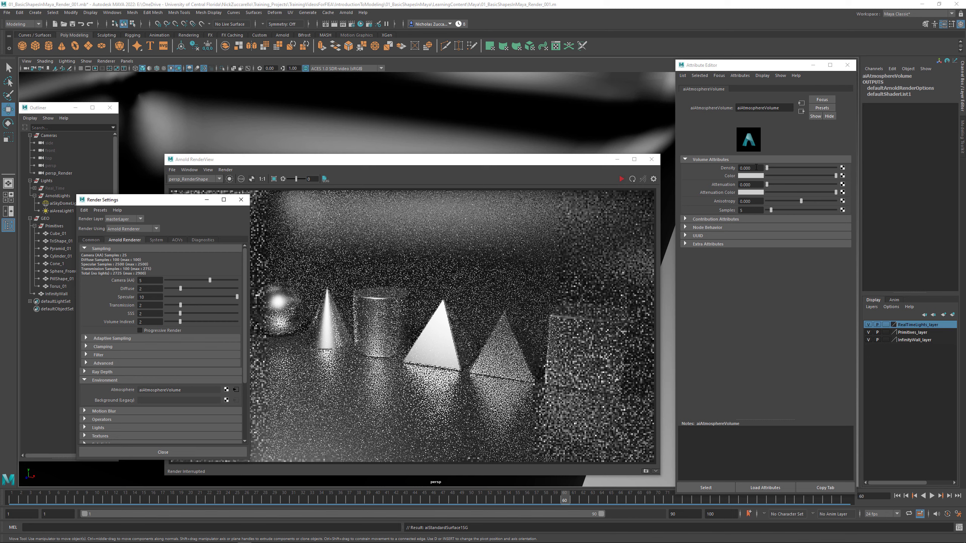
- Render the scene with aiAtmosphereVolume's density at 0.1, and lower the density to 0.01
click(756, 167)
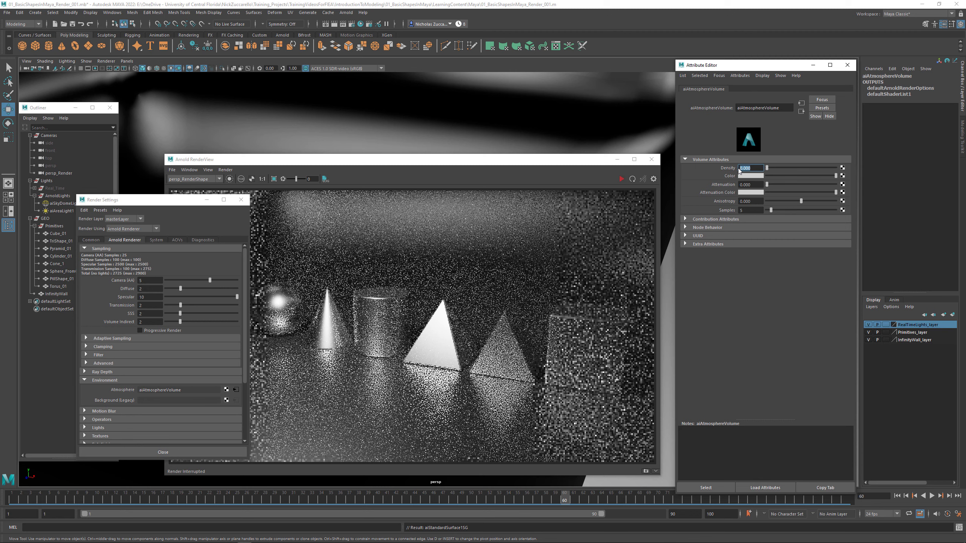
text(0.1)
key(Return)
click(621, 179)
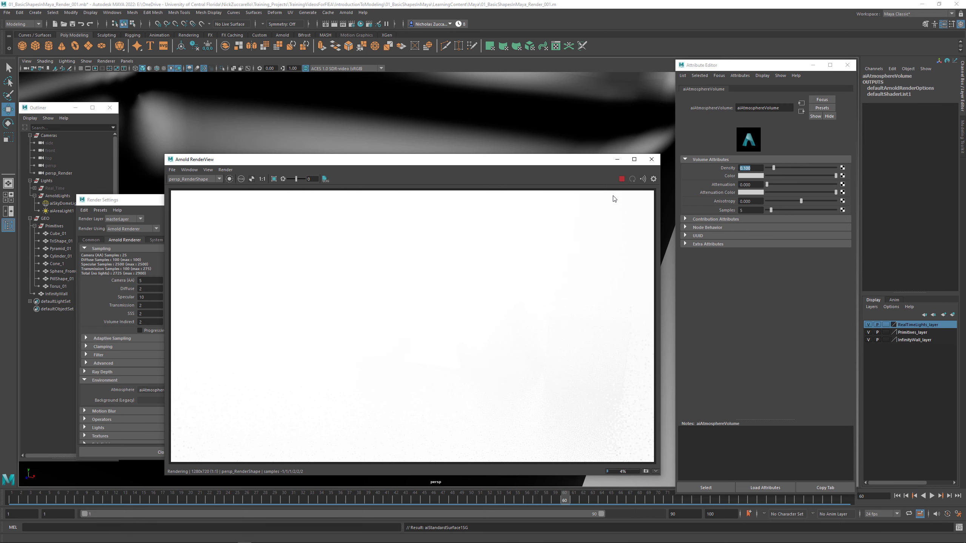
click(738, 168)
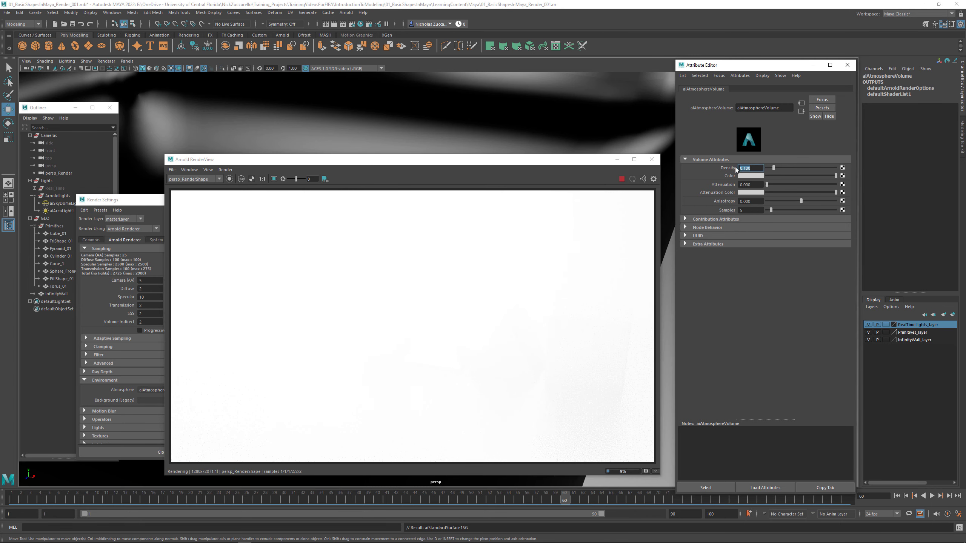
text(0.01)
key(Return)
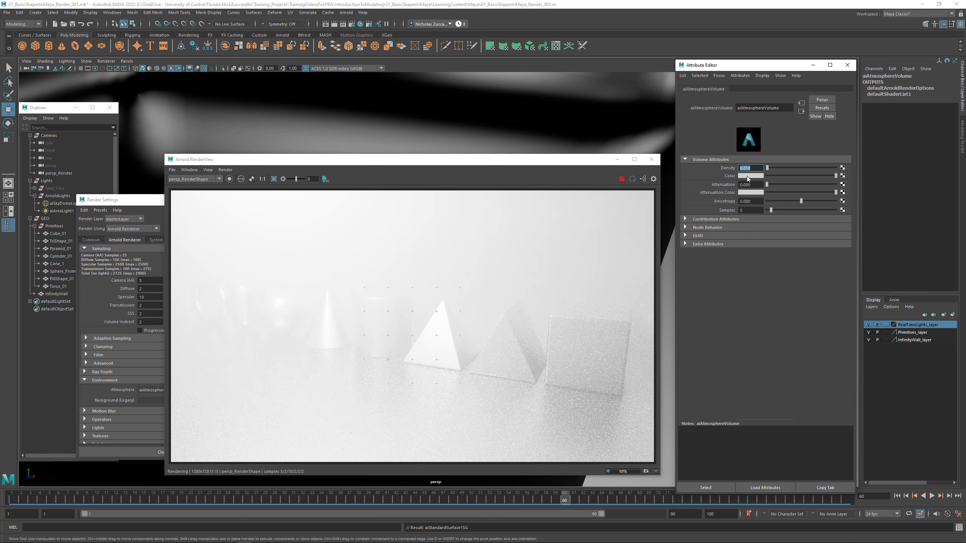
- Raise the atmosphere's attenuation to about 0.243, try a red attenuation color and return that color to white
drag(768, 185, 777, 185)
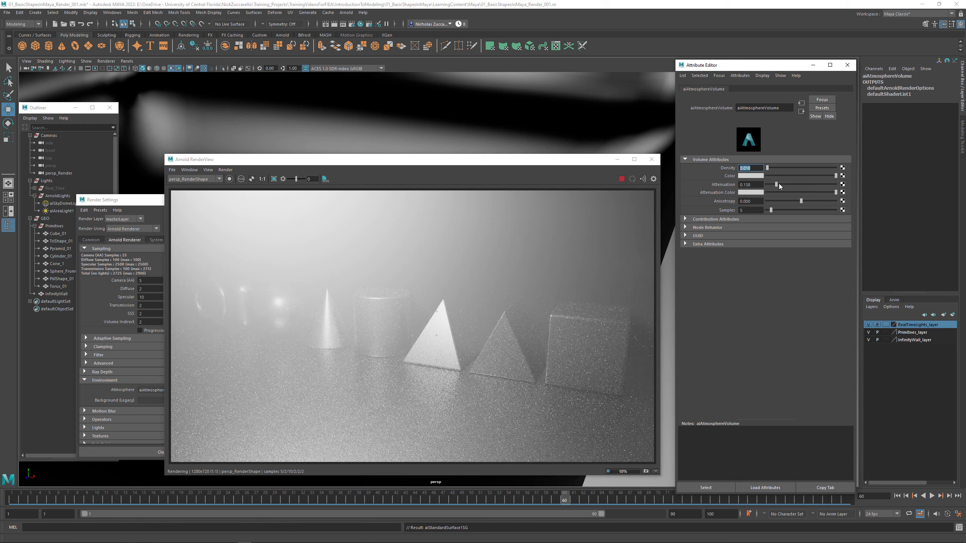
drag(778, 184, 785, 183)
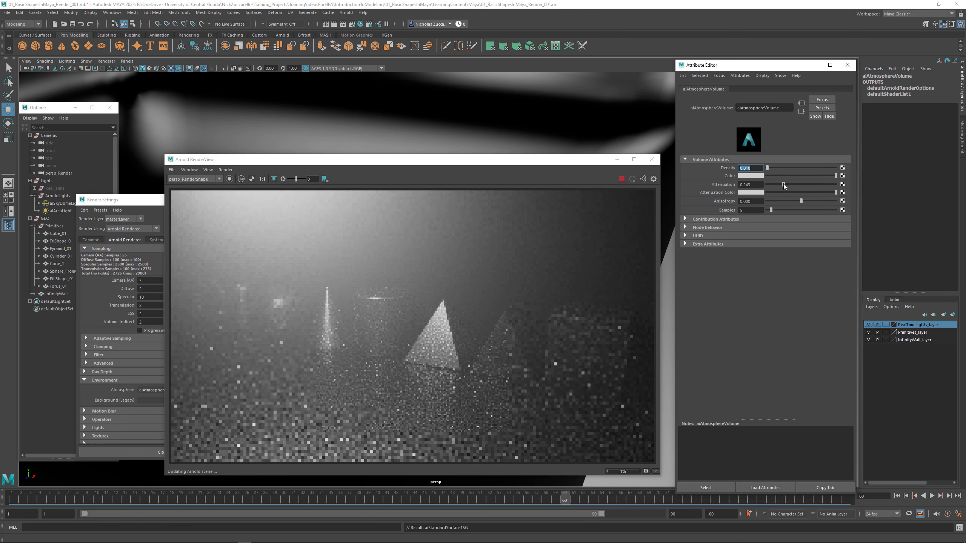
drag(785, 184, 783, 184)
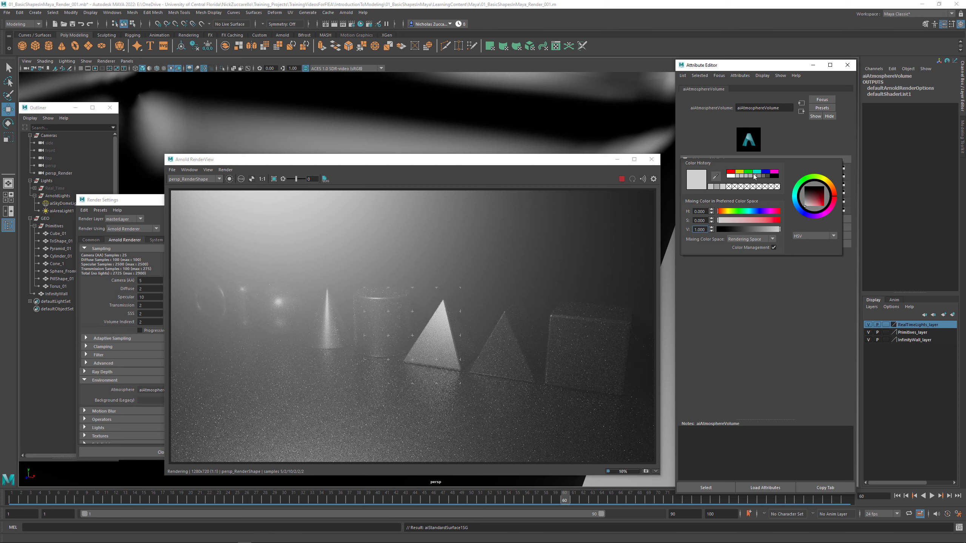
click(730, 171)
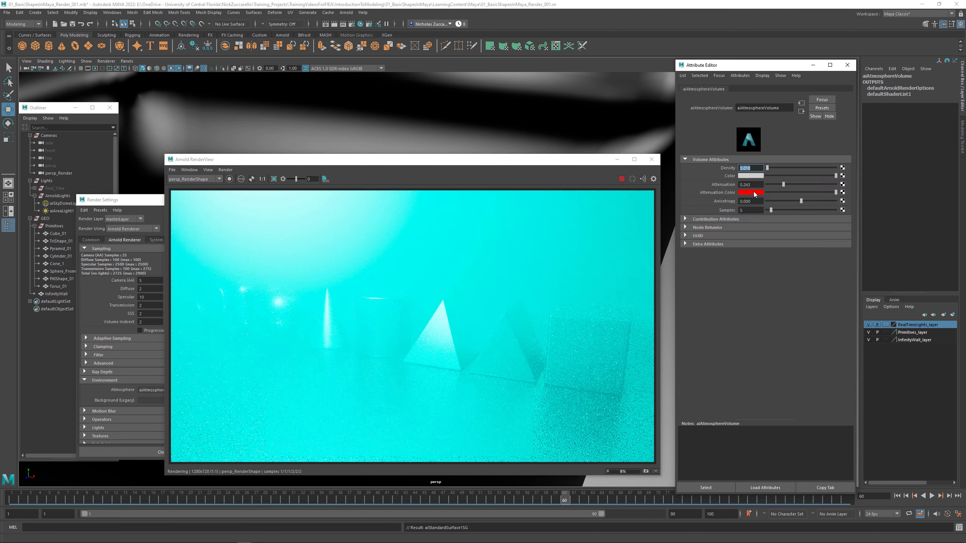
click(753, 192)
click(724, 175)
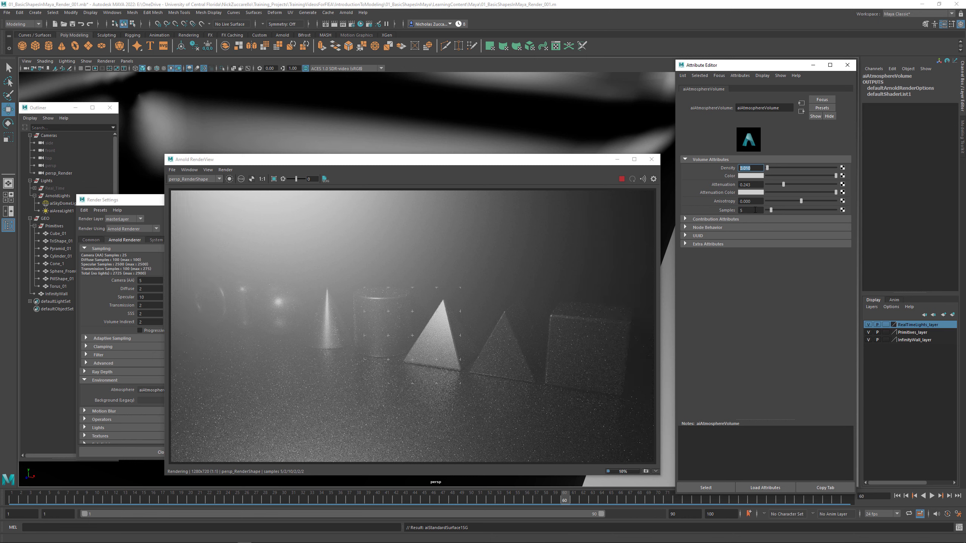
- Set the atmosphere volume's samples to 8
click(756, 210)
text(8)
key(Return)
- Try muted blue, cyan and warm orange tints for the atmosphere volume's color, with saturation 0.235 and value 0.578
click(749, 177)
click(753, 176)
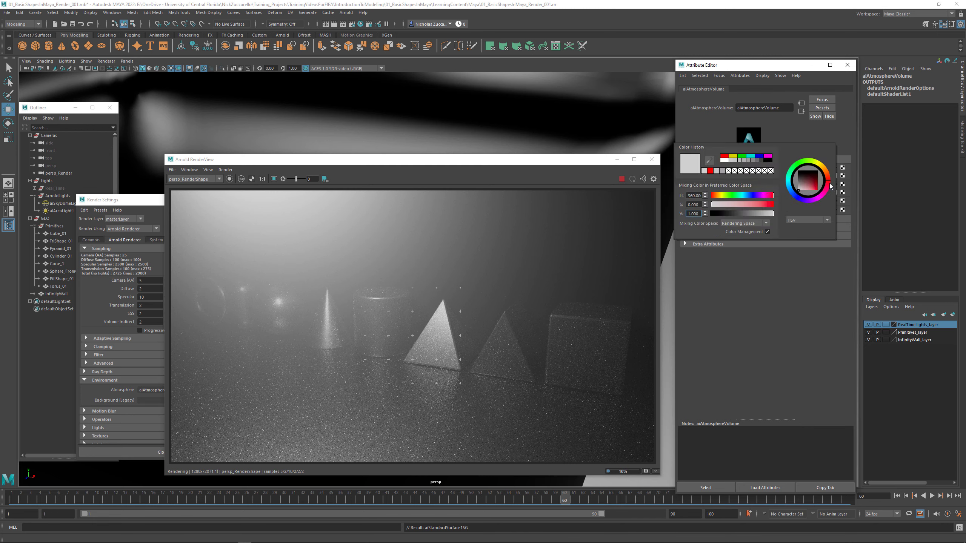
click(794, 195)
click(805, 187)
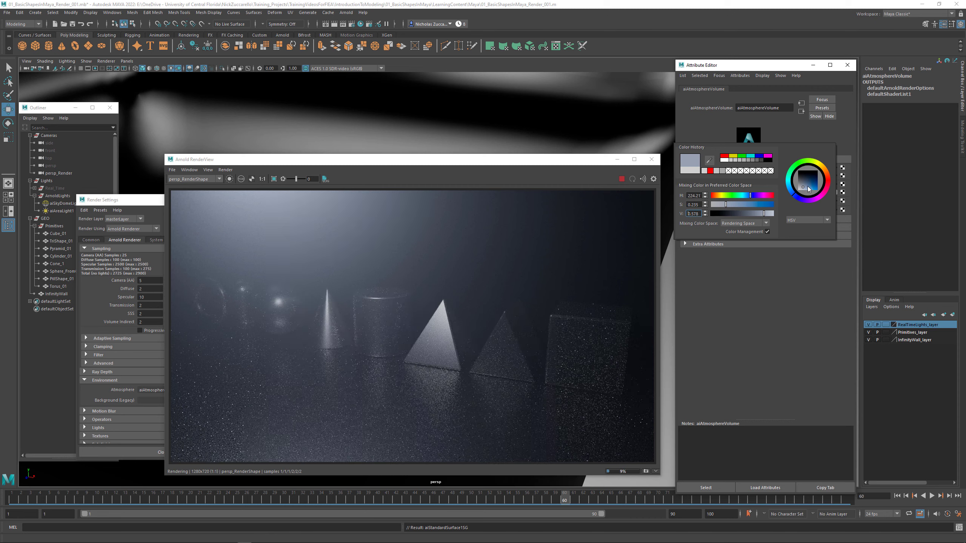
click(790, 182)
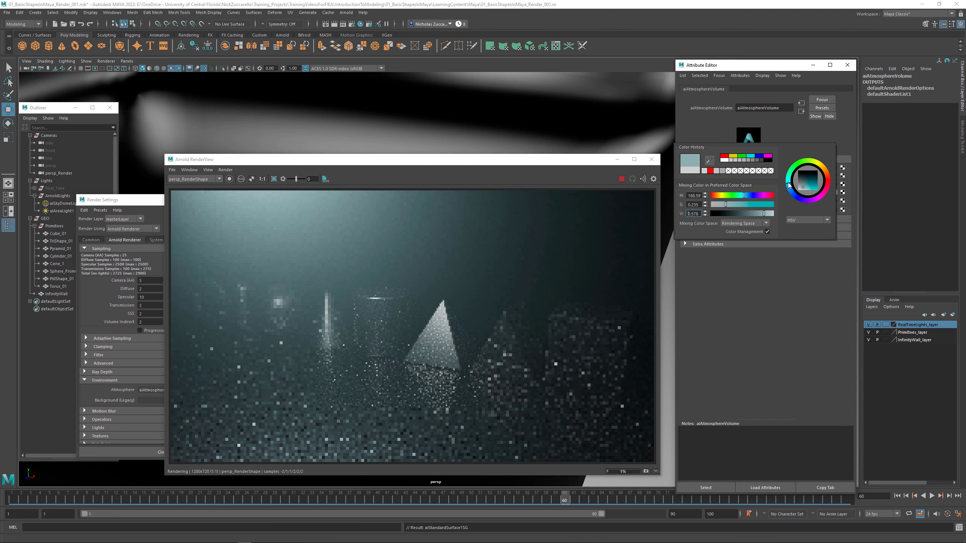
mouse_move(790, 178)
mouse_down()
mouse_move(808, 163)
mouse_move(826, 173)
mouse_up()
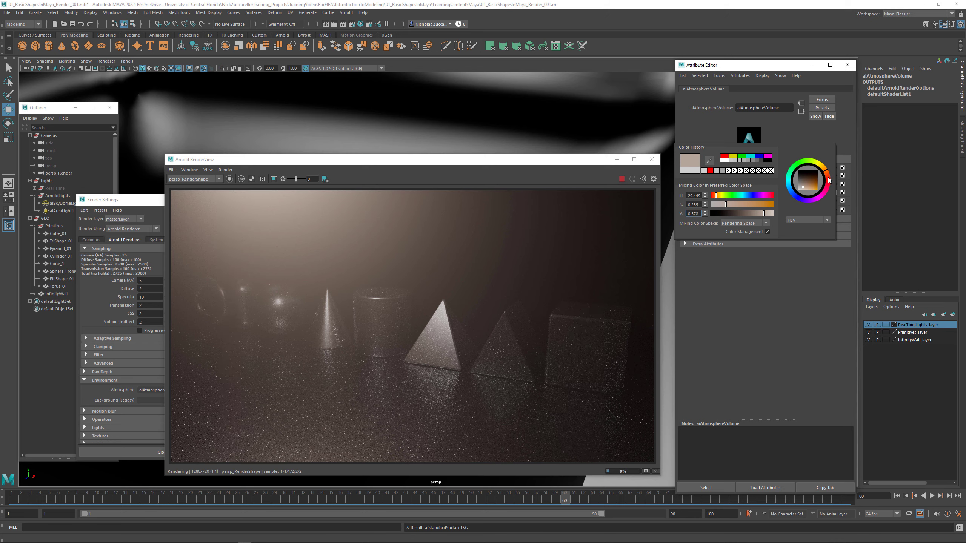
drag(828, 173, 825, 170)
- Reduce aiAtmosphereVolume's attenuation to 0 and density to 0.002, and return its color to white
drag(783, 185, 722, 167)
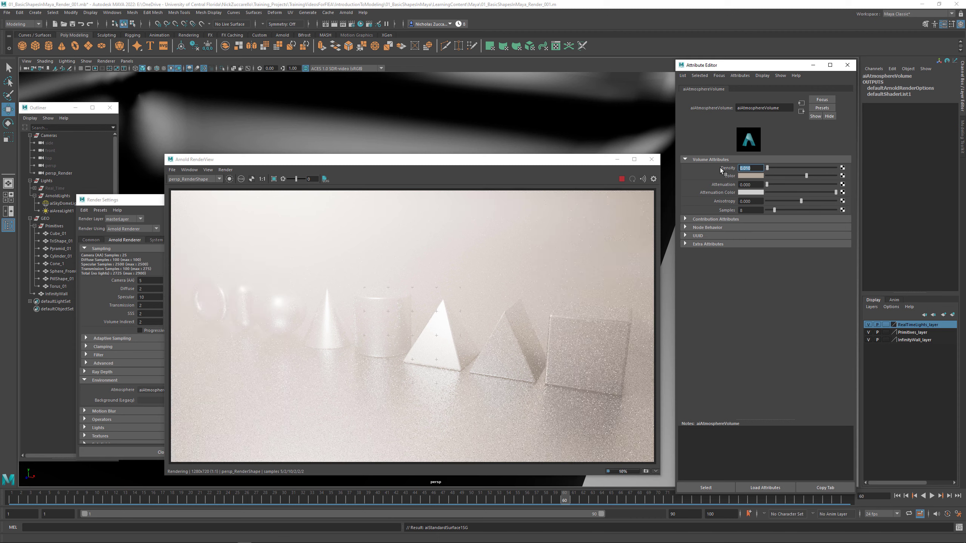
text(.0)
key(Return)
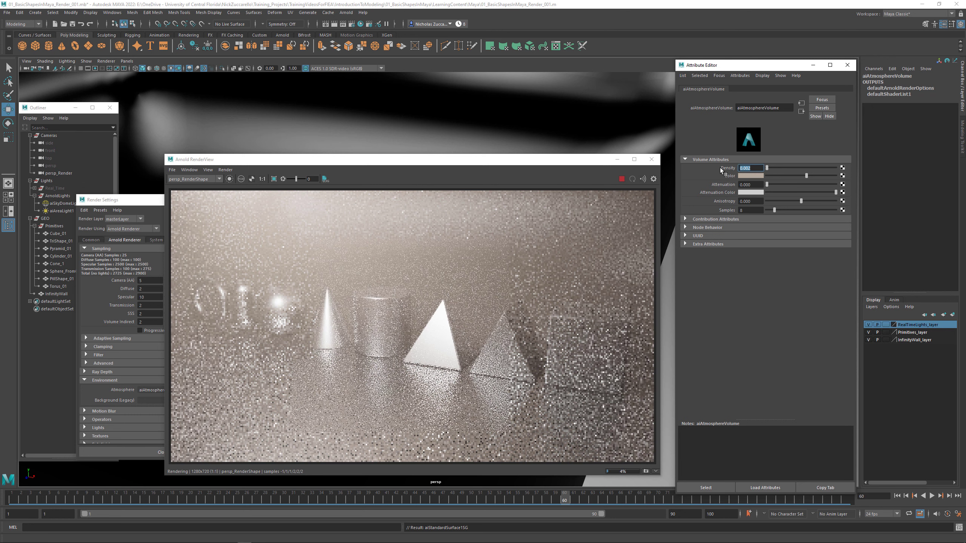
click(760, 177)
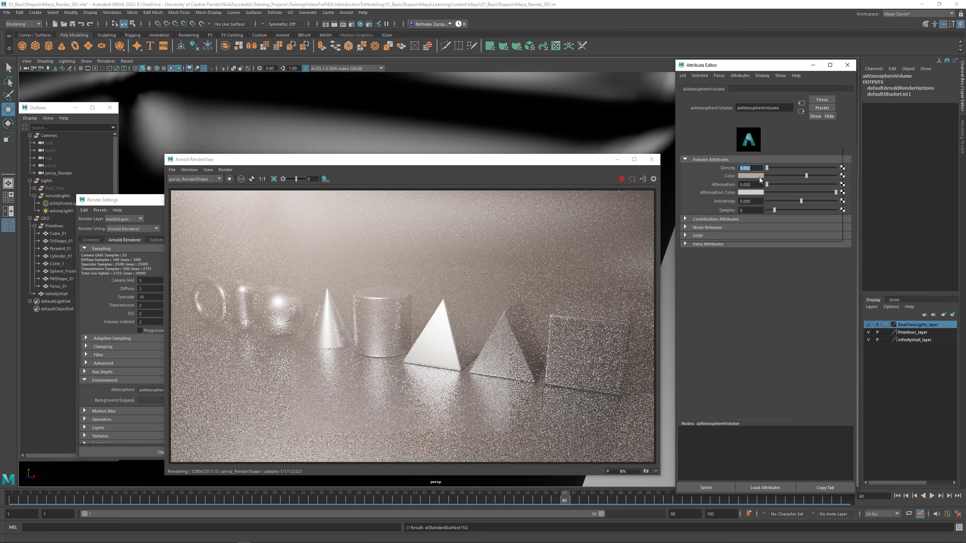
click(716, 172)
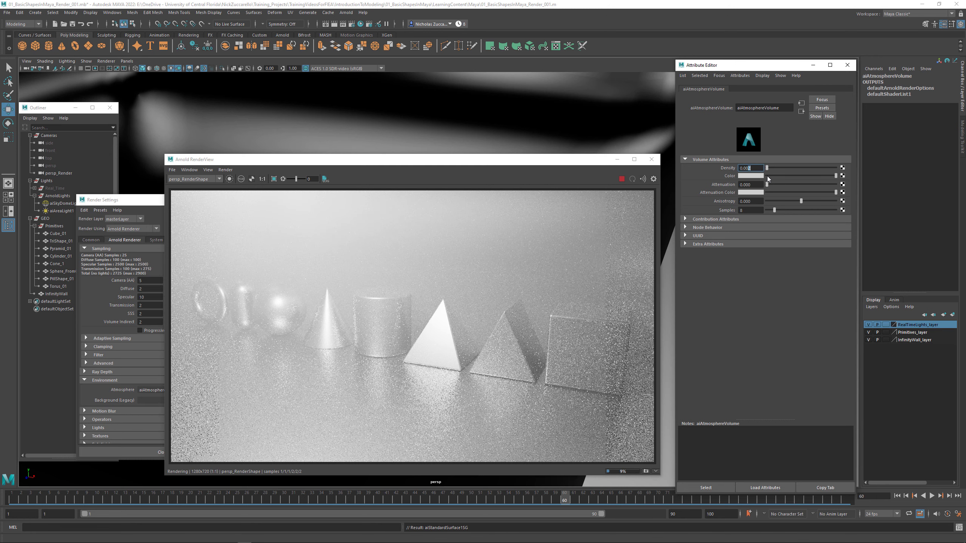
- Set the atmosphere volume's density to 0.001 and raise its attenuation to about 0.044
key(Return)
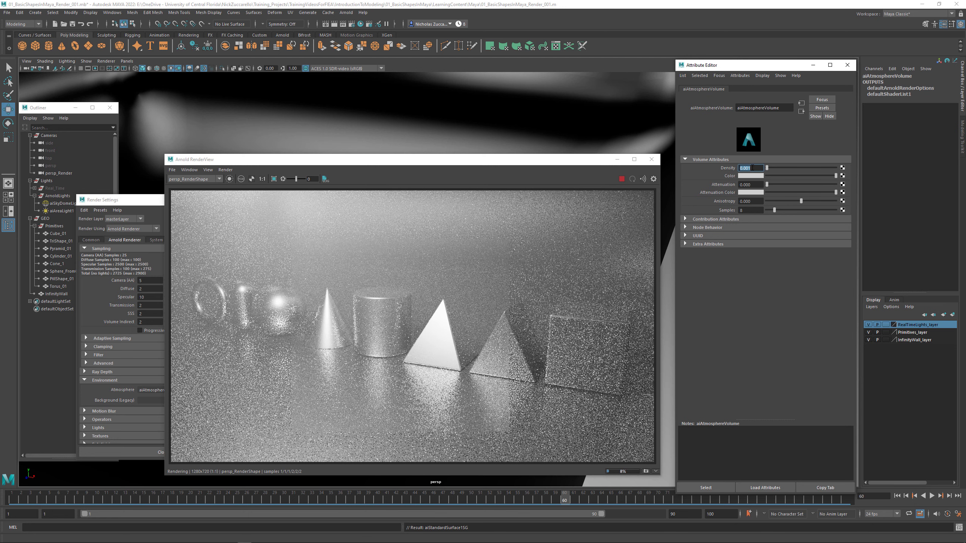
drag(748, 168, 753, 168)
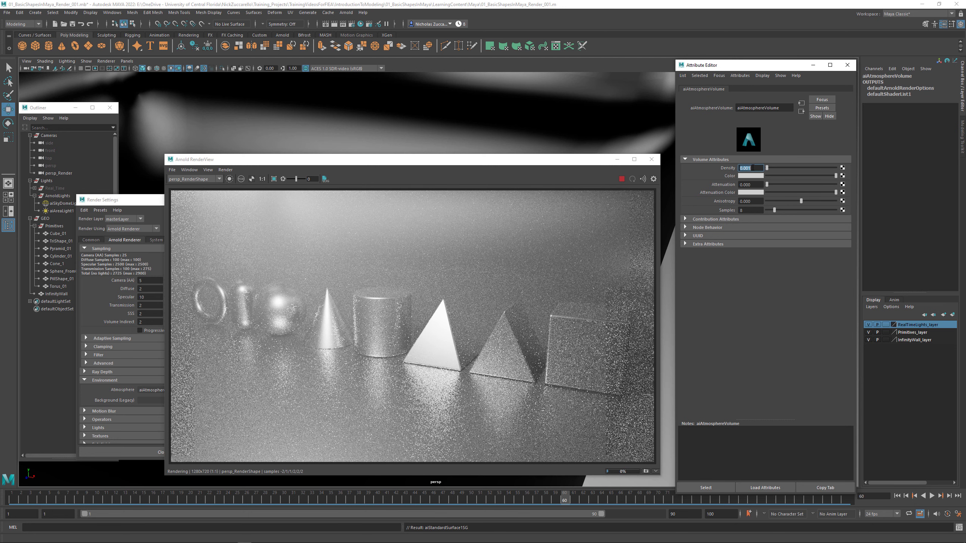
key(Return)
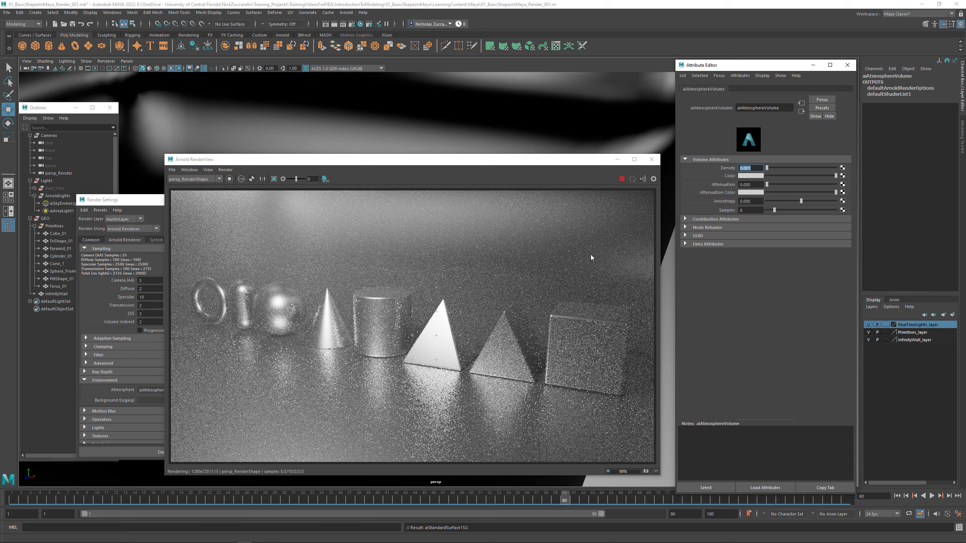
drag(766, 185, 769, 185)
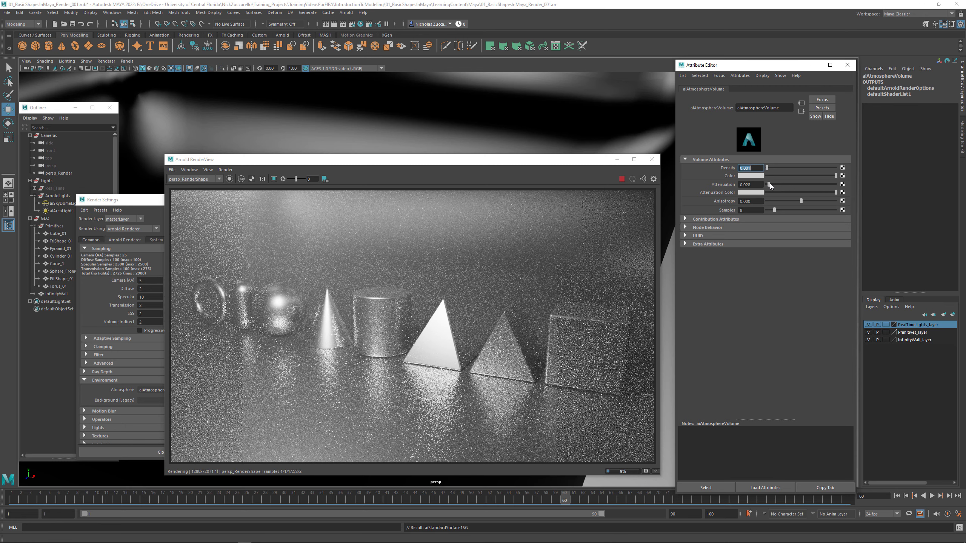
drag(769, 186, 771, 185)
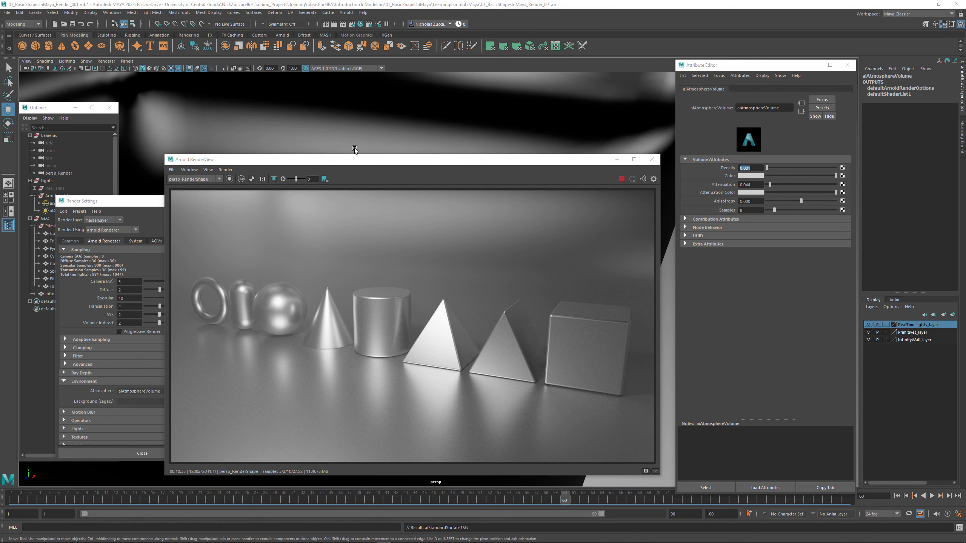
- Select the persp_Render camera and enable depth of field in its Arnold attributes
click(58, 173)
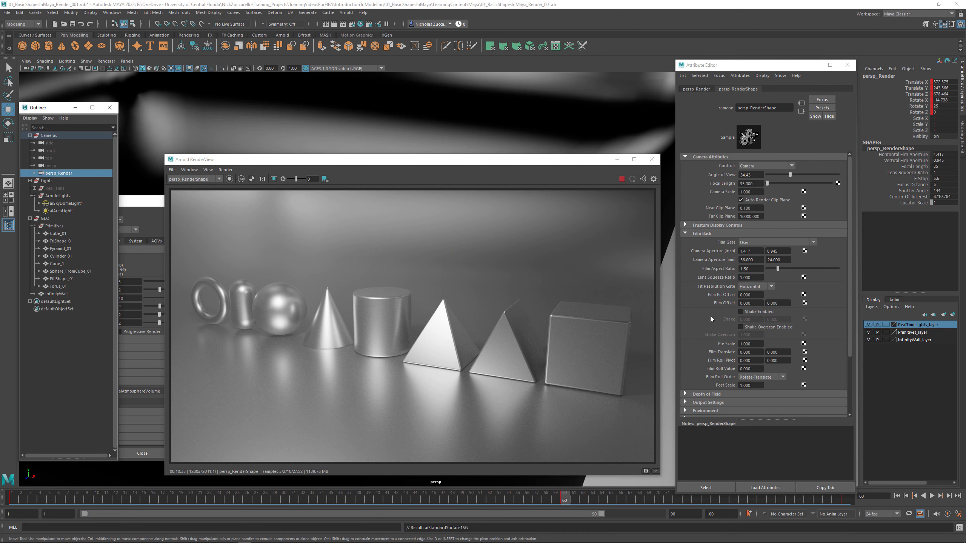
scroll(701, 336, down, 3)
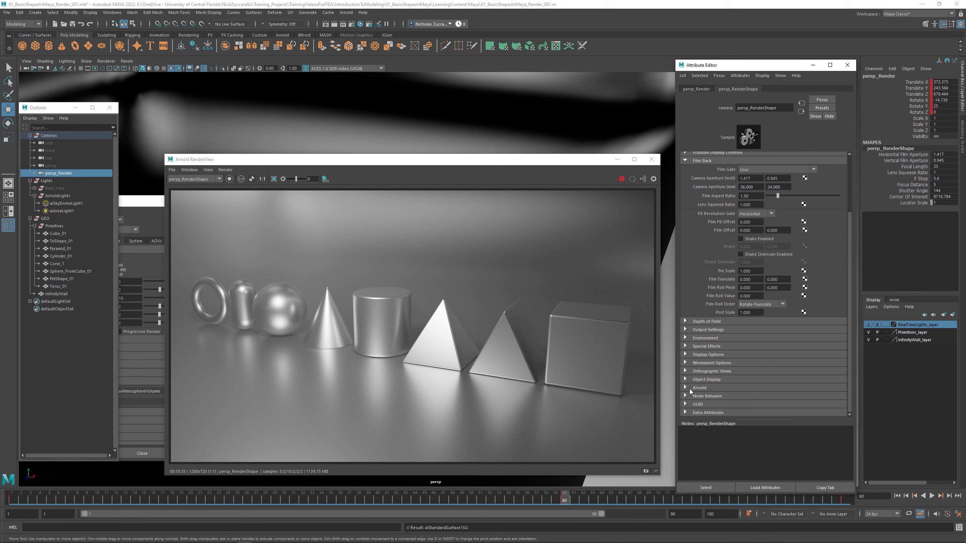
click(686, 389)
scroll(709, 385, down, 6)
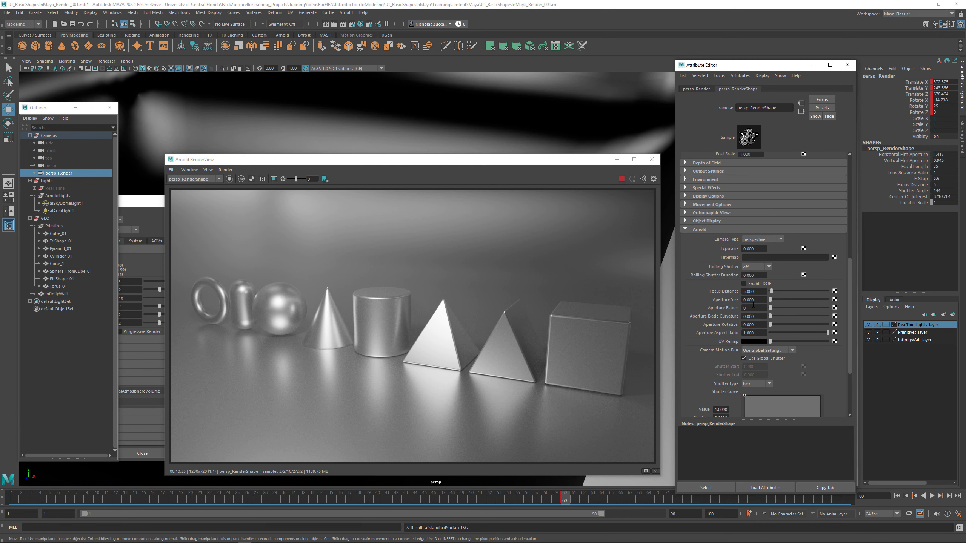
click(744, 285)
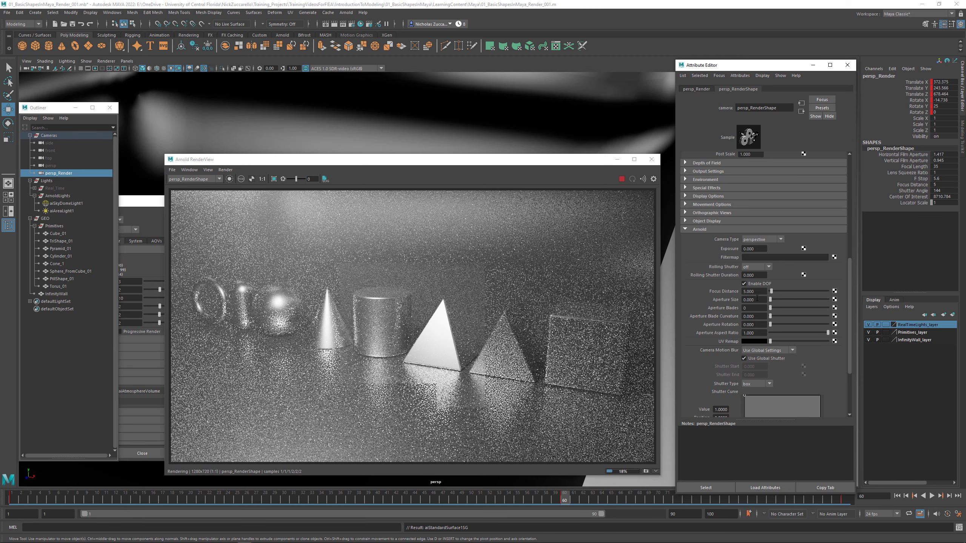
- Set the persp_Render camera's Arnold focus distance to 500 and its aperture size to 5
drag(757, 292, 732, 288)
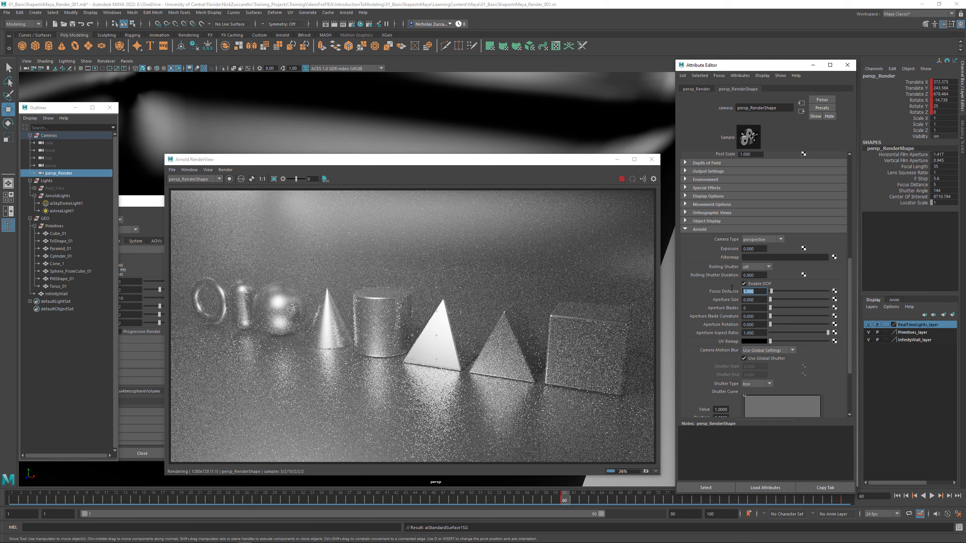
text(500)
key(Return)
click(745, 300)
key(Return)
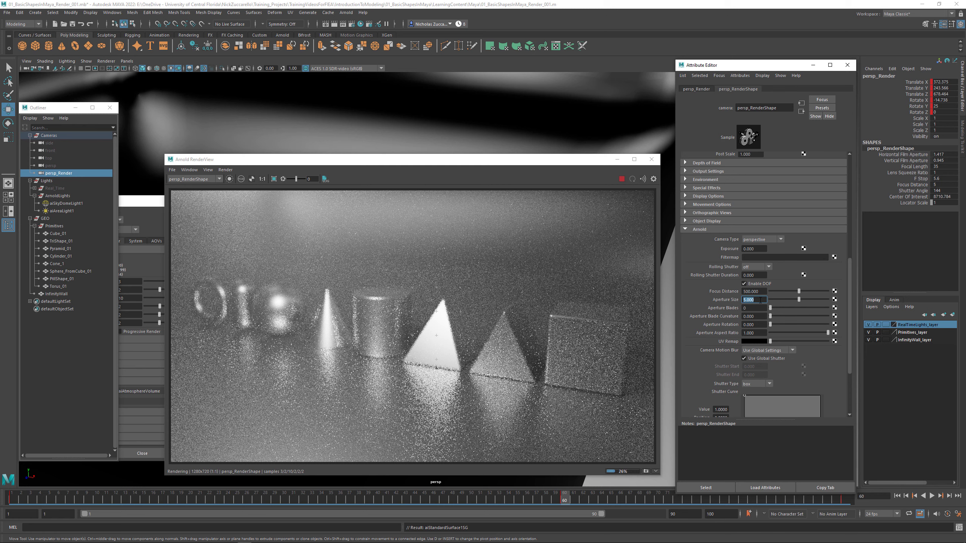
- Stop the live render, move the render view clear of the viewport and look through the persp camera
click(621, 179)
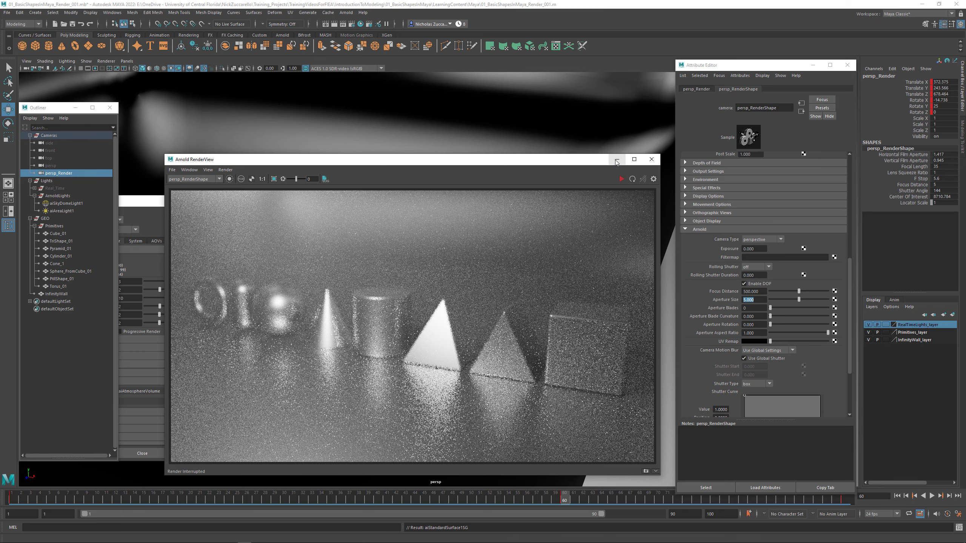
drag(571, 165, 467, 508)
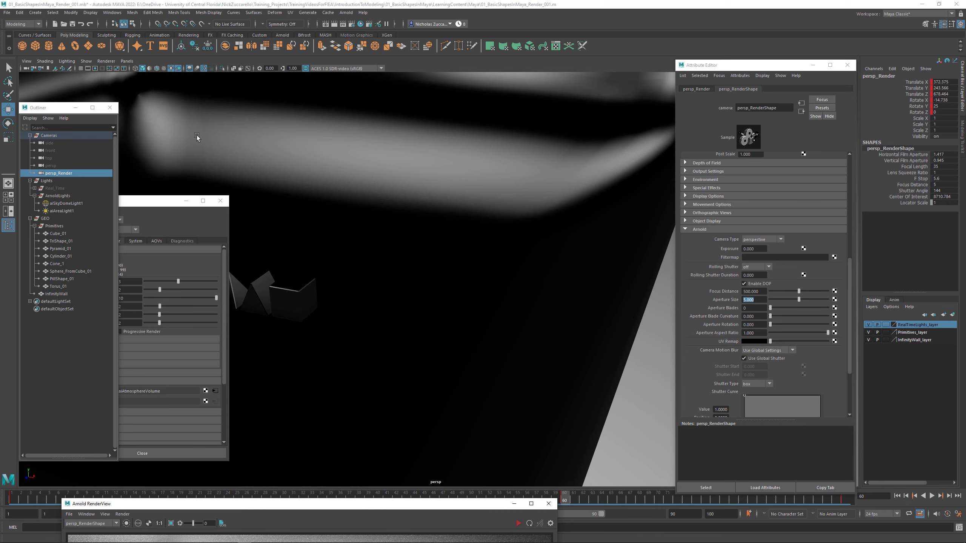
click(131, 62)
mouse_move(140, 69)
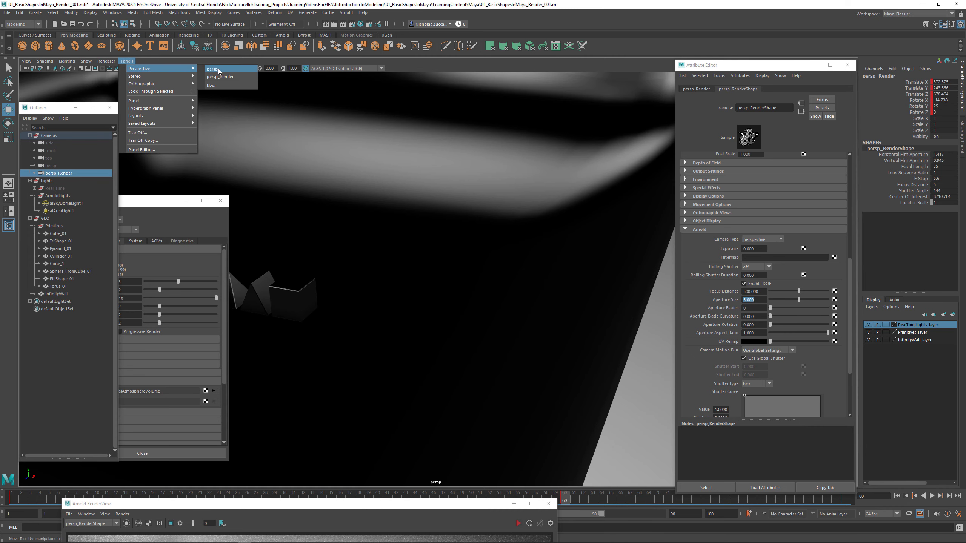
click(217, 69)
- Display the viewport with scene lighting and the default material, viewing the shapes from the side of the render camera
alt+drag(250, 171, 470, 226)
key(7)
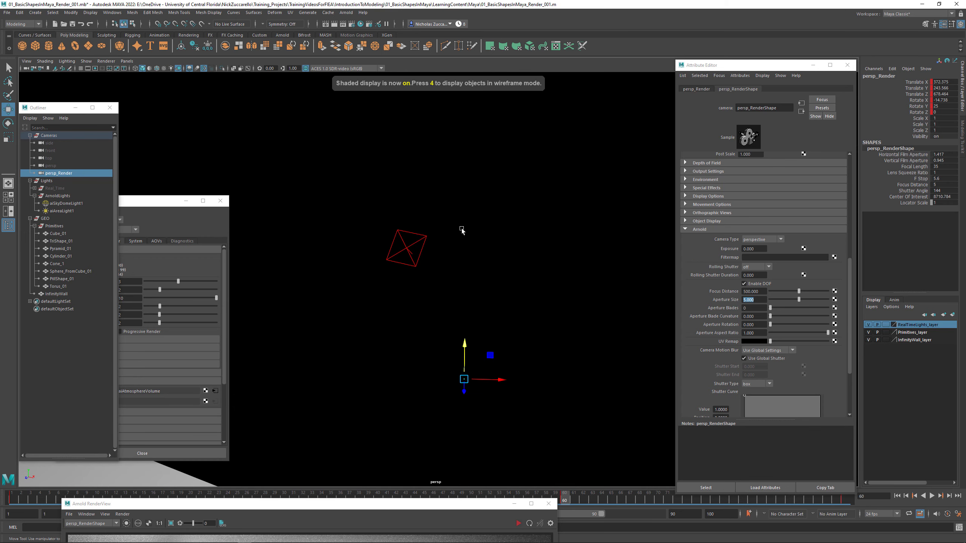
key(7)
alt+drag(456, 262, 450, 266)
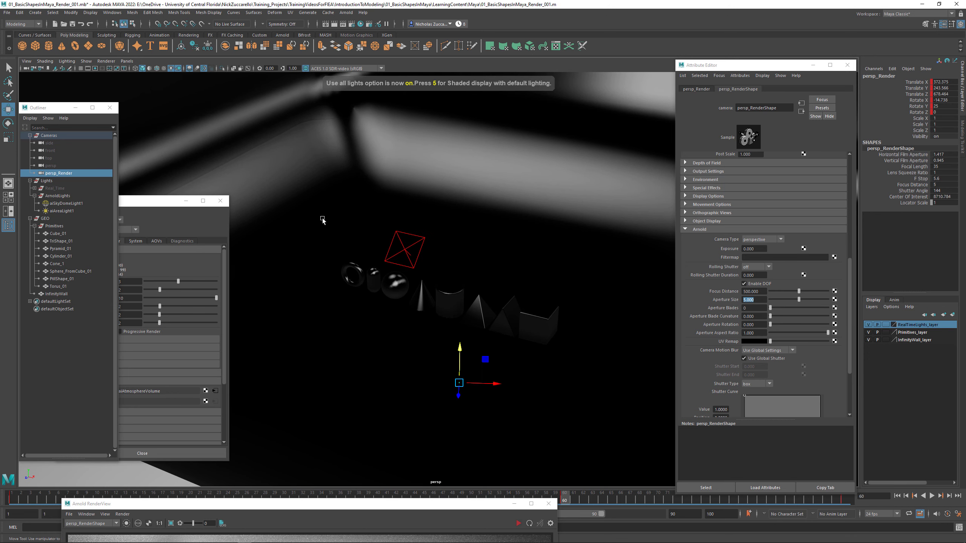
click(50, 62)
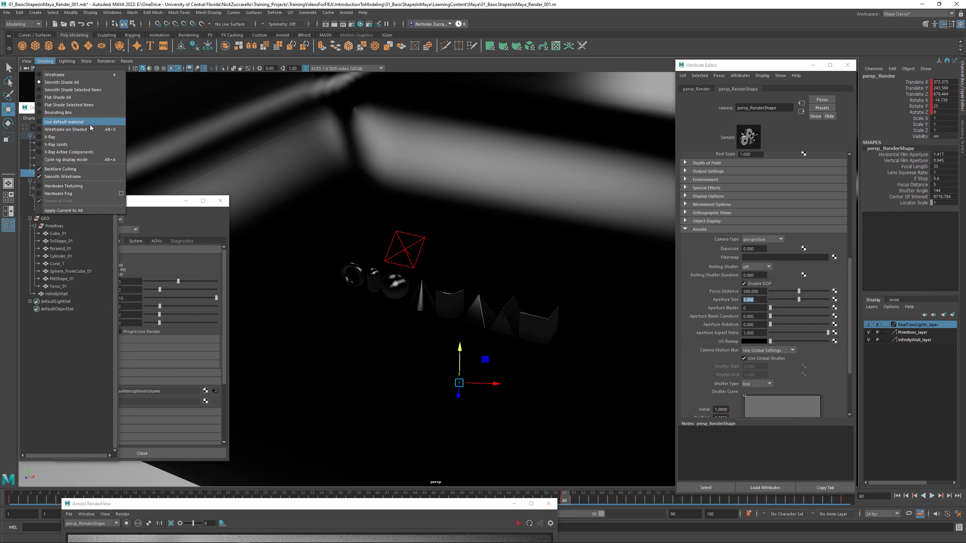
click(97, 122)
alt+drag(445, 266, 495, 255)
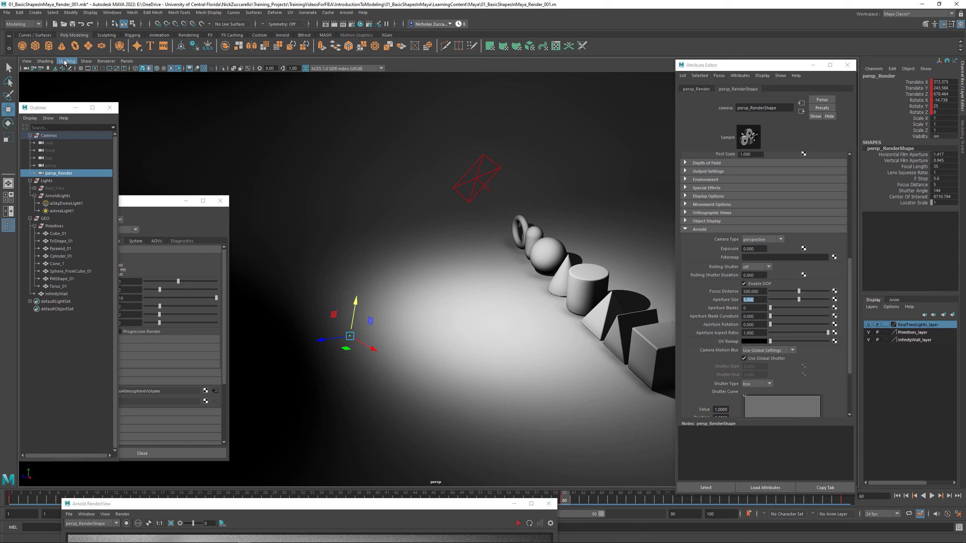
- Create a locator at the origin and set its X, Y and Z scale to 10
click(35, 12)
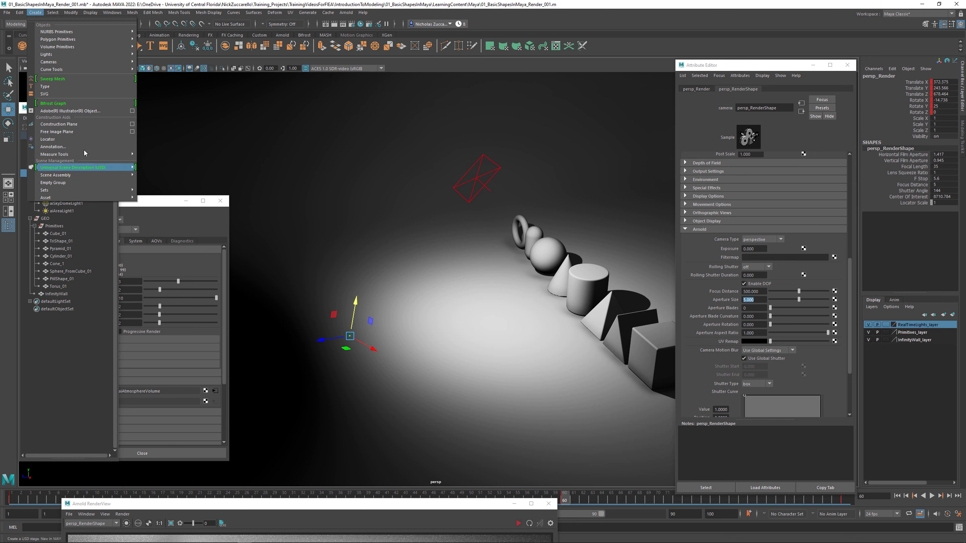
click(80, 139)
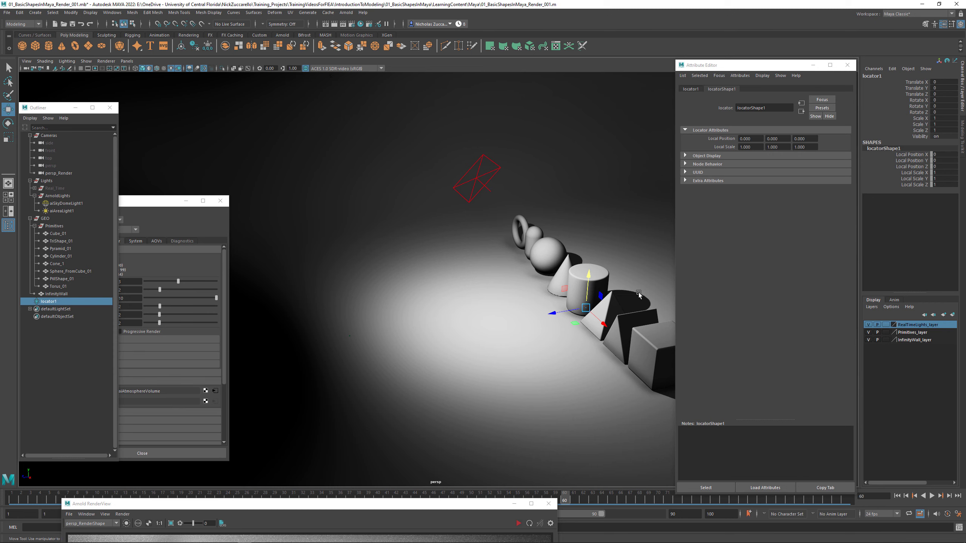
drag(938, 118, 938, 131)
key(Return)
alt+drag(576, 308, 591, 311)
alt+middle_drag(592, 312, 535, 308)
alt+right_drag(535, 308, 578, 319)
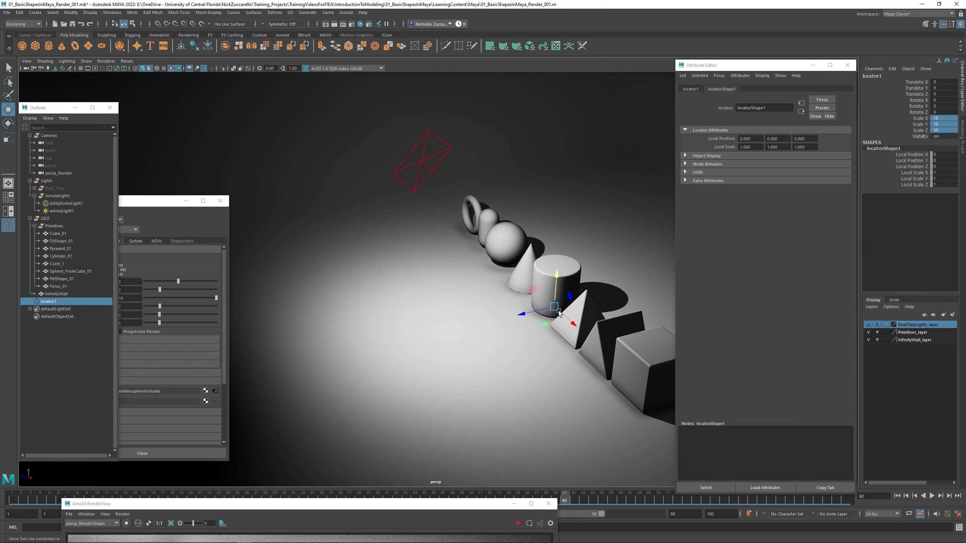
- Move the locator to about Y 66.33, Z 146.293 and set its scale to 100 on all axes
drag(522, 314, 496, 274)
click(948, 131)
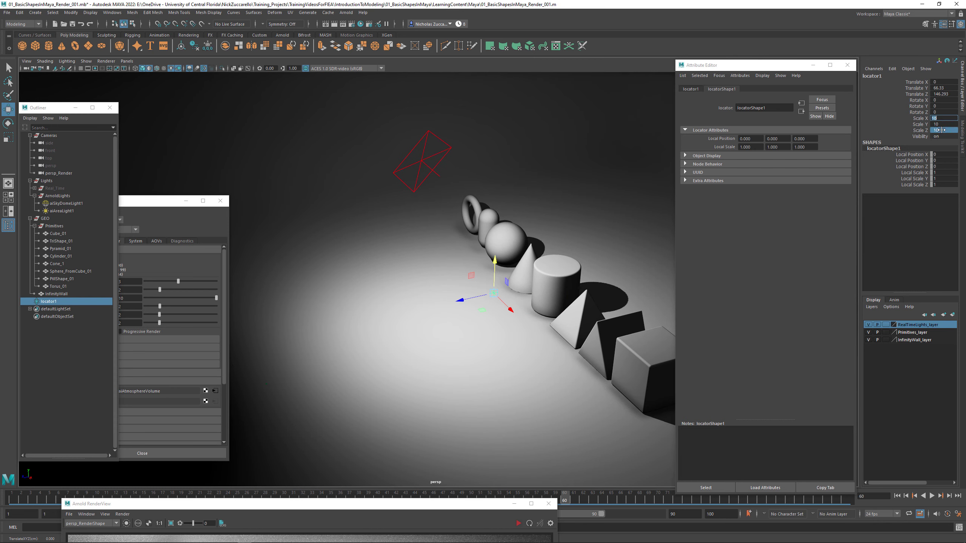
key(Return)
alt+drag(499, 239, 531, 223)
scroll(539, 254, up, 3)
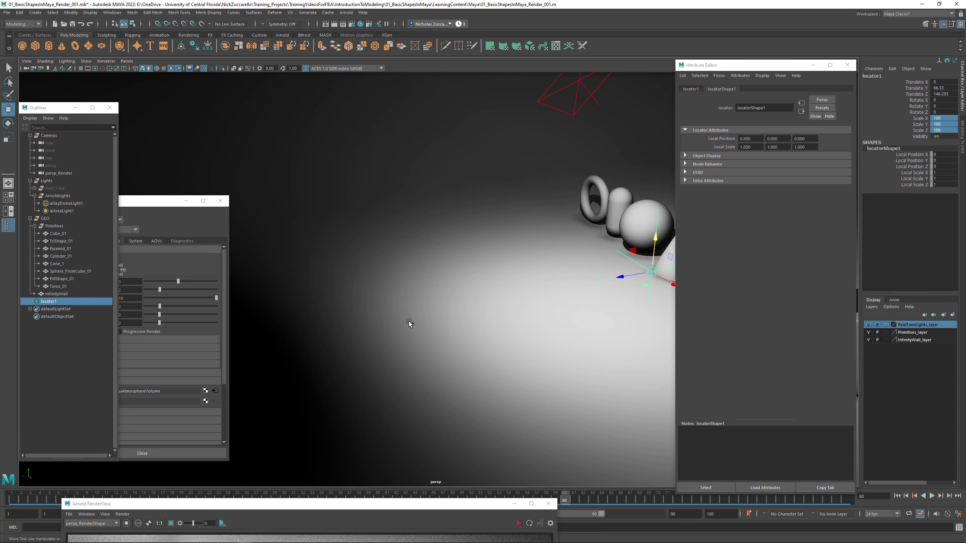
- Examine where the persp_Render camera sits relative to the locator and the row of shapes
click(413, 322)
alt+middle_drag(490, 301, 418, 291)
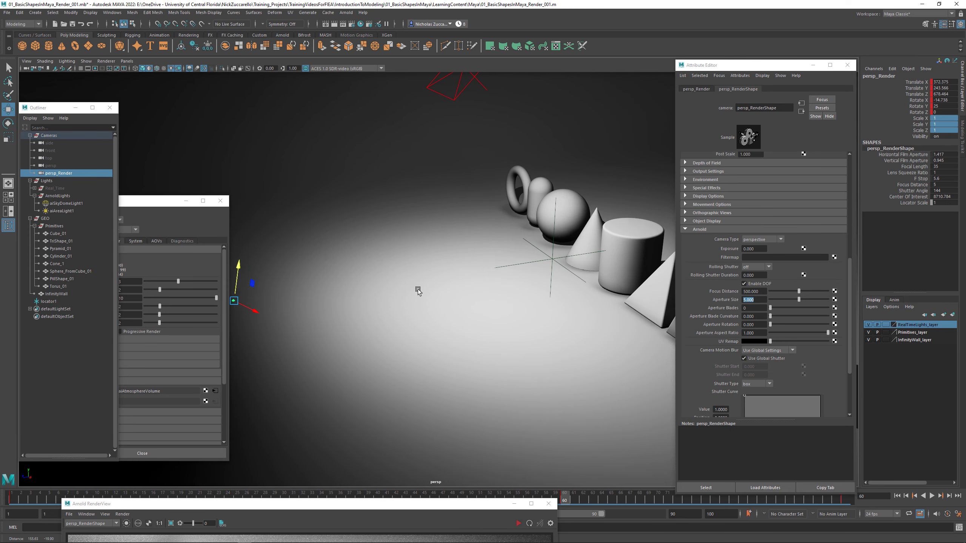
alt+right_drag(418, 291, 422, 292)
alt+drag(422, 292, 439, 301)
alt+right_drag(436, 299, 465, 311)
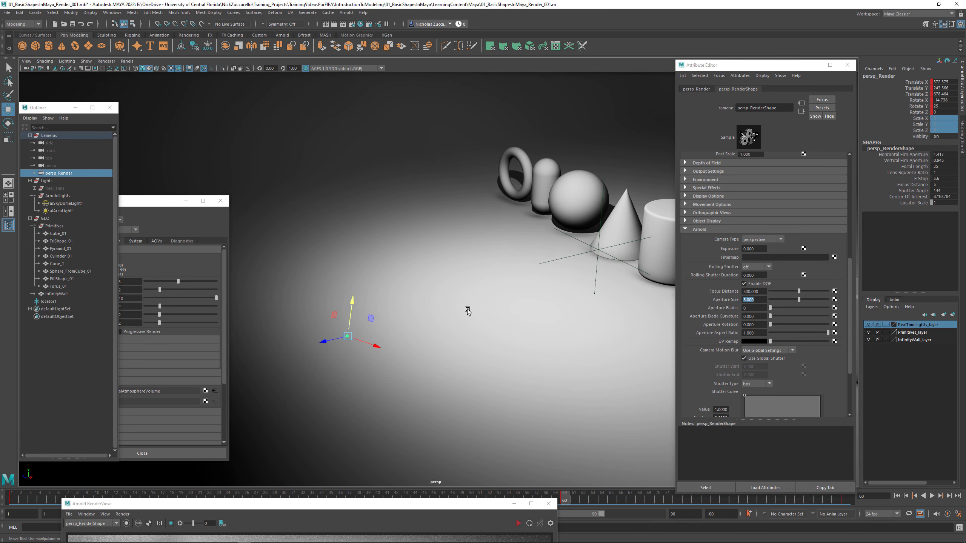
click(54, 166)
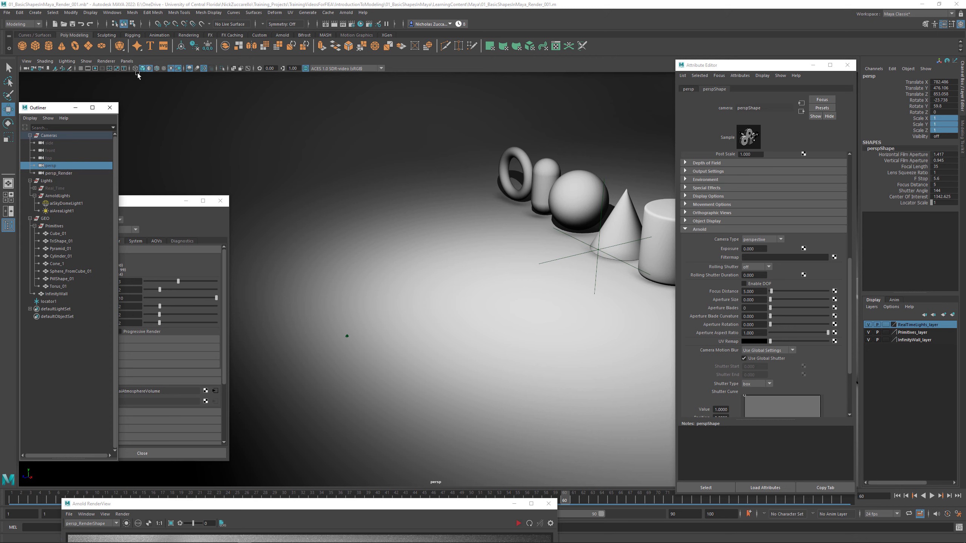
click(90, 12)
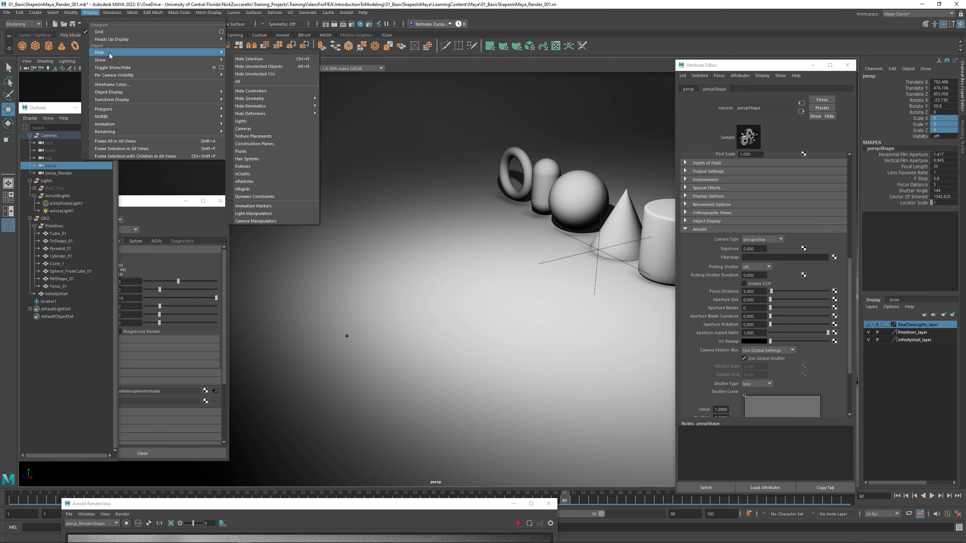
click(168, 6)
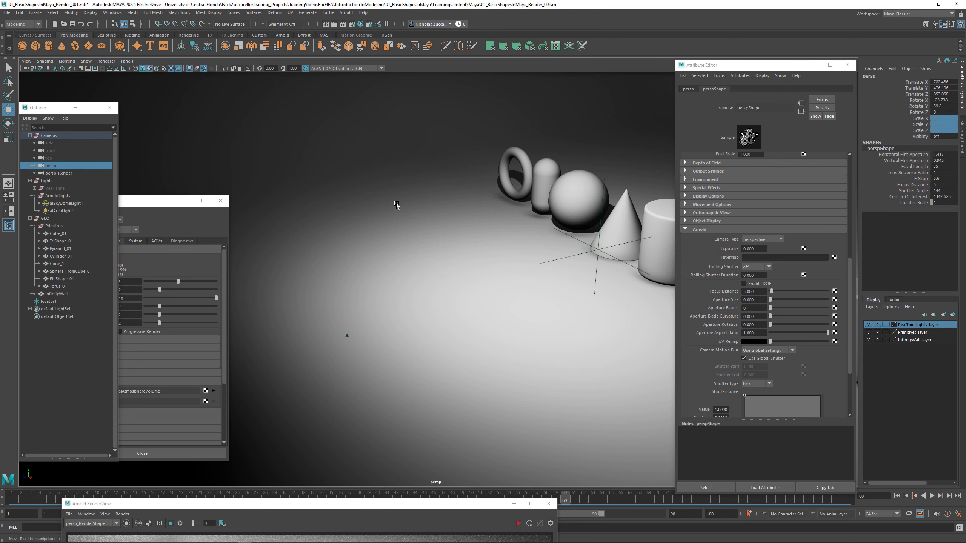
alt+right_drag(553, 256, 527, 256)
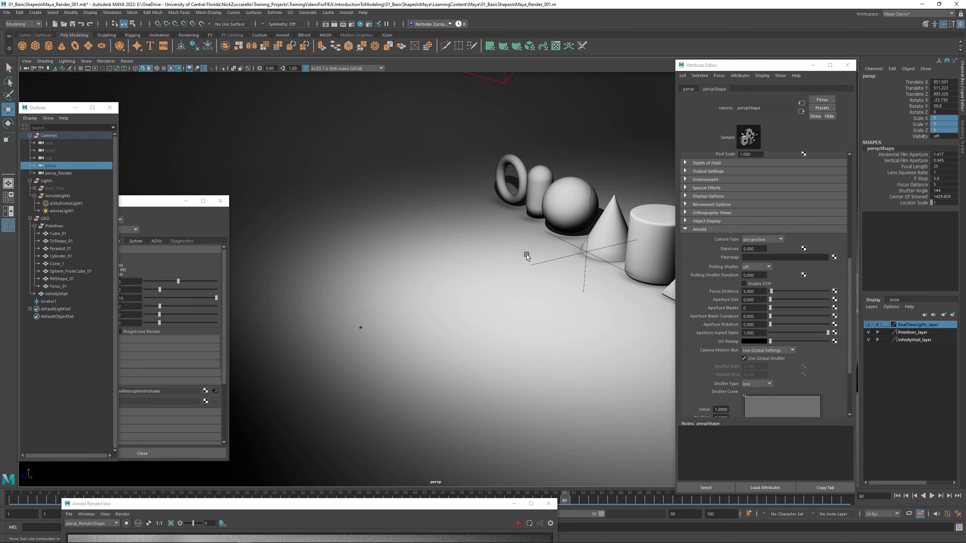
alt+drag(526, 256, 398, 275)
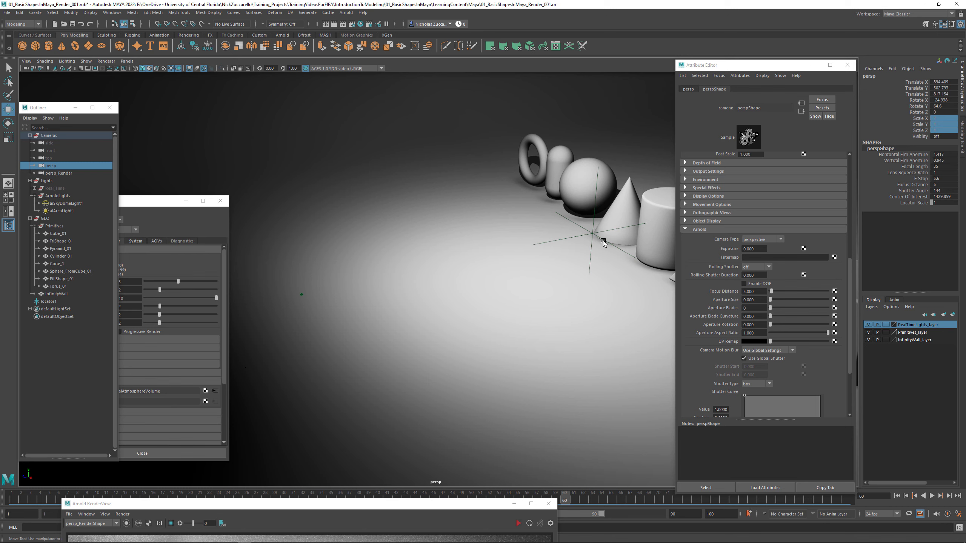
- Parent locator1 under the persp_Render camera and select it in the expanded hierarchy
click(49, 302)
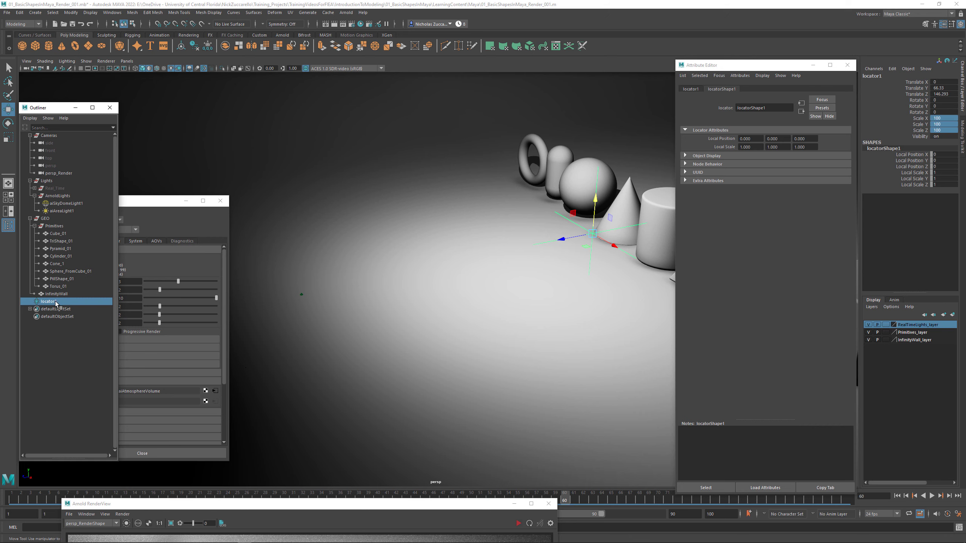
drag(56, 303, 41, 173)
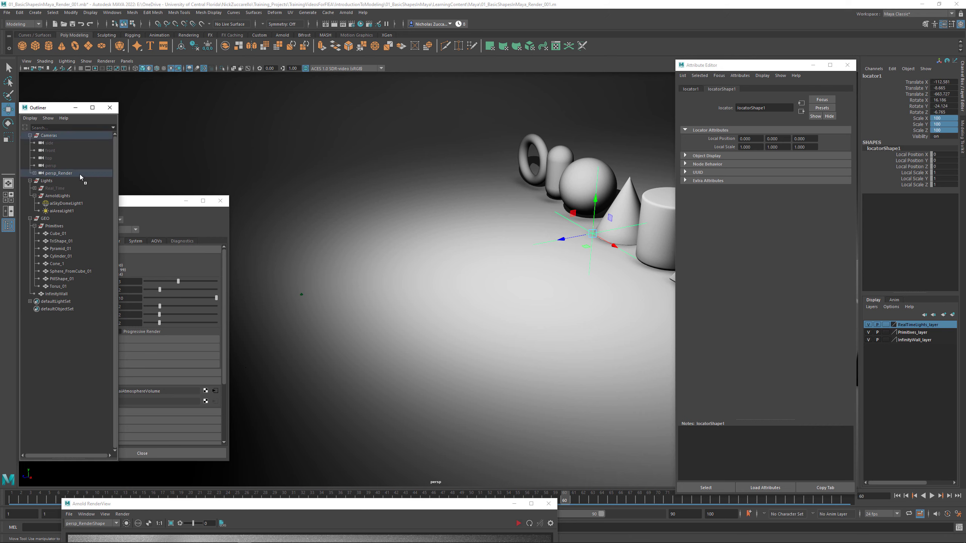
click(34, 173)
click(62, 174)
click(57, 180)
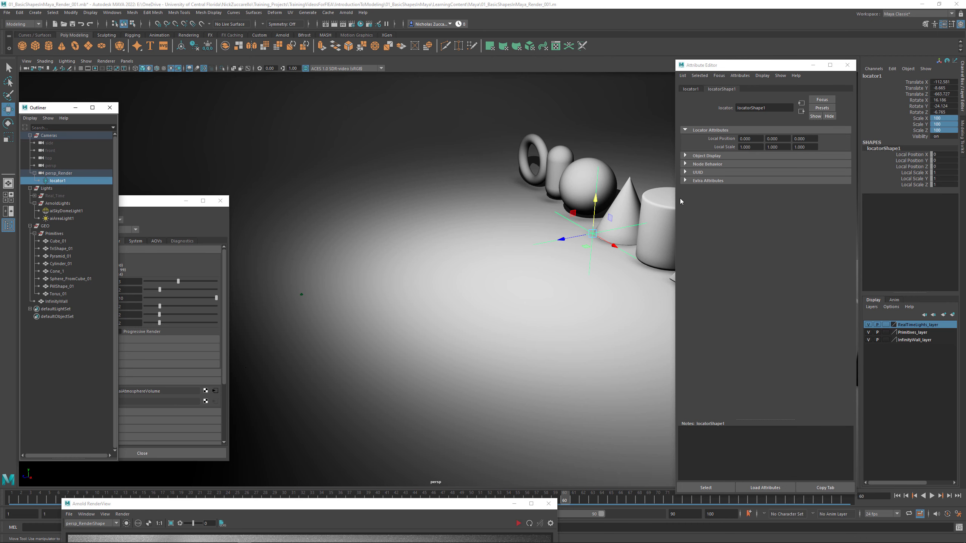
- Set all of locator1's translate and rotate values to 0 so it snaps to its parent camera
drag(953, 85, 953, 110)
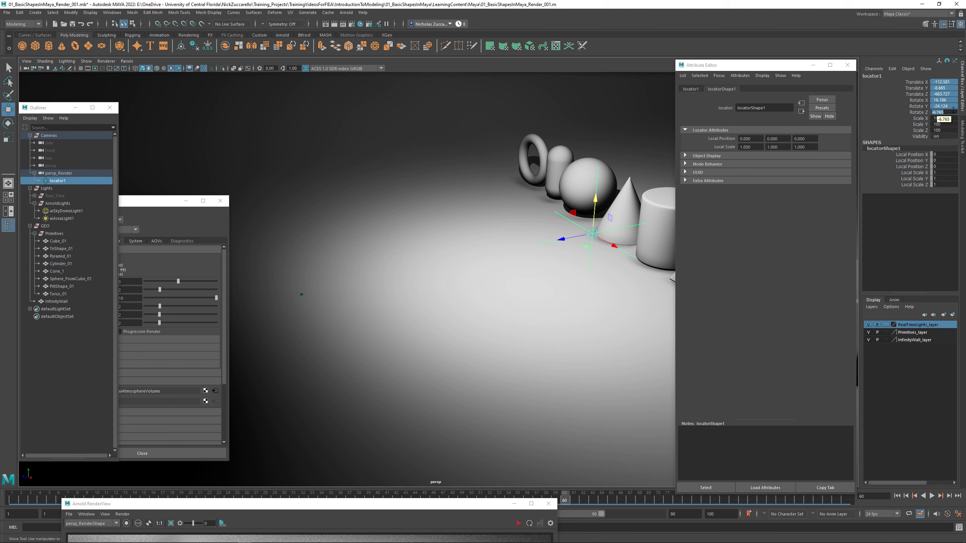
text(0)
key(Return)
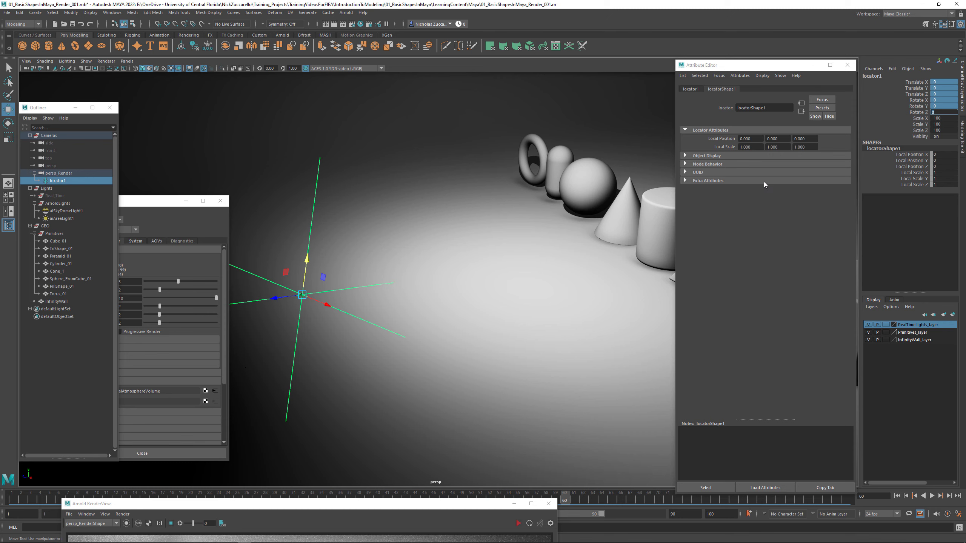
- Move locator1 along its local Z axis away from the persp_Render camera to about Translate Z -187.758
drag(276, 299, 401, 299)
key(ctrl+z)
click(72, 183)
click(67, 173)
click(65, 180)
drag(275, 299, 442, 287)
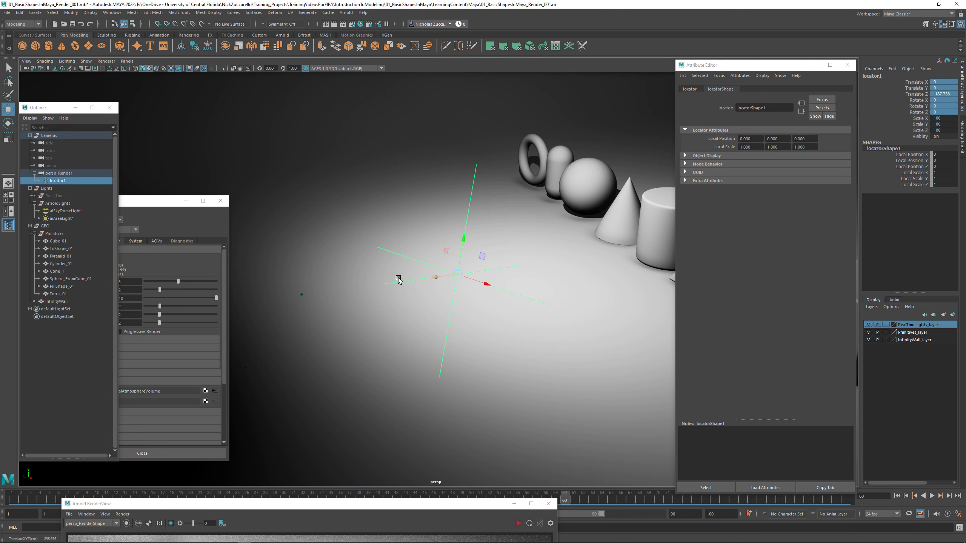
- Try the World axis orientation for the Move tool and return it to Object
double_click(6, 110)
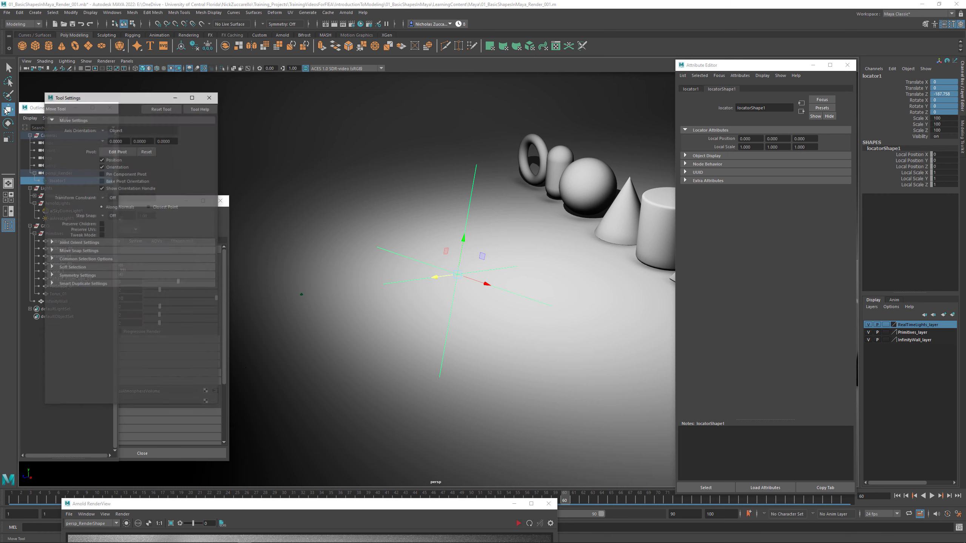
click(111, 131)
click(127, 142)
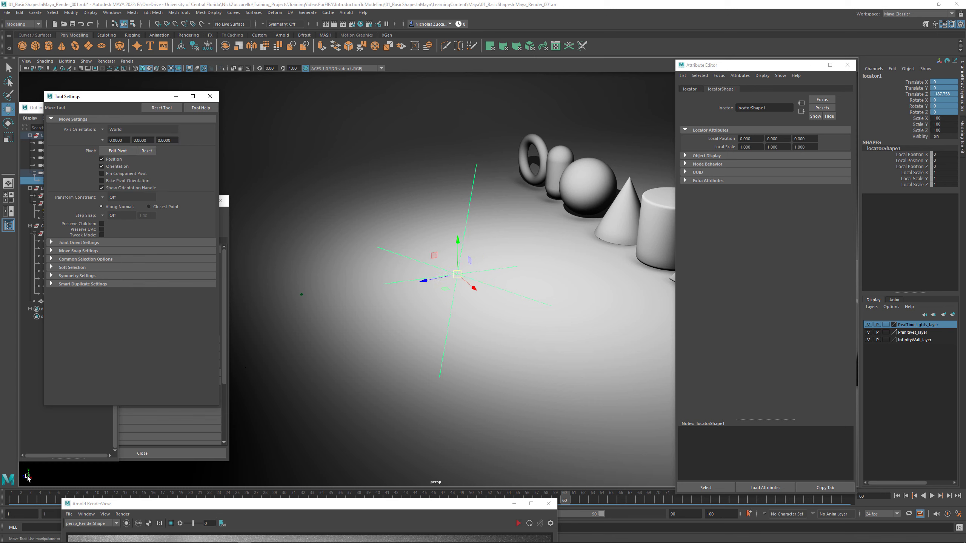
click(103, 129)
click(118, 136)
- Move locator1 forward along its local Z axis to the cylinder, at about Translate Z -736.958, and close the Move tool settings
drag(438, 277, 531, 268)
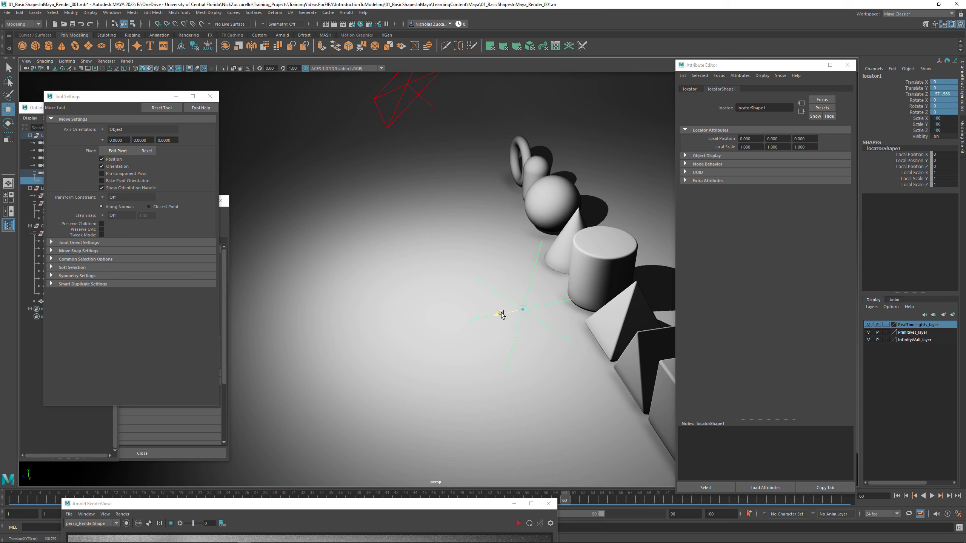
mouse_move(499, 314)
mouse_down()
mouse_move(579, 292)
mouse_move(506, 299)
mouse_move(503, 284)
mouse_move(557, 293)
mouse_move(486, 306)
mouse_up()
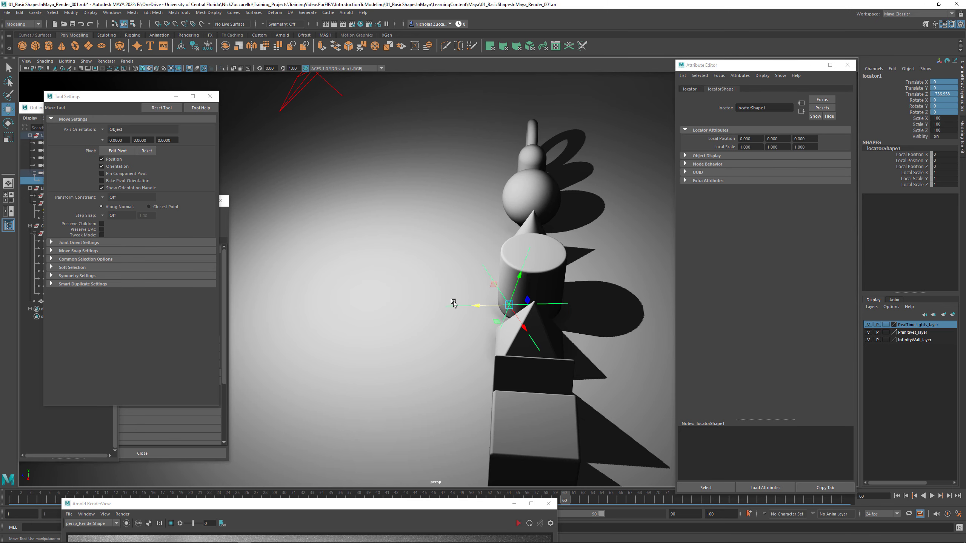
click(209, 100)
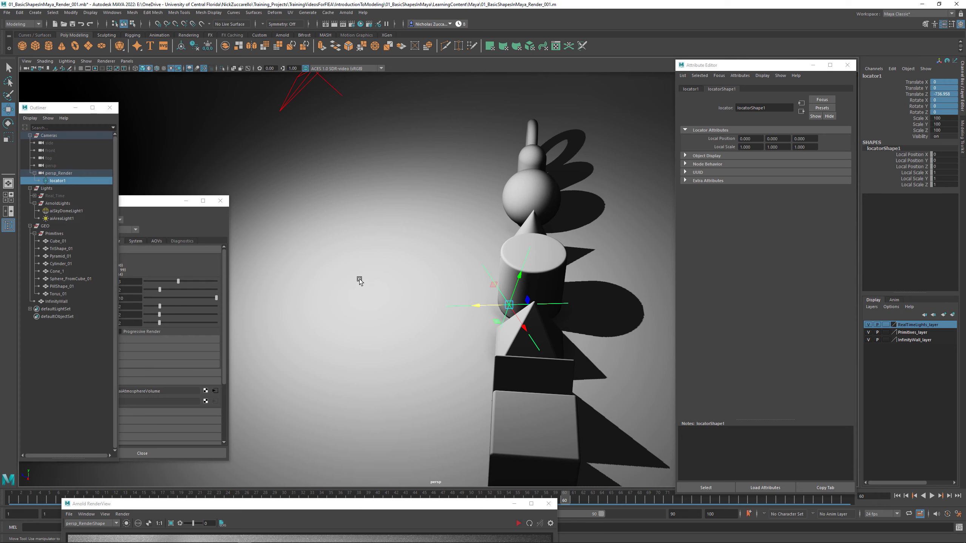
- Examine from several angles where locator1 sits relative to the cylinder and the row of shapes
alt+middle_drag(423, 300, 491, 275)
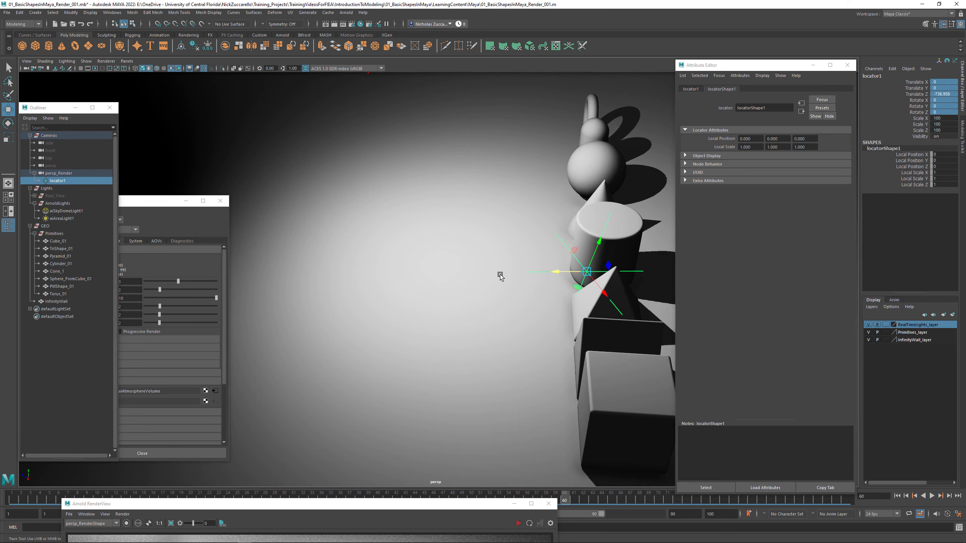
alt+right_drag(501, 277, 464, 277)
alt+middle_drag(464, 276, 513, 278)
alt+right_drag(513, 278, 446, 275)
mouse_move(445, 275)
alt+mouse_down()
mouse_move(472, 274)
mouse_move(461, 280)
alt+mouse_up()
alt+right_drag(460, 280, 469, 283)
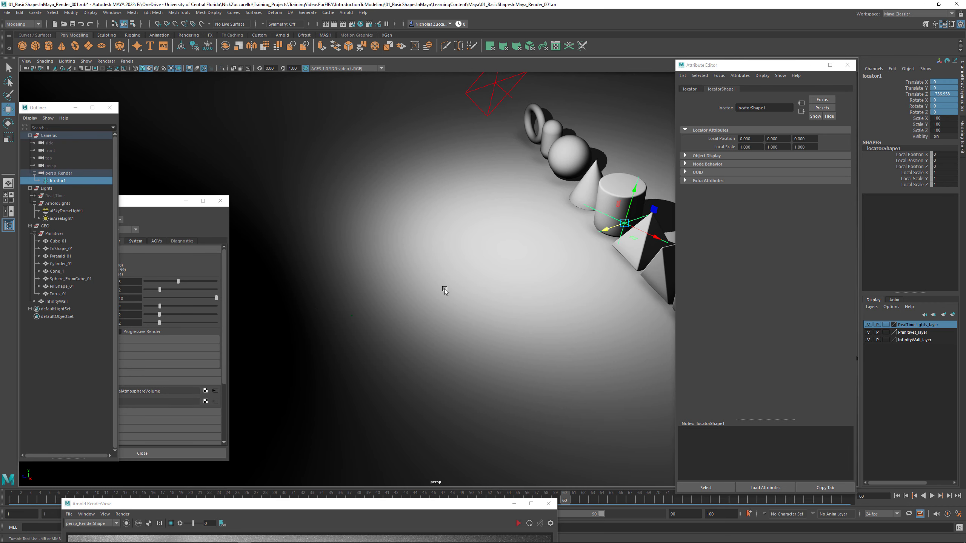
alt+drag(445, 289, 452, 289)
alt+right_drag(425, 284, 443, 297)
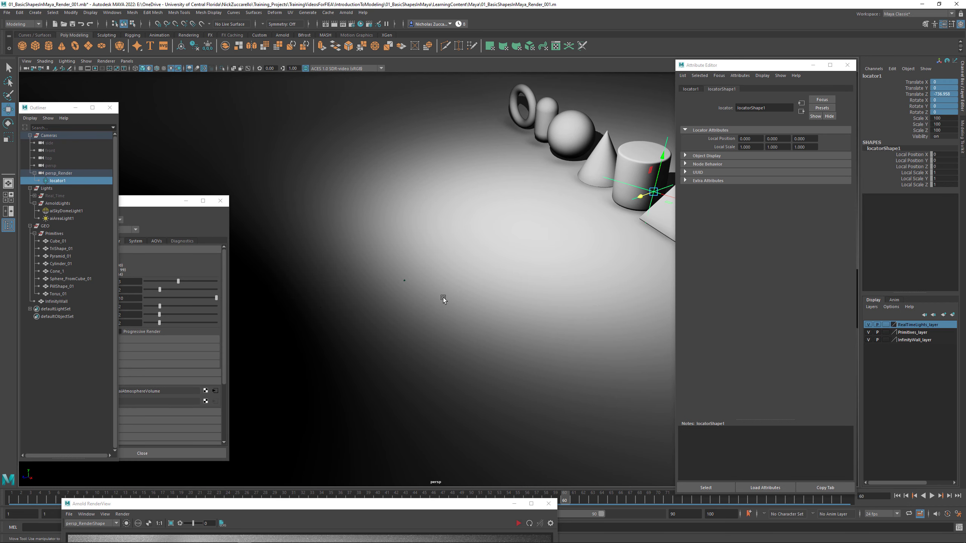
- Scale the persp_Render camera to 50 on all axes and check its icon against the locator and shapes
click(405, 280)
drag(944, 120, 944, 129)
text(5)
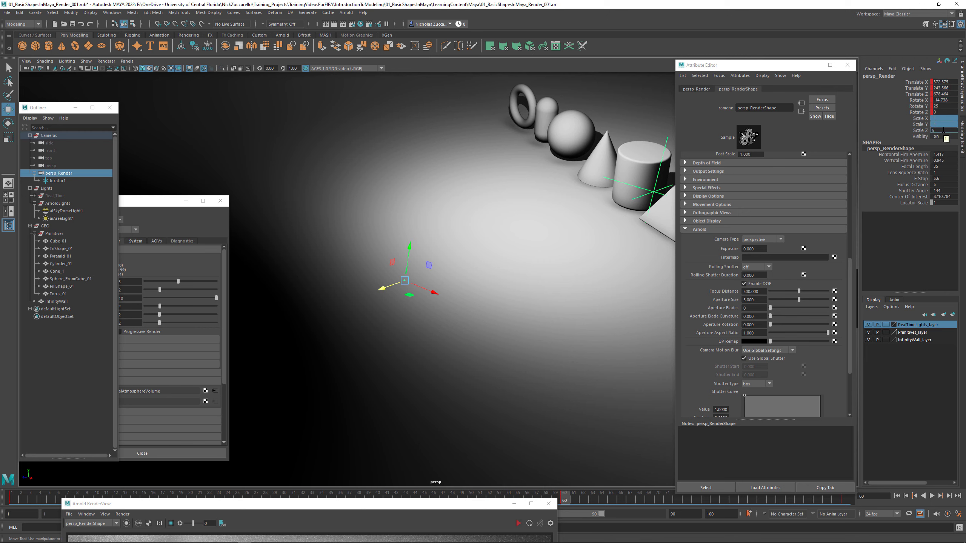
text(0)
key(Return)
alt+drag(570, 200, 588, 214)
alt+right_drag(589, 214, 540, 182)
alt+middle_drag(539, 181, 525, 190)
mouse_move(526, 190)
alt+mouse_down()
mouse_move(546, 197)
mouse_move(535, 195)
alt+mouse_up()
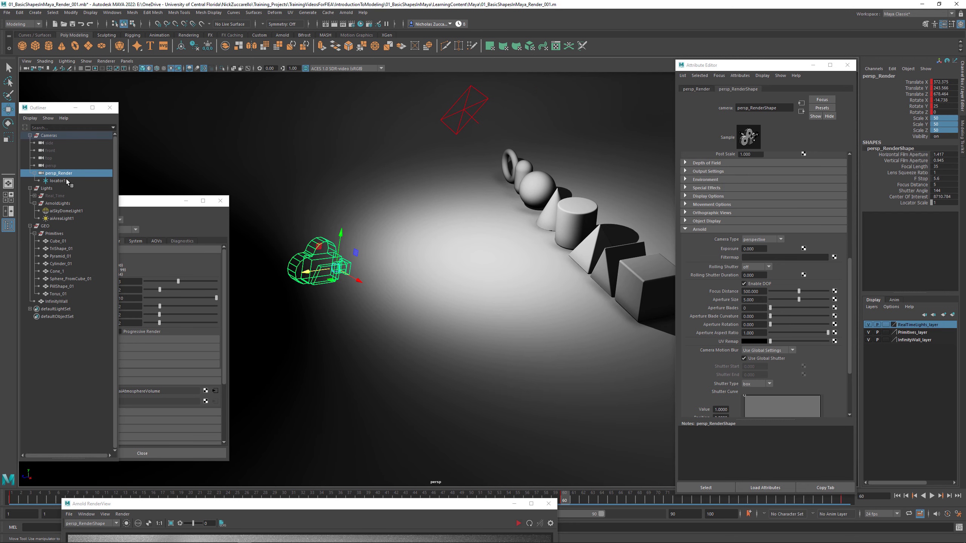
click(55, 181)
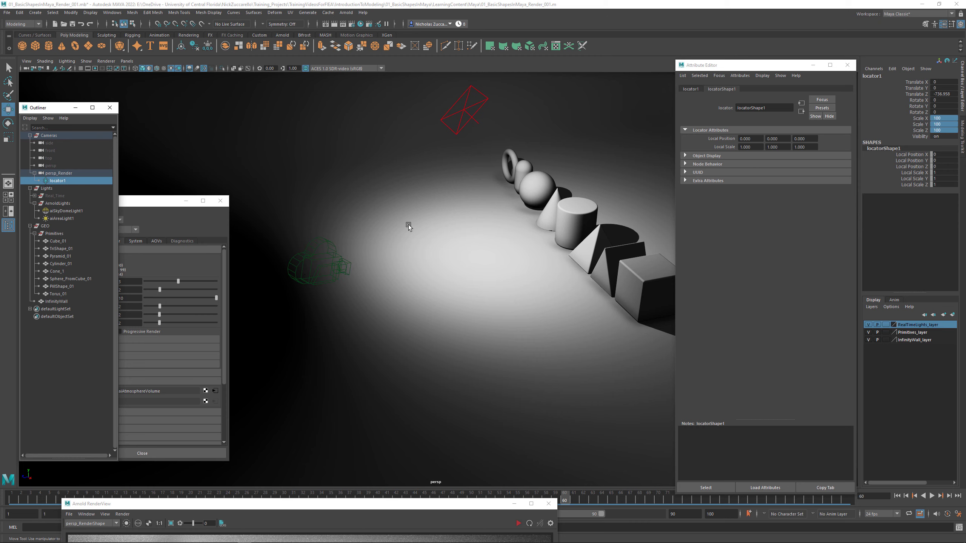
alt+drag(552, 226, 523, 219)
click(334, 285)
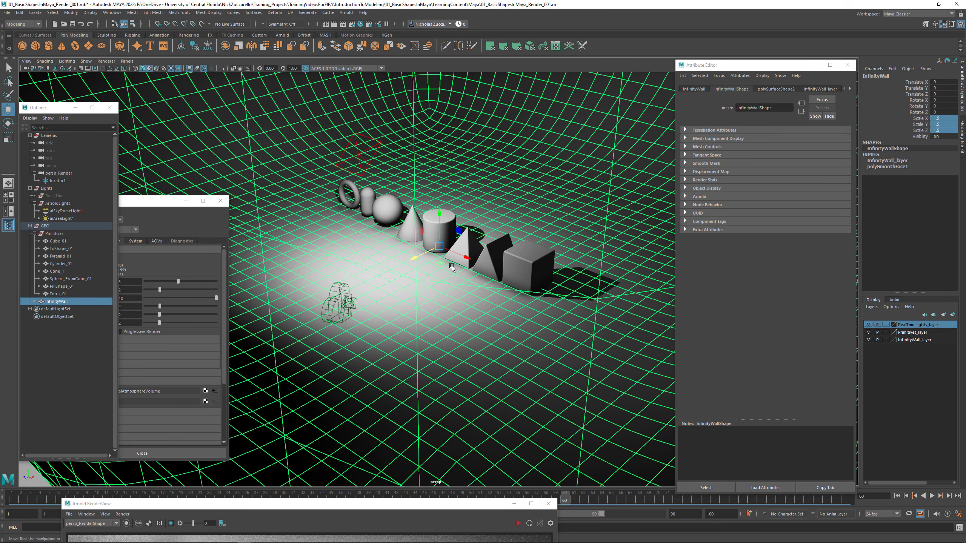
- Set the persp_Render camera's scale back to 1 on all axes
click(59, 173)
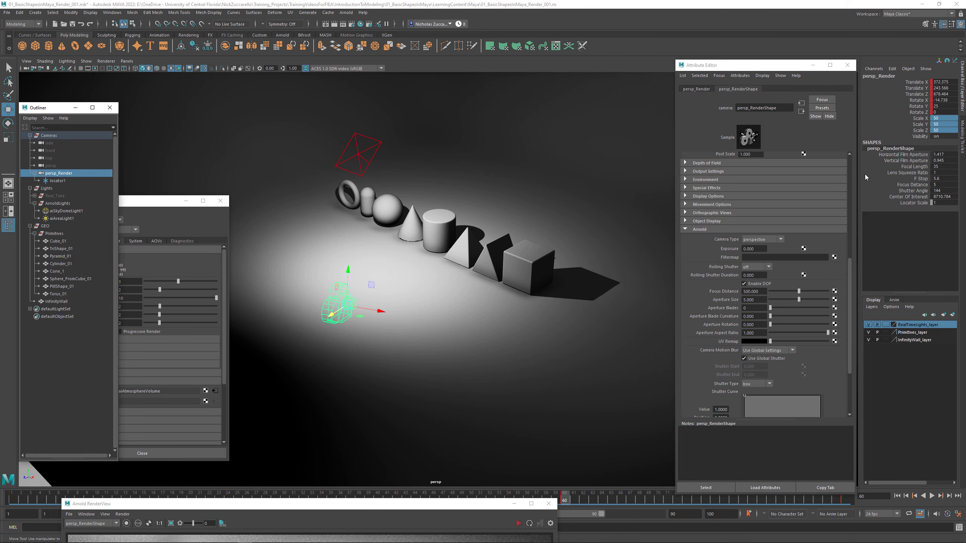
double_click(943, 119)
drag(942, 125, 943, 128)
text(1)
key(Return)
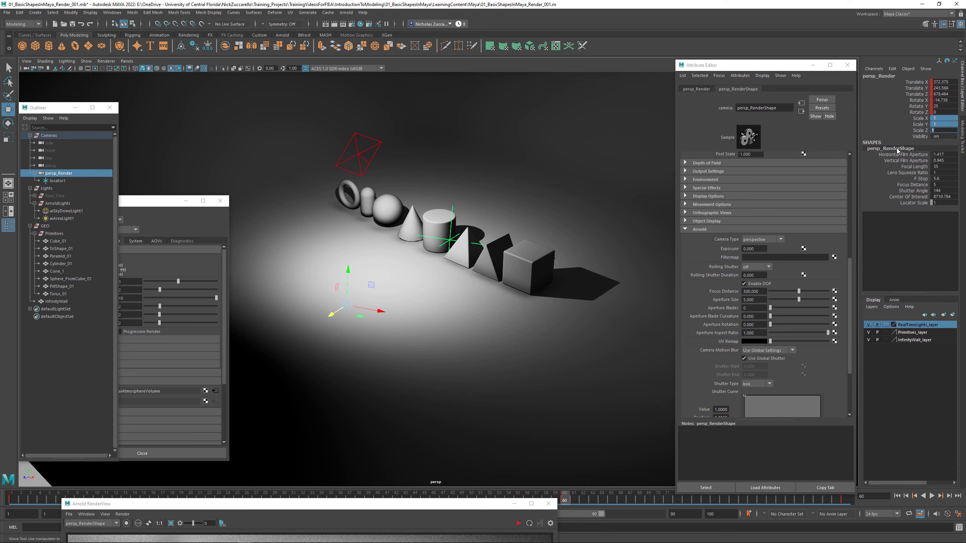
- Create a distance measurement with the Distance Tool from the persp_Render camera's pivot to the center of locator1 near the cylinder
alt+drag(470, 228, 416, 238)
alt+right_drag(416, 238, 430, 245)
alt+drag(430, 245, 487, 269)
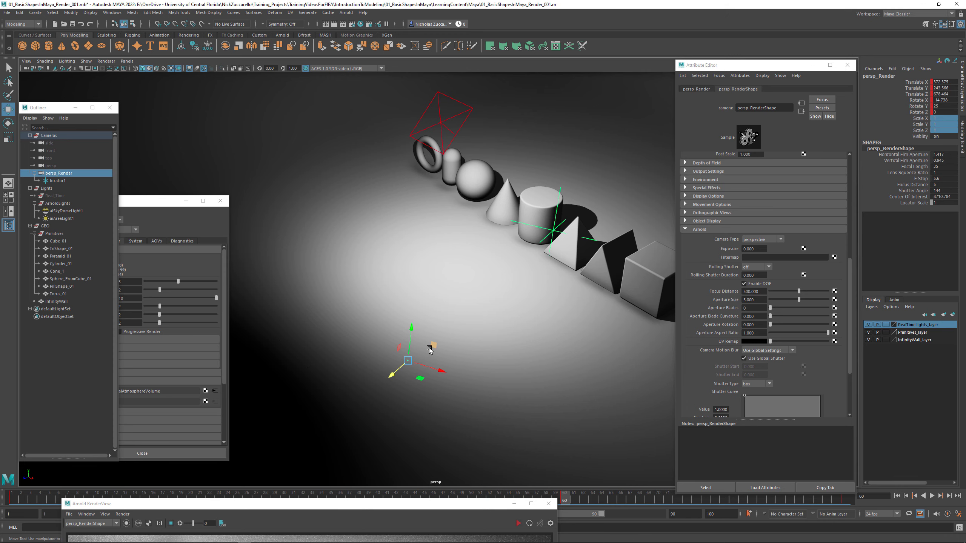
alt+drag(525, 358, 395, 350)
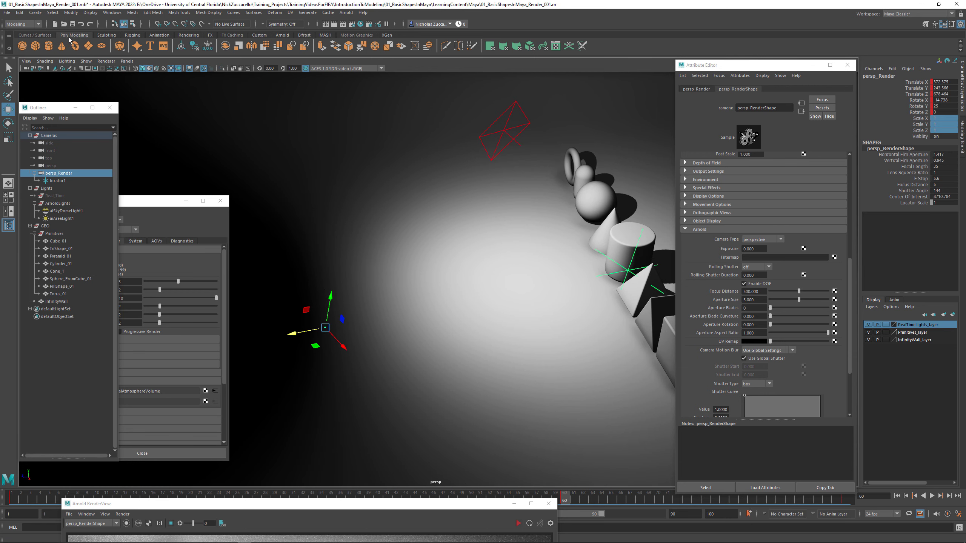
click(35, 12)
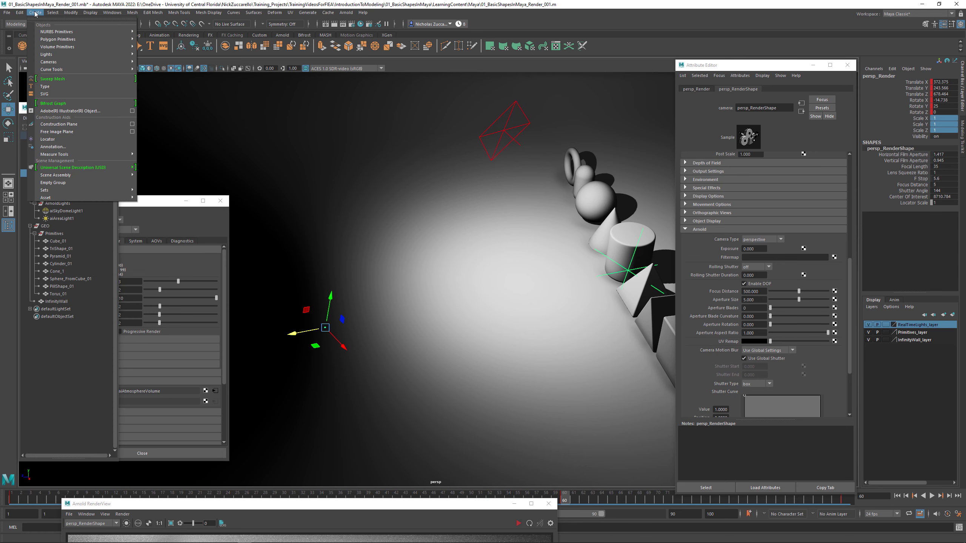
mouse_move(101, 156)
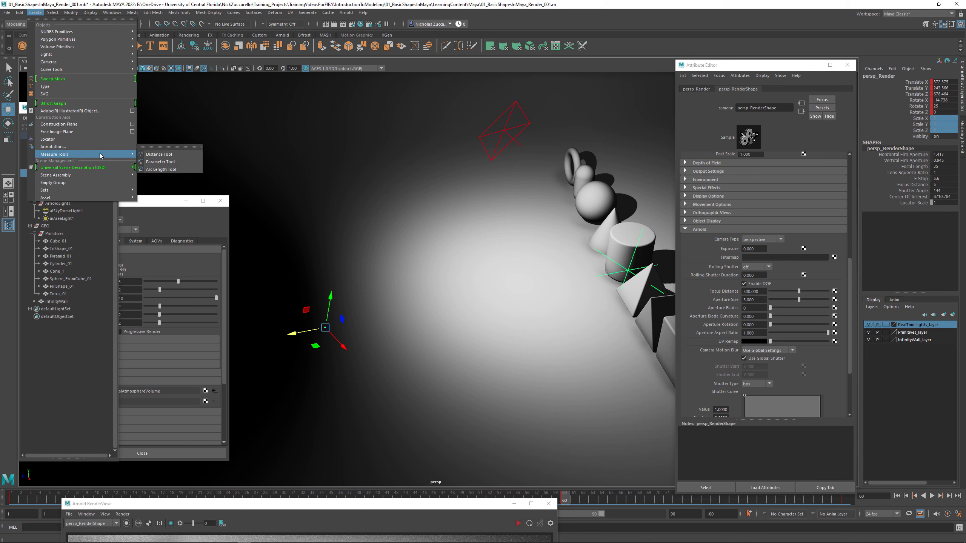
click(173, 154)
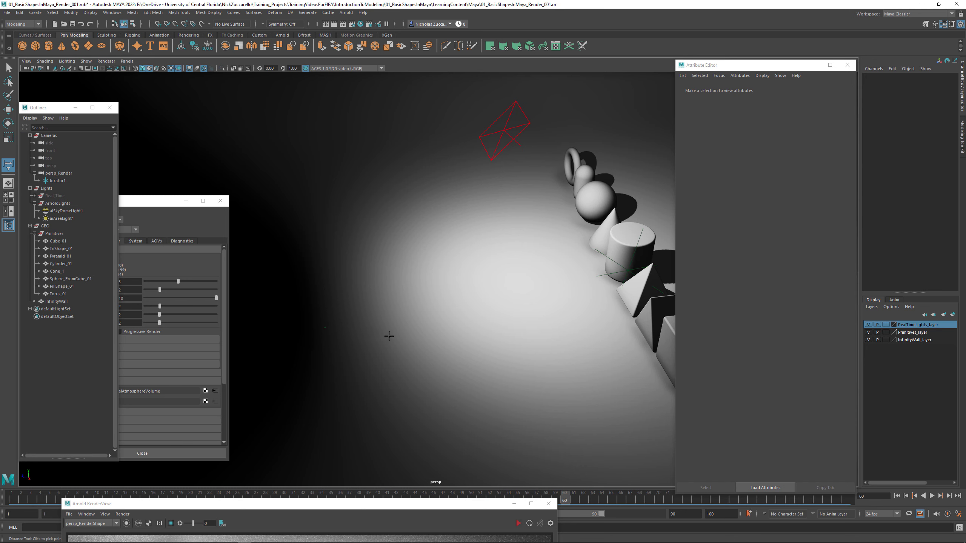
alt+middle_drag(387, 334, 406, 327)
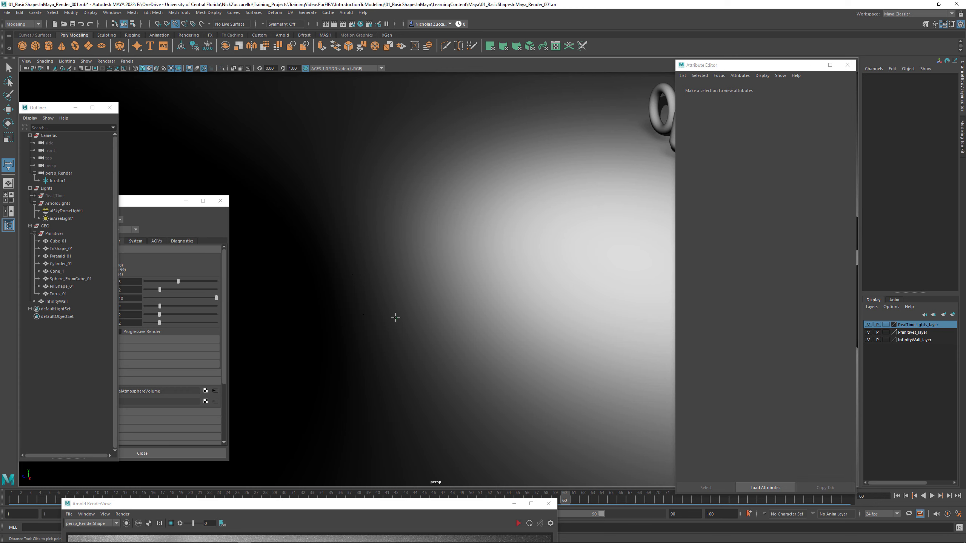
click(397, 317)
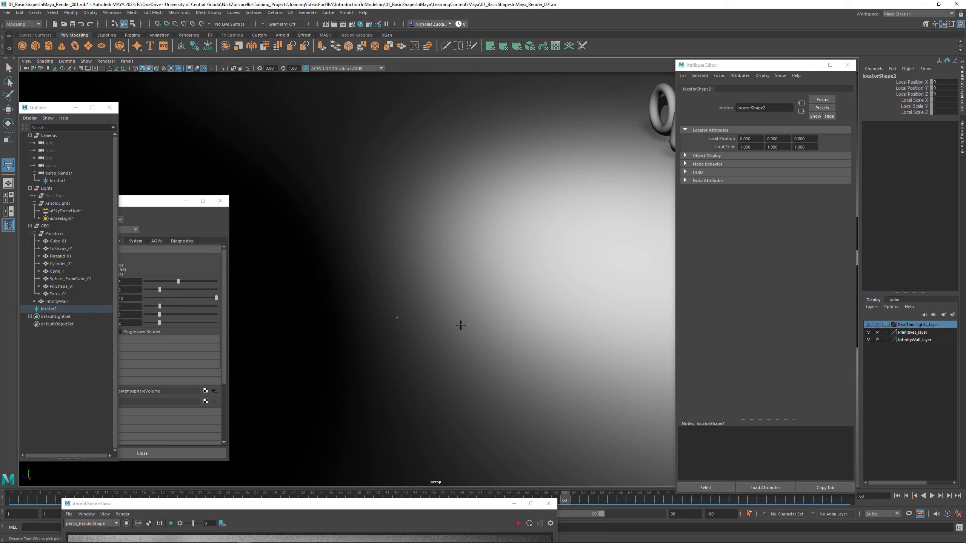
alt+drag(471, 321, 496, 323)
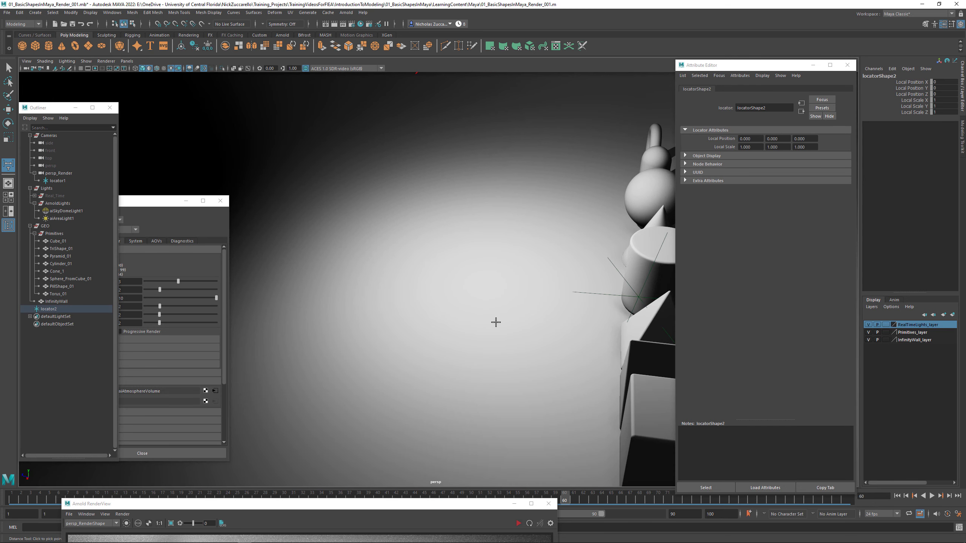
click(638, 297)
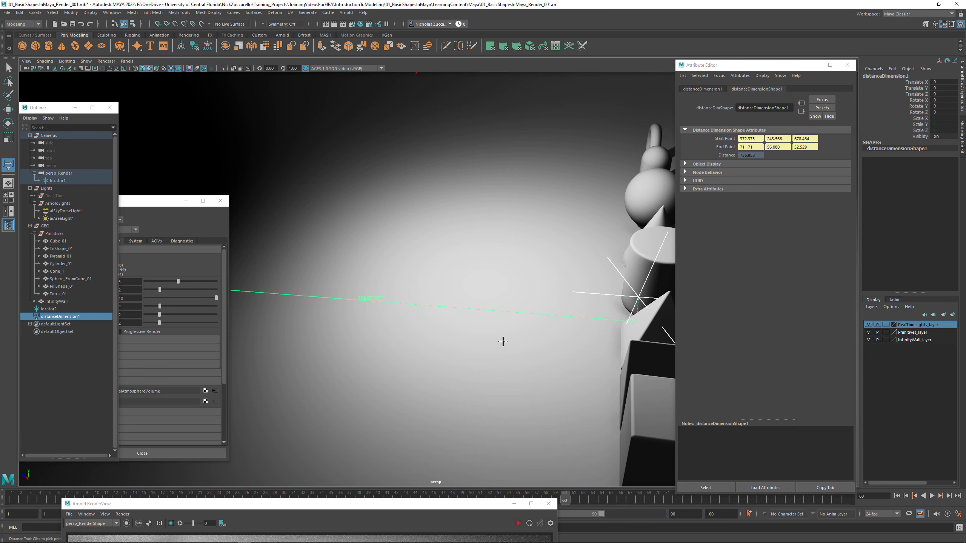
alt+right_drag(532, 338, 455, 335)
alt+drag(455, 334, 466, 334)
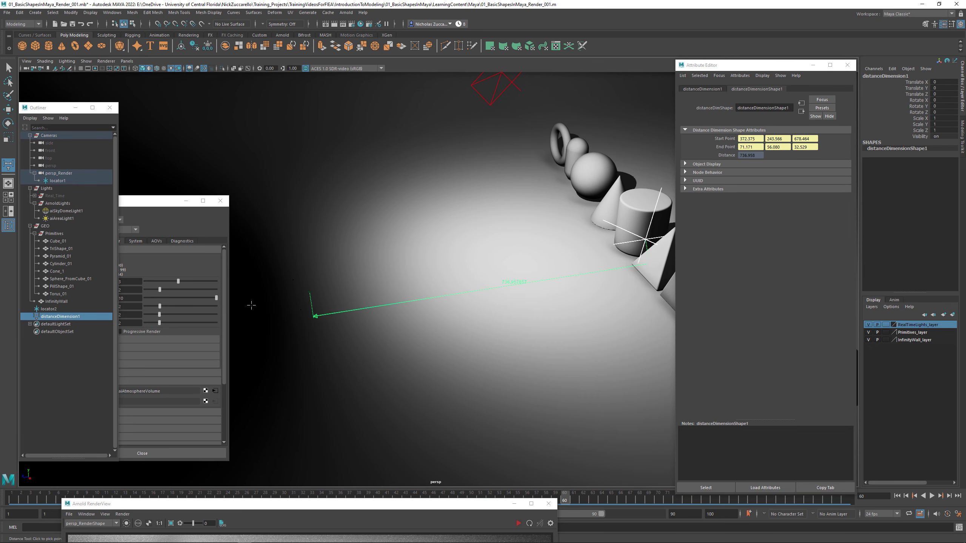
- Rename locator2, the measurement's start locator at the camera, as LOCStart
click(51, 309)
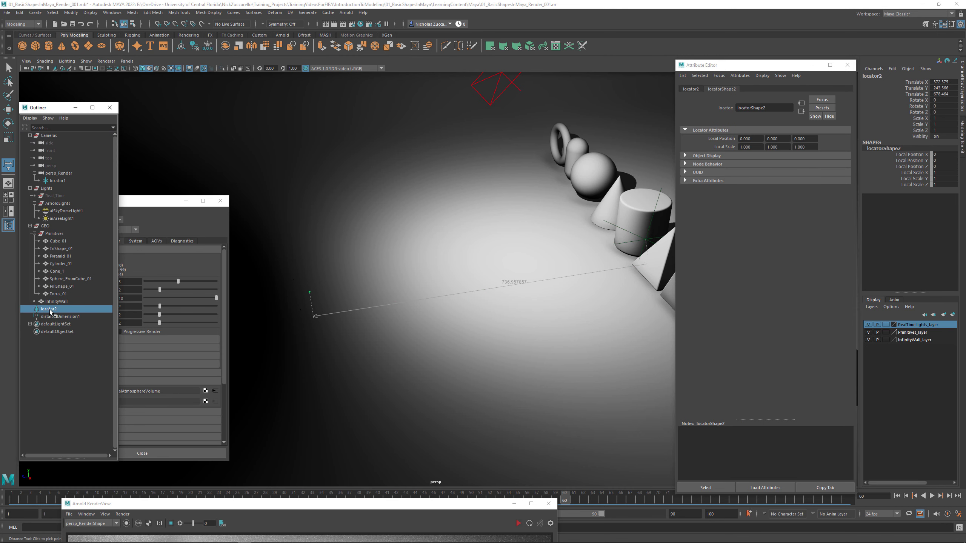
key(w)
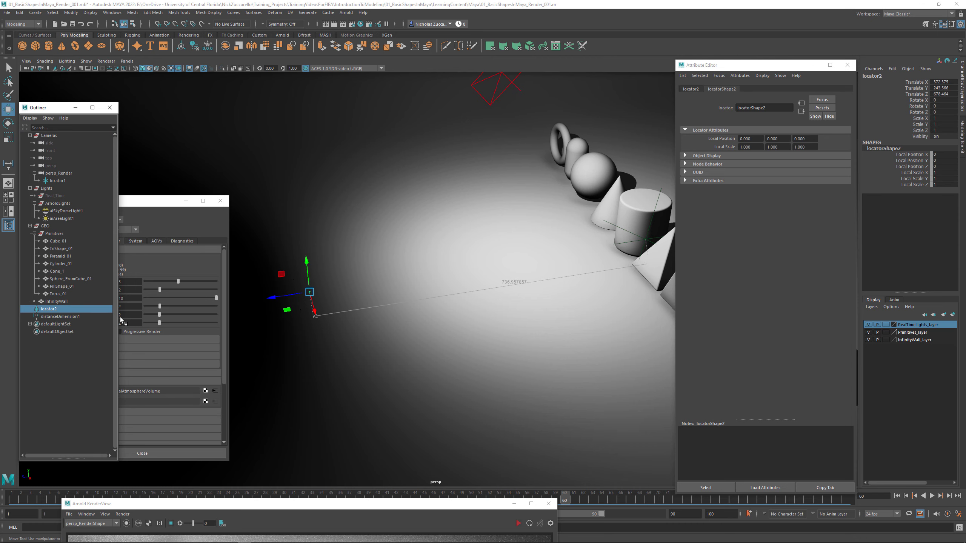
alt+drag(352, 321, 320, 330)
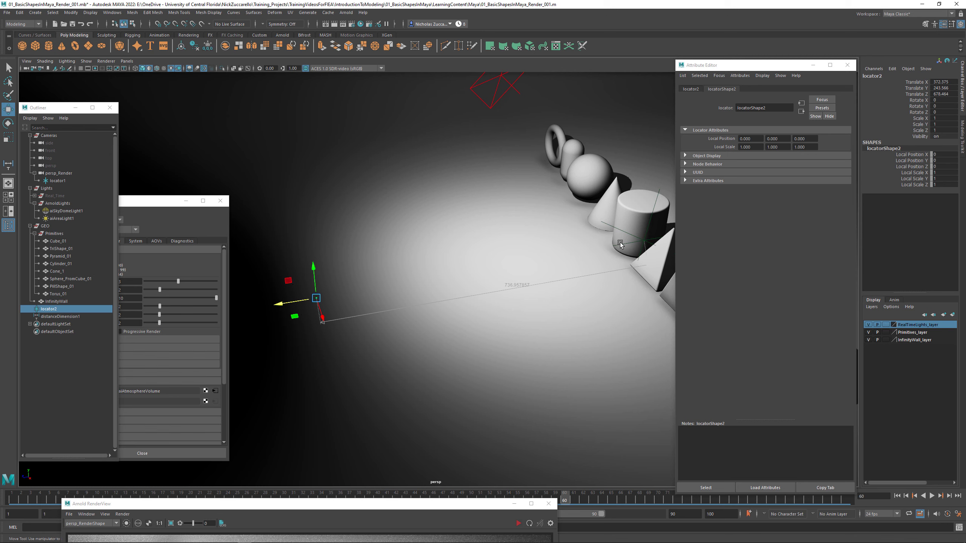
double_click(50, 310)
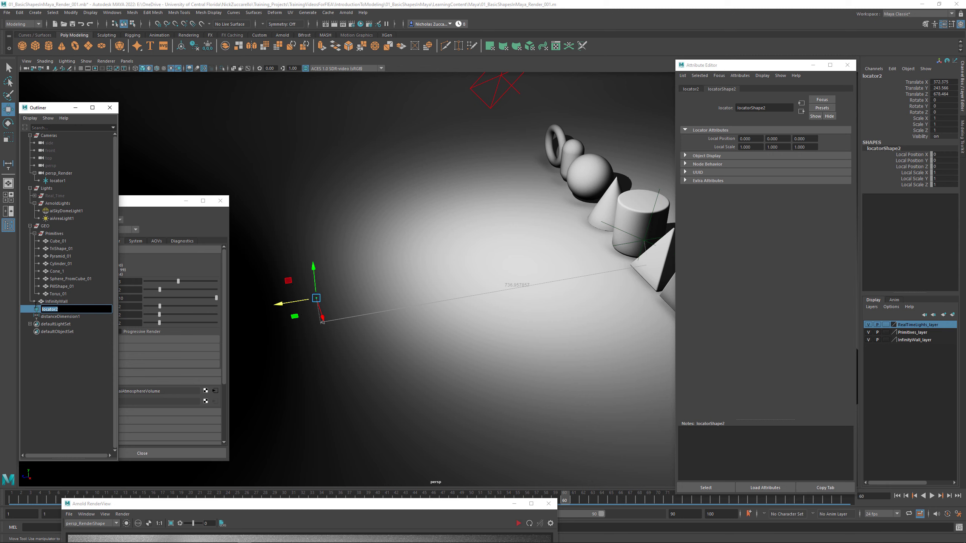
text(LOCStart)
key(Return)
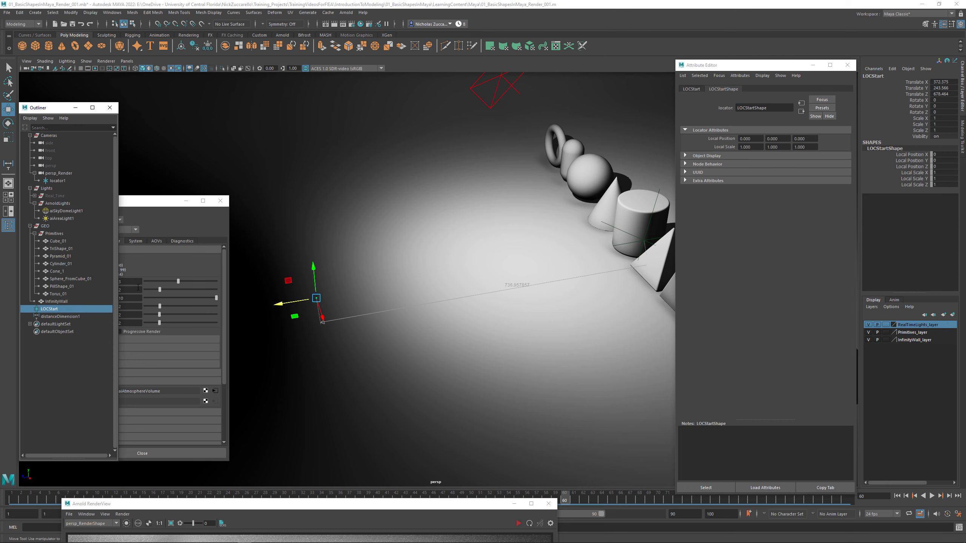
- Rename locator1 under the persp_Render camera as LOCEnd
double_click(43, 180)
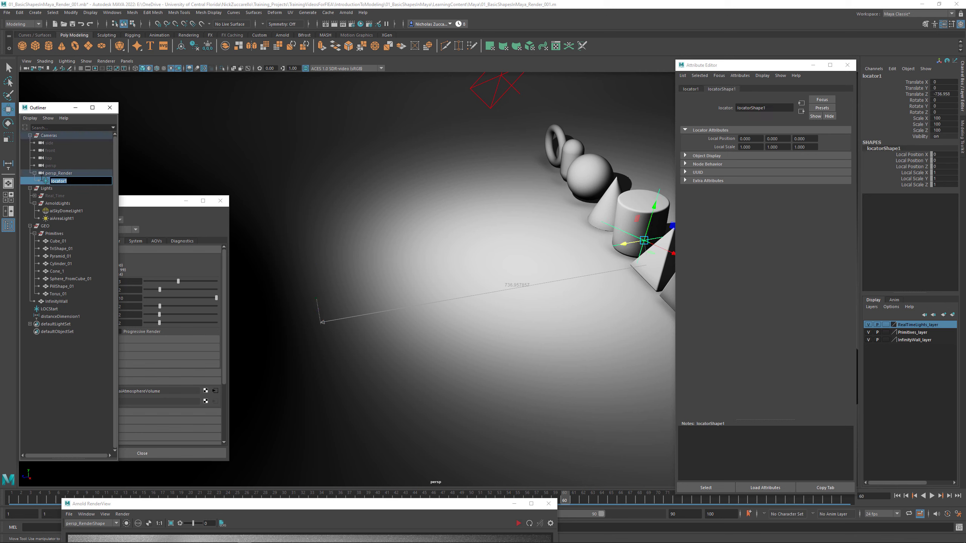
text(LOCEnd)
key(Return)
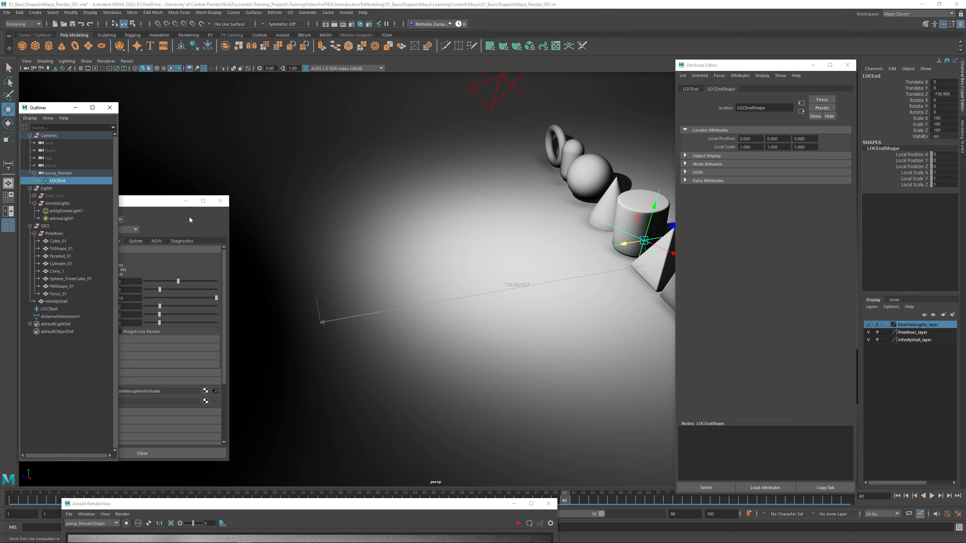
- Parent LOCStart under the persp_Render camera alongside LOCEnd
scroll(398, 266, down, 1)
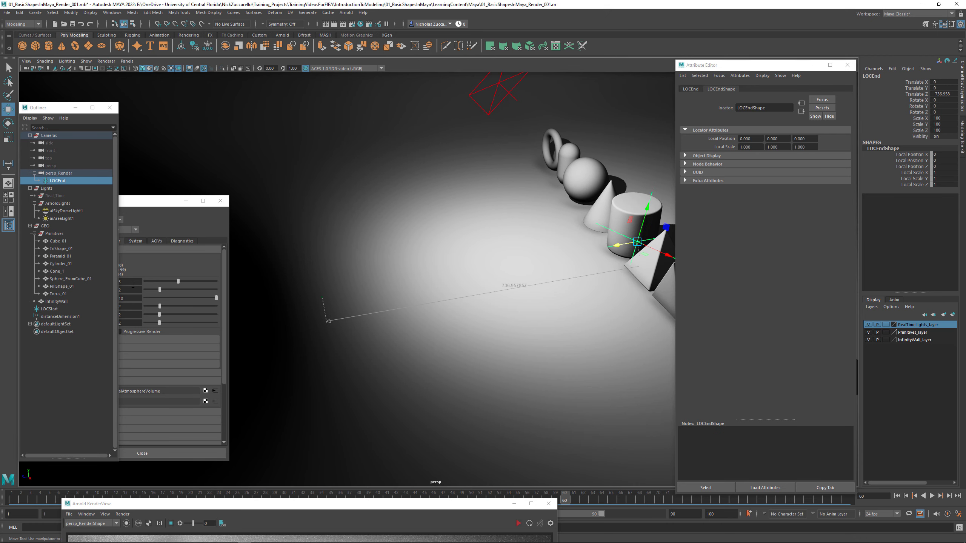
click(49, 310)
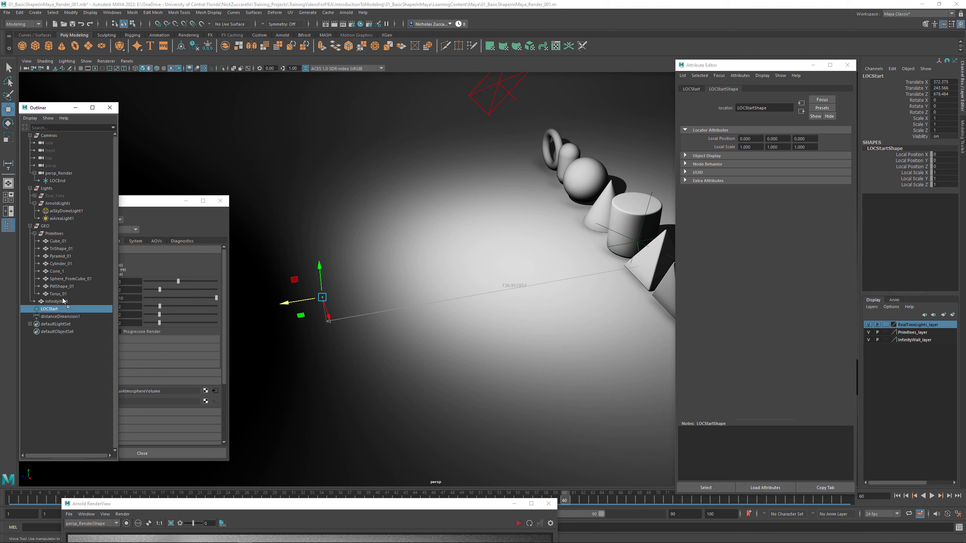
drag(62, 300, 57, 173)
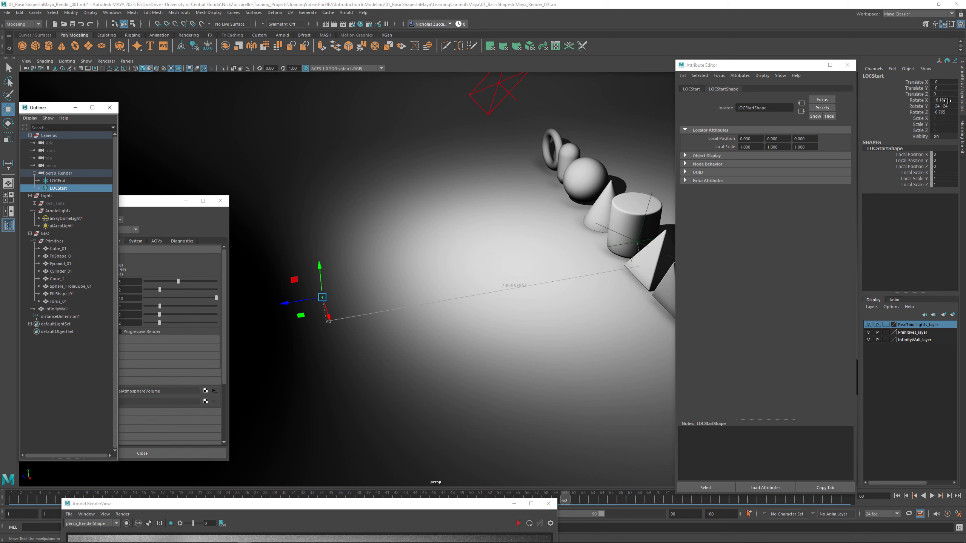
- Zero out LOCStart's rotation and translation on all three axes so it sits exactly at the camera's pivot
drag(947, 100, 948, 113)
text(0)
key(Return)
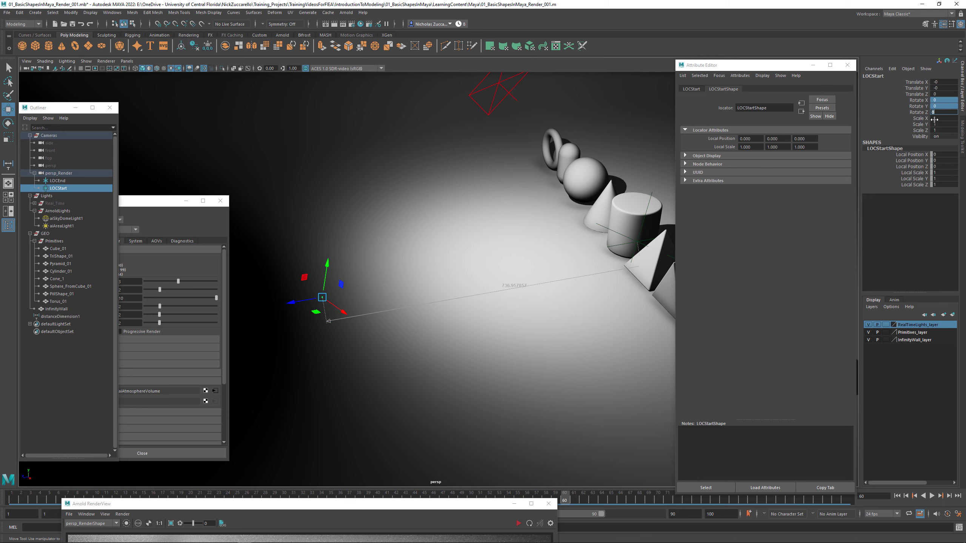
drag(944, 81, 946, 96)
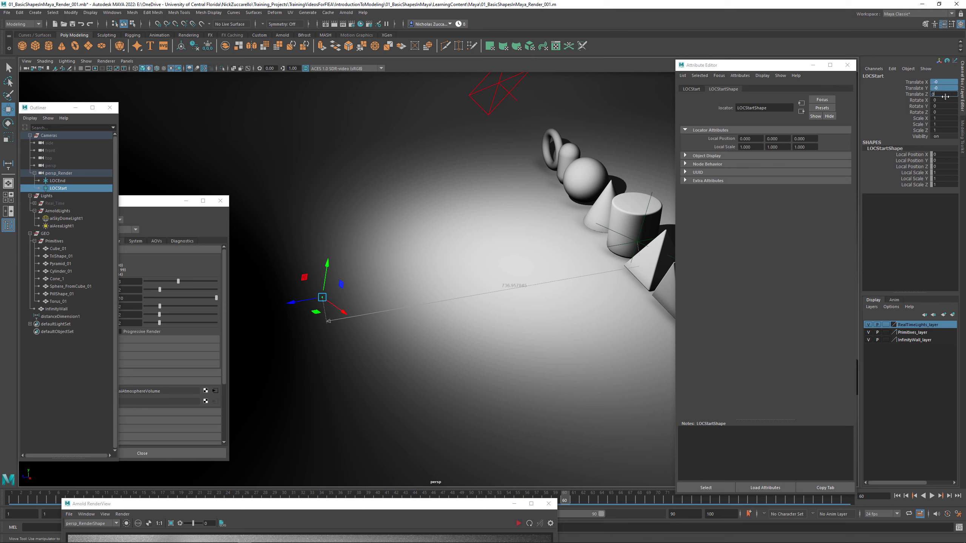
alt+middle_drag(532, 300, 530, 308)
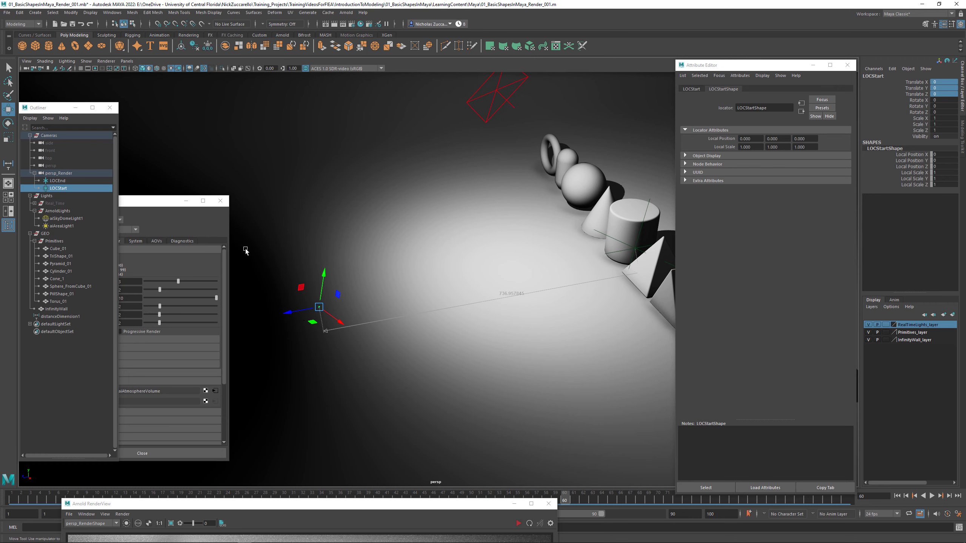
- Set LOCStart's scale to 100 on all three axes, matching LOCEnd
click(64, 181)
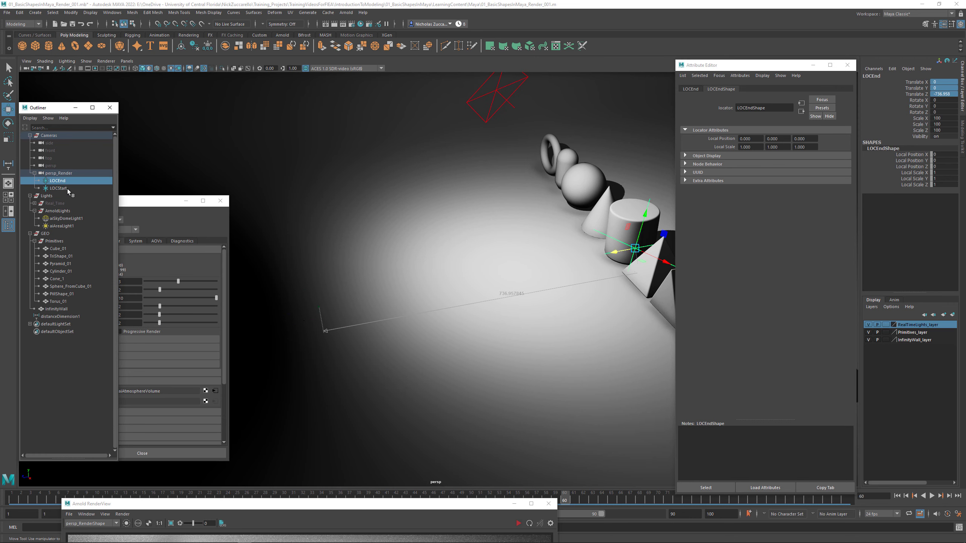
click(66, 189)
drag(945, 118, 947, 131)
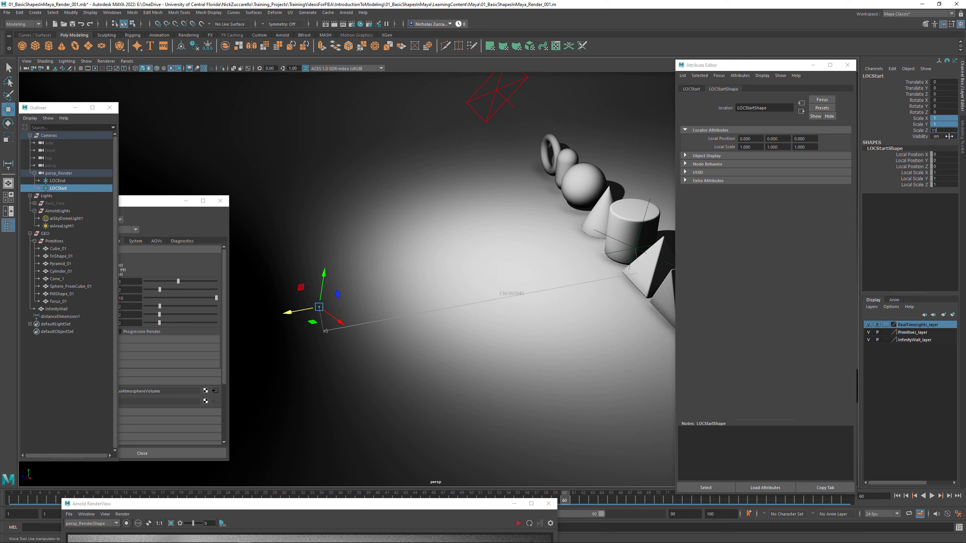
key(Return)
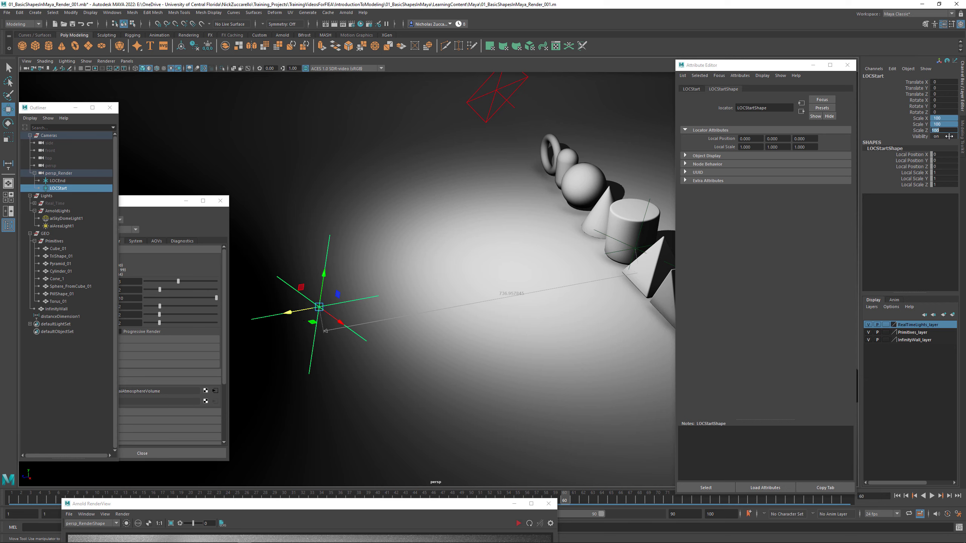
mouse_move(503, 305)
alt+mouse_down()
mouse_move(535, 317)
mouse_move(500, 315)
mouse_move(512, 317)
alt+mouse_up()
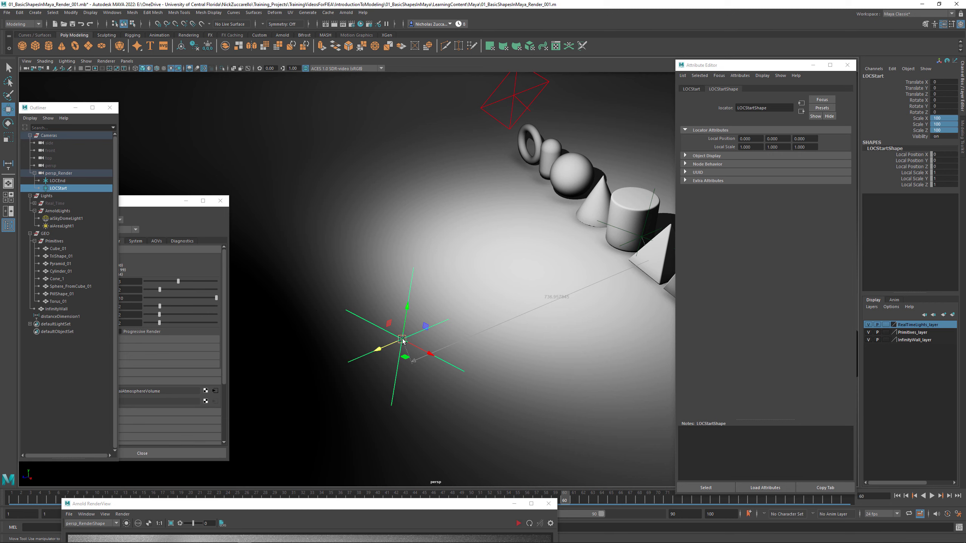
- Move LOCEnd along the camera's local Z axis near the cylinder, to a Translate Z of about -733.086
click(68, 174)
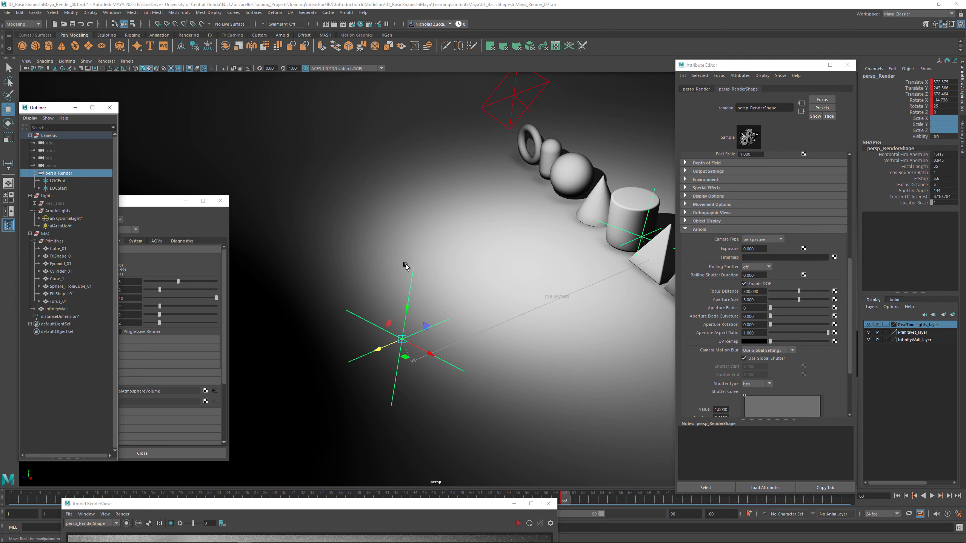
click(628, 245)
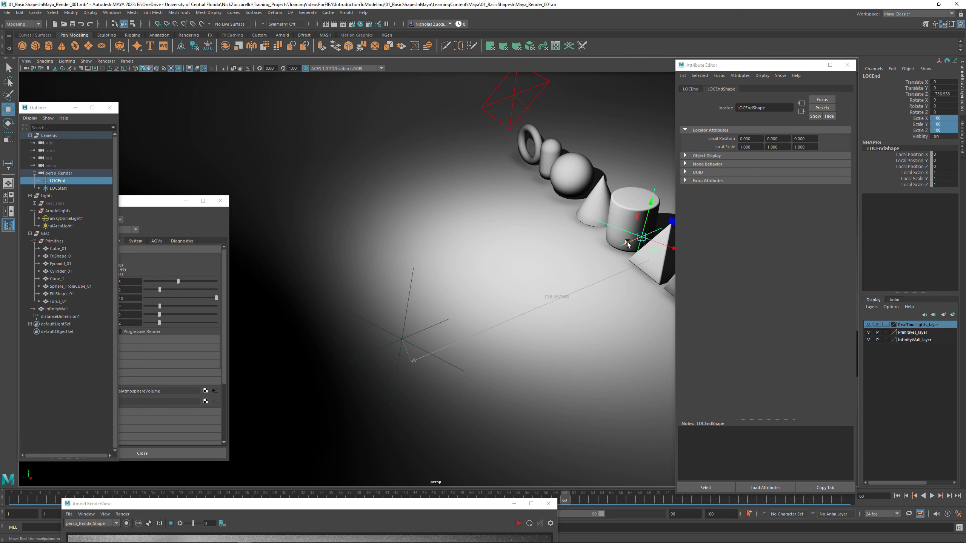
drag(628, 244, 513, 281)
drag(565, 261, 522, 300)
key(ctrl)
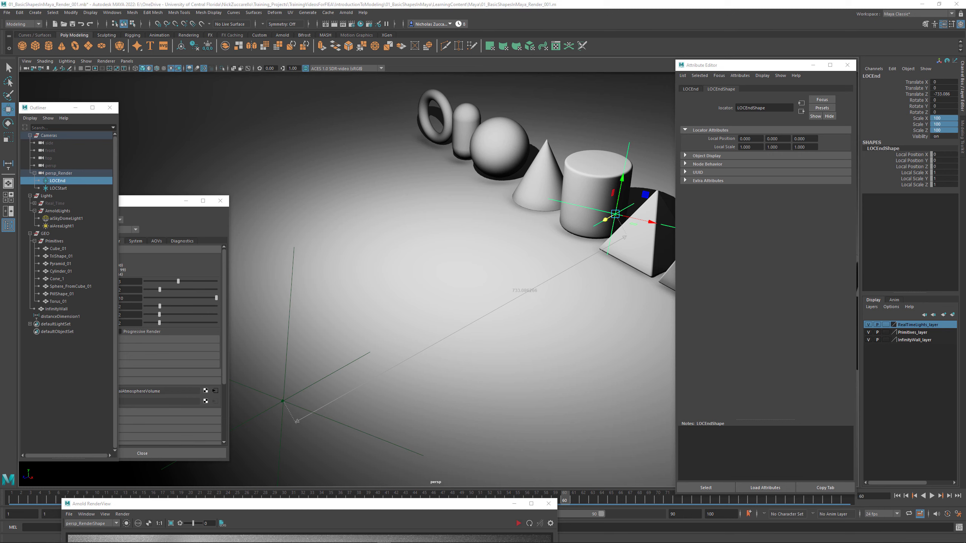
alt+drag(526, 277, 543, 290)
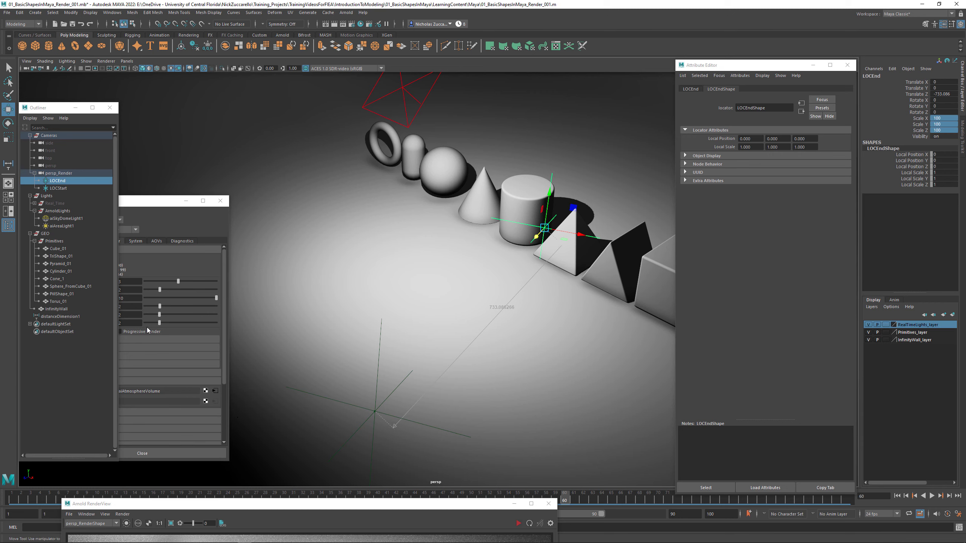
- Parent distanceDimension1 under the persp_Render camera alongside the two locators
click(63, 317)
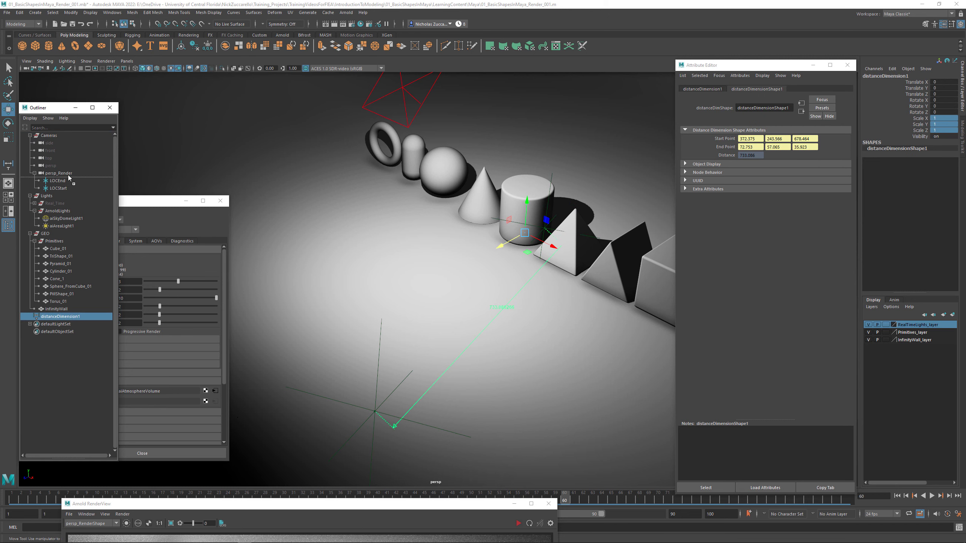
middle_drag(68, 173, 68, 174)
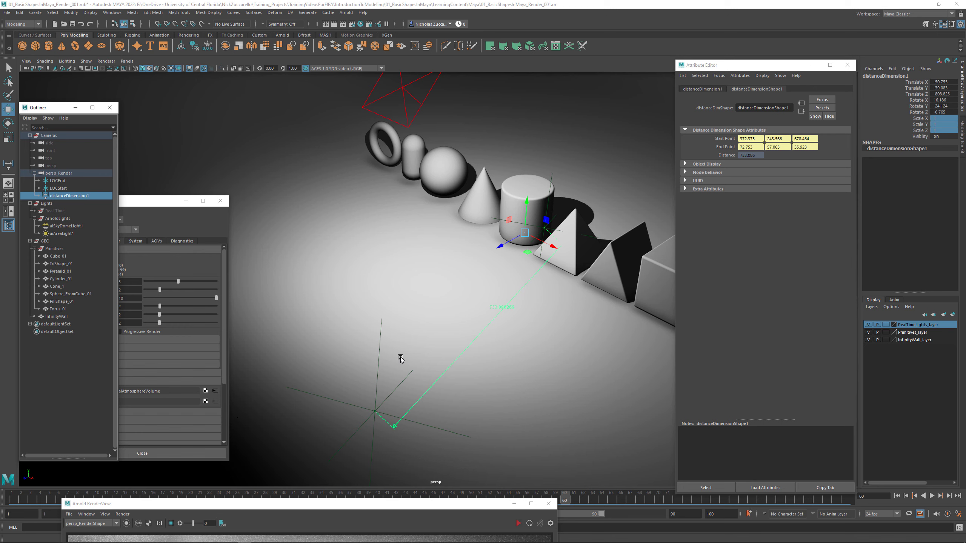
- Open the Connection Editor with distanceDimension1 loaded as the output source, and place its window clear of the measured line
click(112, 13)
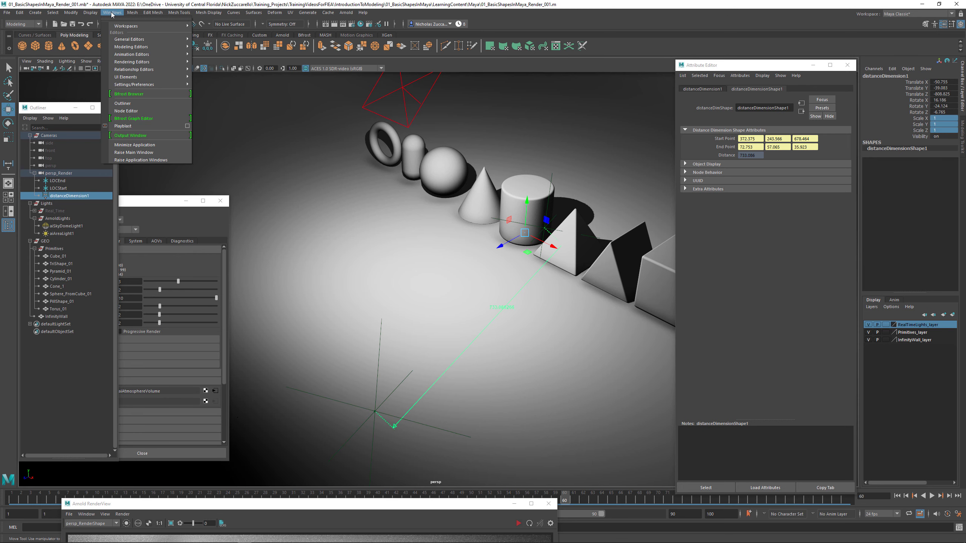
mouse_move(122, 41)
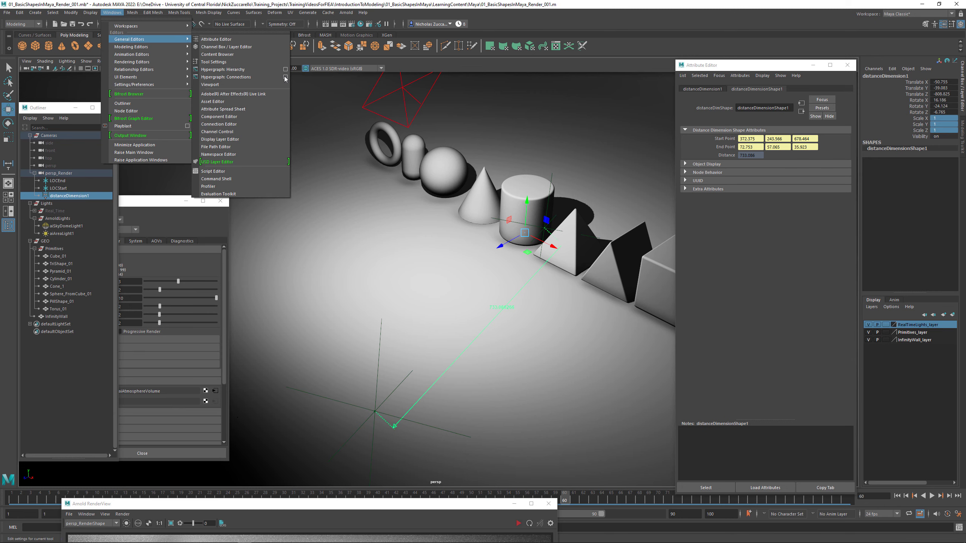
click(260, 123)
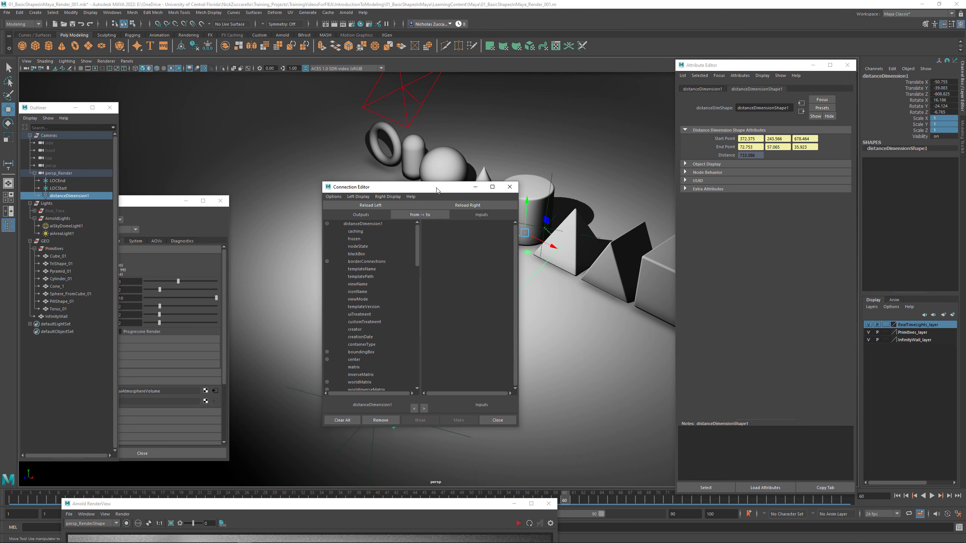
drag(436, 190, 709, 246)
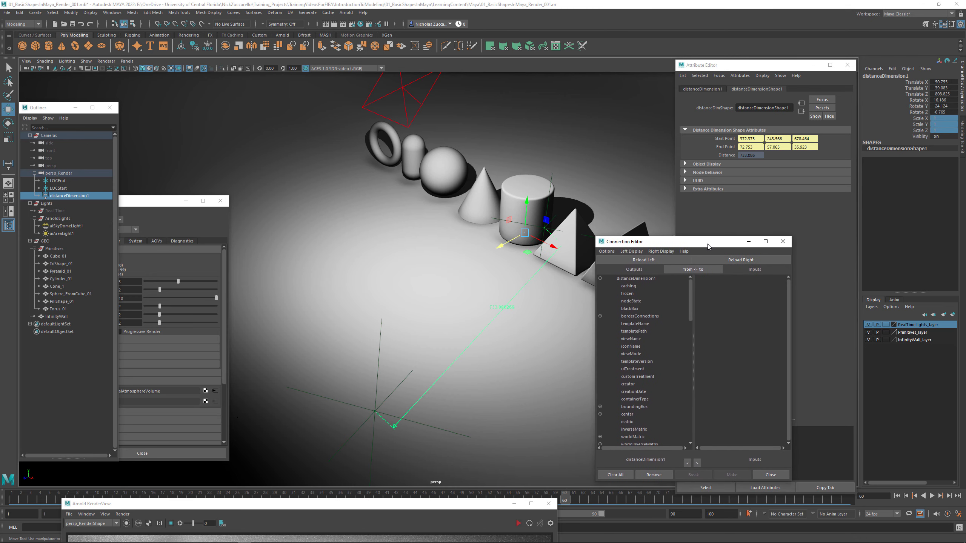
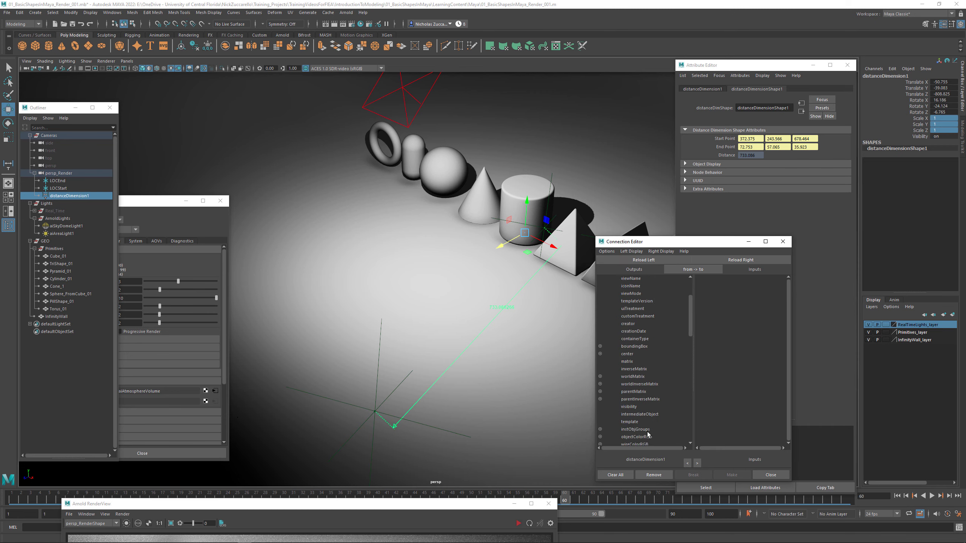
- Show shape nodes in the Outliner and load distanceDimensionShape1 as the Connection Editor's output source
scroll(642, 426, down, 10)
scroll(642, 426, up, 5)
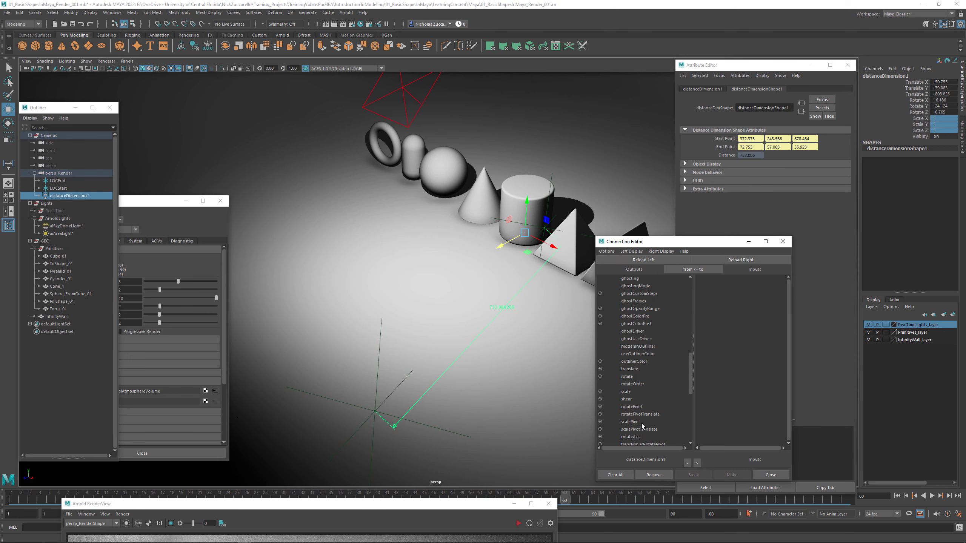
scroll(642, 426, up, 10)
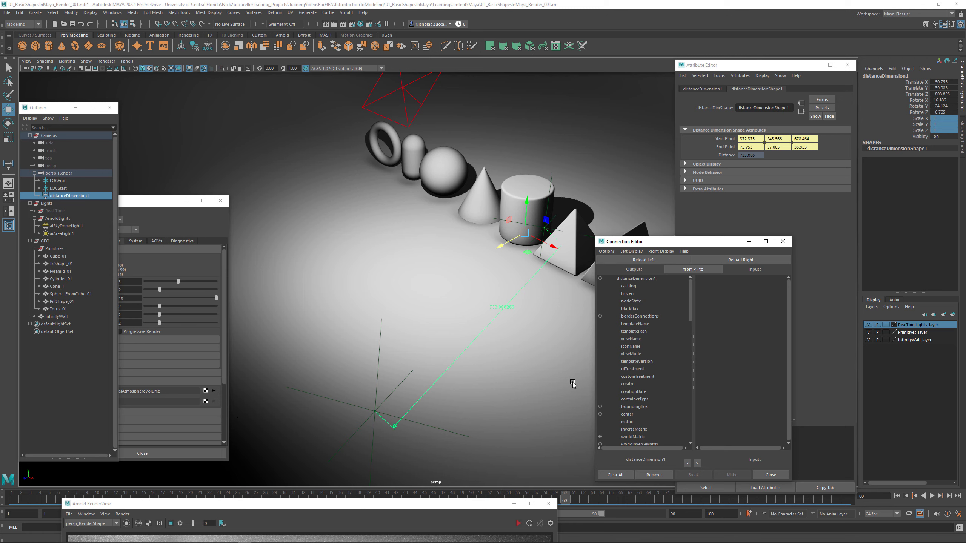
click(26, 120)
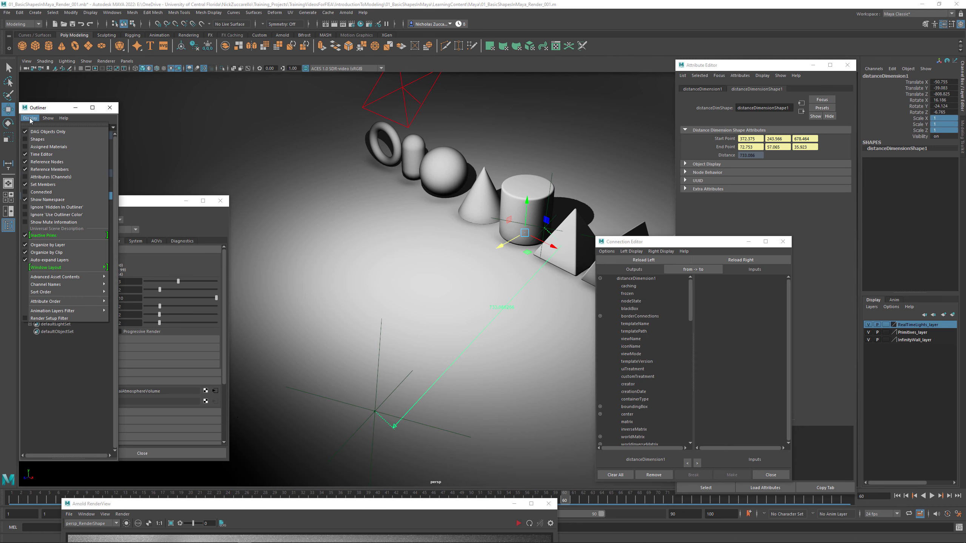
click(37, 139)
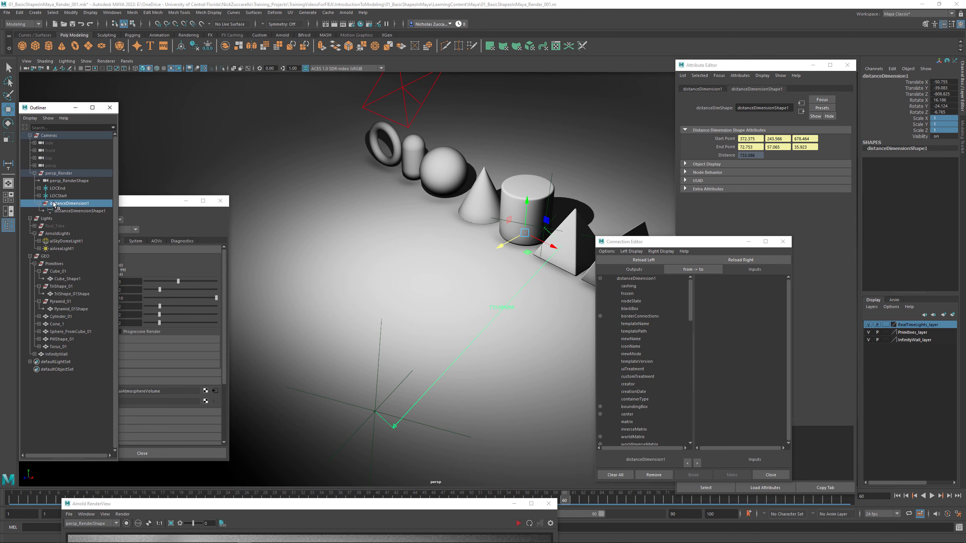
click(80, 212)
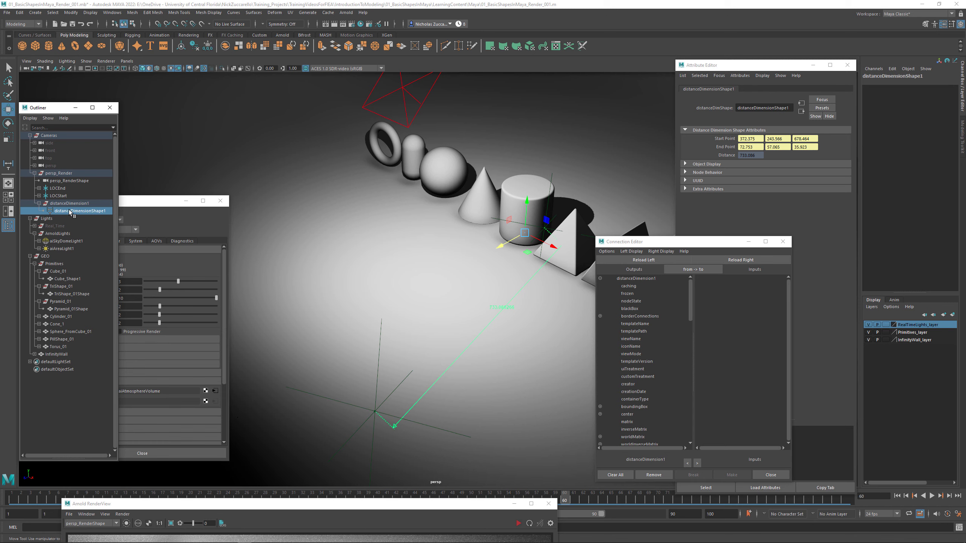
click(627, 261)
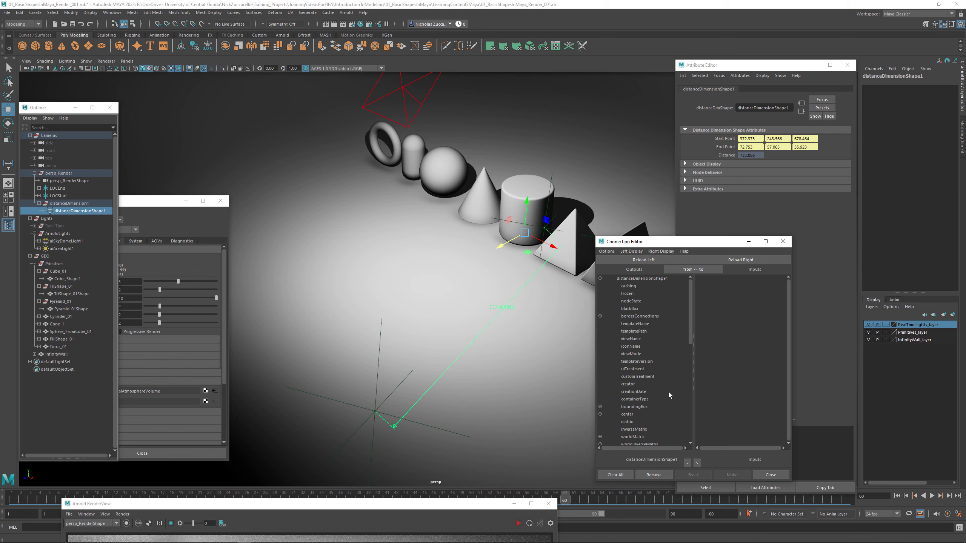
- Connect distanceDimensionShape1's distance output to persp_RenderShape's aiFocusDistance input, then close the Connection Editor
scroll(666, 394, down, 12)
click(625, 438)
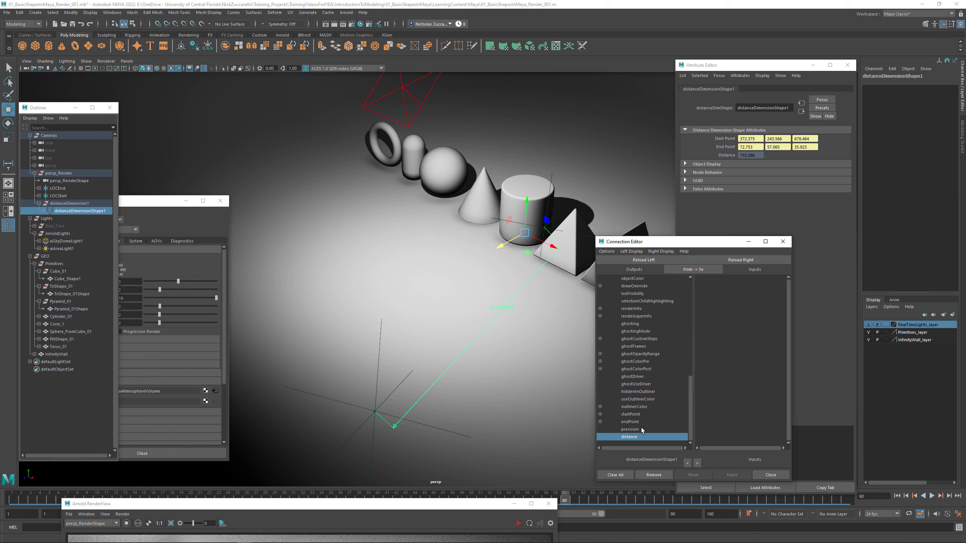
click(69, 181)
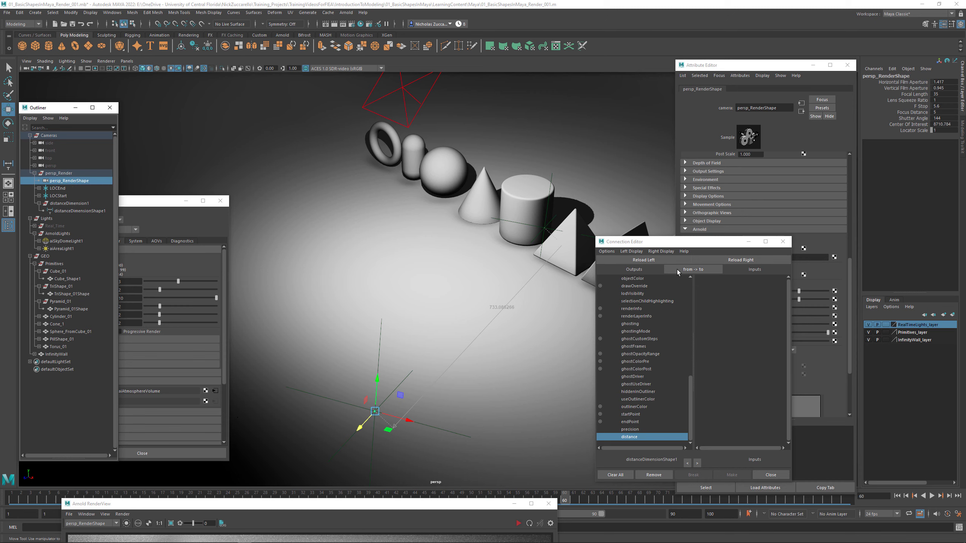
click(740, 260)
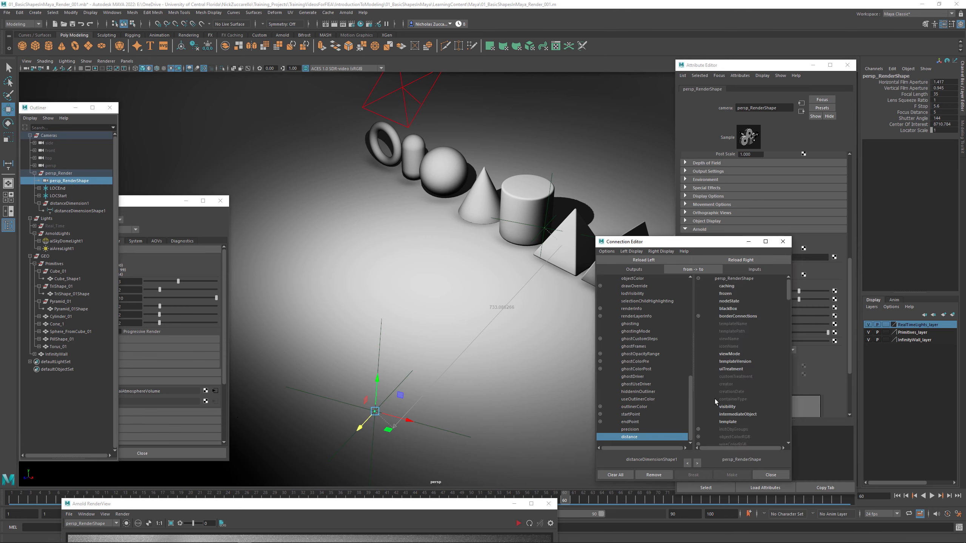
scroll(744, 398, down, 20)
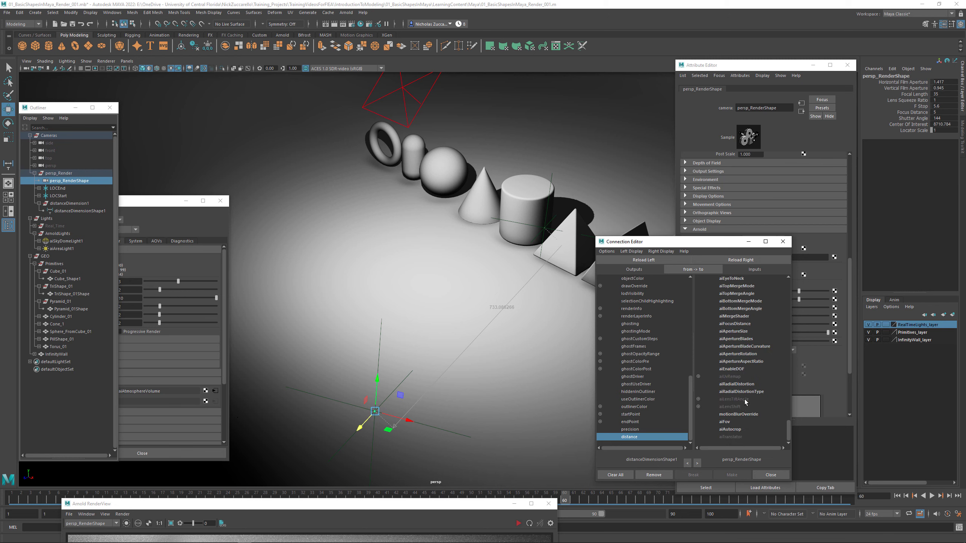
click(731, 324)
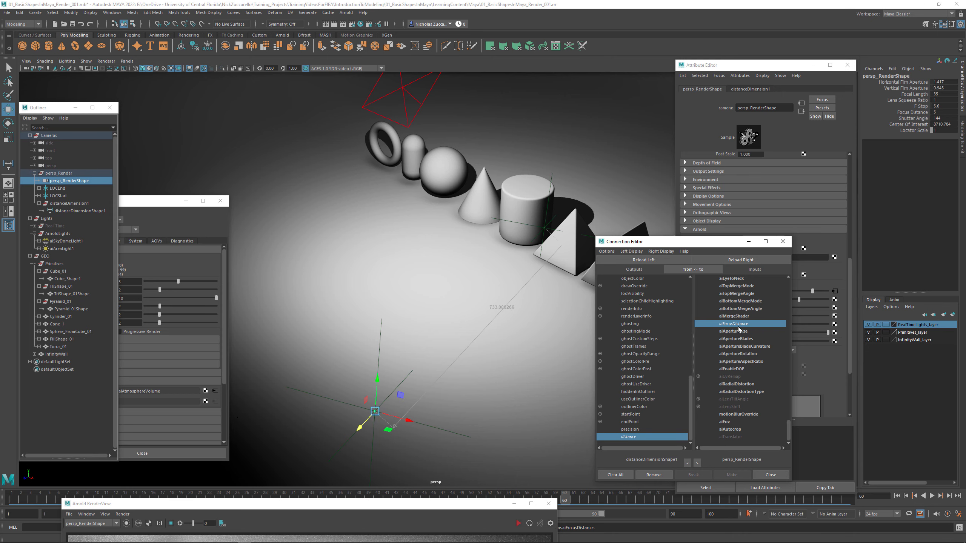
drag(678, 245, 574, 241)
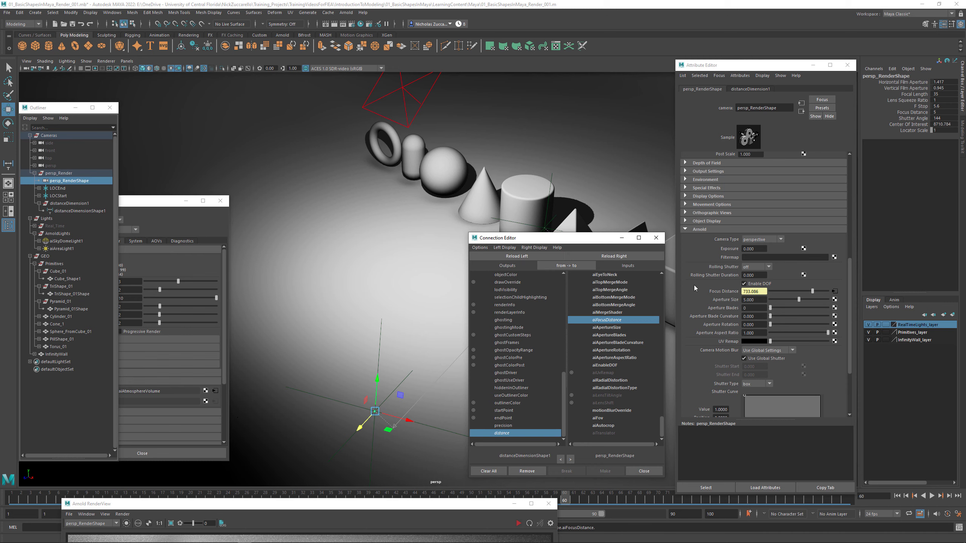
click(656, 237)
- Move LOCEnd toward the camera to a Translate Z of about -366.834, hide shape nodes in the Outliner, and check persp_Render's Focus Distance
click(551, 174)
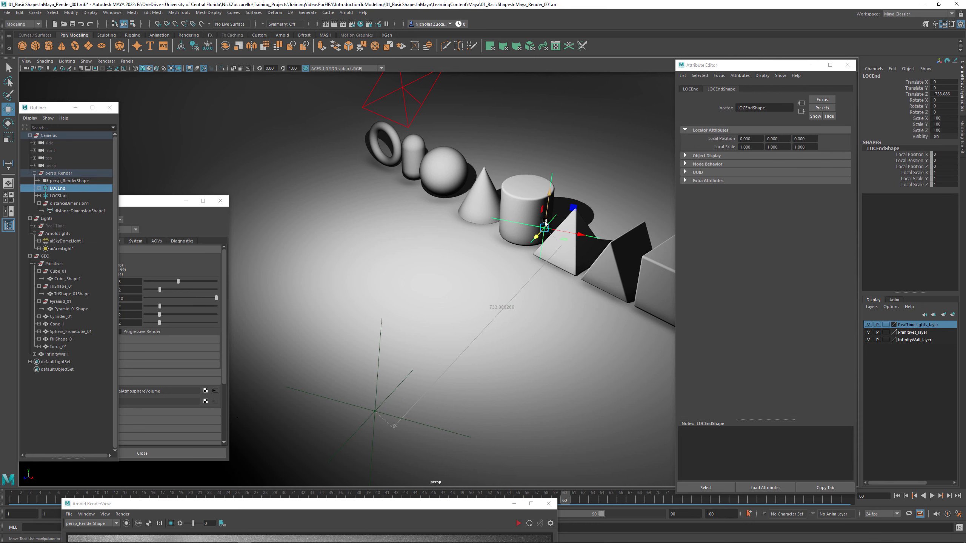
drag(537, 238, 444, 279)
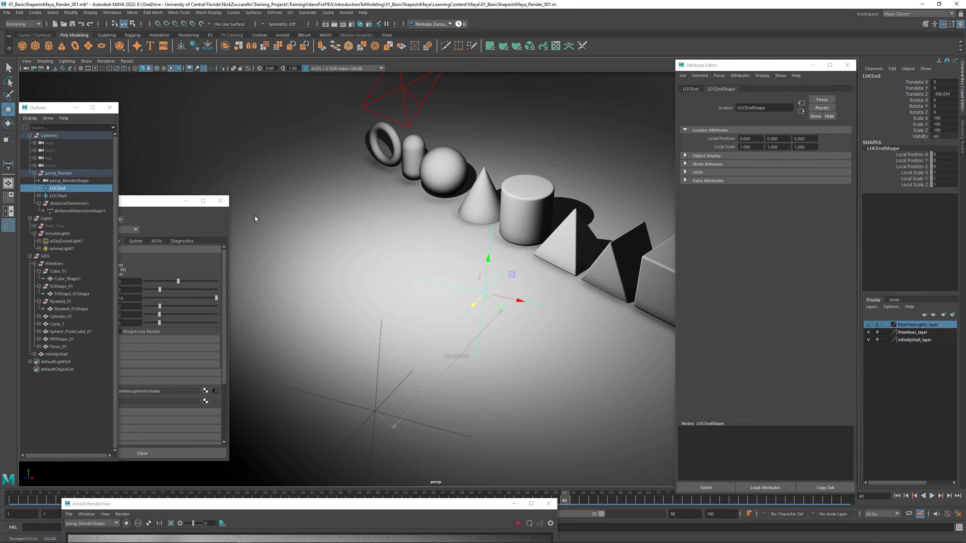
click(30, 118)
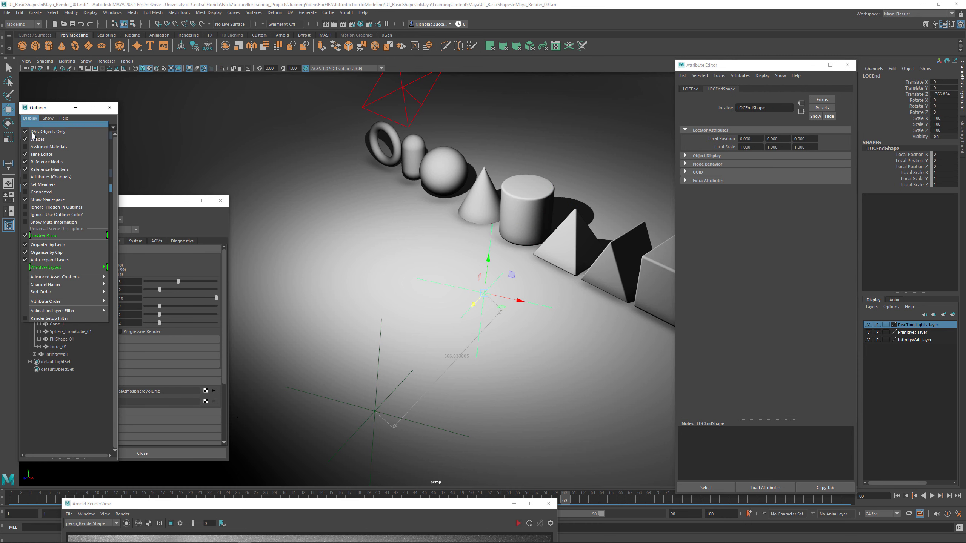
click(46, 139)
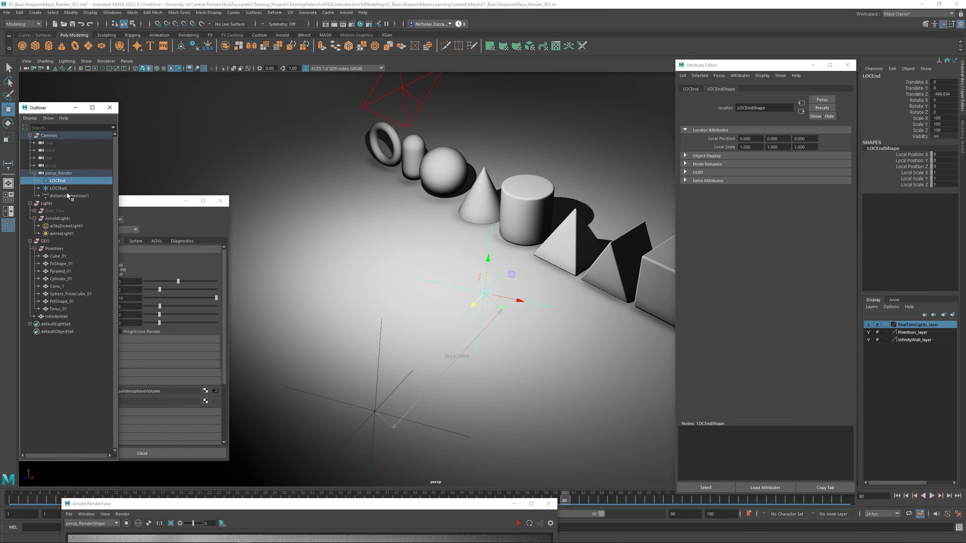
click(65, 173)
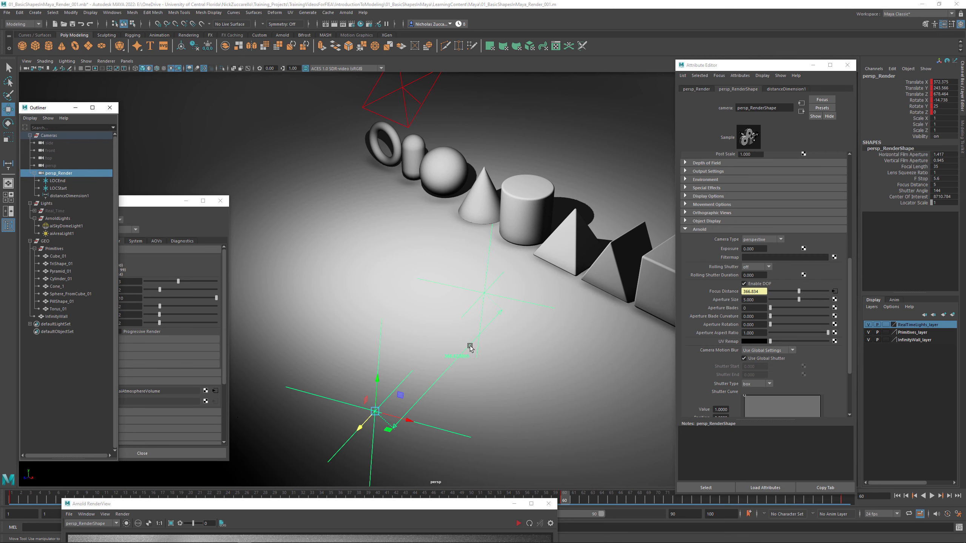
- Move LOCEnd away from the camera along its local Z axis, to a Translate Z of about -755.275 near the pyramid
click(486, 283)
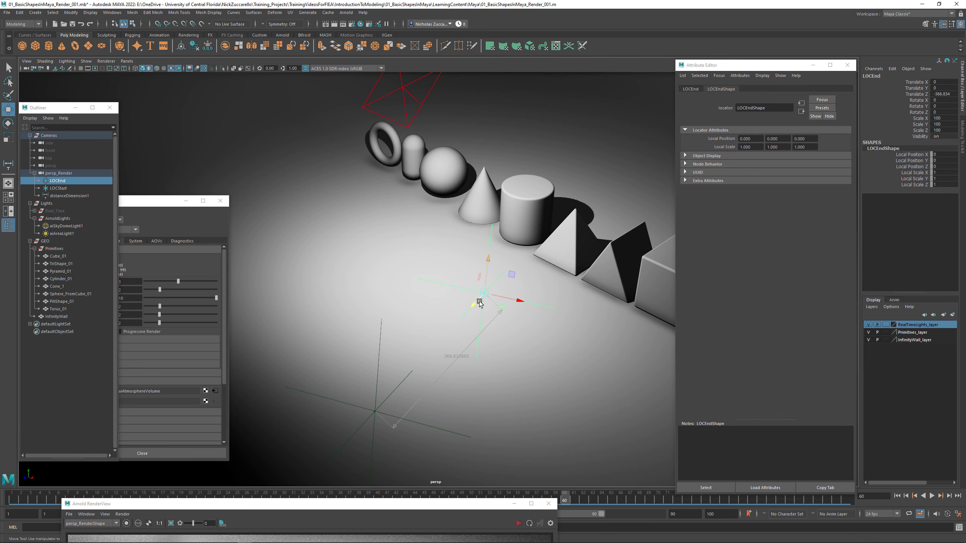
drag(480, 303, 541, 236)
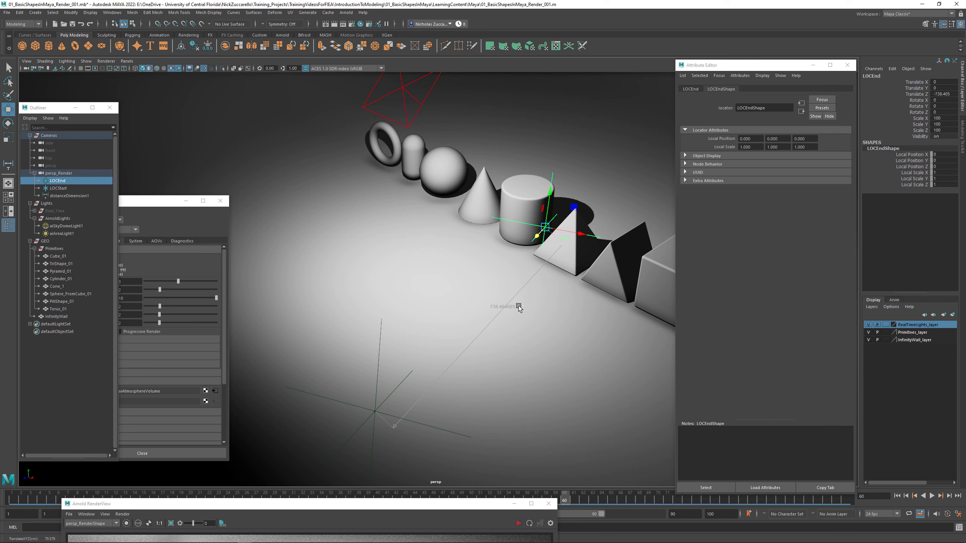
mouse_move(519, 306)
alt+mouse_down()
mouse_move(572, 321)
mouse_move(552, 313)
mouse_move(567, 312)
mouse_move(524, 318)
alt+mouse_up()
mouse_move(467, 270)
mouse_down()
mouse_move(479, 271)
mouse_move(469, 268)
mouse_up()
- Switch the viewport to look through the persp_Render camera
click(127, 61)
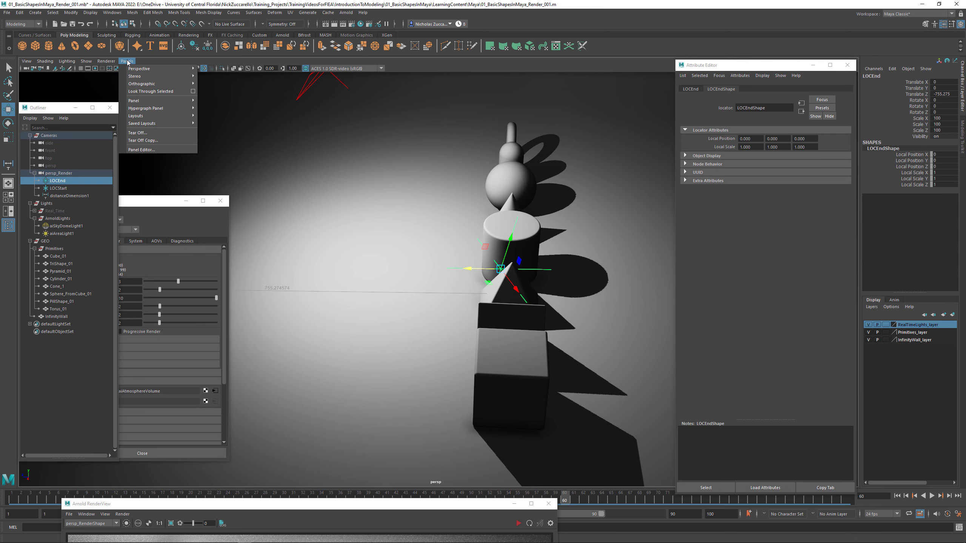
mouse_move(144, 68)
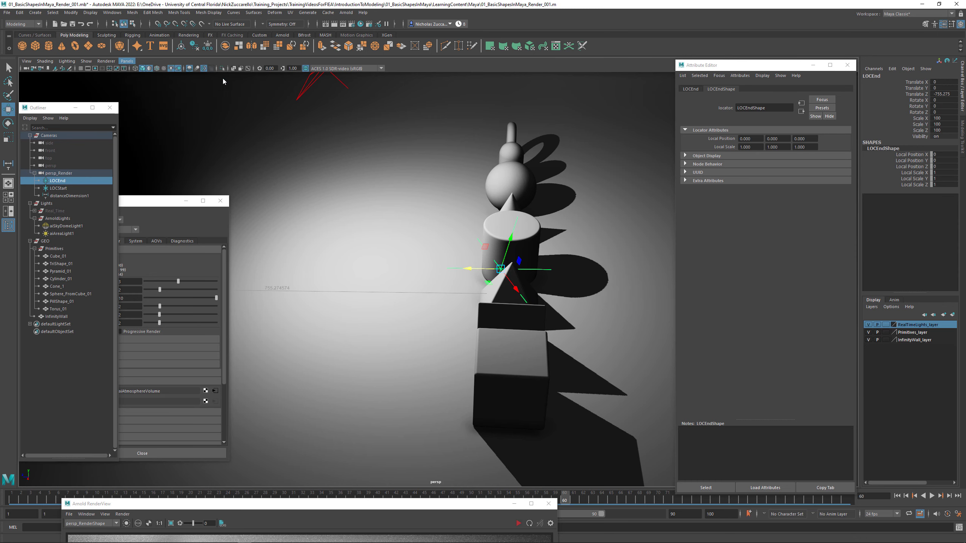
click(229, 76)
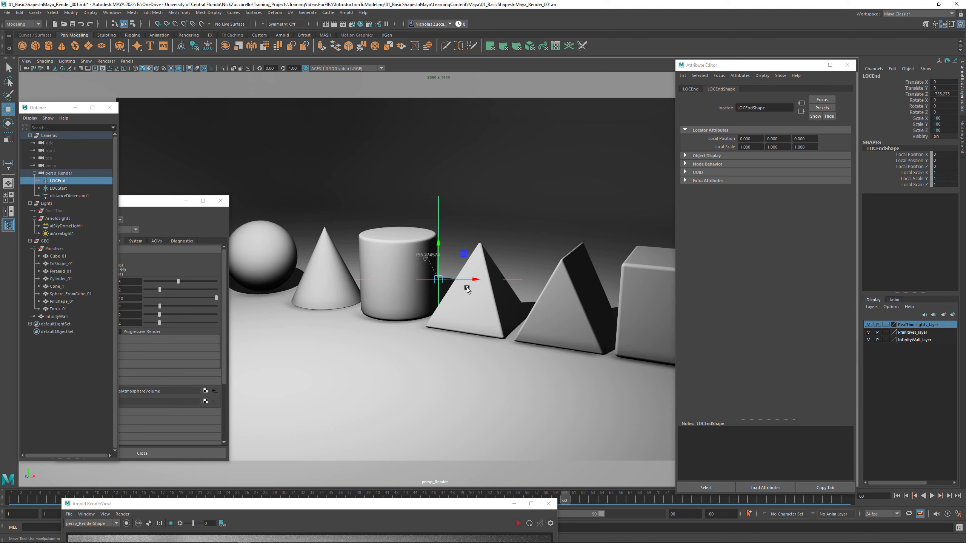
- Set LOCEnd's Translate Z to -800, try -500 for comparison, and return it to -800
click(918, 97)
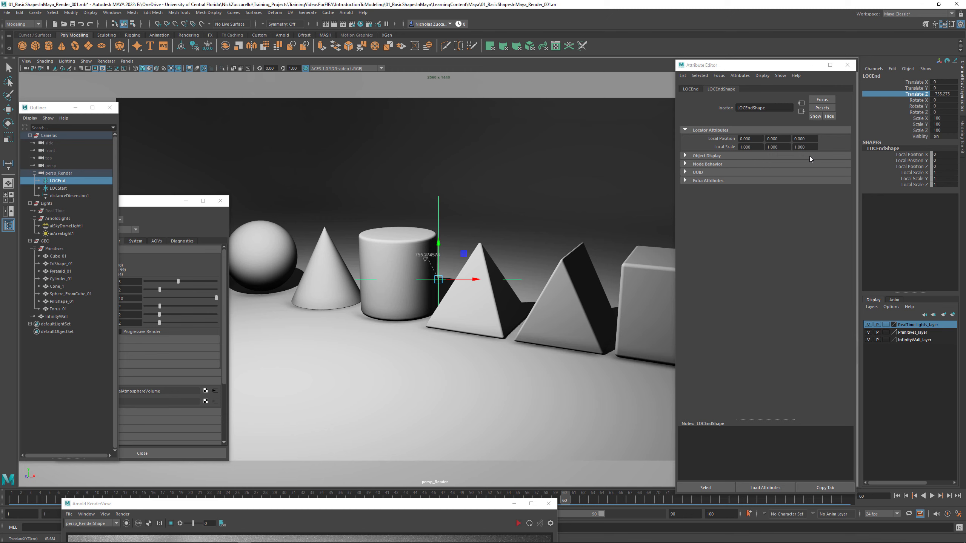
double_click(953, 94)
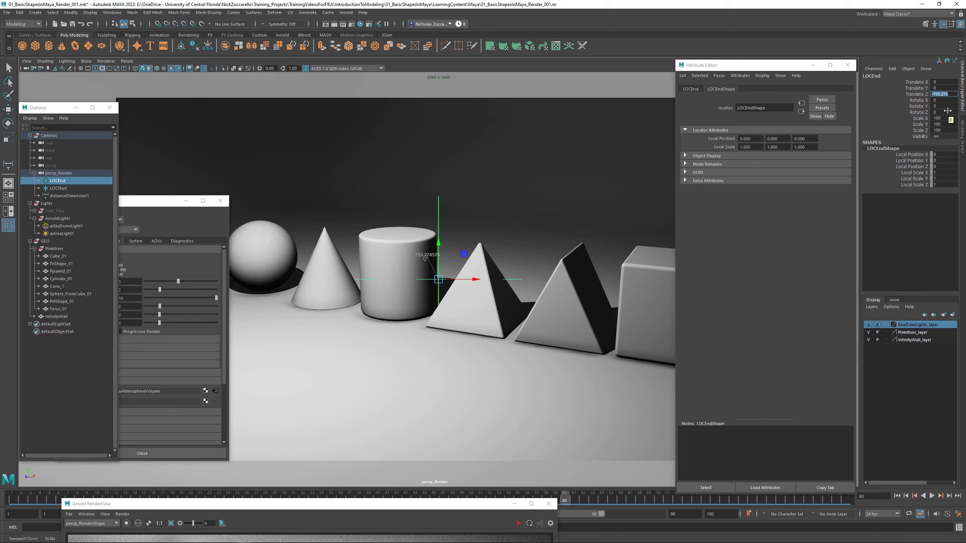
text(-800)
key(Return)
text(-500)
key(Return)
text(-800)
key(Return)
- Bring the Arnold RenderView into view, start rendering the scene, and select the persp_Render camera
drag(289, 505, 396, 154)
click(623, 172)
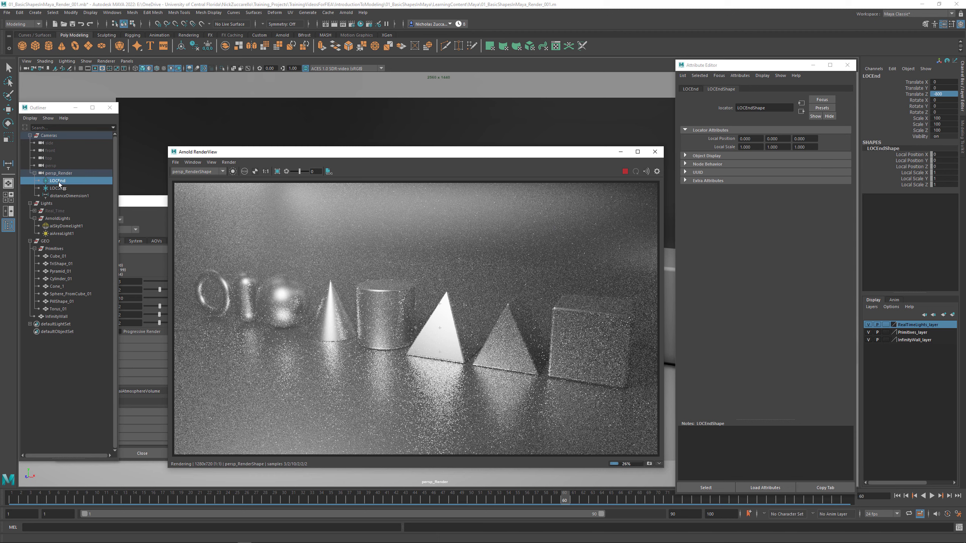
click(69, 173)
key(w)
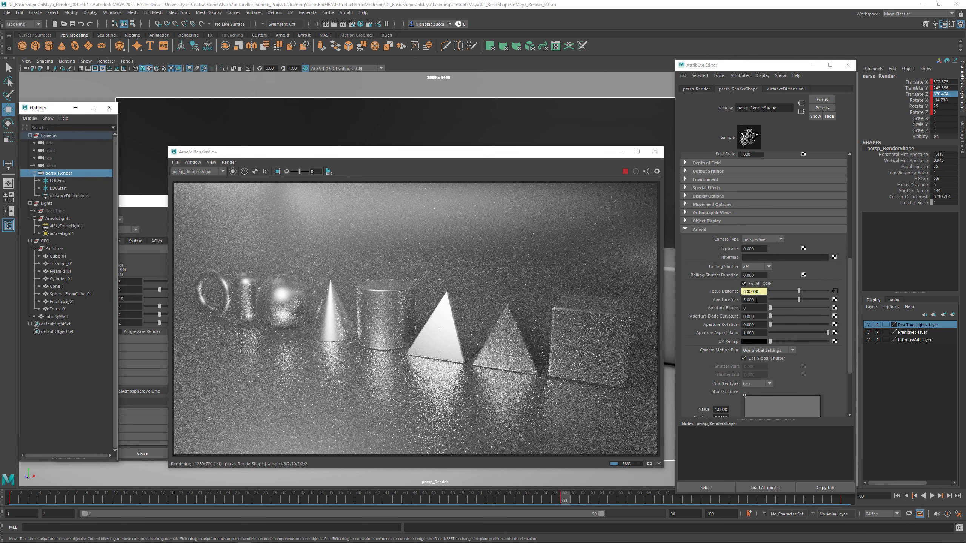
- Draw a crop render region over the torus and pill shape, and shrink it to their upper portions
click(278, 171)
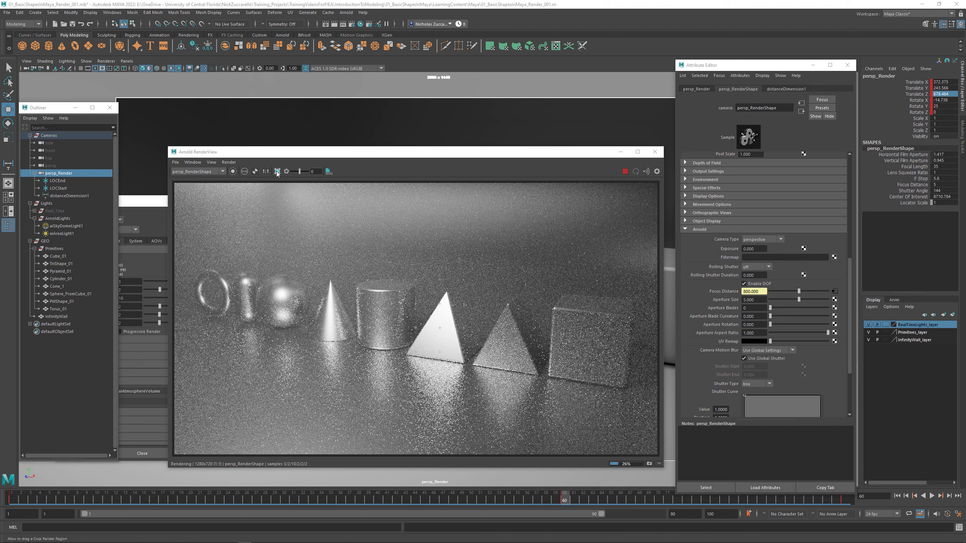
drag(207, 263, 273, 330)
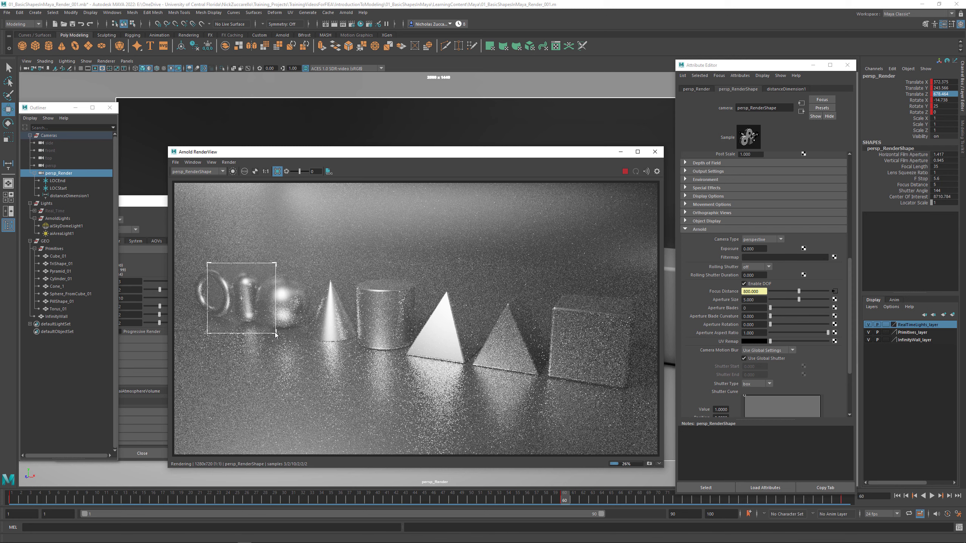
drag(256, 320, 261, 298)
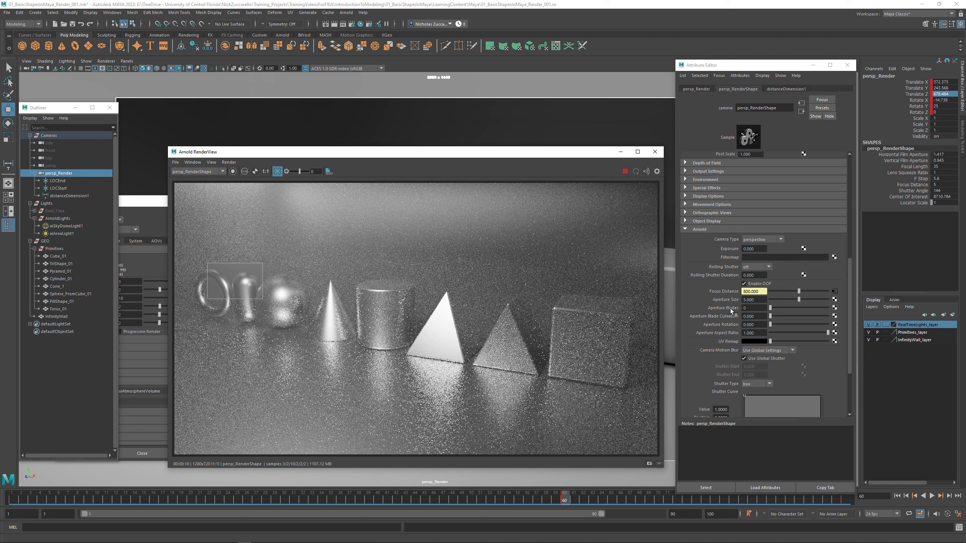
- Set persp_Render's Arnold Aperture Size to 8
drag(756, 300, 736, 301)
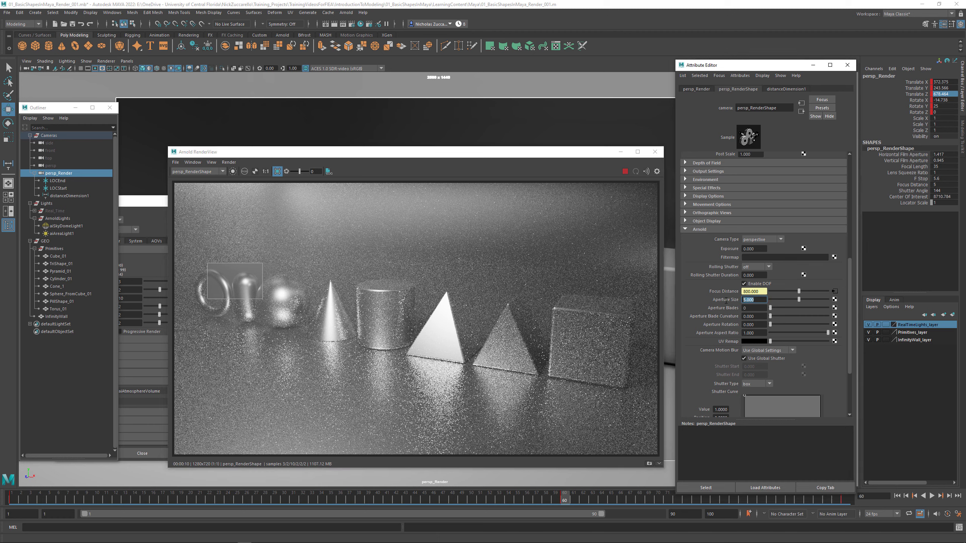
text(8)
key(Return)
- Reposition the RenderView window and resize the crop region to cover part of the cylinder and the pyramid's upper half
drag(446, 154, 465, 141)
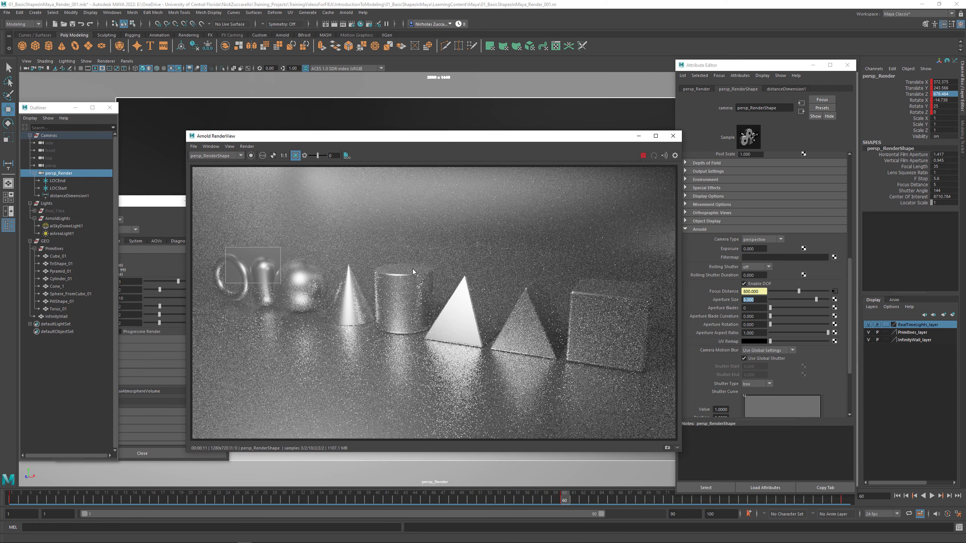
click(264, 261)
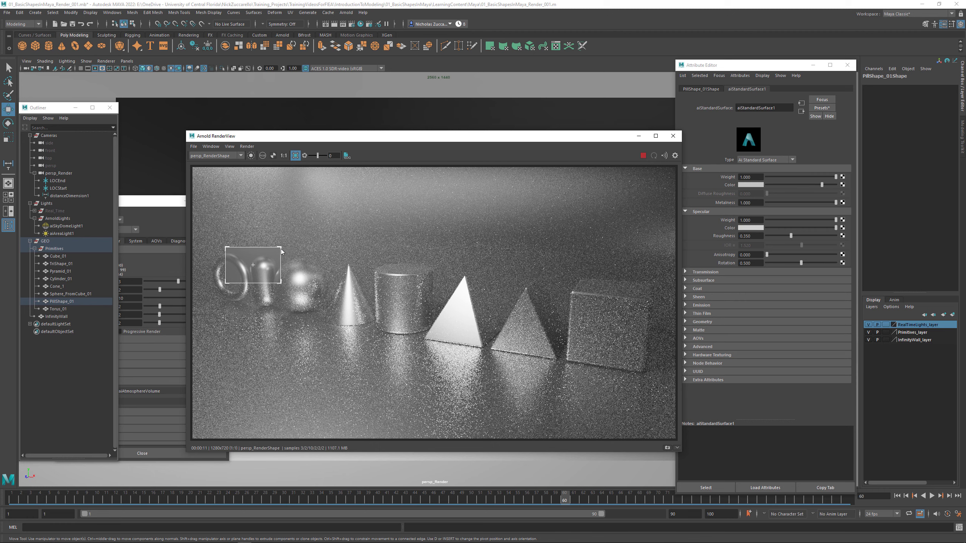
drag(281, 248, 470, 263)
drag(225, 283, 401, 313)
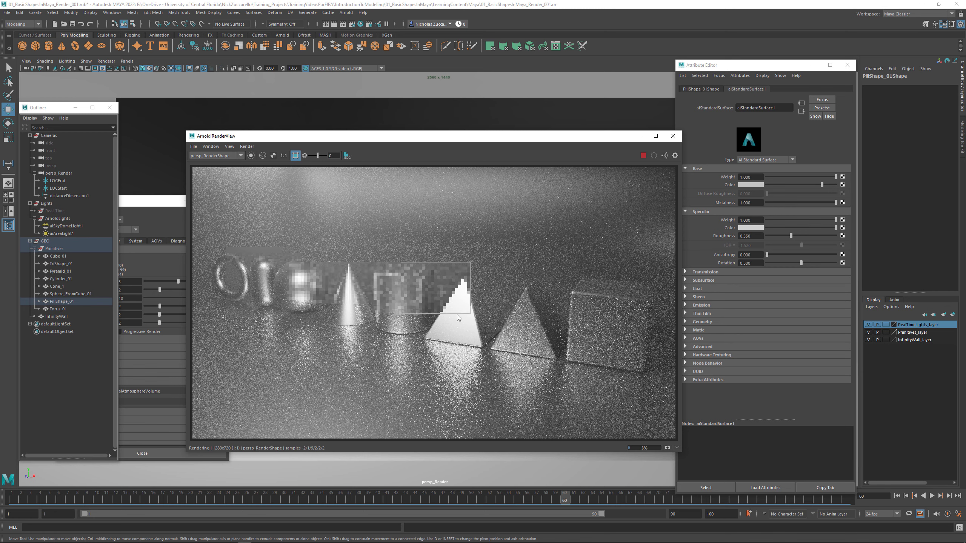
drag(471, 315, 484, 318)
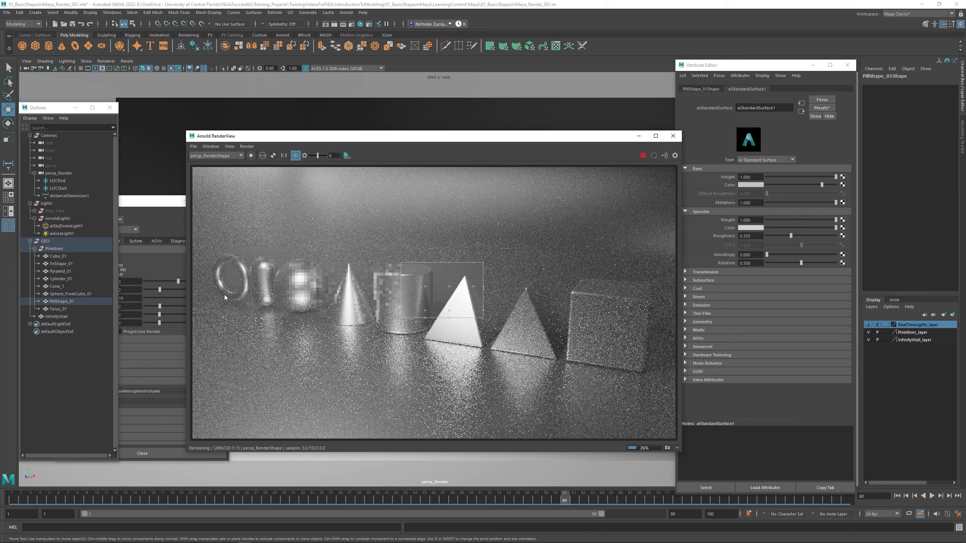
- Bring the Render Settings window with the Arnold sampling options to the front
click(151, 205)
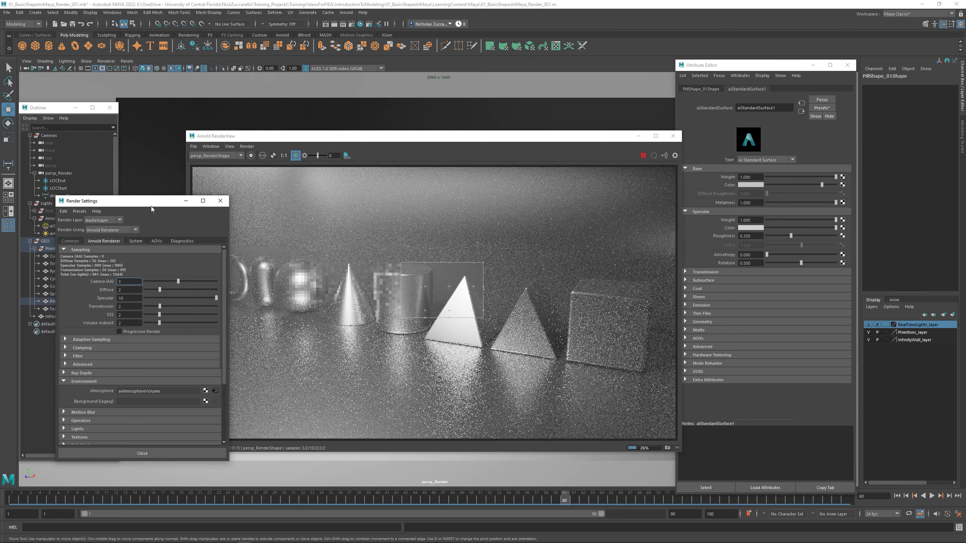
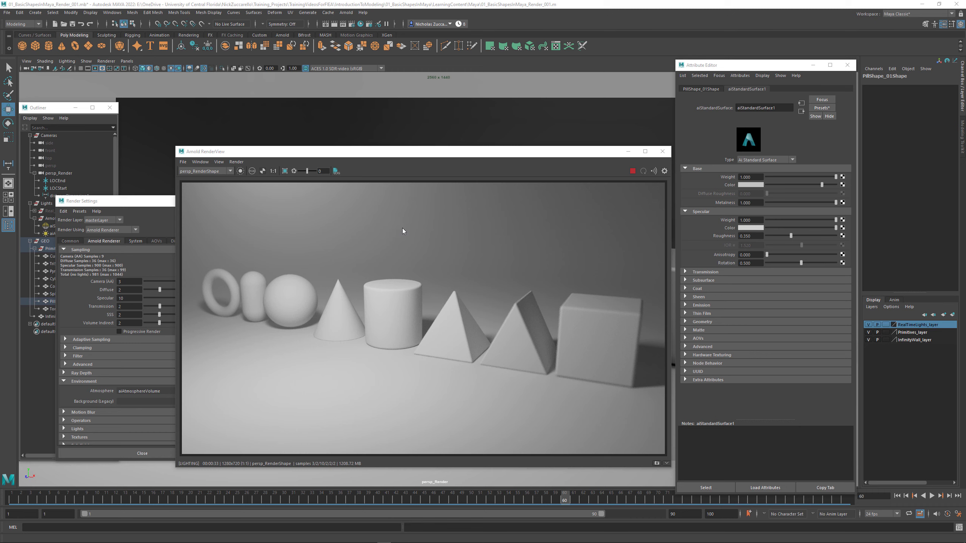
- Preview the render with Occlusion debug shading, followed by Wireframe debug shading
click(236, 162)
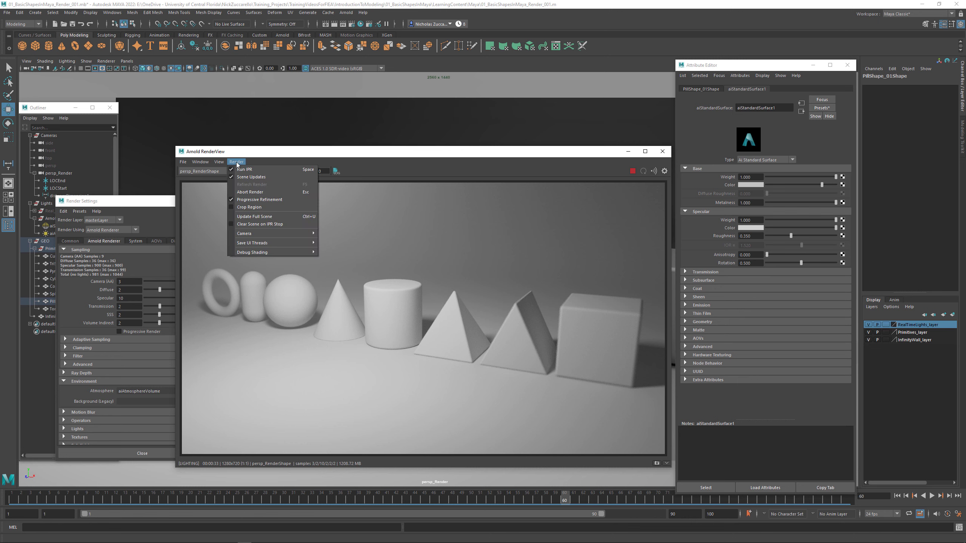
mouse_move(276, 250)
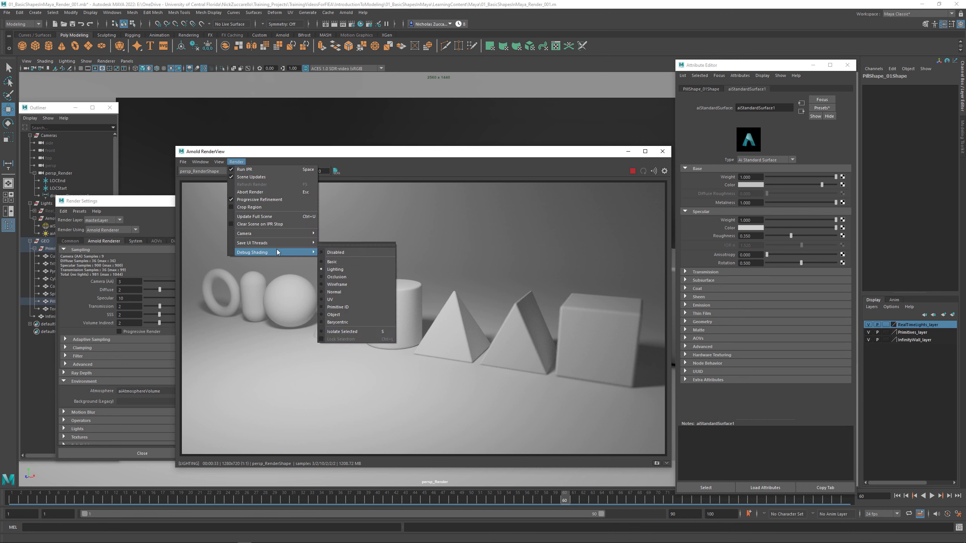
click(345, 276)
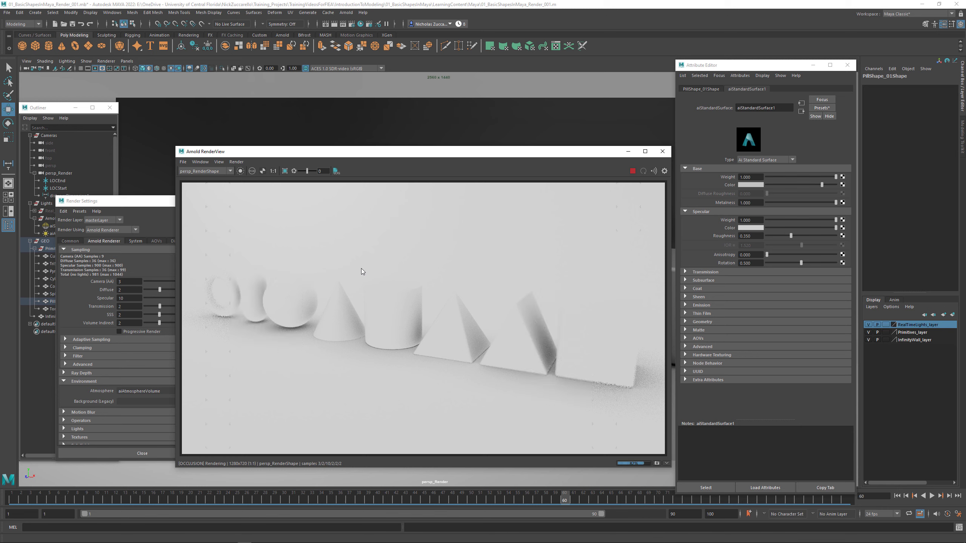
click(236, 162)
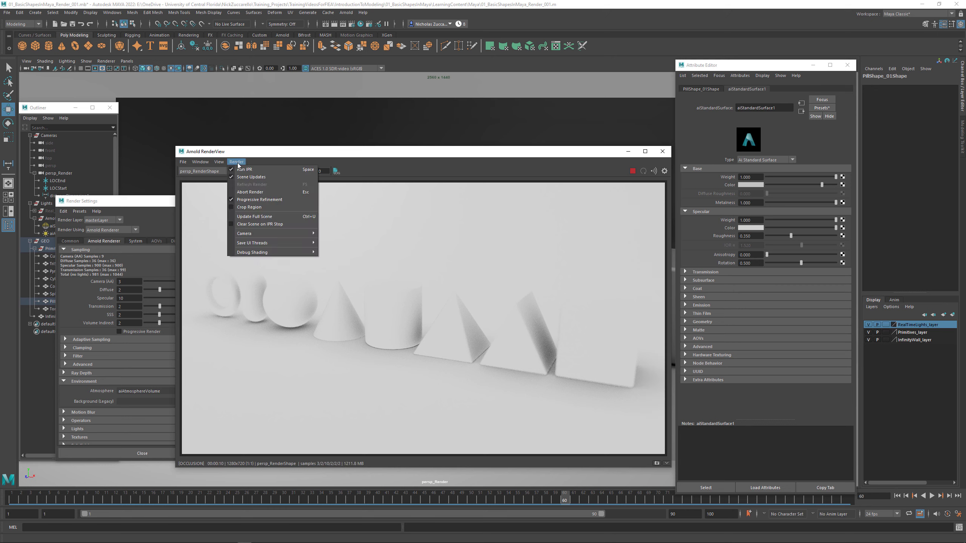
mouse_move(266, 251)
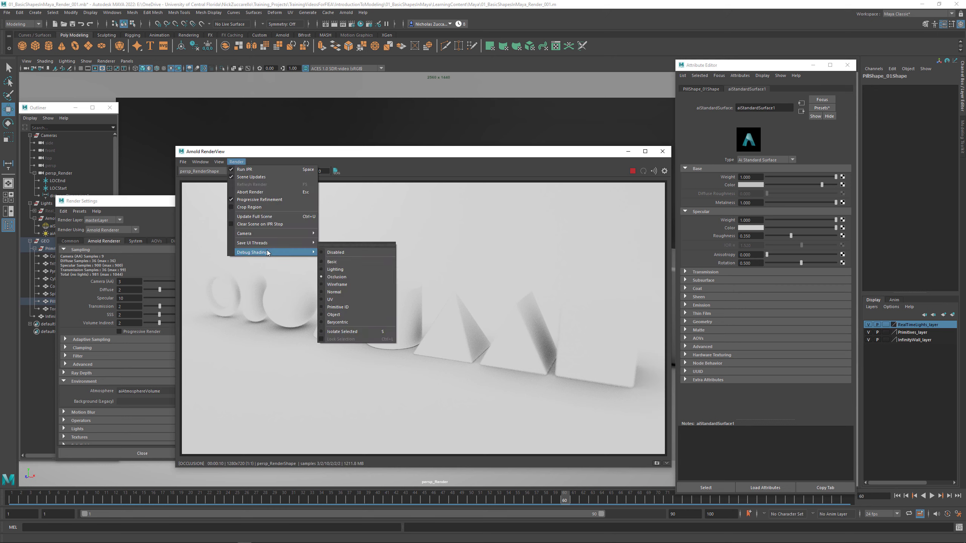
click(355, 284)
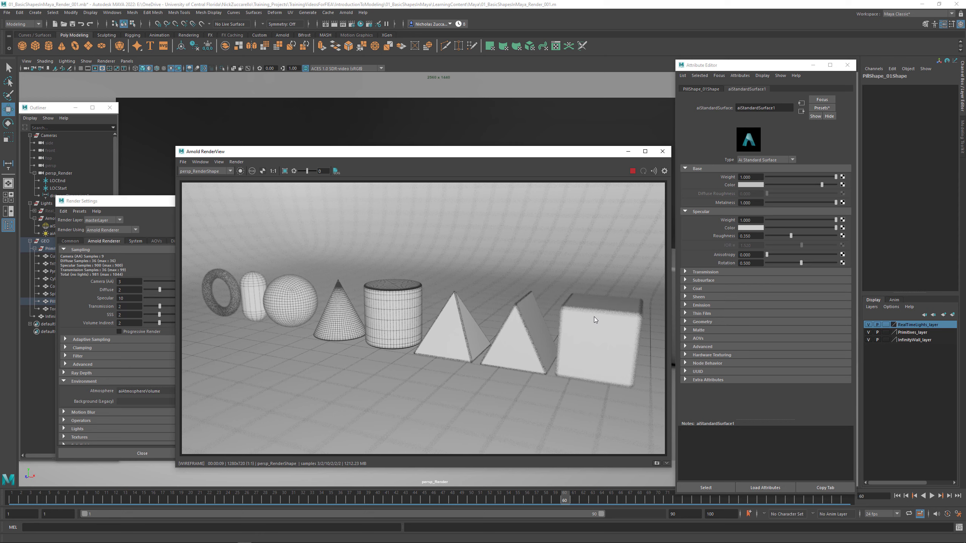
- Turn off Enable DOF in the Arnold settings of the persp_Render camera
click(57, 174)
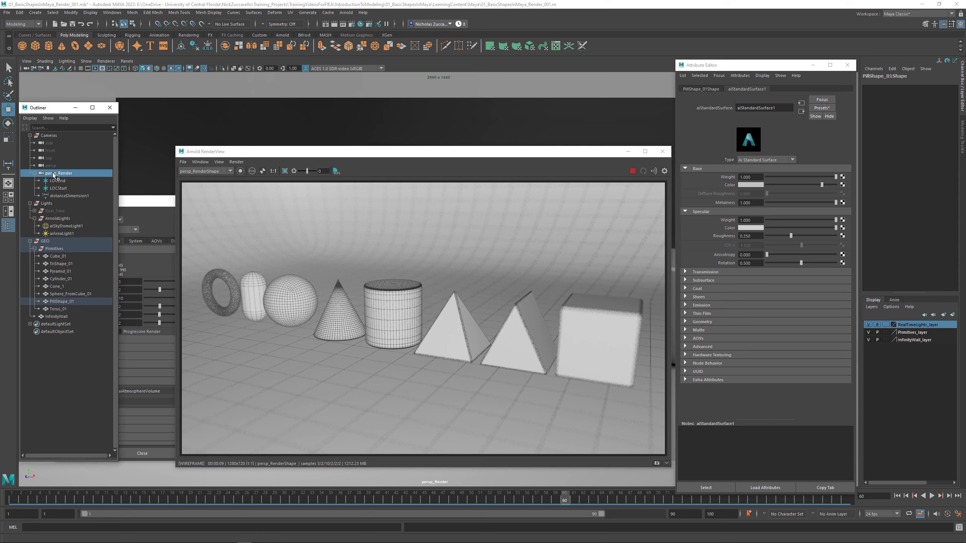
double_click(762, 300)
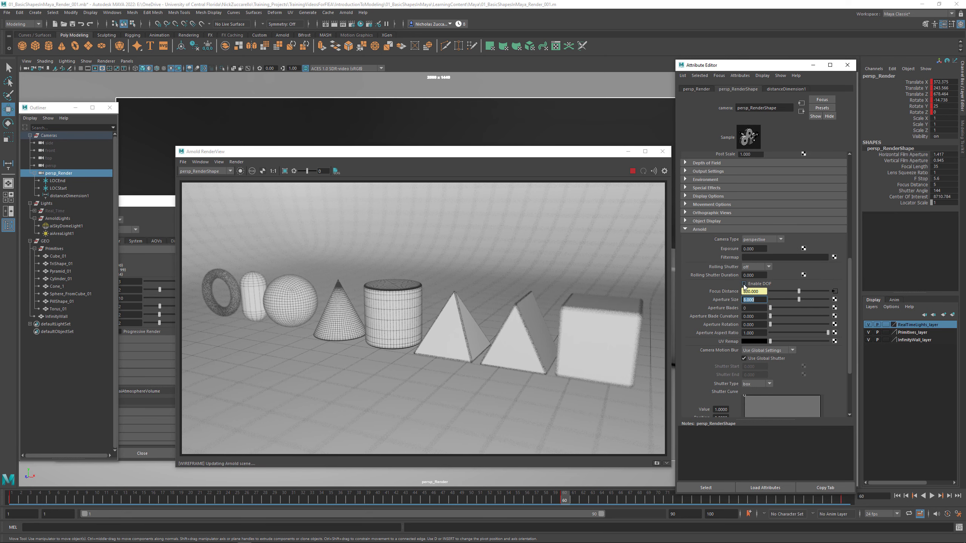
click(744, 284)
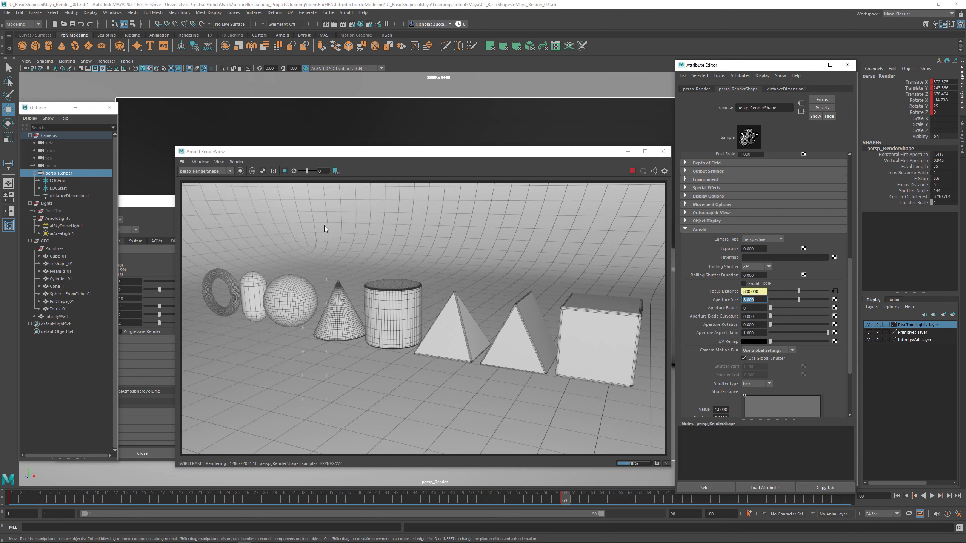
- Preview the render with Normal debug shading, followed by UV debug shading
click(237, 162)
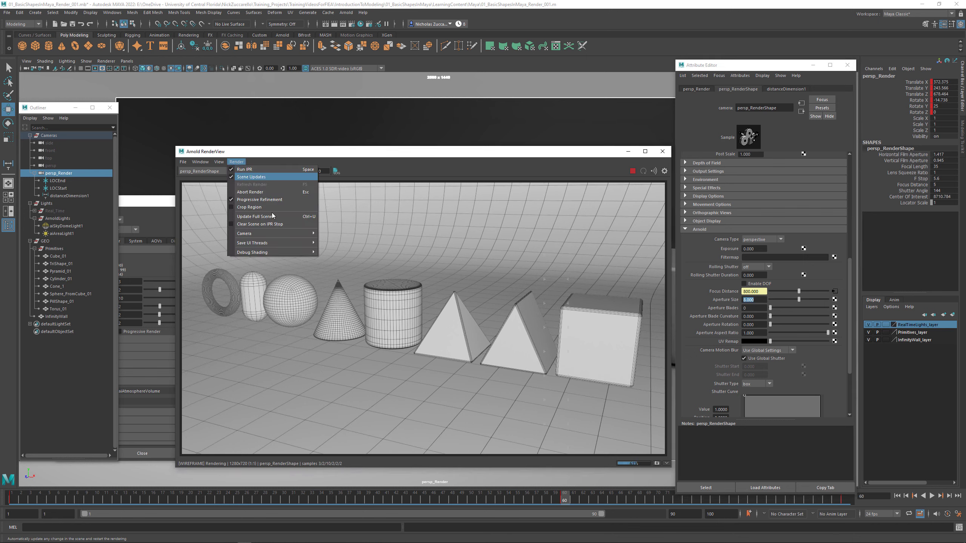
mouse_move(274, 253)
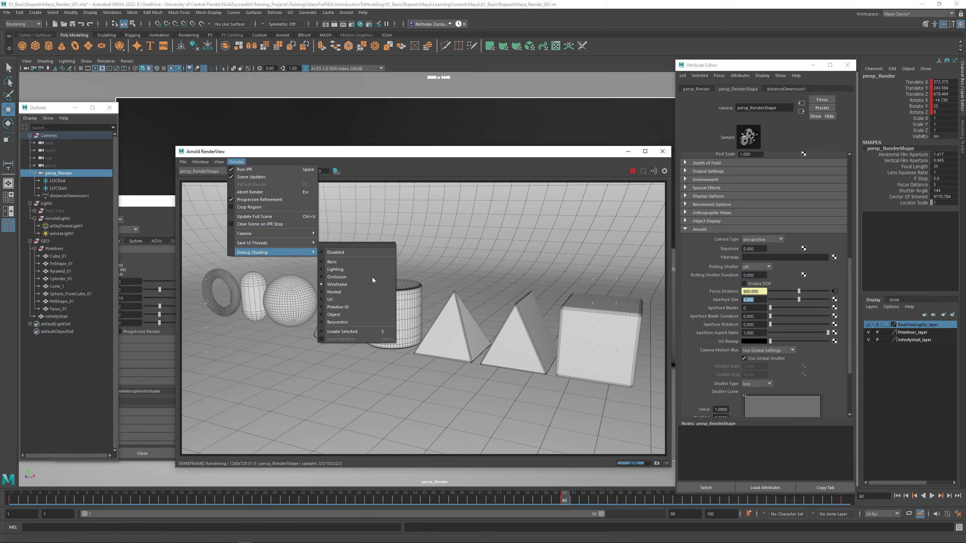
click(334, 292)
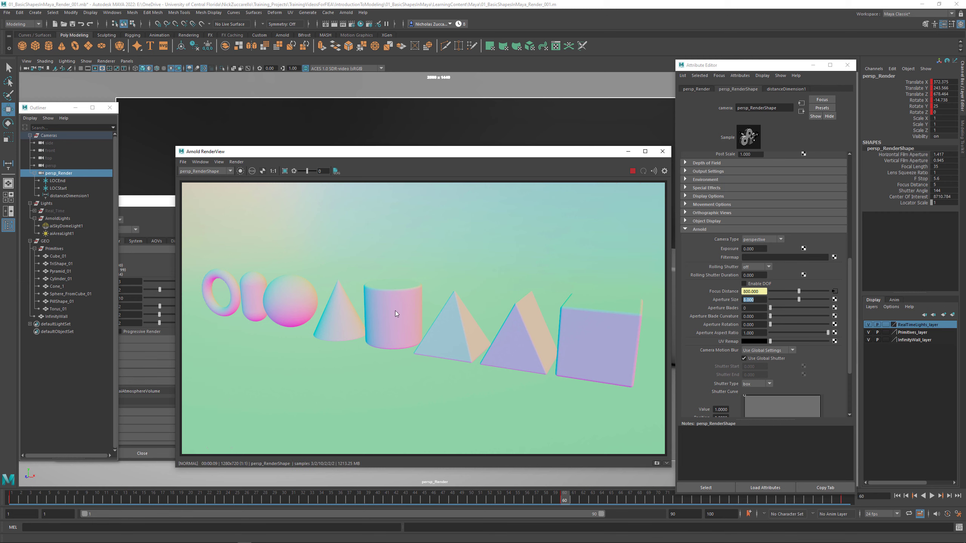
click(236, 163)
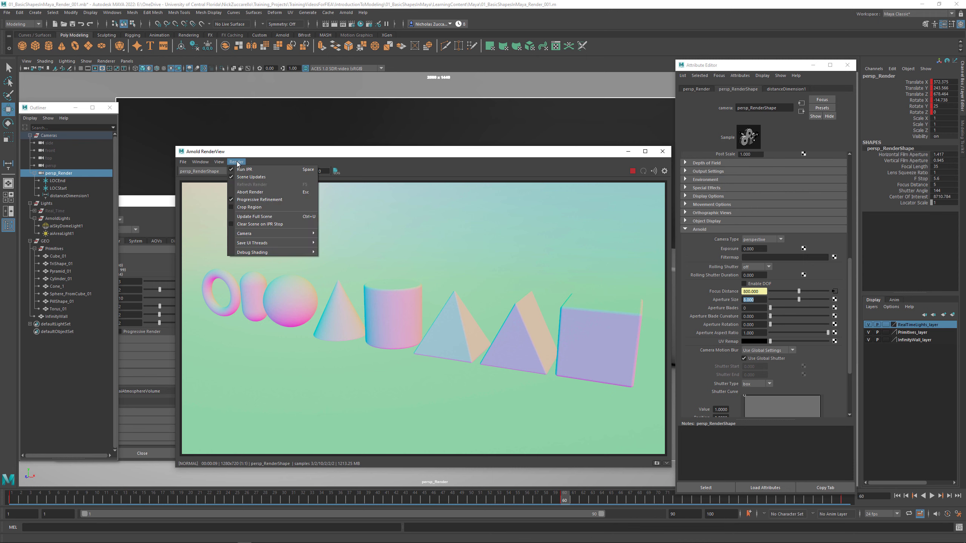
mouse_move(271, 253)
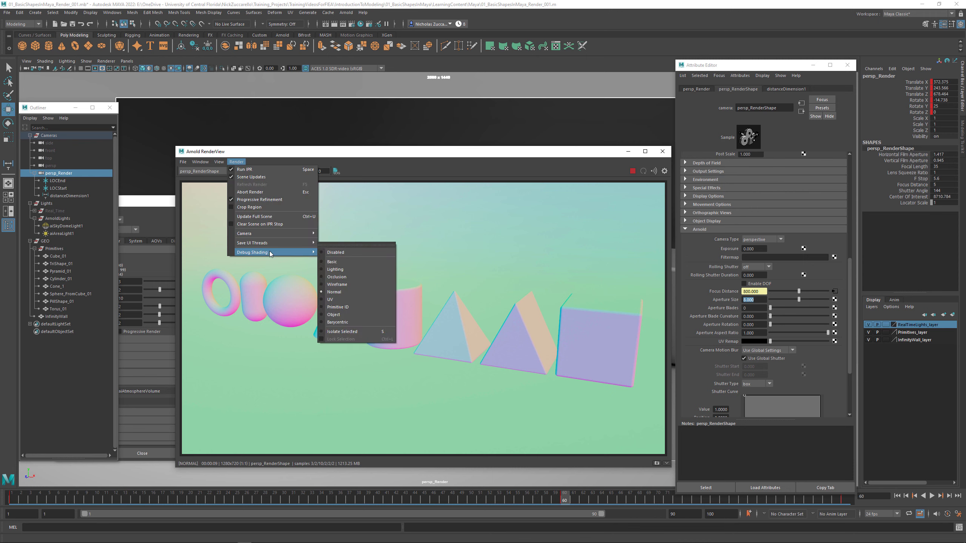
click(351, 301)
- Preview the Primitive ID debug shading and set the render's debug shading to Object
click(236, 161)
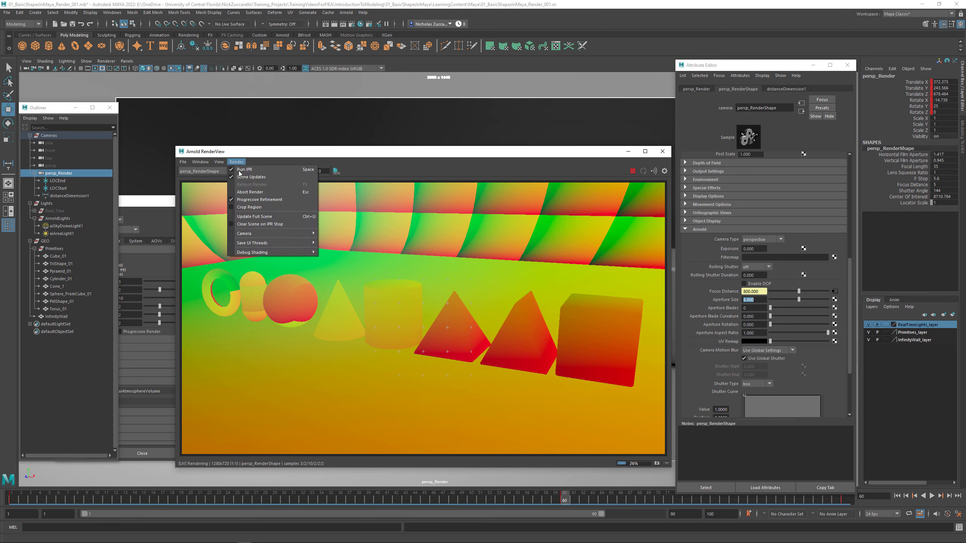
mouse_move(275, 252)
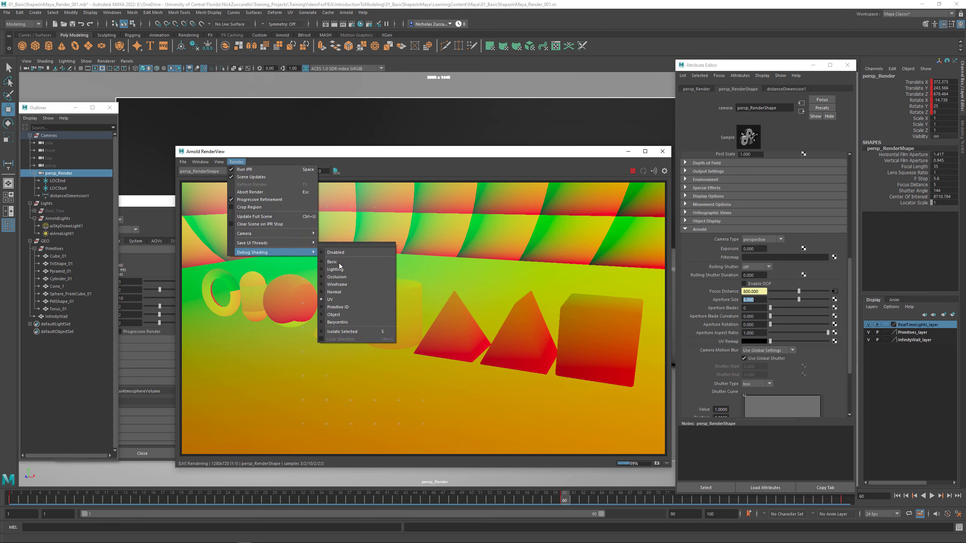
click(370, 307)
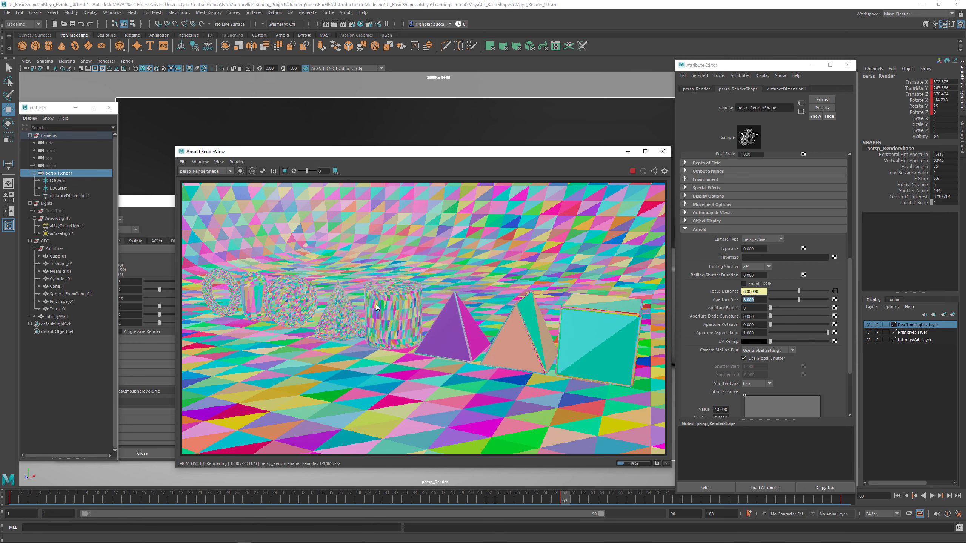
click(236, 161)
mouse_move(272, 252)
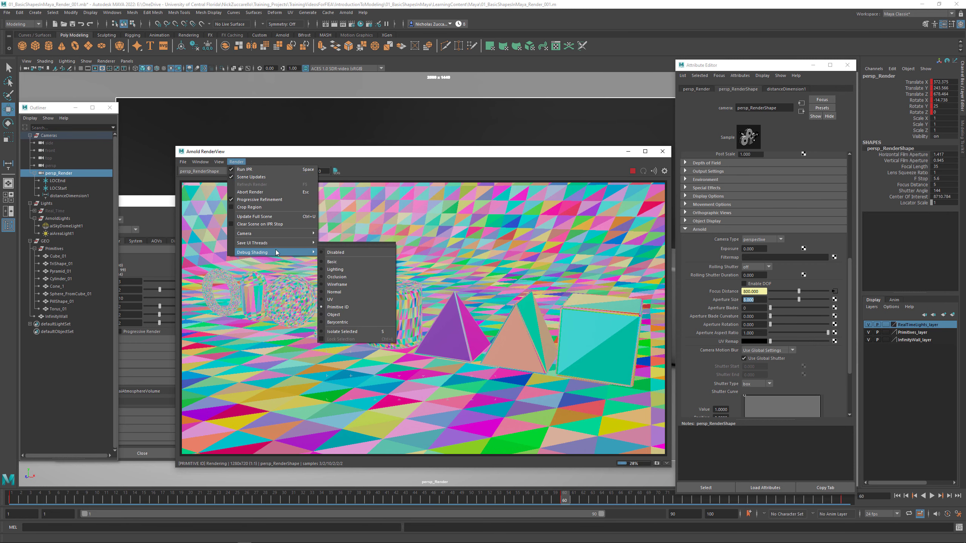
click(350, 314)
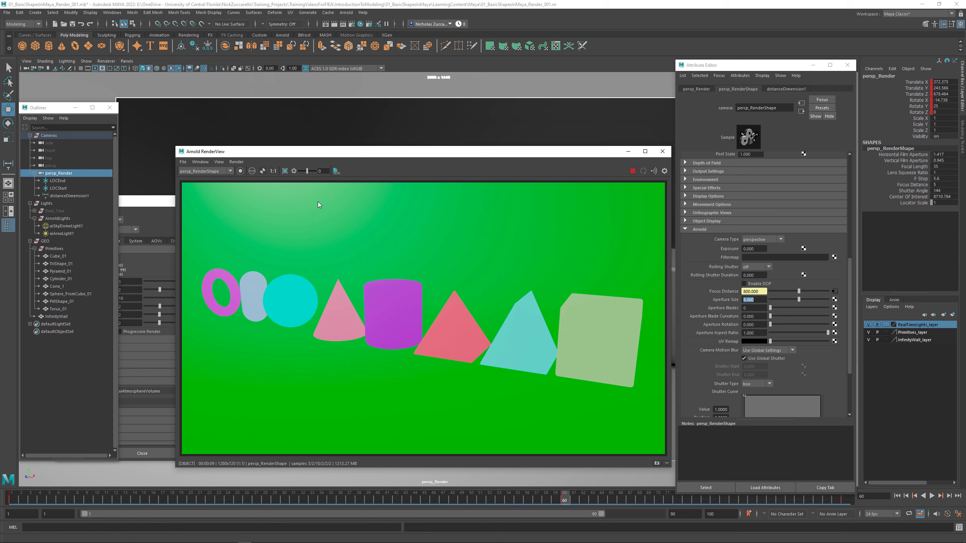
- Break the aiAtmosphereVolume connection on the Atmosphere attribute in the Arnold render settings
click(155, 201)
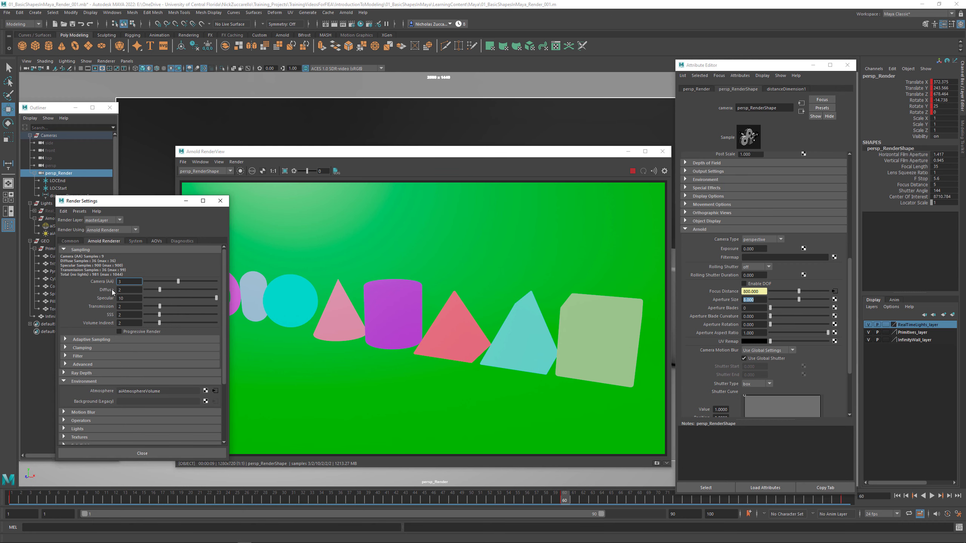
right_click(104, 393)
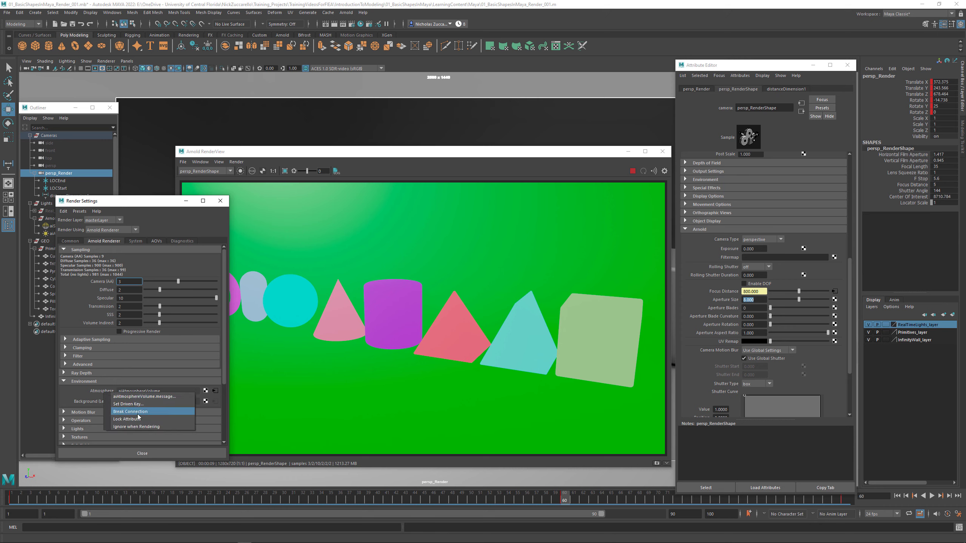
click(137, 414)
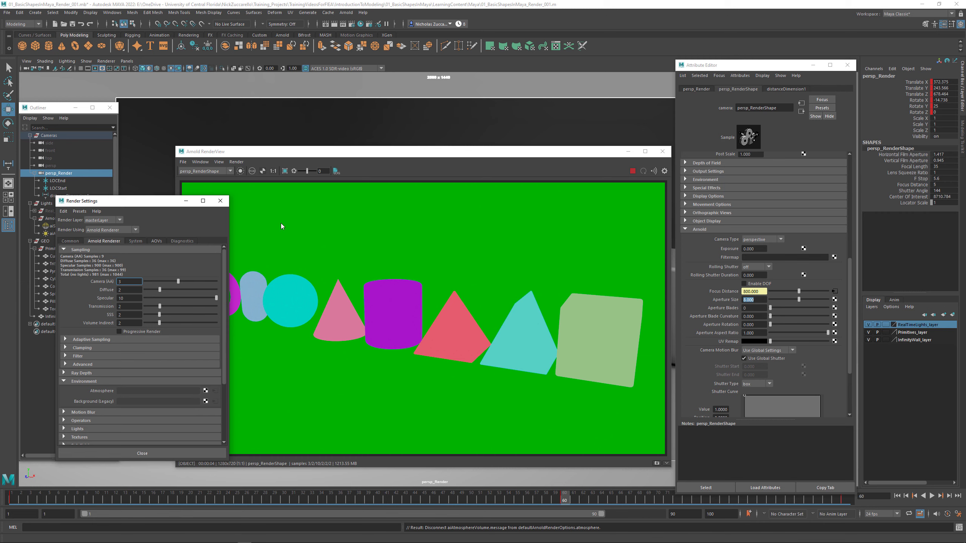
click(270, 162)
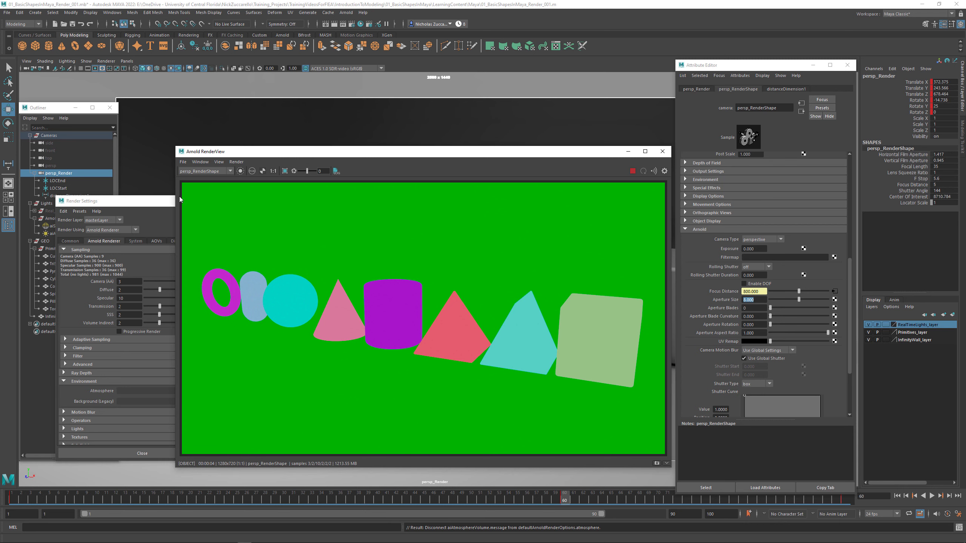
click(237, 164)
mouse_move(289, 252)
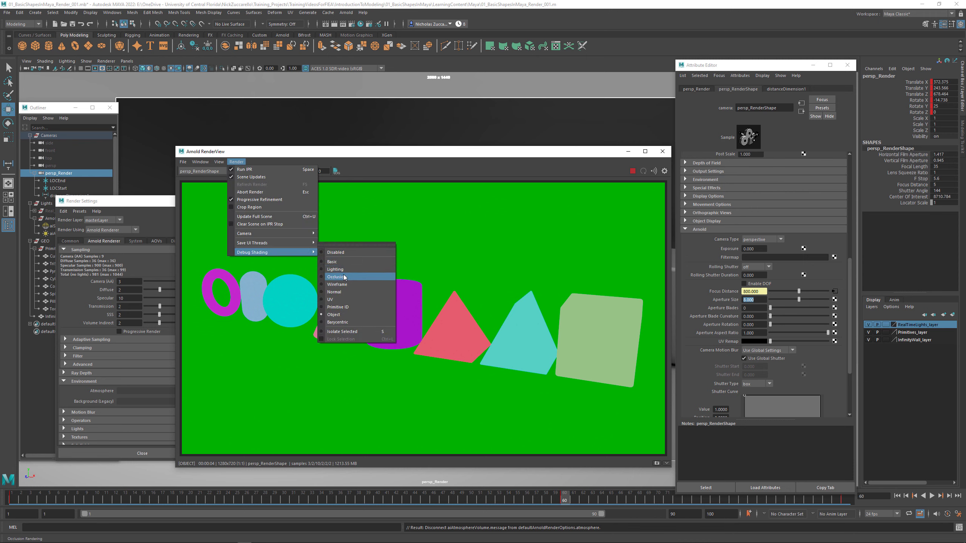
click(209, 153)
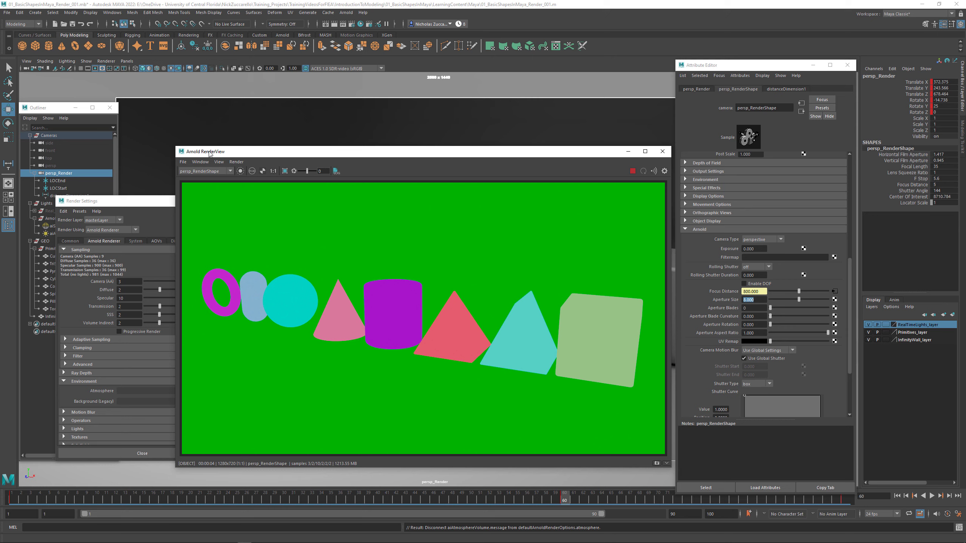
- Start saving the rendered image and browse to the Renders folder inside 01_BasicShapesInMaya's LearningContent folder
click(184, 163)
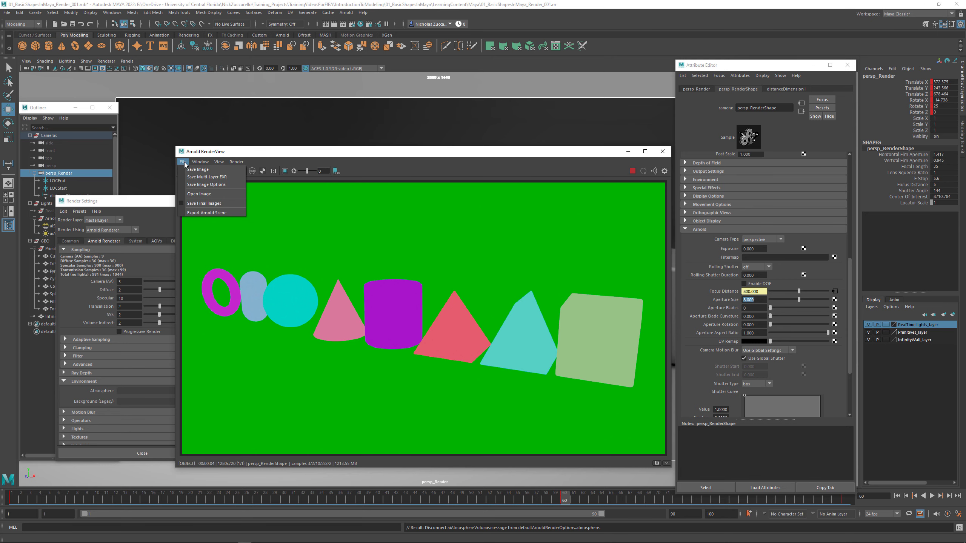
click(197, 170)
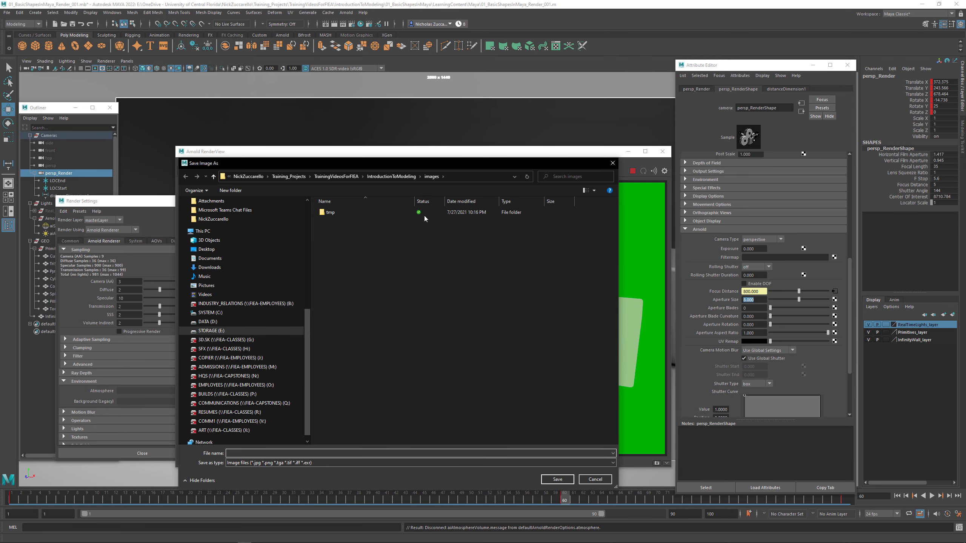
click(407, 177)
double_click(356, 213)
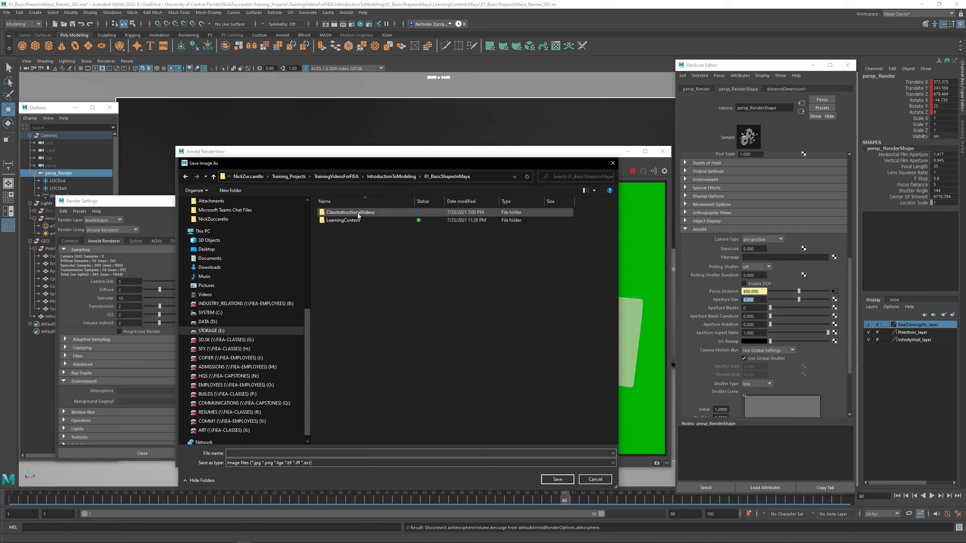
double_click(352, 223)
double_click(345, 220)
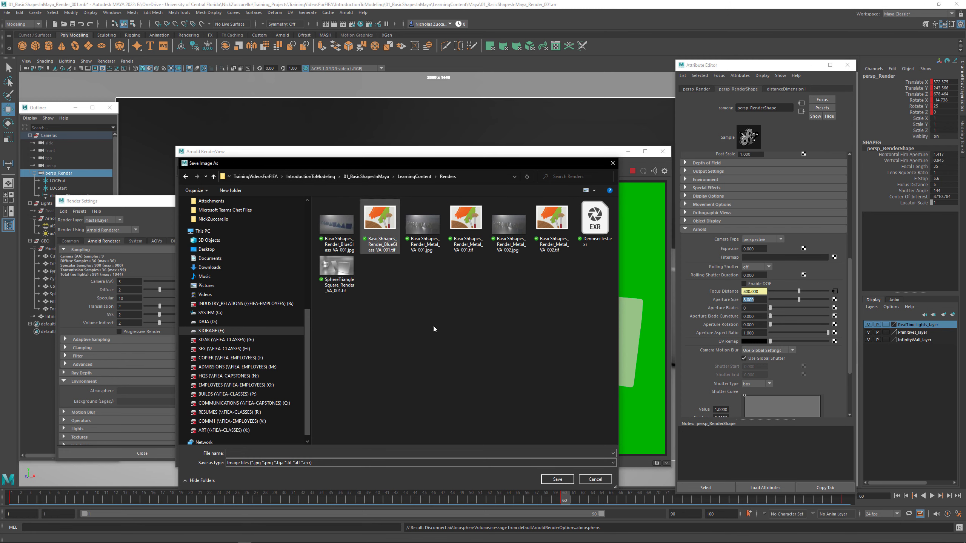
- Save the object-shaded render as BasicShhapes_Render_ObjectMode_VA_001.tif, basing the name on the existing BlueGlass JPG file
click(278, 453)
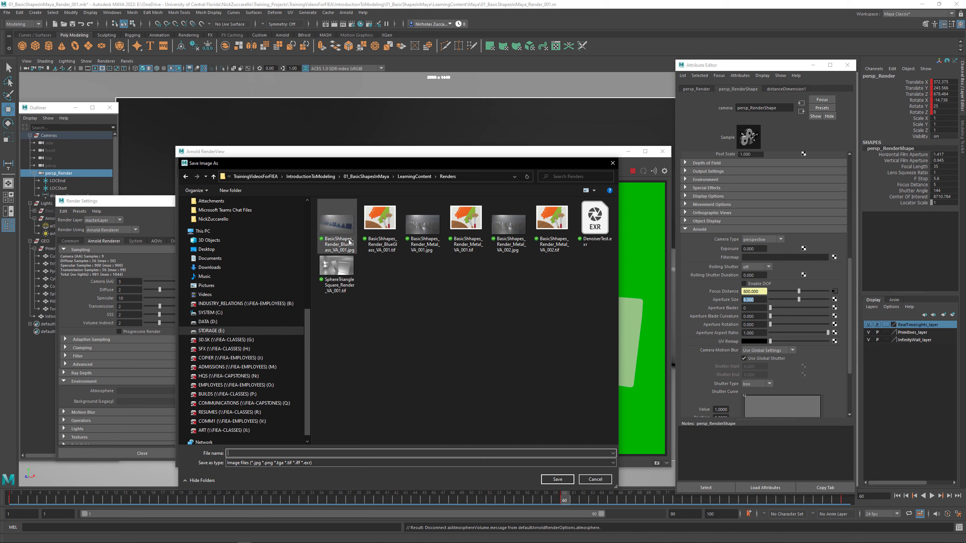
click(337, 225)
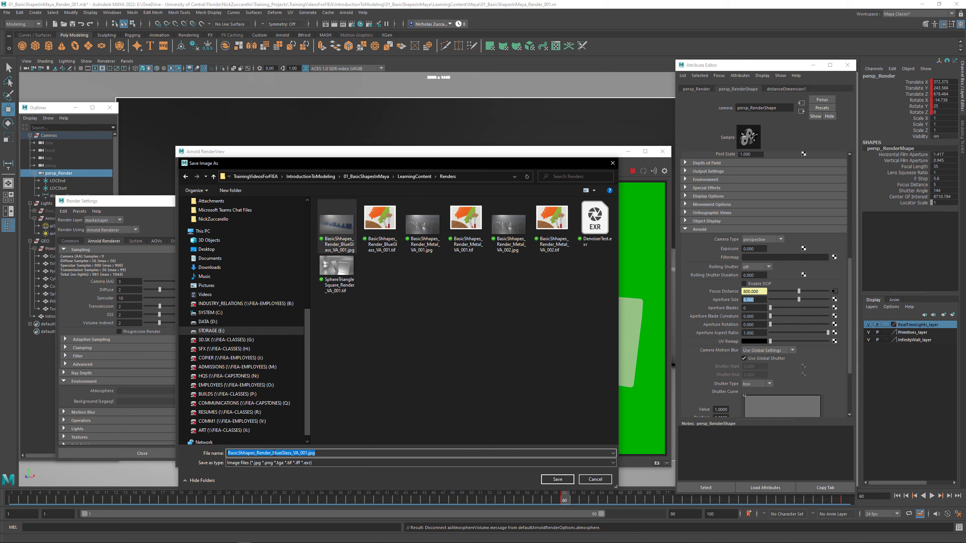
drag(273, 453, 292, 454)
text(Ob)
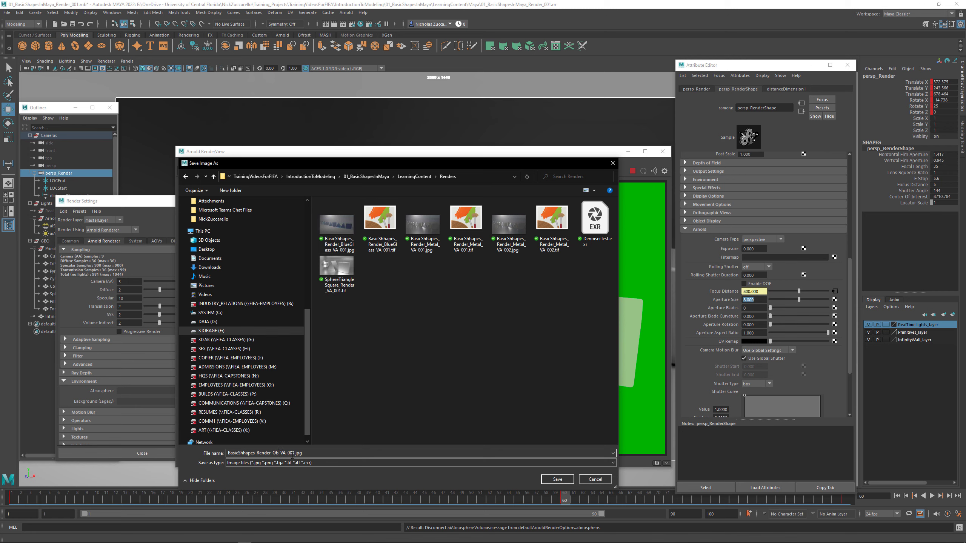
text(jectMode)
drag(315, 454, 328, 454)
text(tif)
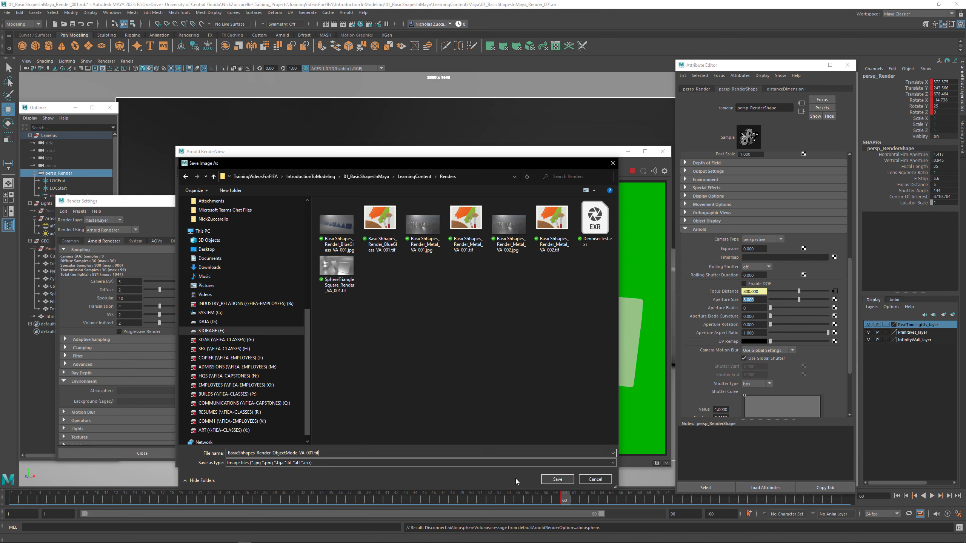
click(557, 479)
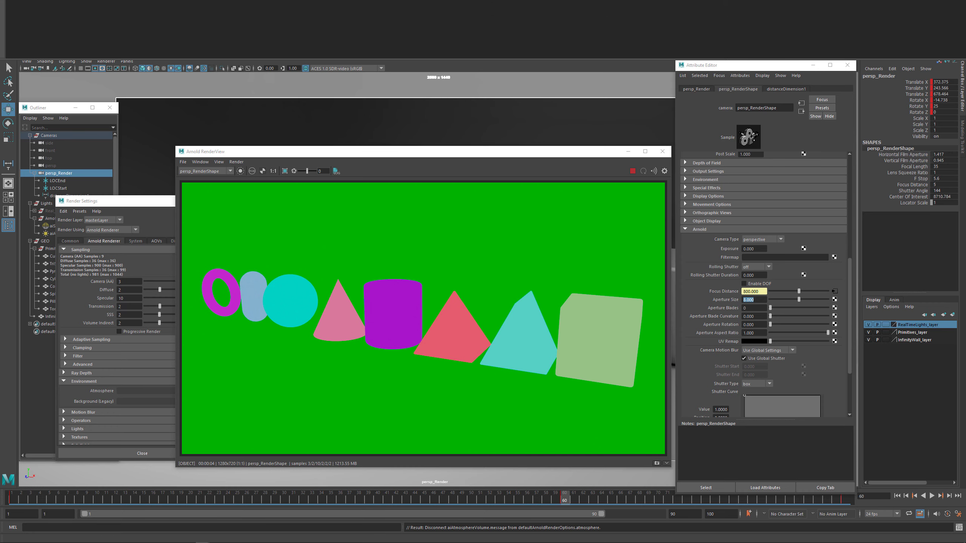
- Switch to Photoshop by moving its window onto the main screen and maximizing it over Maya
drag(411, 0, 421, 231)
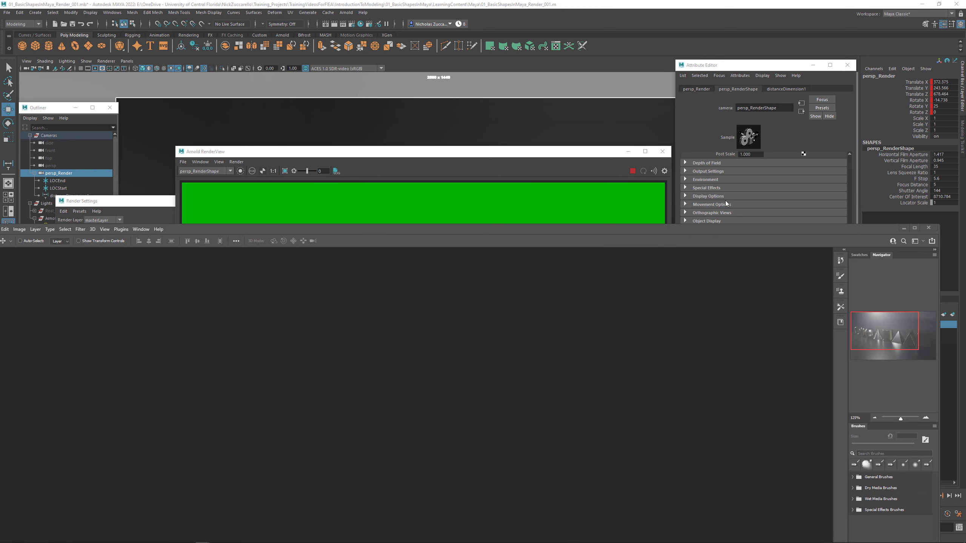
click(915, 228)
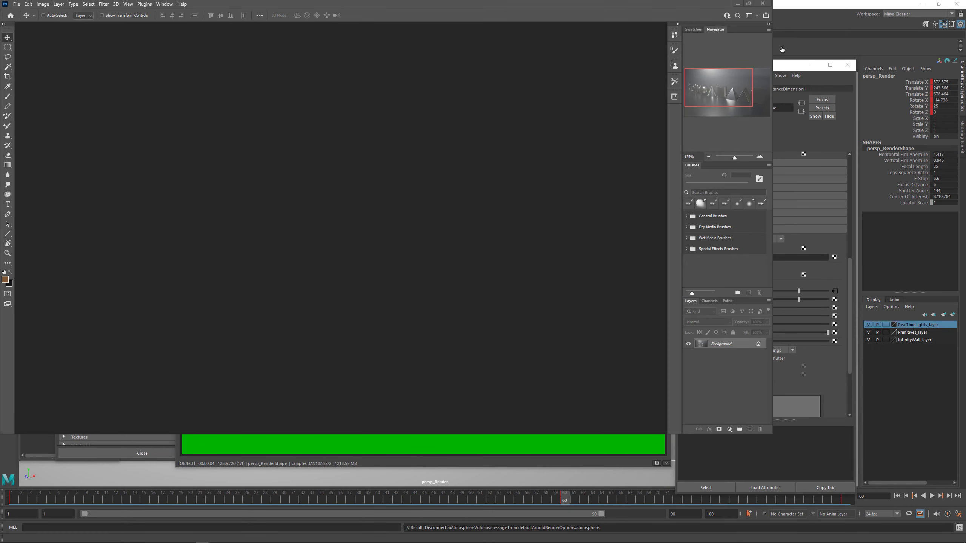
click(749, 3)
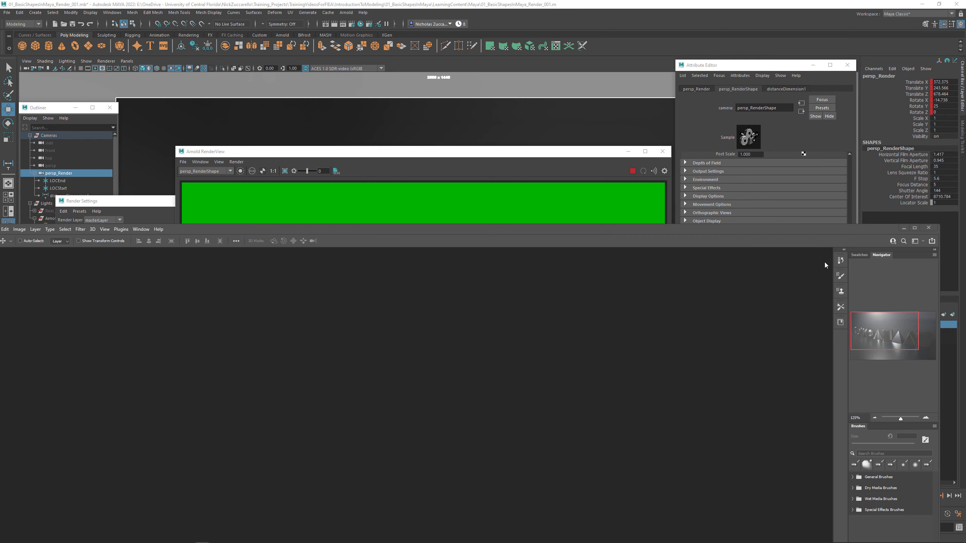
drag(808, 226, 835, 1)
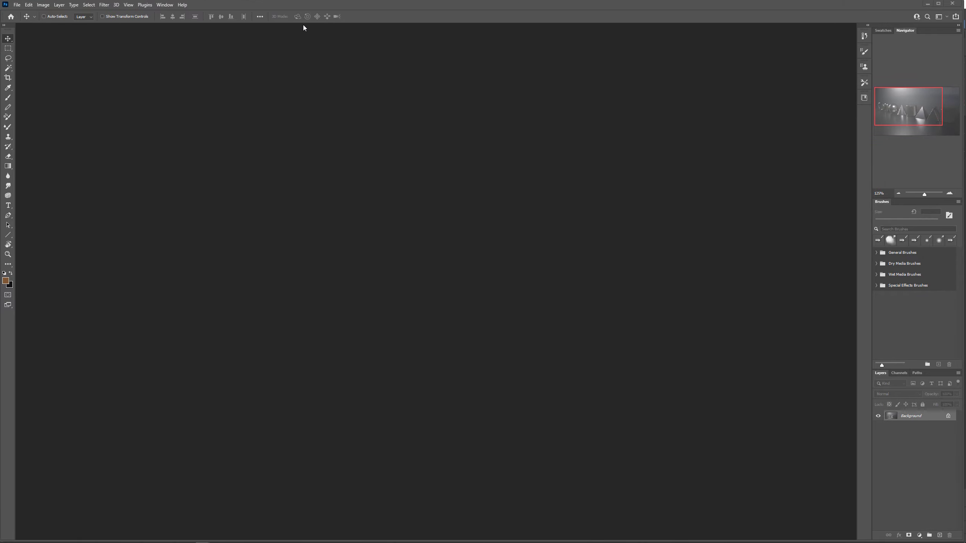
- Open the object-mode mask image BasicShhapes_Render_ObjectMode_VA_001.tif from the Renders folder
click(16, 6)
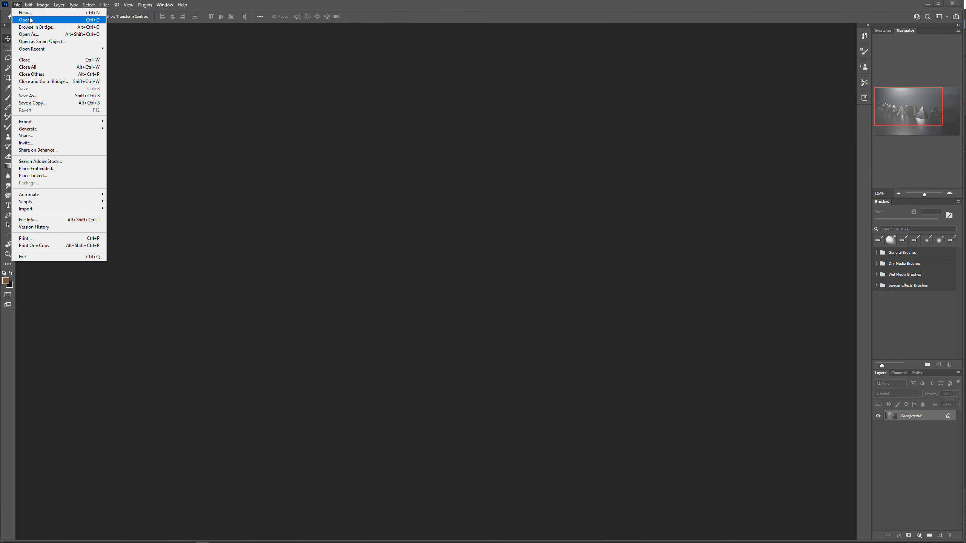
click(29, 19)
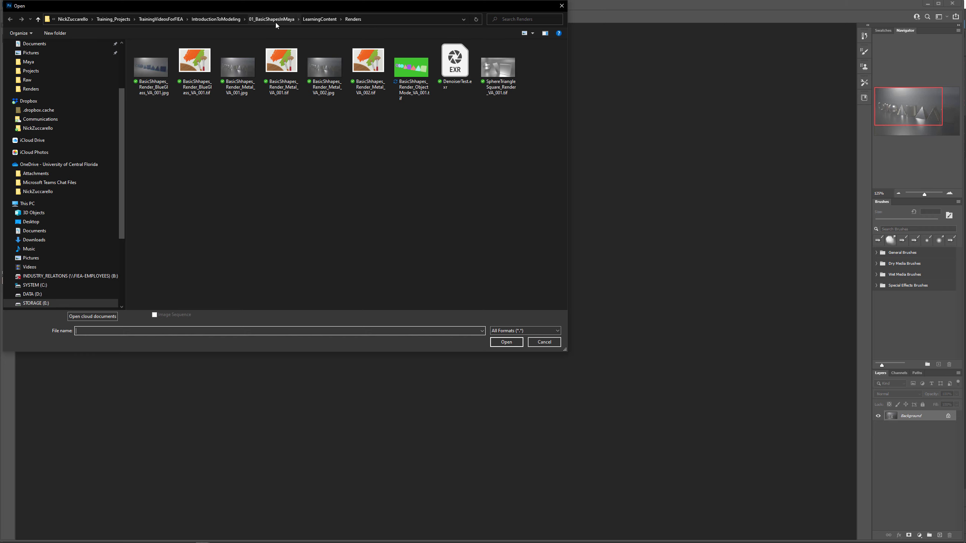
drag(275, 10, 493, 147)
click(620, 218)
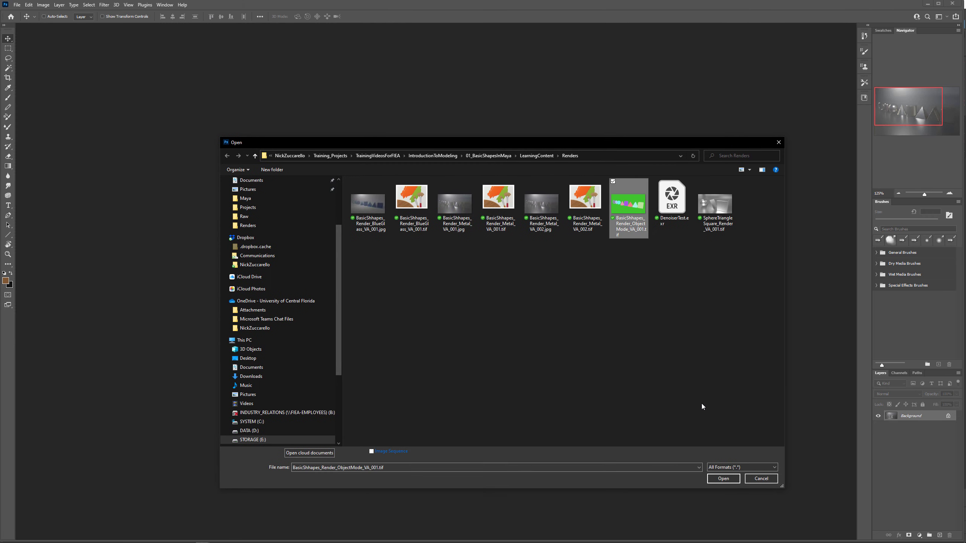
click(722, 479)
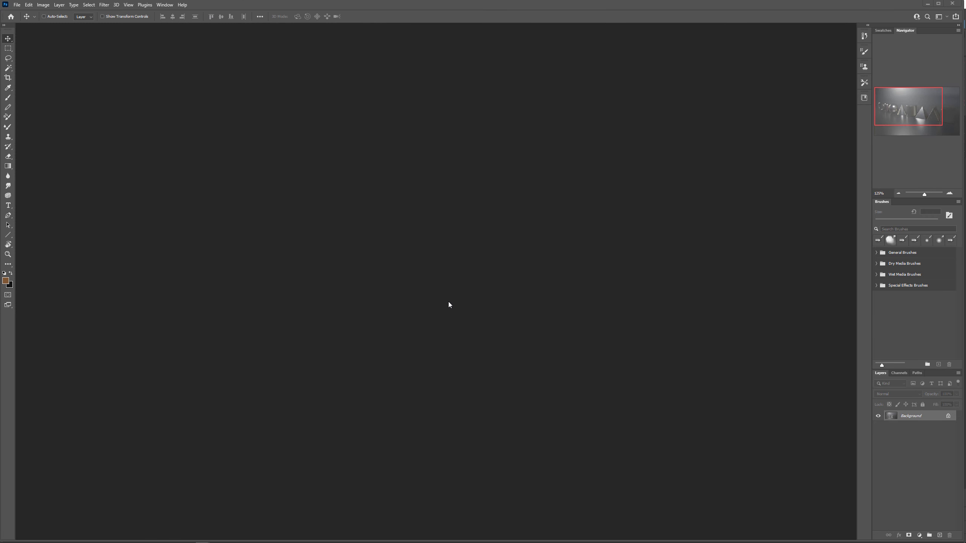